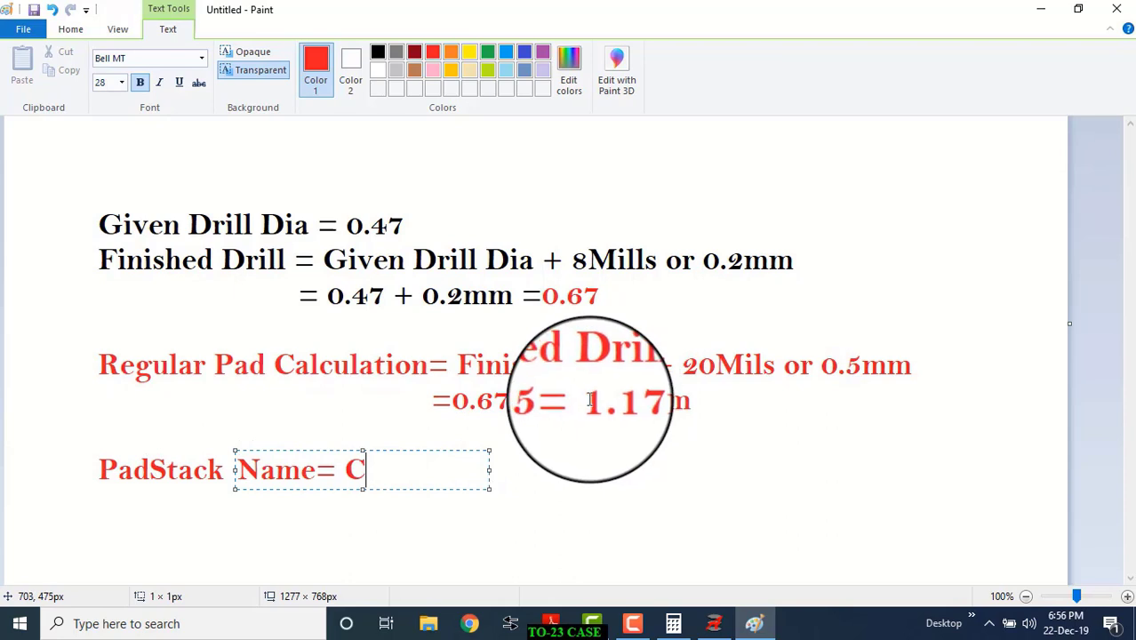
- Add 117H067 after the C in the Paint notes so the padstack name reads C117H067
{"action": "mouse_move", "coordinate": [589, 399]}
{"action": "left_mouse_down"}
{"action": "mouse_move", "coordinate": [633, 398]}
{"action": "mouse_move", "coordinate": [600, 404]}
{"action": "left_mouse_up"}
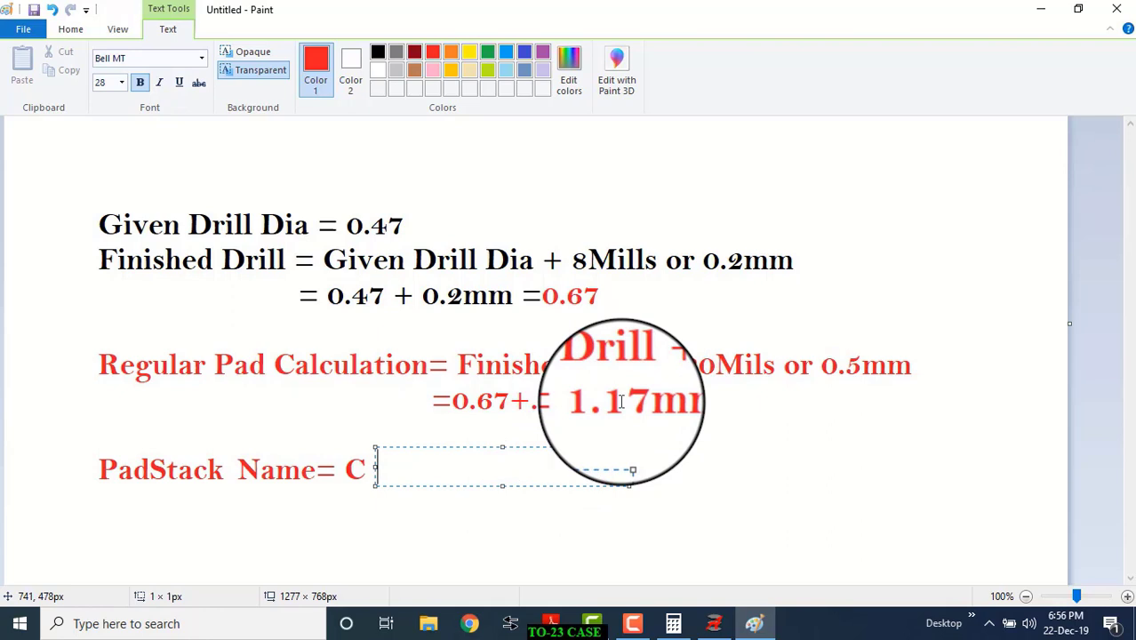
{"action": "left_click", "coordinate": [340, 469]}
{"action": "left_click", "coordinate": [367, 452]}
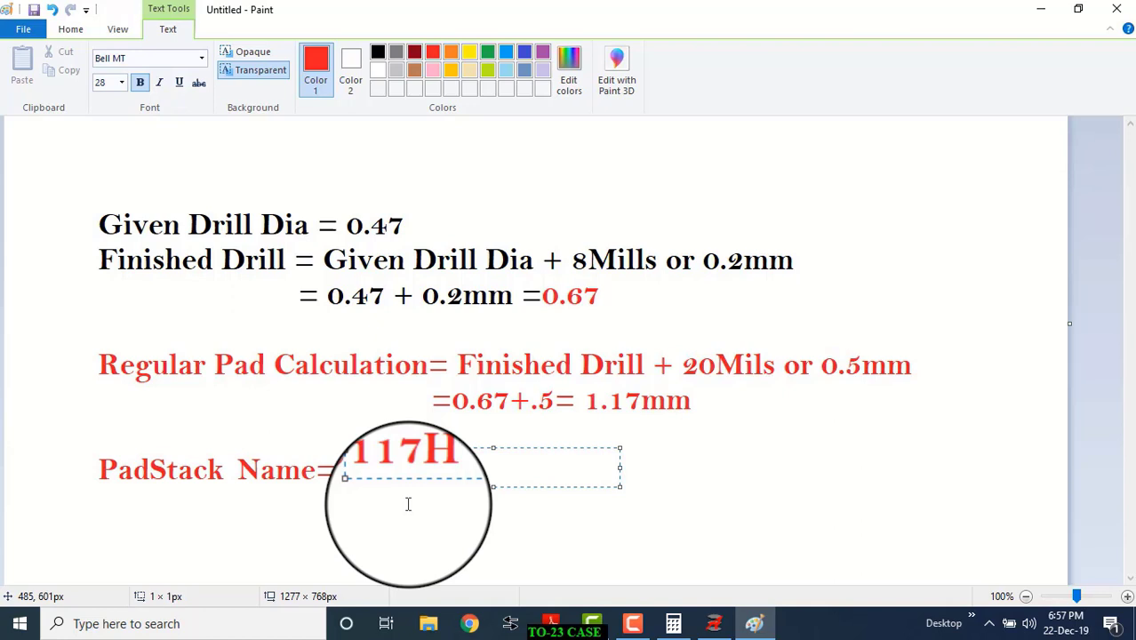
{"action": "left_click", "coordinate": [560, 477]}
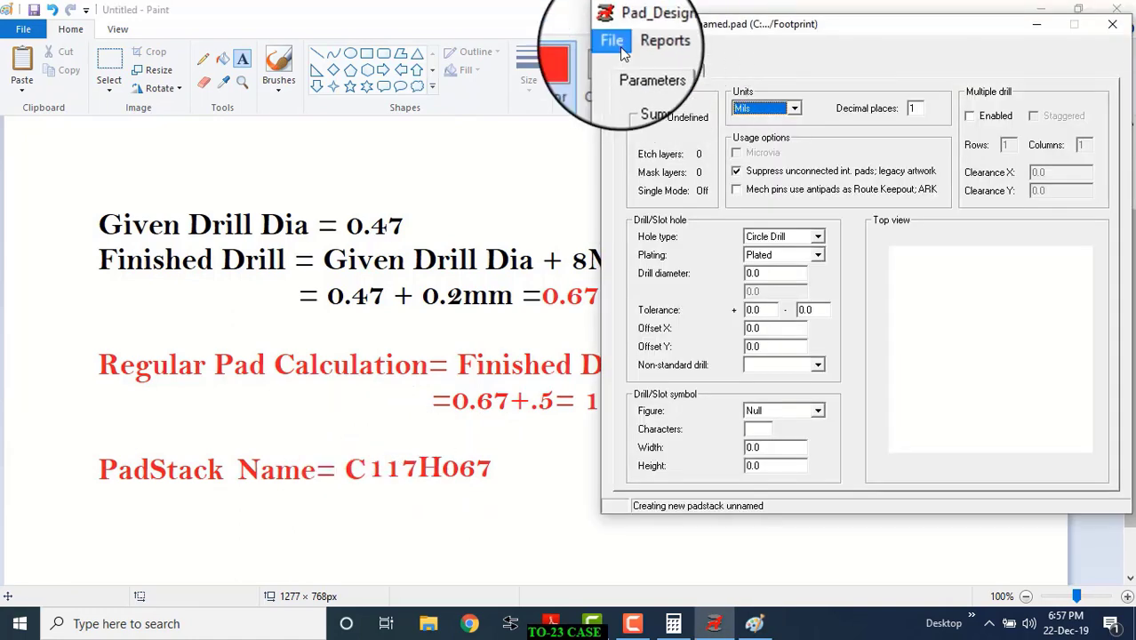
- Create new padstack c117h067 in millimetres with 2 decimal places
{"action": "left_click", "coordinate": [614, 42]}
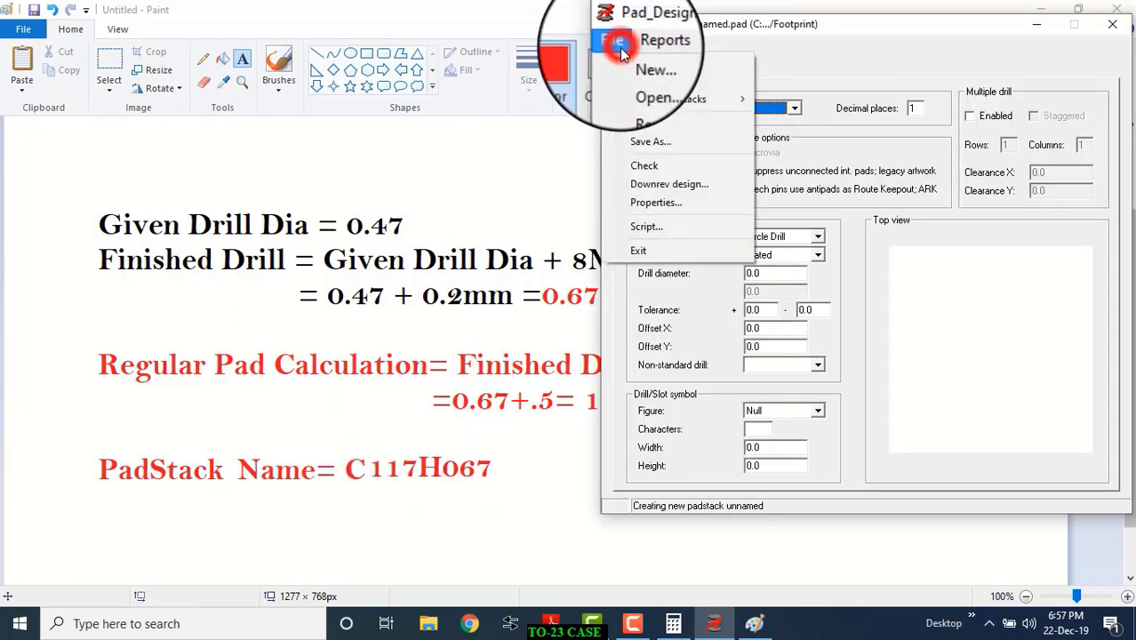
{"action": "left_click", "coordinate": [642, 70]}
{"action": "left_click", "coordinate": [801, 331]}
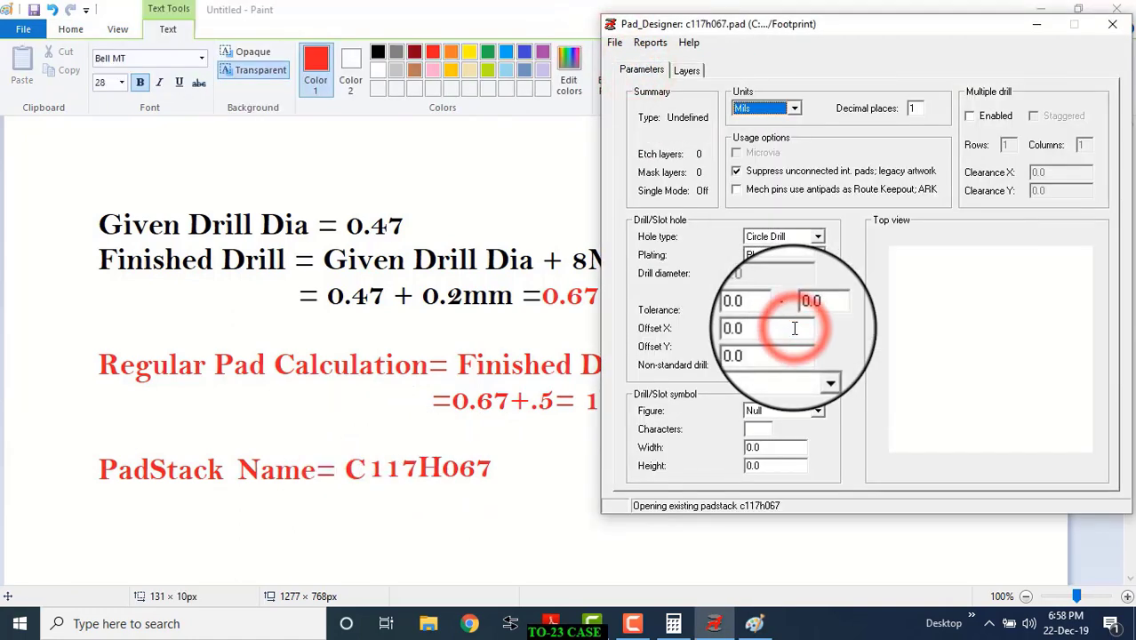
{"action": "left_click", "coordinate": [794, 108]}
{"action": "left_click", "coordinate": [747, 144]}
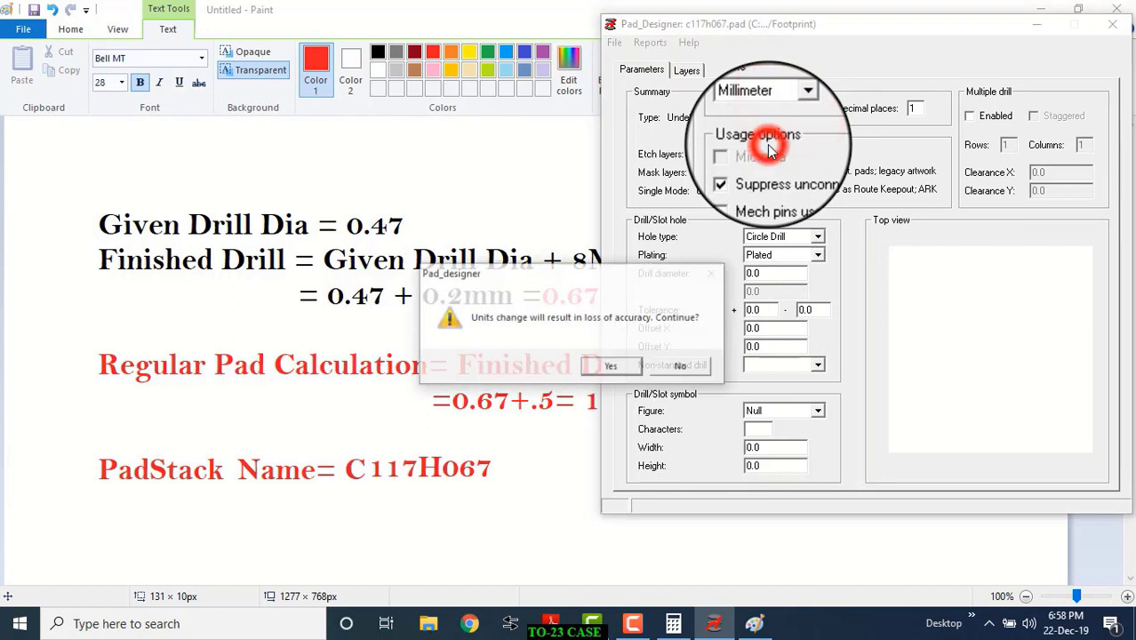
{"action": "left_click", "coordinate": [613, 367]}
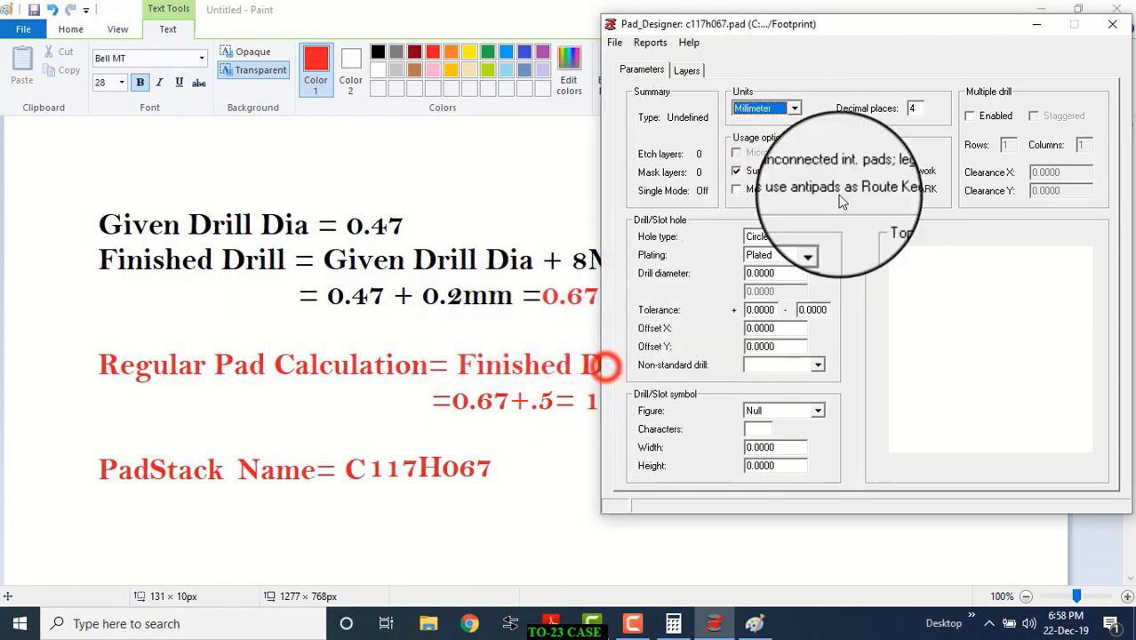
{"action": "double_click", "coordinate": [914, 107]}
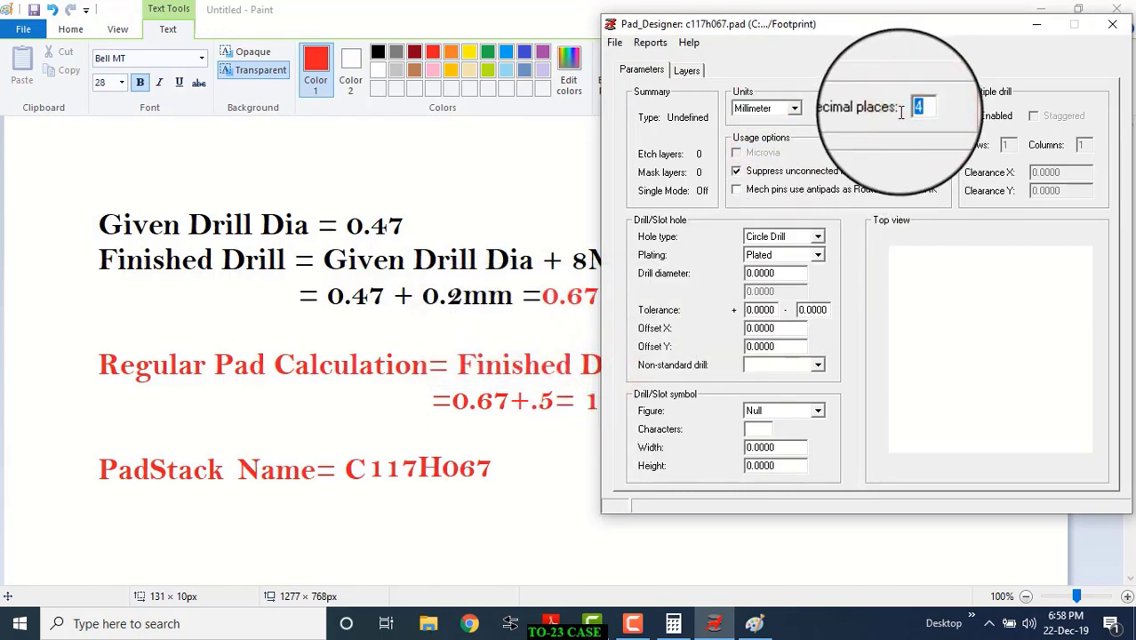
- Give it a plated circle drill of 0.67 diameter with 0.01 tolerance
{"action": "left_click", "coordinate": [819, 239]}
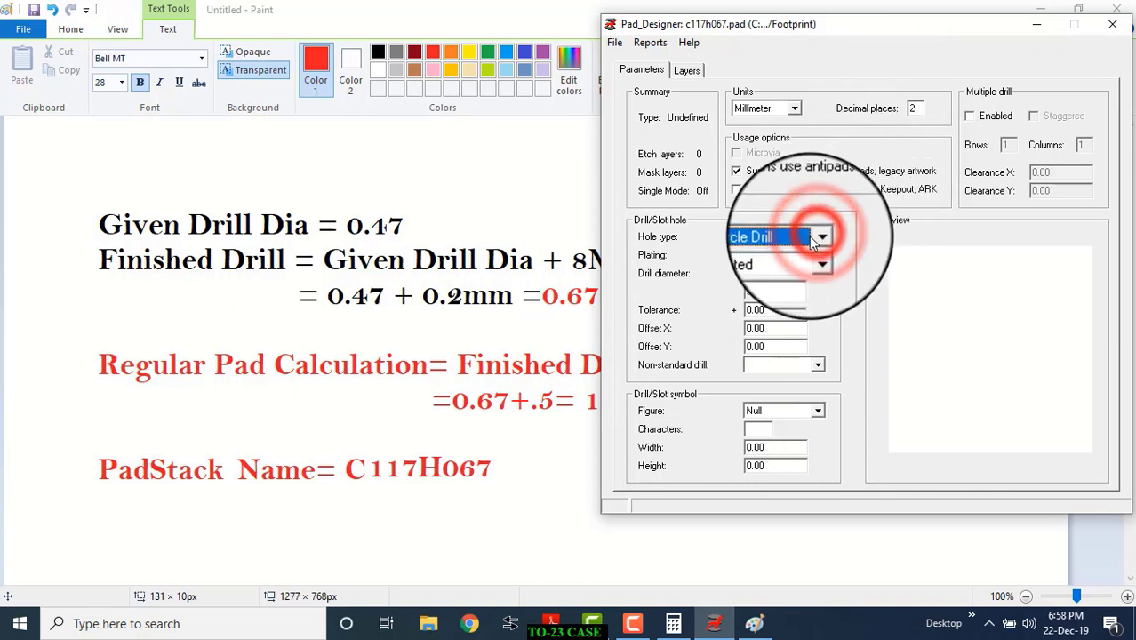
{"action": "left_click", "coordinate": [819, 257]}
{"action": "left_click", "coordinate": [818, 256]}
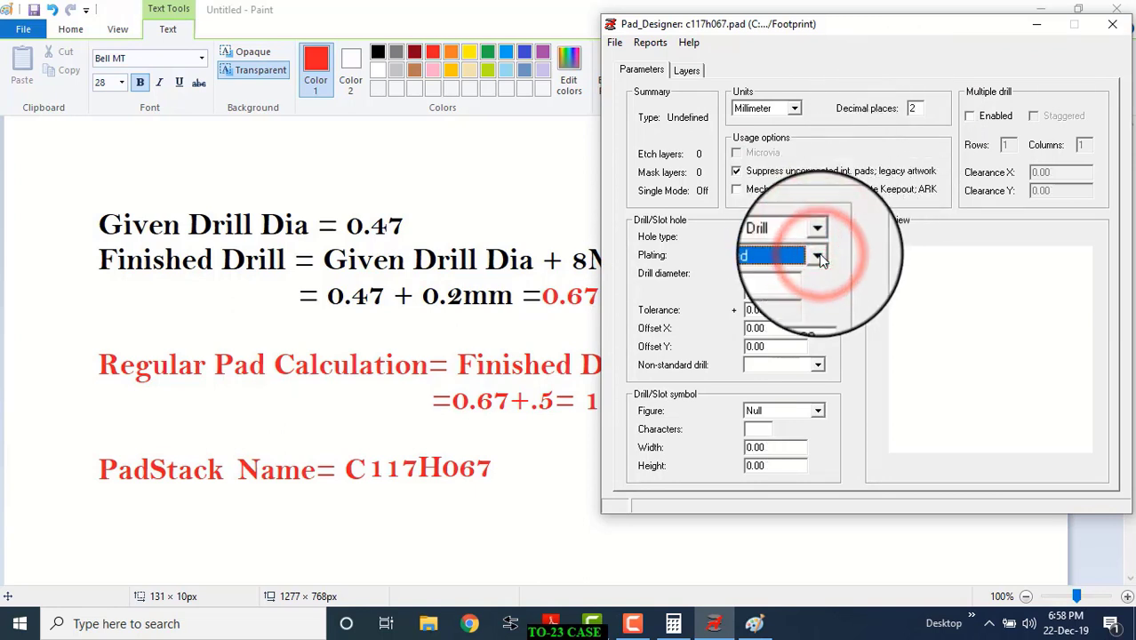
{"action": "double_click", "coordinate": [788, 274]}
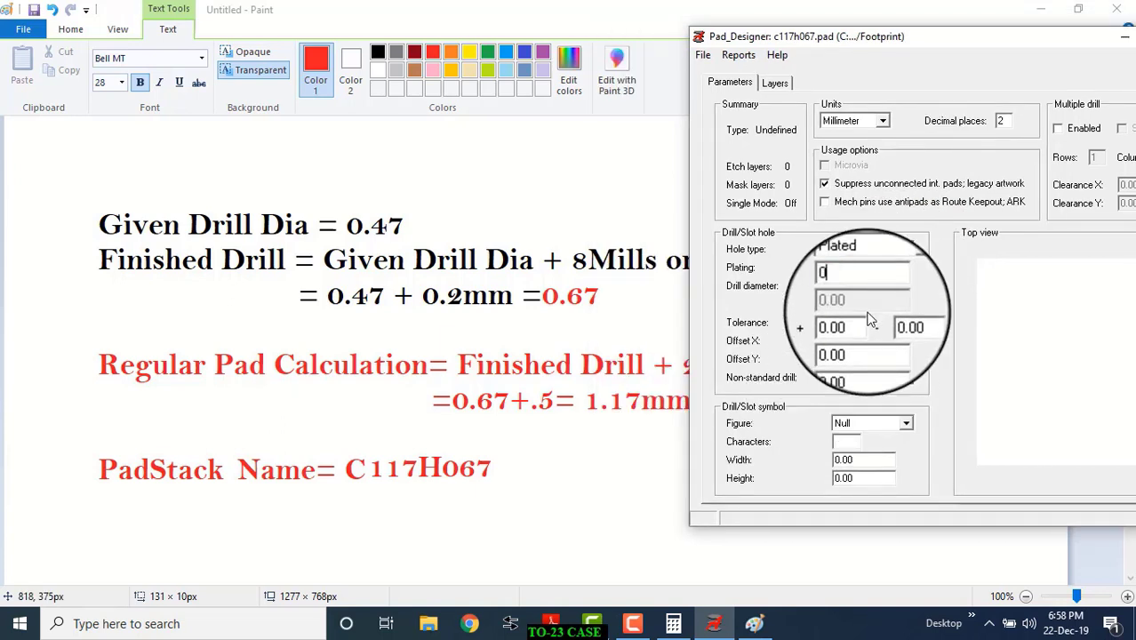
{"action": "key", "text": "Tab"}
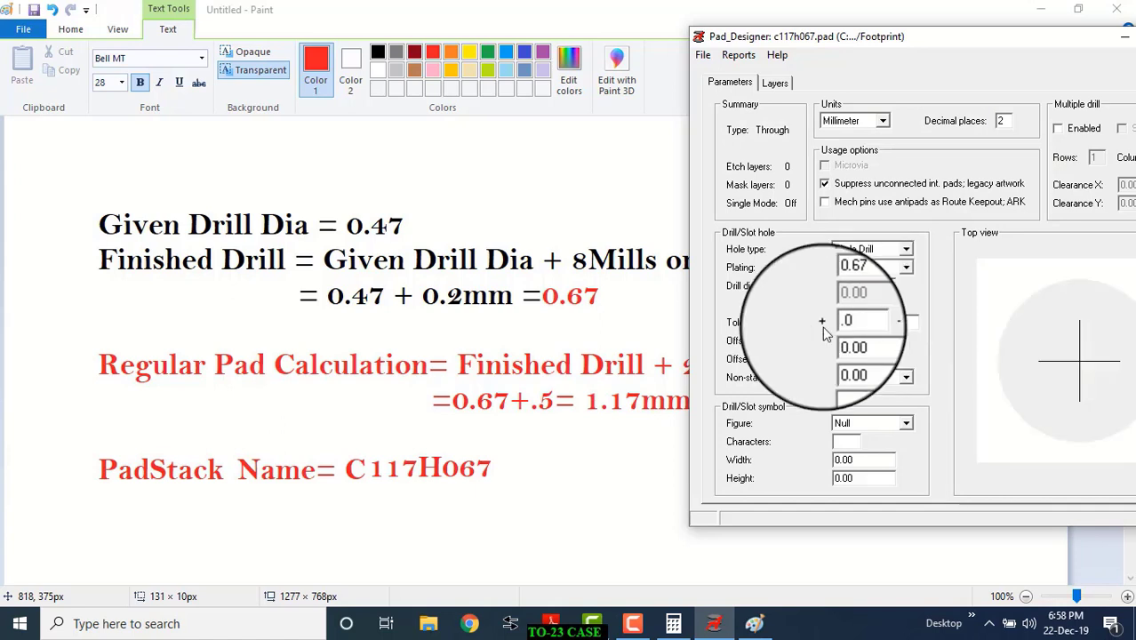
{"action": "type", "text": ".01"}
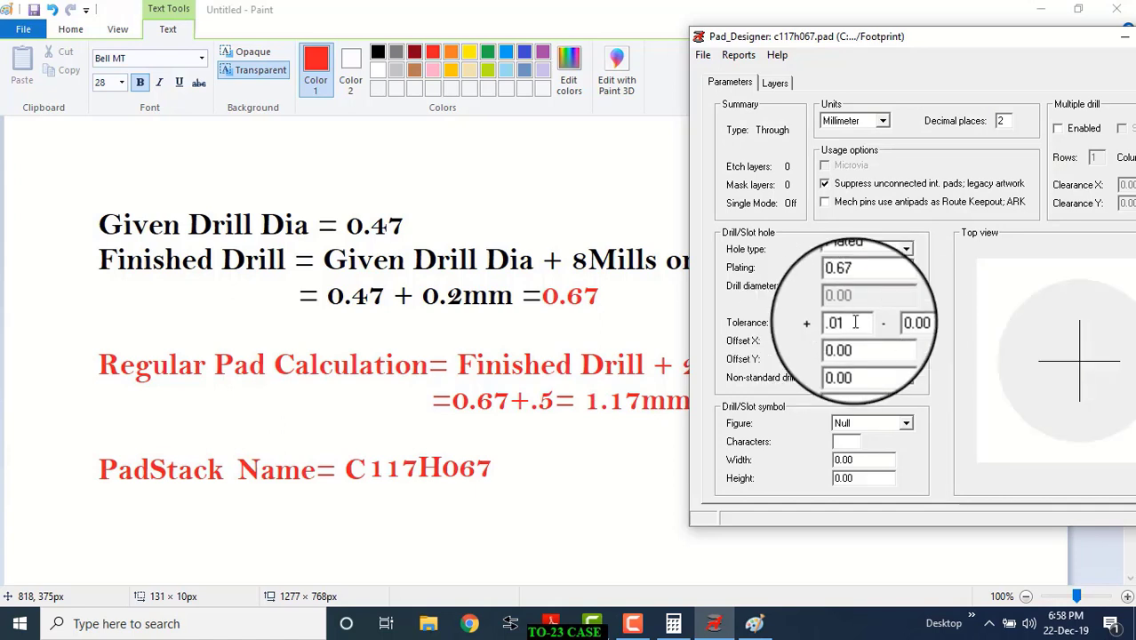
{"action": "double_click", "coordinate": [913, 323]}
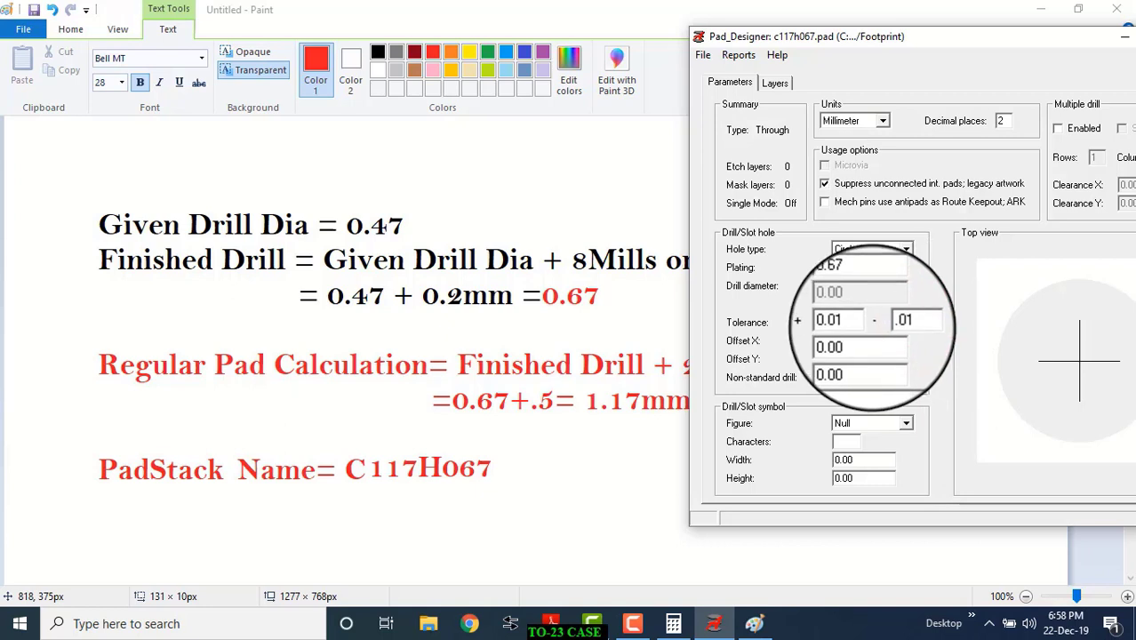
- Set the drill symbol to Hexagon X with characters A and width 0.2
{"action": "left_click", "coordinate": [906, 423]}
{"action": "left_click", "coordinate": [858, 473]}
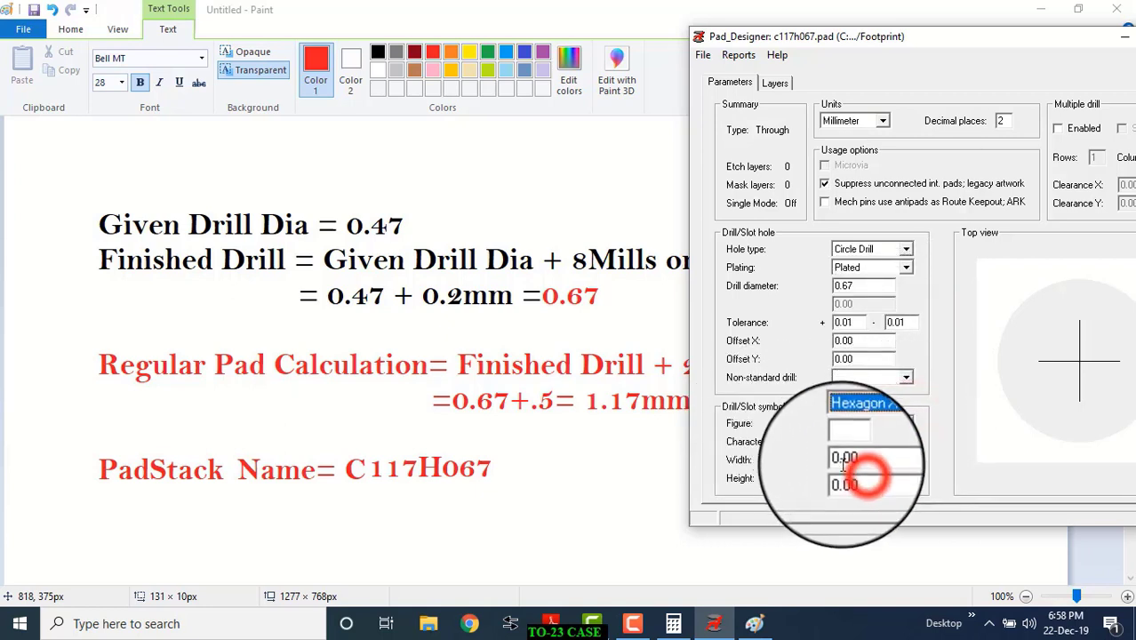
{"action": "left_click", "coordinate": [849, 444]}
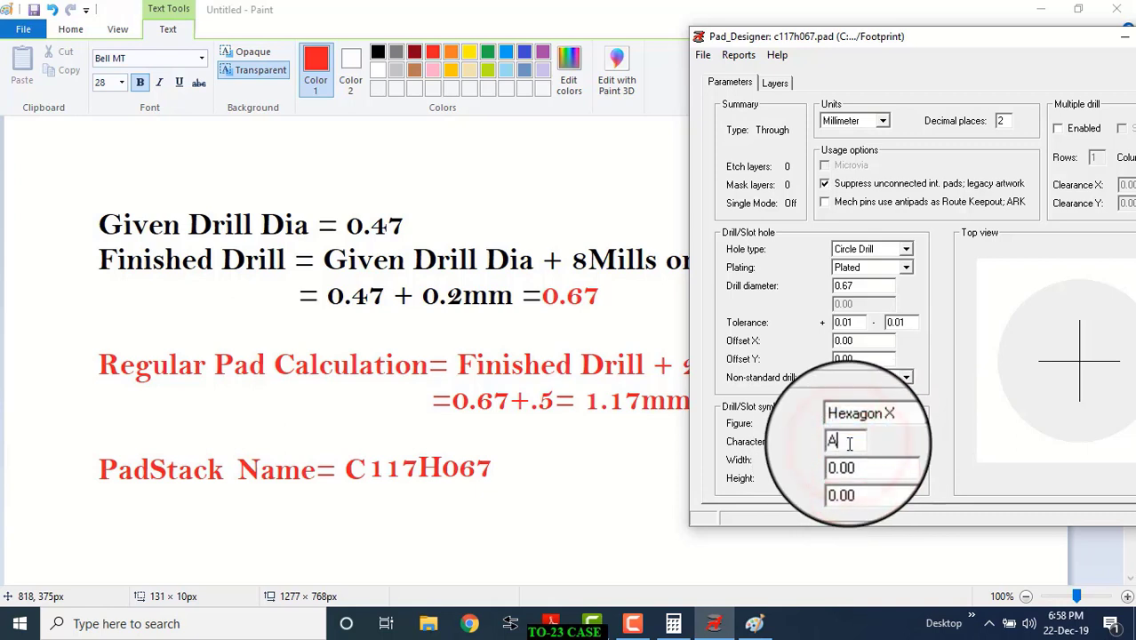
{"action": "left_click", "coordinate": [859, 461]}
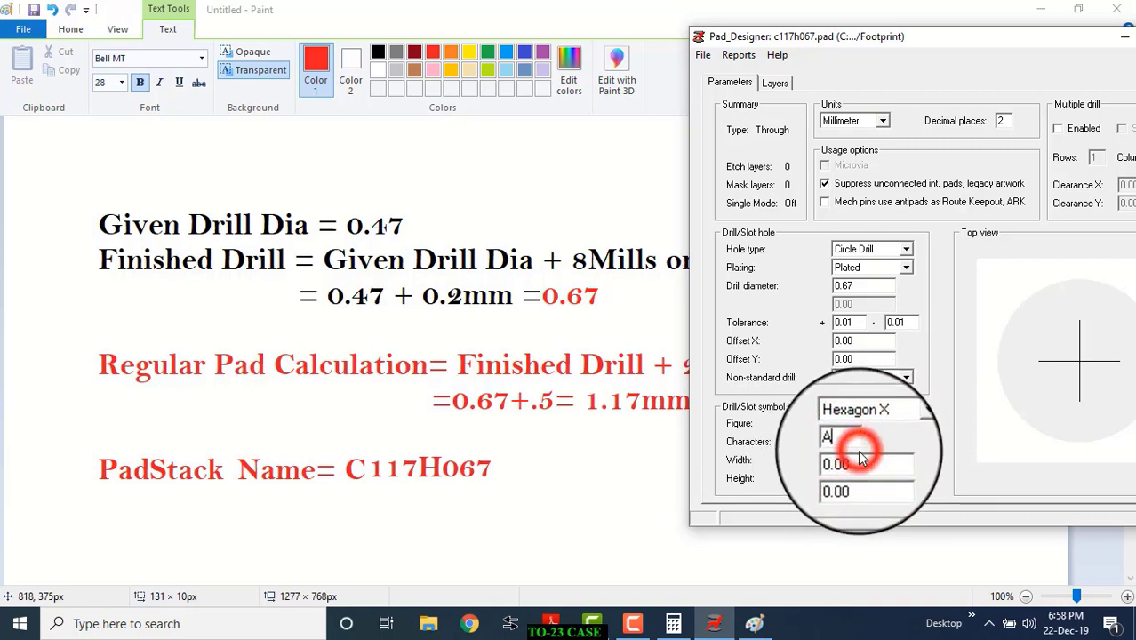
{"action": "left_click_drag", "start_coordinate": [860, 462], "coordinate": [823, 466]}
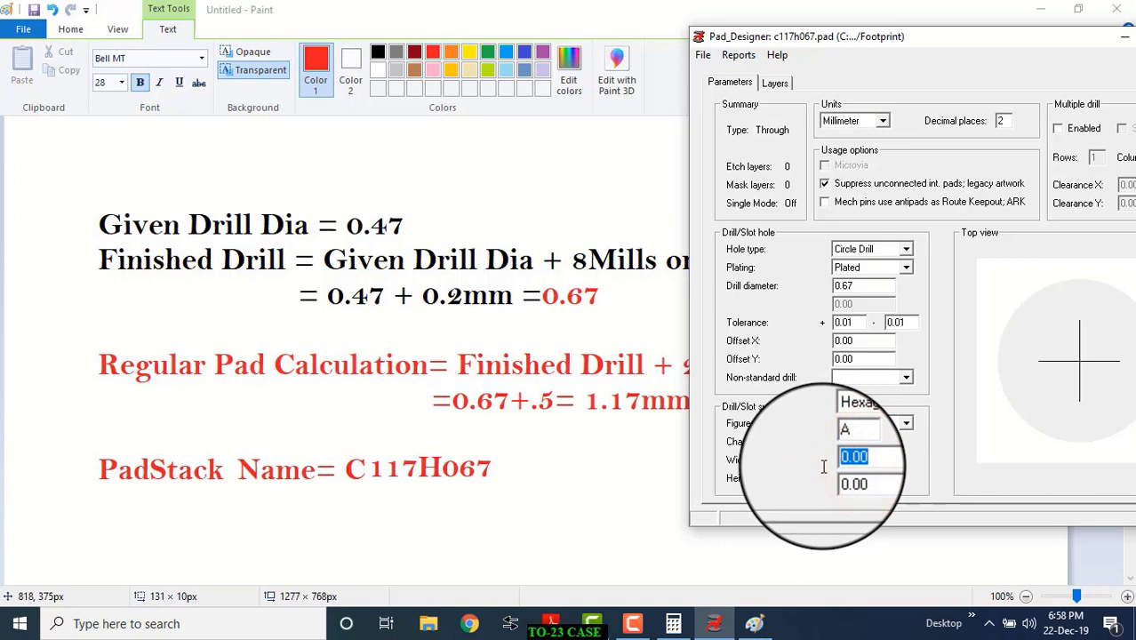
{"action": "type", "text": ".2"}
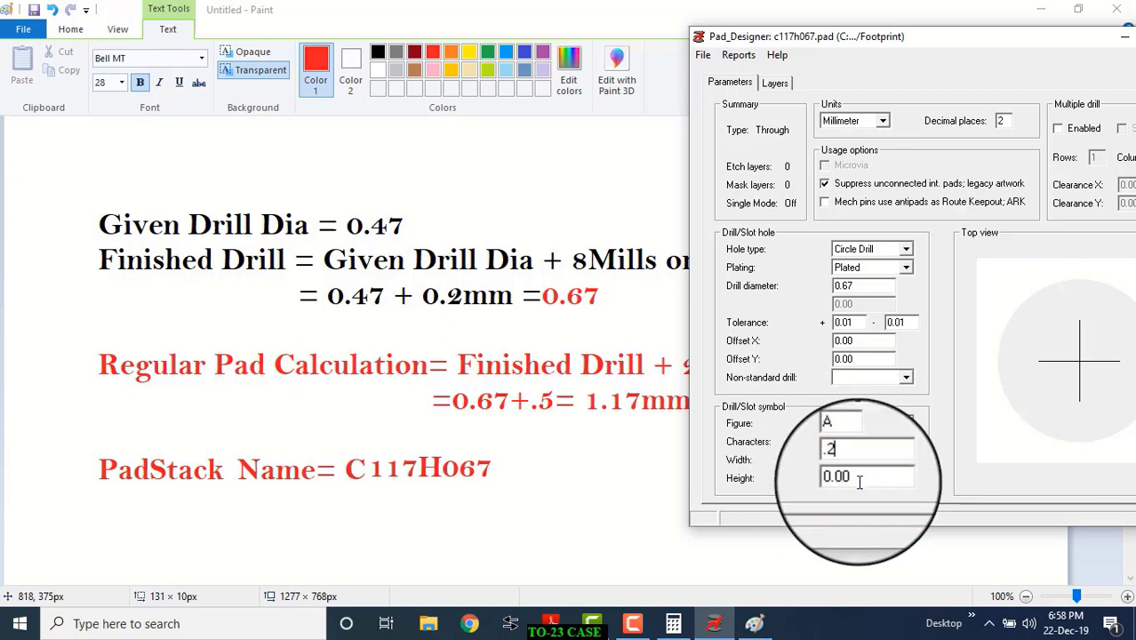
{"action": "left_click_drag", "start_coordinate": [864, 479], "coordinate": [797, 480]}
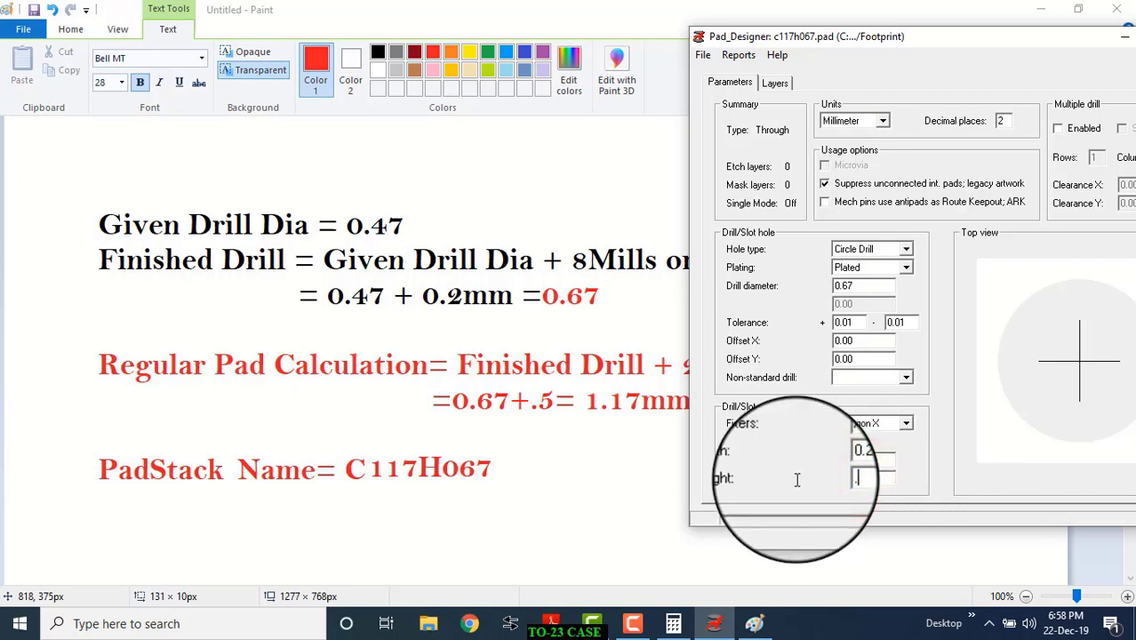
- Make the begin layer's regular pad a 1.17 circle and its thermal relief a circle
{"action": "left_click", "coordinate": [774, 85]}
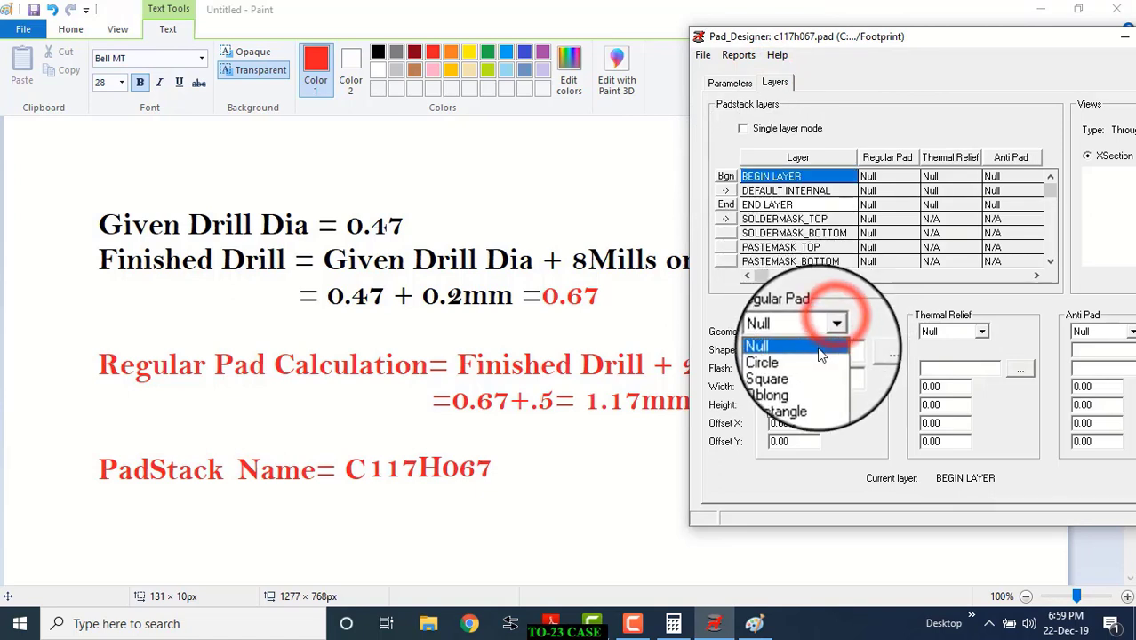
{"action": "left_click", "coordinate": [804, 352]}
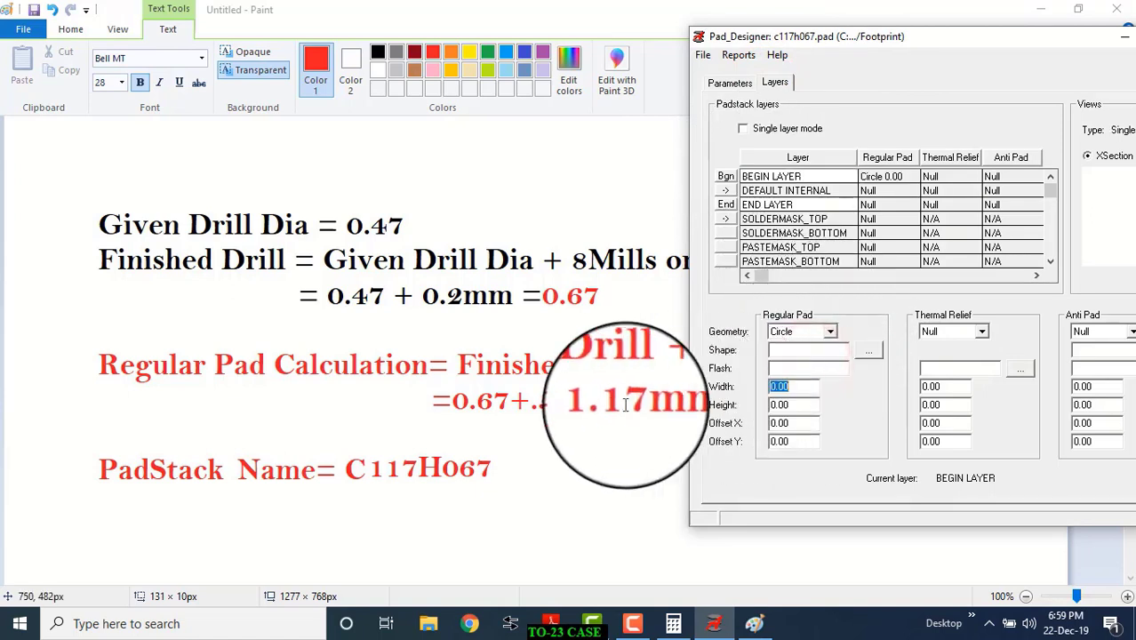
{"action": "left_click", "coordinate": [591, 402]}
{"action": "left_click_drag", "start_coordinate": [591, 402], "coordinate": [687, 409]}
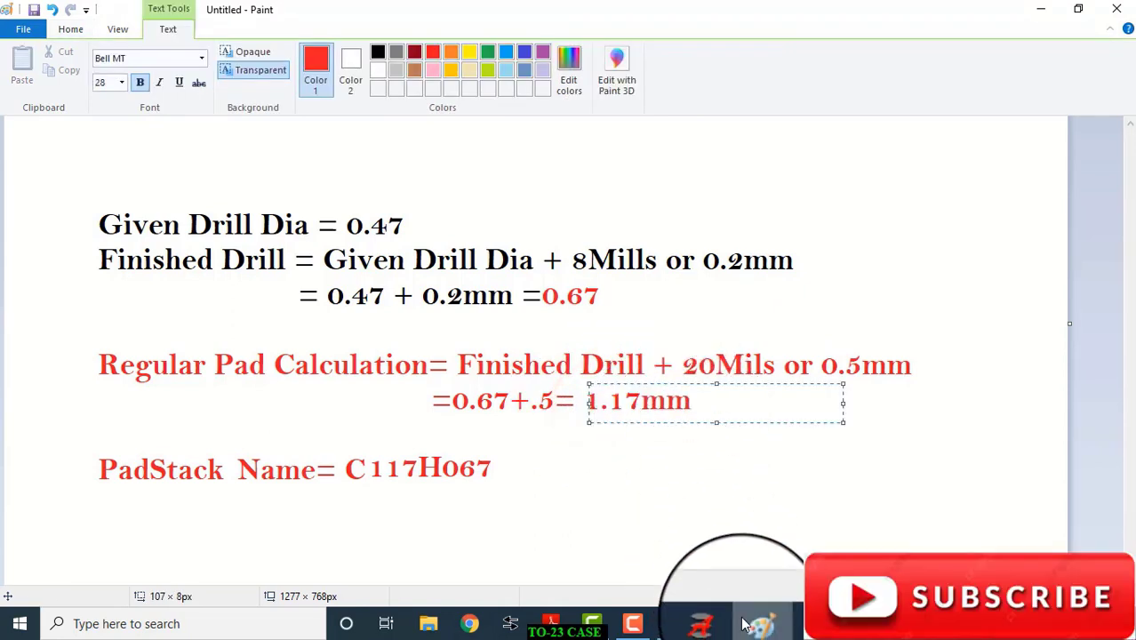
{"action": "left_click", "coordinate": [714, 623]}
{"action": "double_click", "coordinate": [800, 386]}
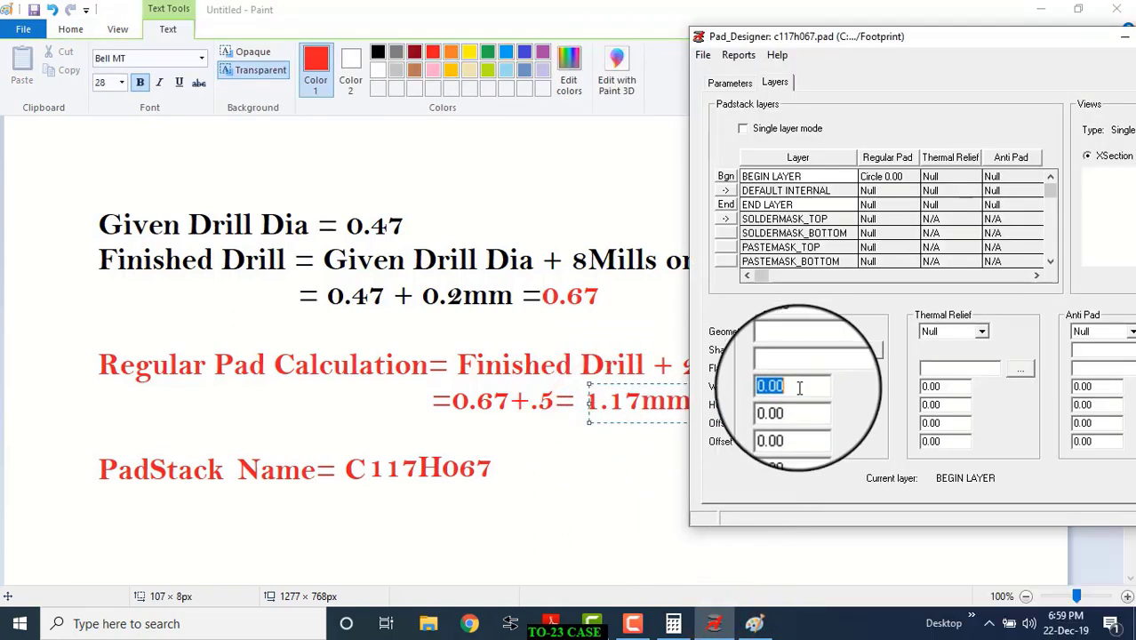
{"action": "type", "text": "1.17"}
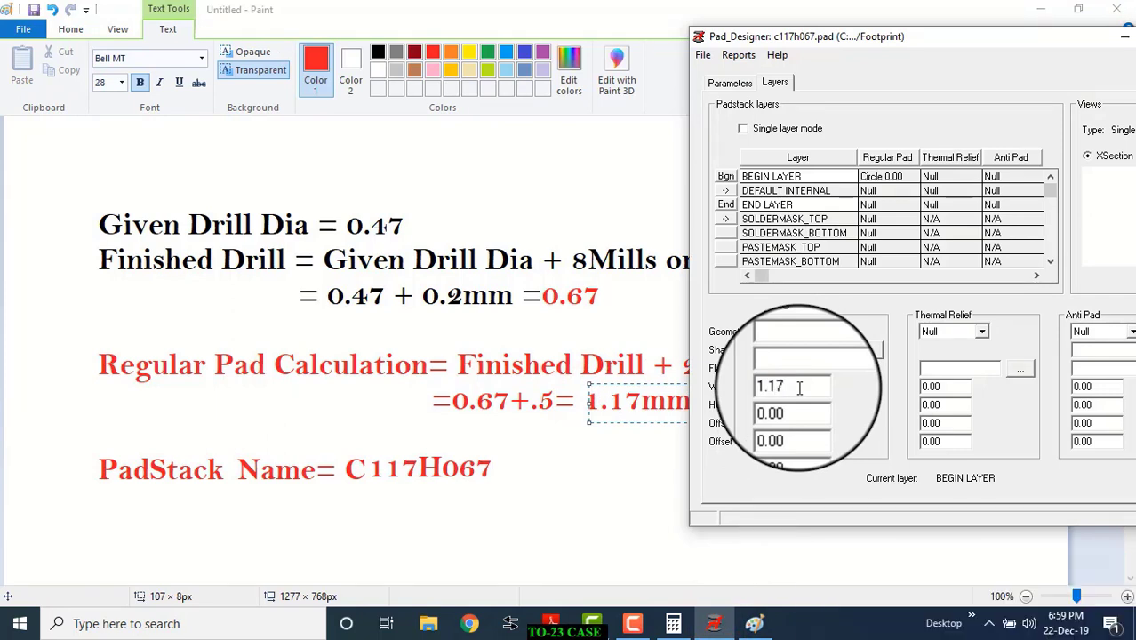
{"action": "left_click", "coordinate": [982, 334]}
{"action": "left_click", "coordinate": [965, 354]}
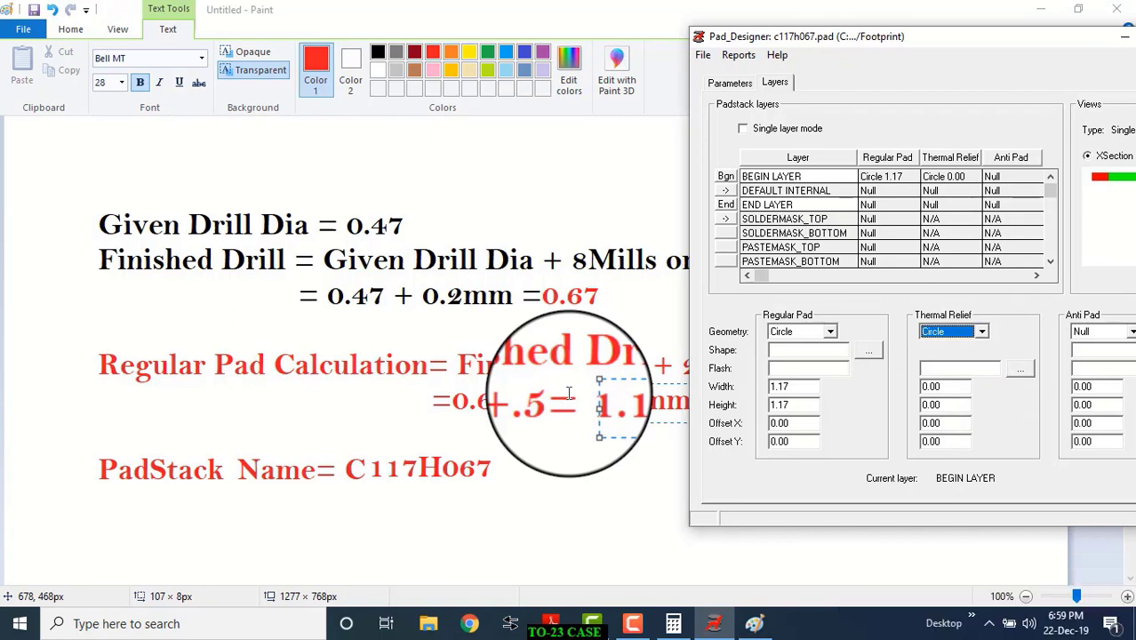
- Add 0.67 + 0.7 in Calculator to get the 1.37 thermal relief diameter
{"action": "left_click", "coordinate": [673, 623]}
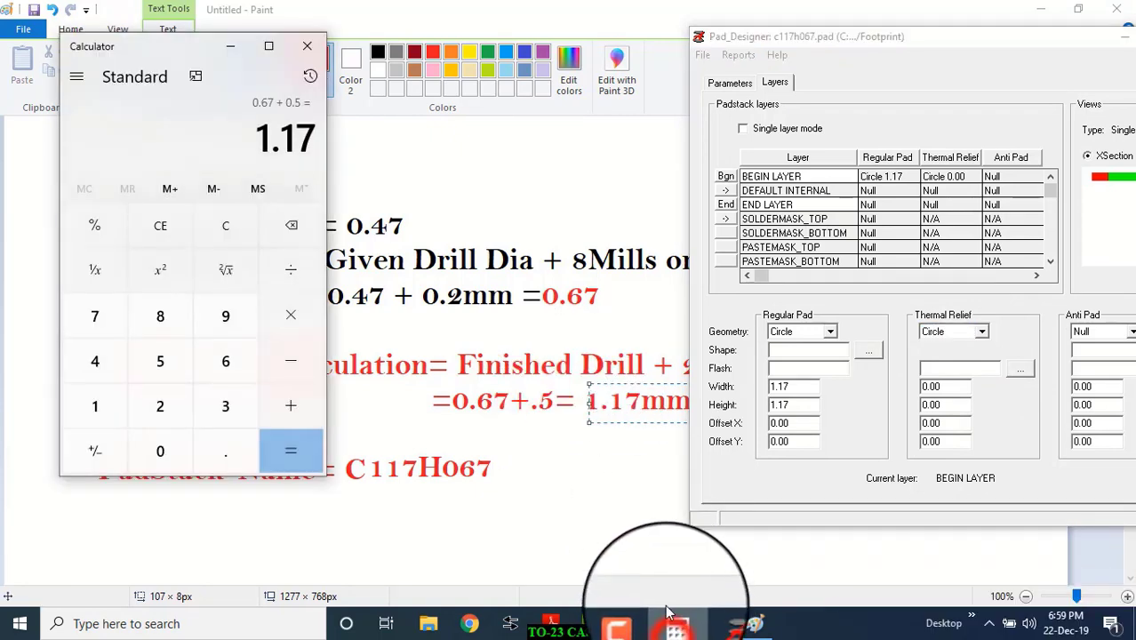
{"action": "left_click", "coordinate": [253, 225]}
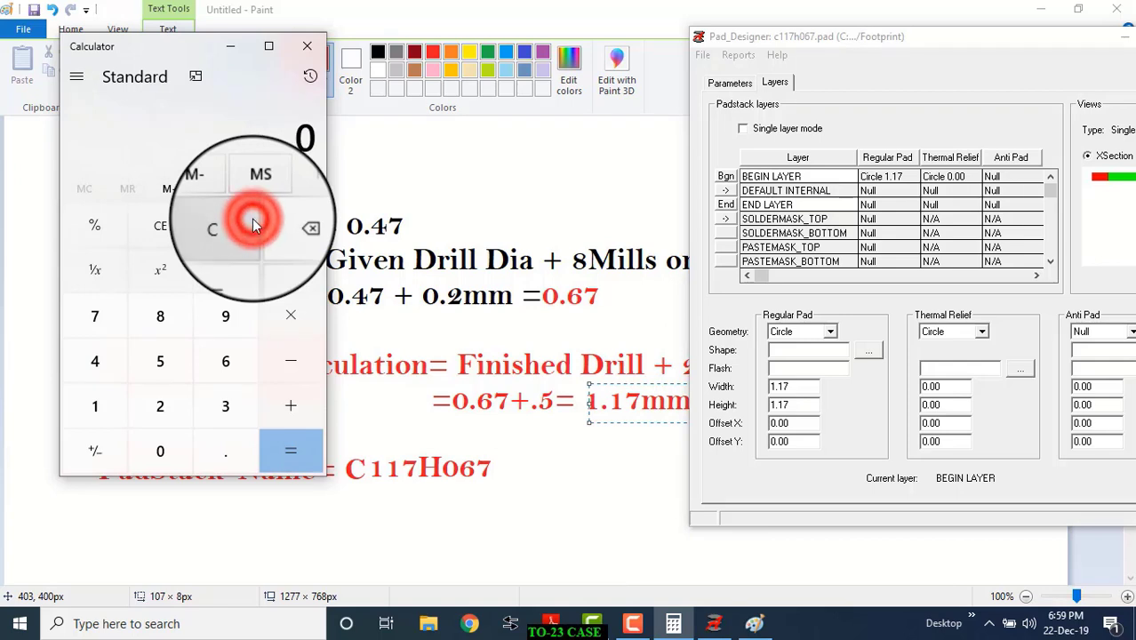
{"action": "left_click", "coordinate": [225, 450]}
{"action": "left_click", "coordinate": [225, 361]}
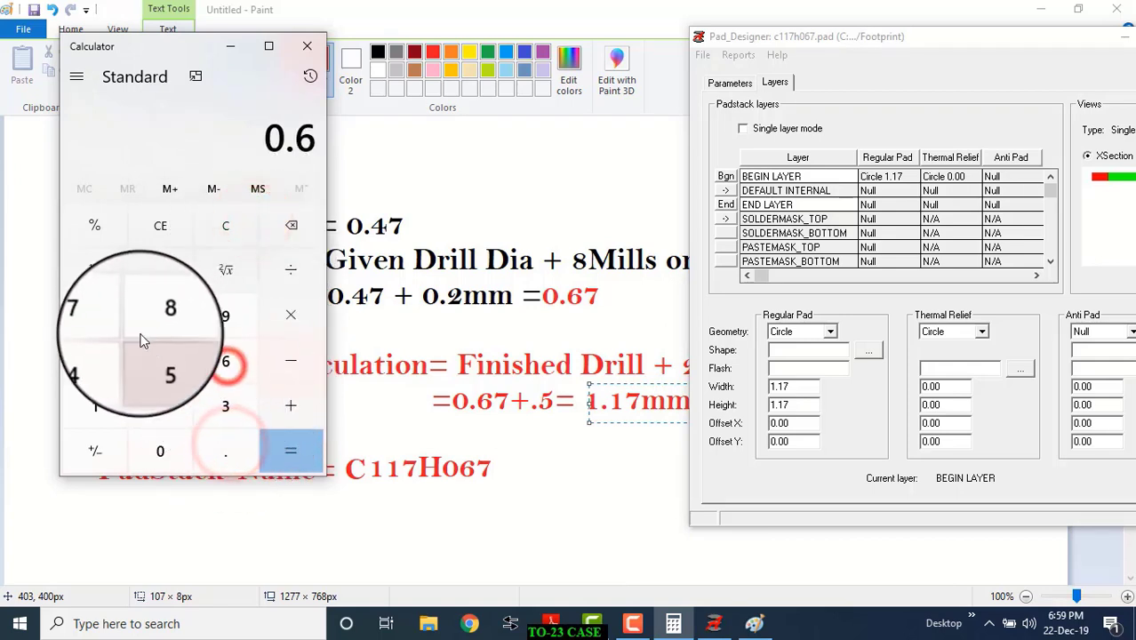
{"action": "left_click", "coordinate": [277, 405]}
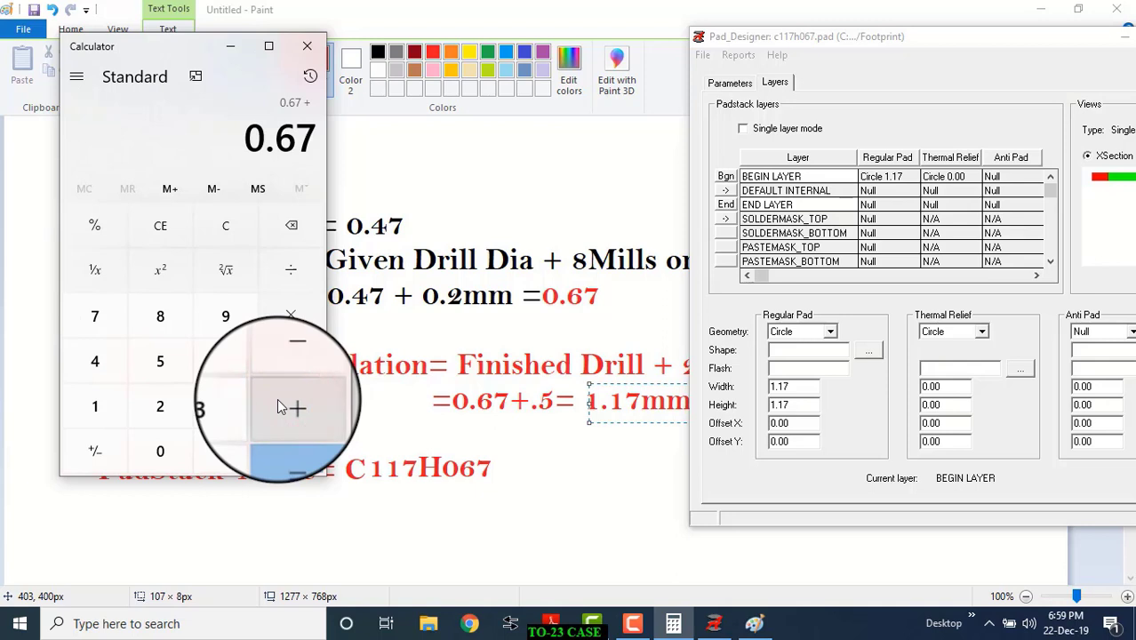
{"action": "left_click", "coordinate": [236, 451]}
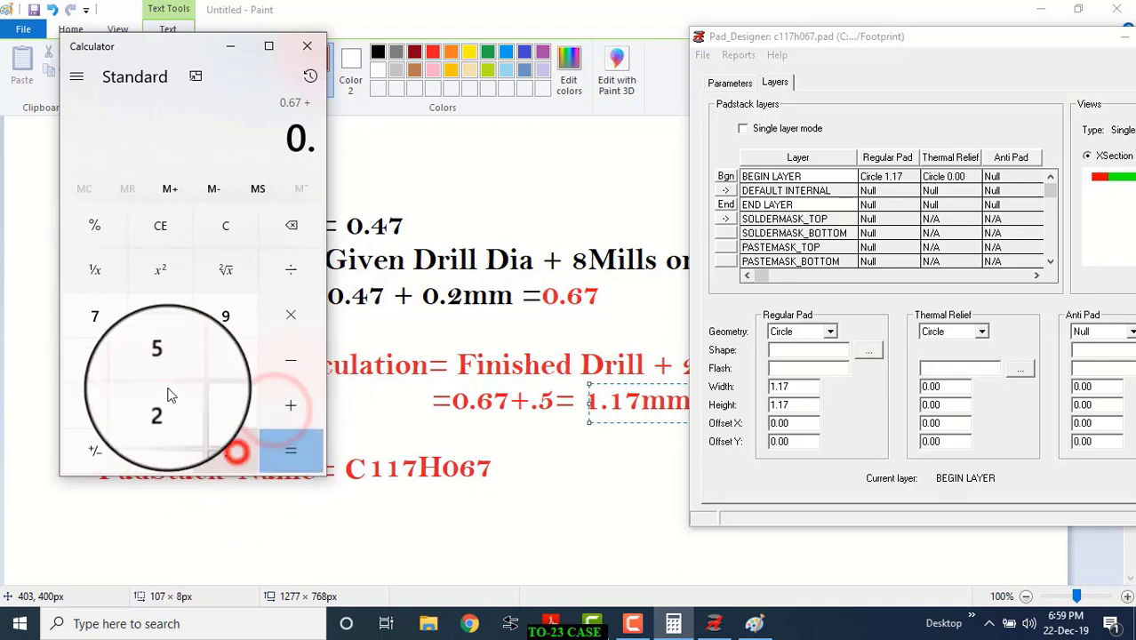
{"action": "left_click", "coordinate": [95, 316]}
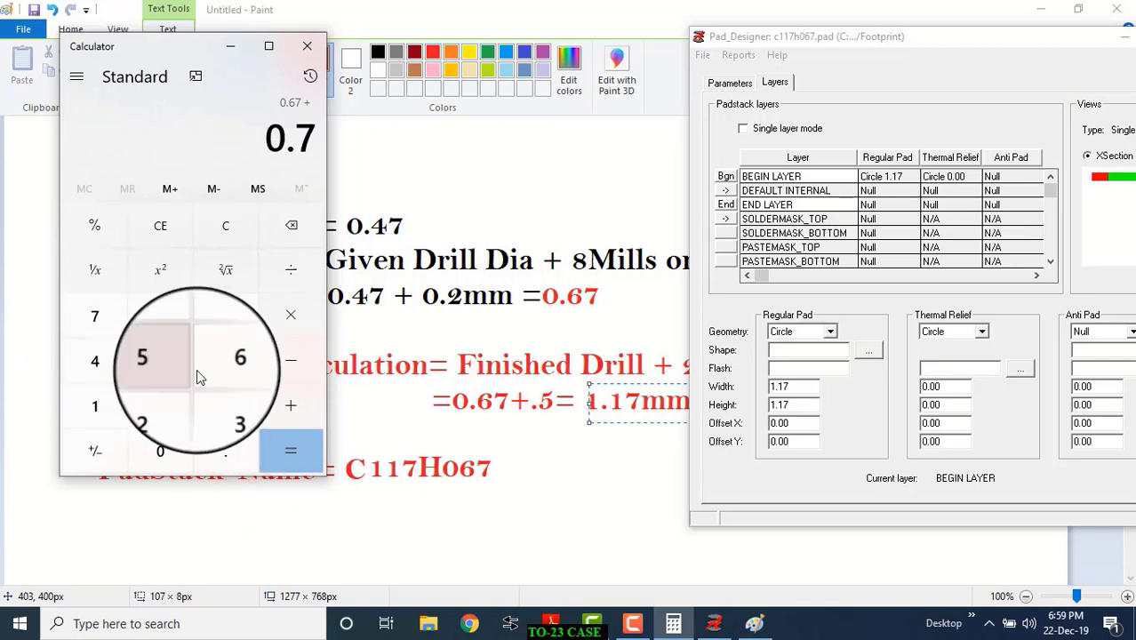
{"action": "left_click", "coordinate": [298, 454]}
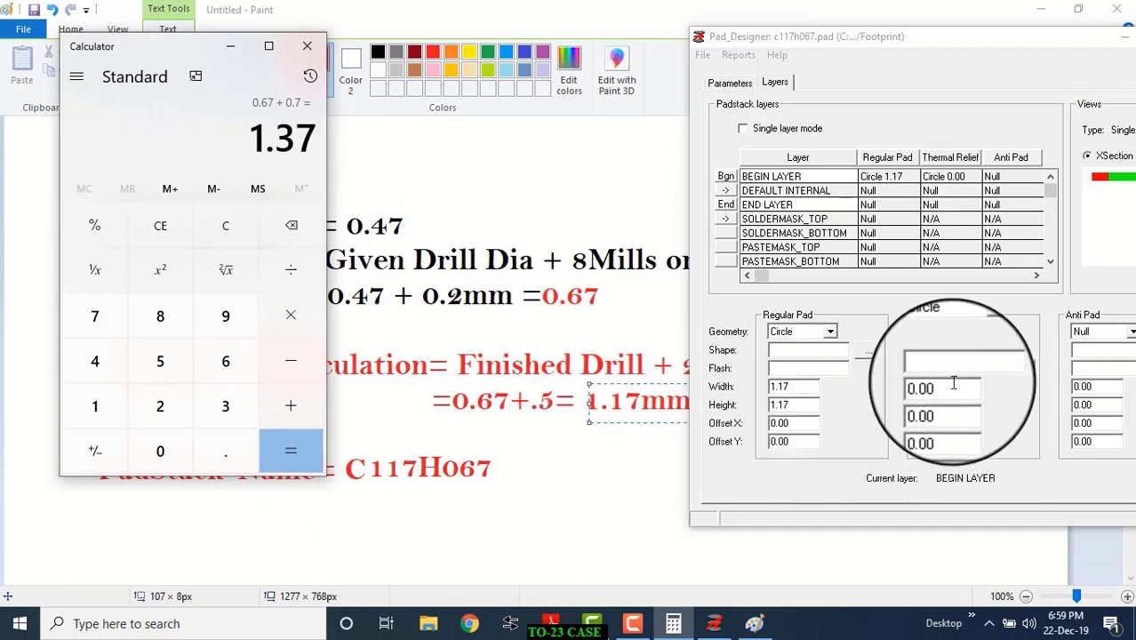
- Set the begin layer's thermal relief to 1.37 and make the anti pad a 1.37 circle
{"action": "left_click_drag", "start_coordinate": [1000, 42], "coordinate": [927, 41]}
{"action": "double_click", "coordinate": [857, 378]}
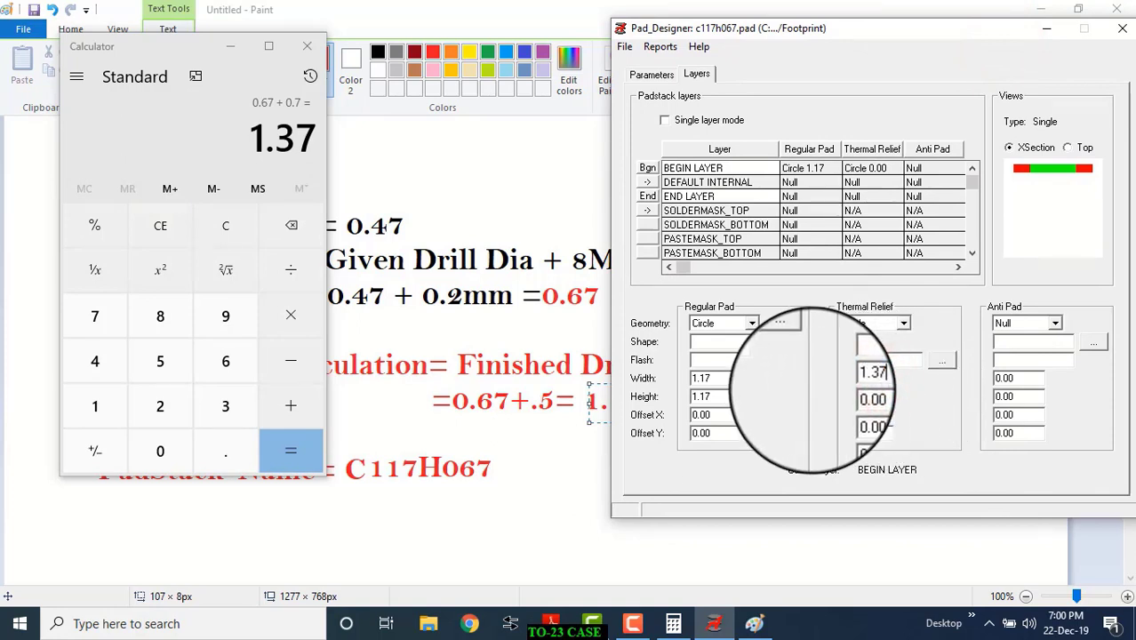
{"action": "left_click", "coordinate": [1054, 325]}
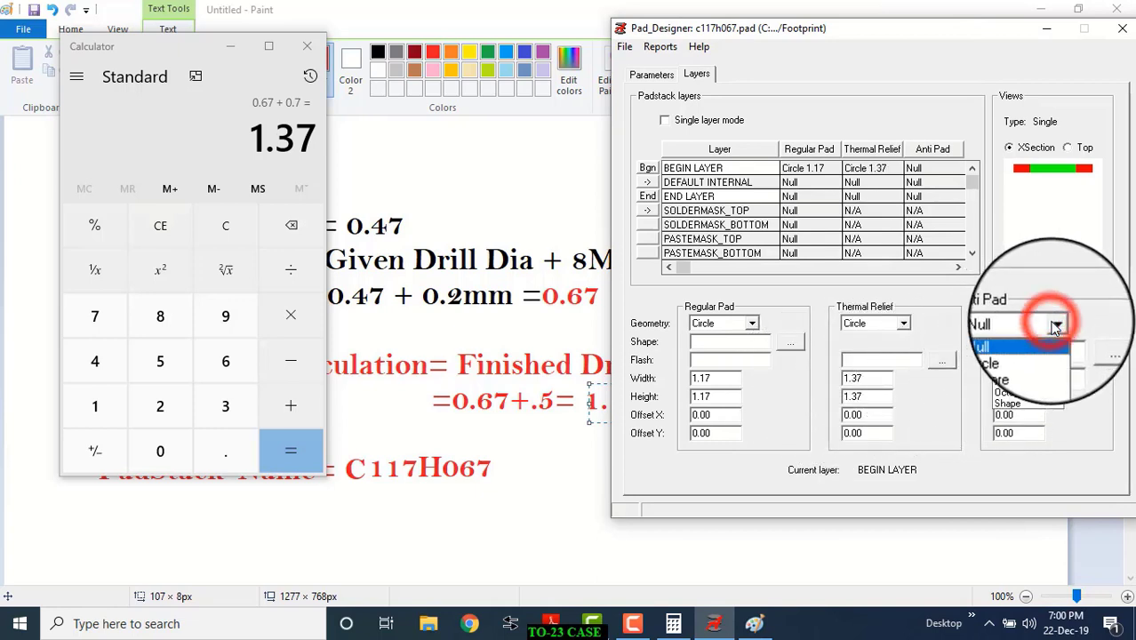
{"action": "left_click", "coordinate": [1018, 349]}
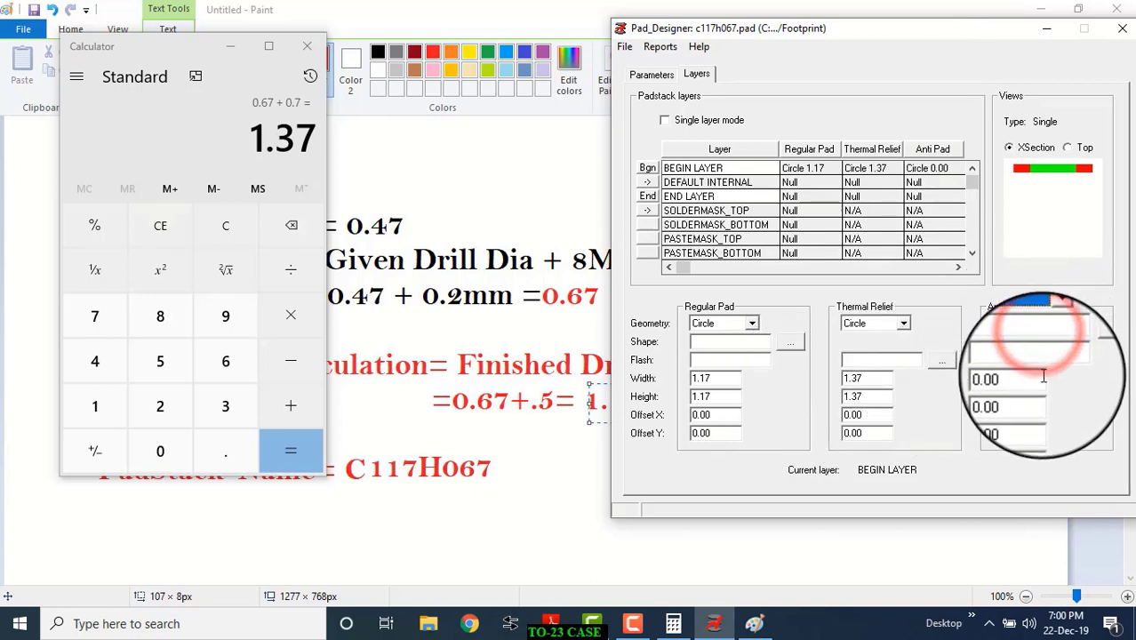
{"action": "left_click", "coordinate": [1037, 379]}
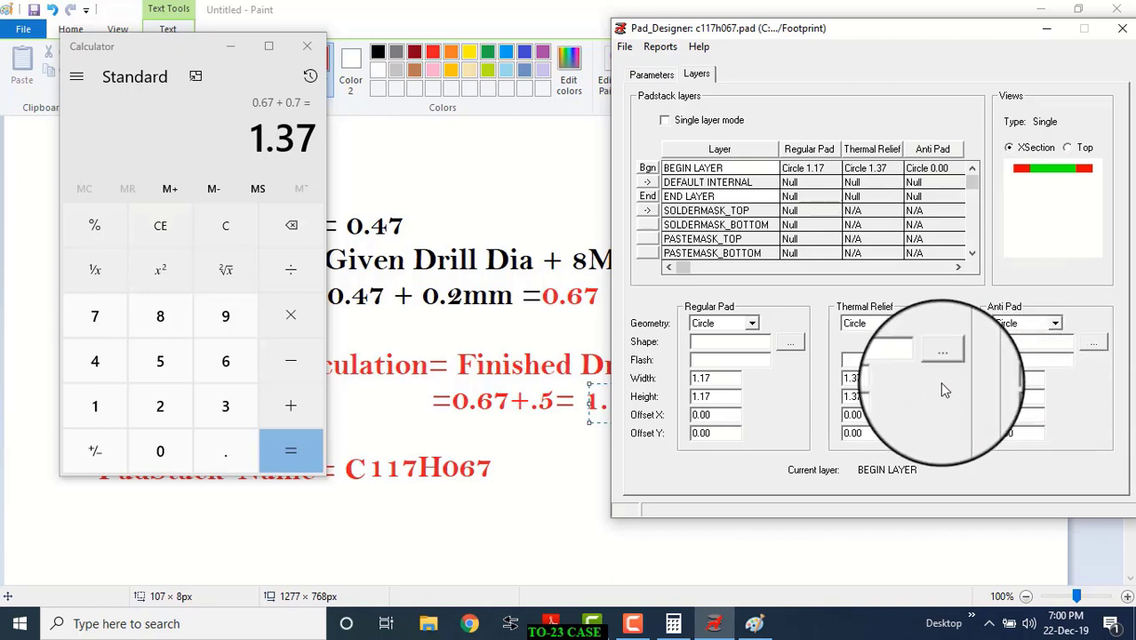
{"action": "left_click", "coordinate": [841, 174]}
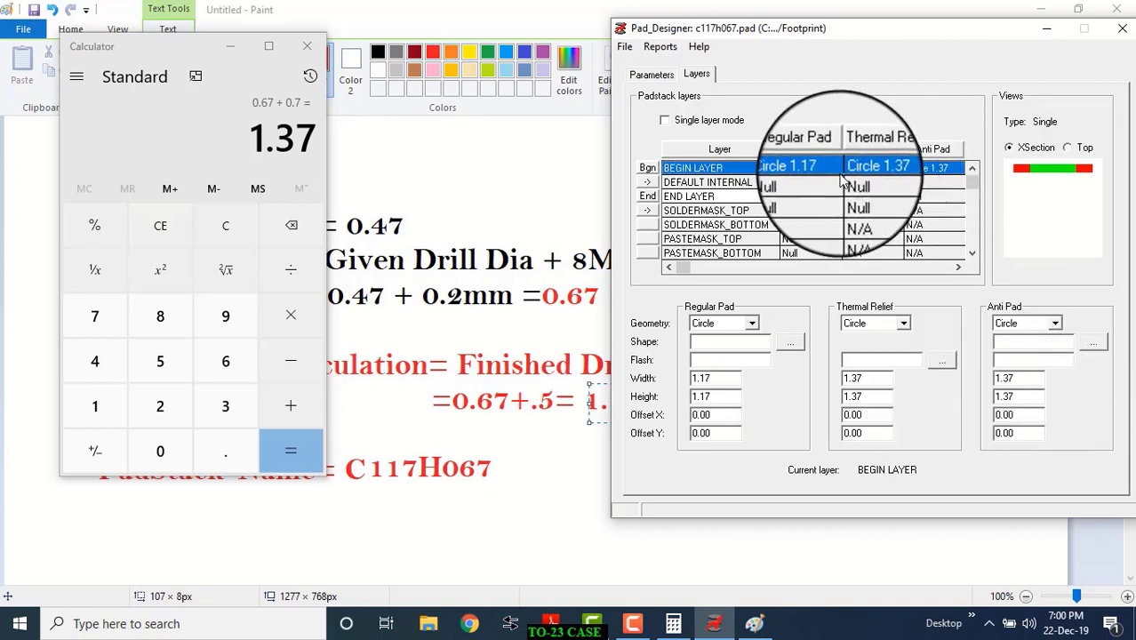
- Copy the BEGIN LAYER pads to all layers and verify DEFAULT INTERNAL and END LAYER
{"action": "right_click", "coordinate": [650, 175]}
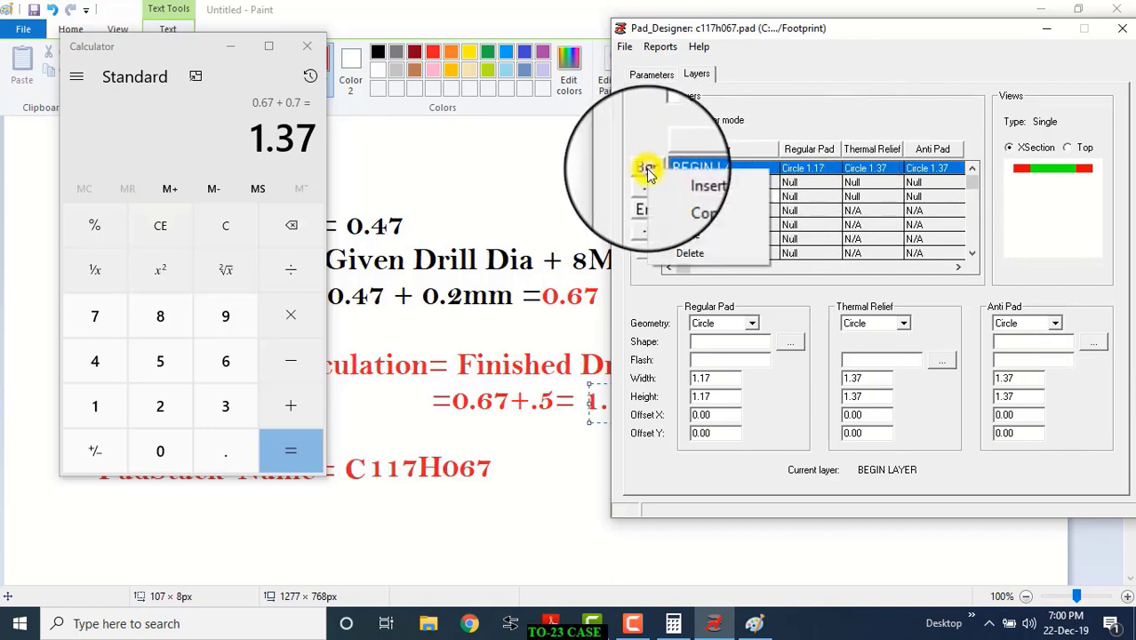
{"action": "left_click", "coordinate": [687, 201]}
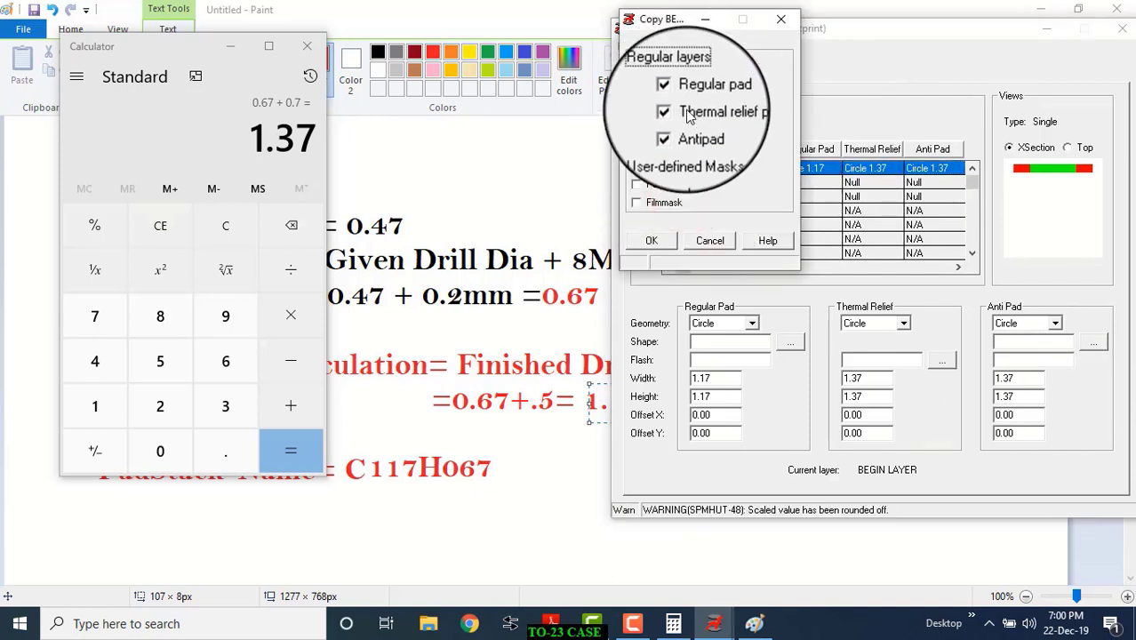
{"action": "left_click", "coordinate": [663, 242]}
{"action": "left_click", "coordinate": [738, 182]}
{"action": "left_click", "coordinate": [789, 196]}
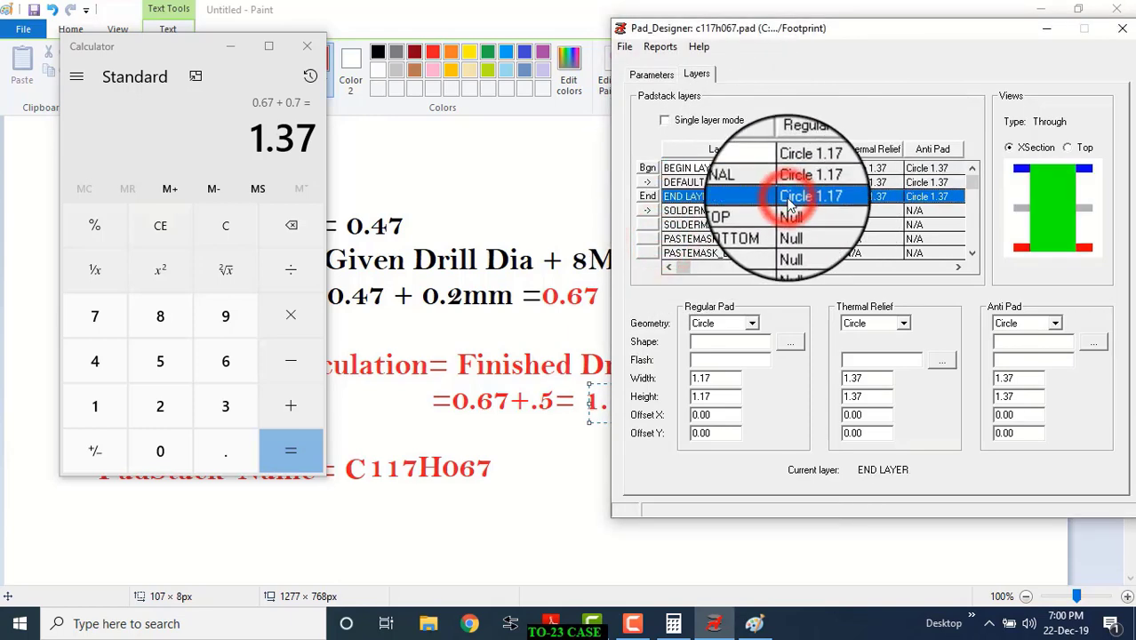
- Select the SOLDERMASK_TOP layer and clear the calculator for the mask calculation
{"action": "left_click", "coordinate": [707, 211]}
{"action": "left_click_drag", "start_coordinate": [133, 49], "coordinate": [203, 45]}
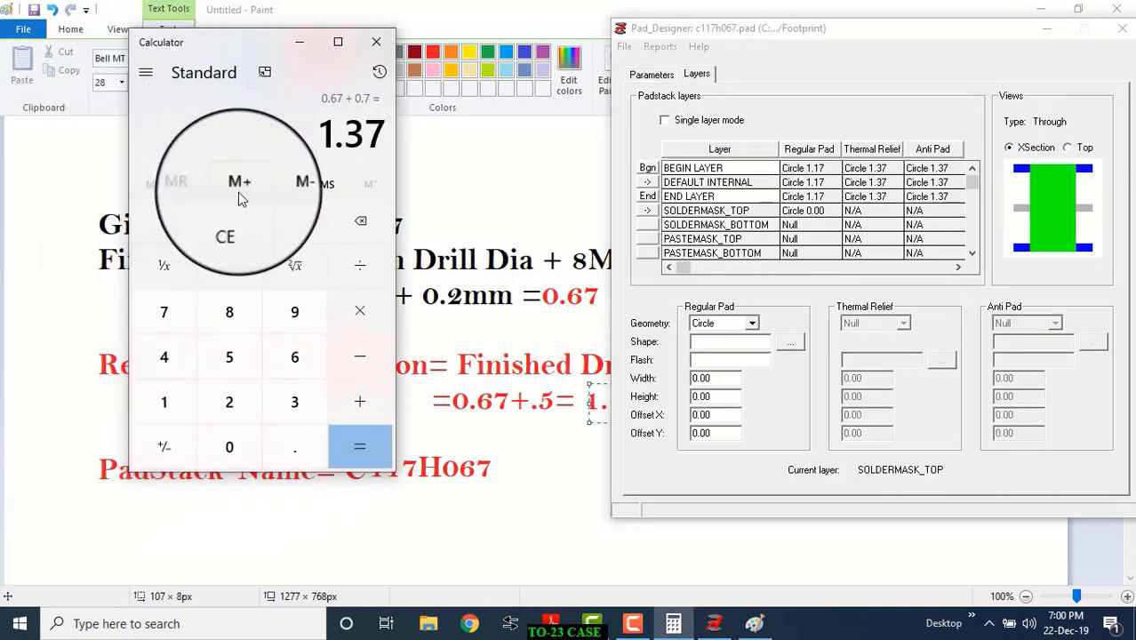
{"action": "left_click", "coordinate": [294, 222]}
- Compute the solder mask diameter 1.17 + 0.15 = 1.32 in Calculator
{"action": "left_click", "coordinate": [174, 398]}
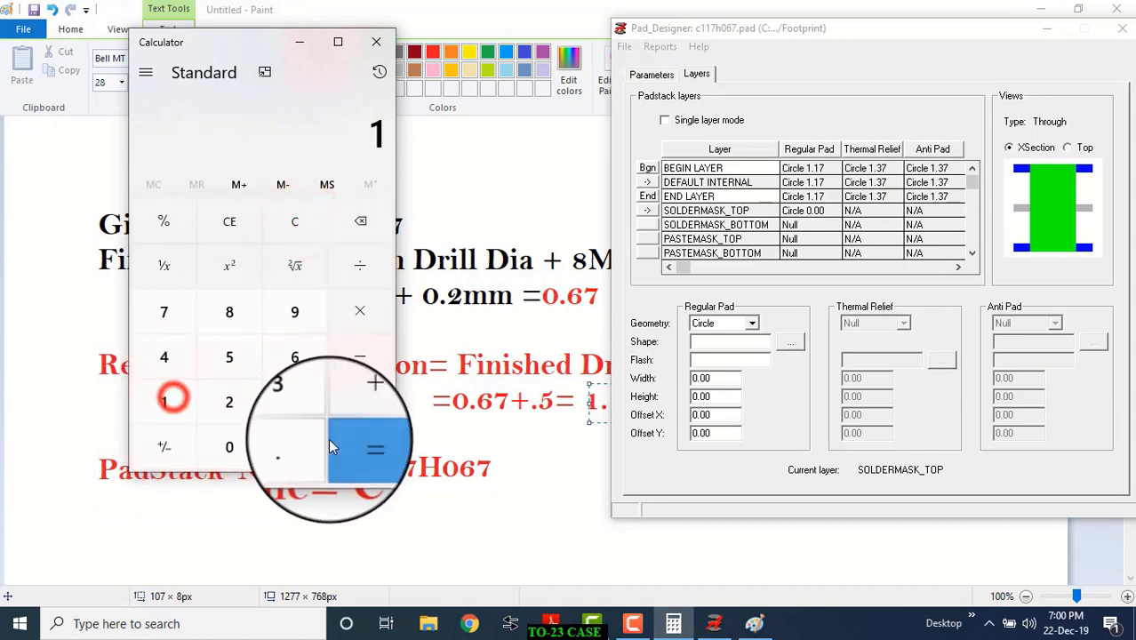
{"action": "left_click", "coordinate": [294, 446]}
{"action": "left_click", "coordinate": [164, 402]}
{"action": "left_click", "coordinate": [164, 311]}
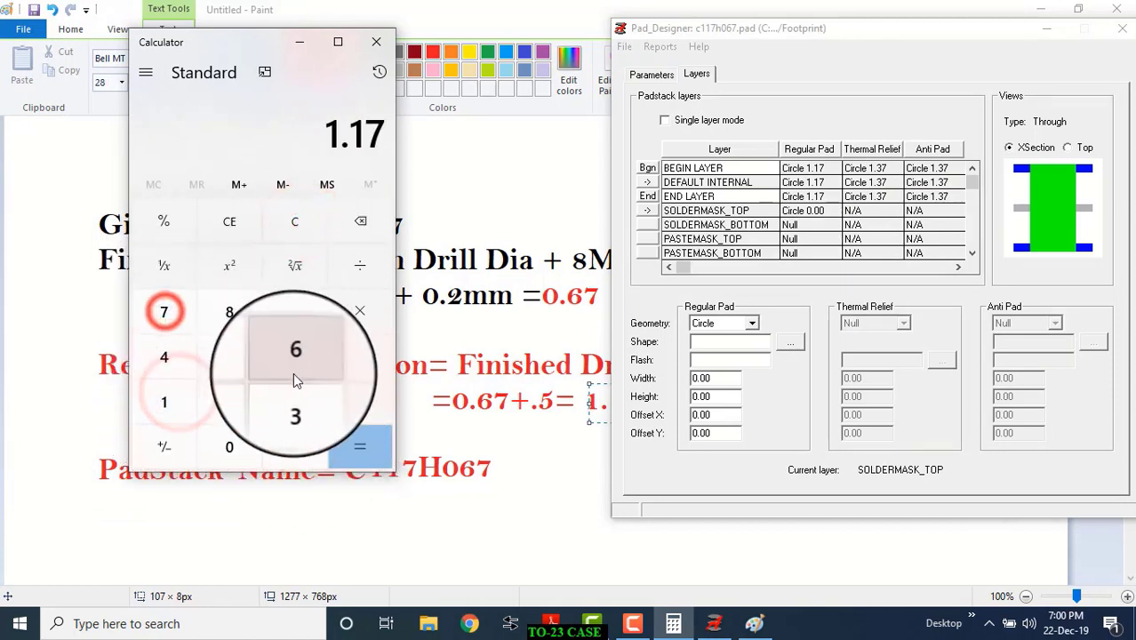
{"action": "left_click", "coordinate": [356, 403]}
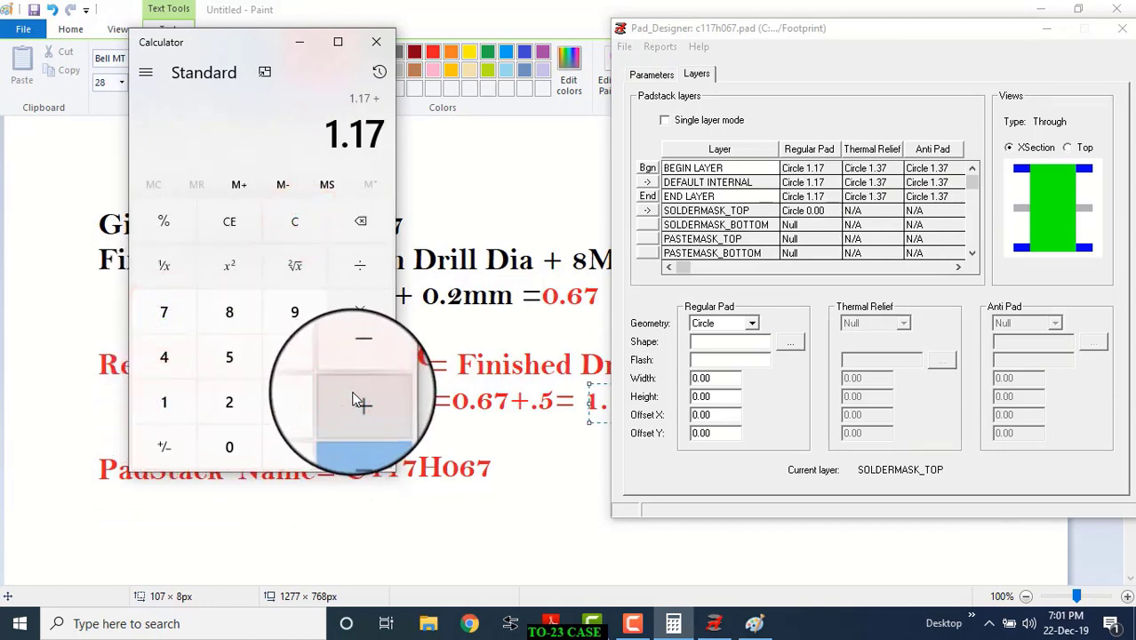
{"action": "left_click", "coordinate": [509, 627]}
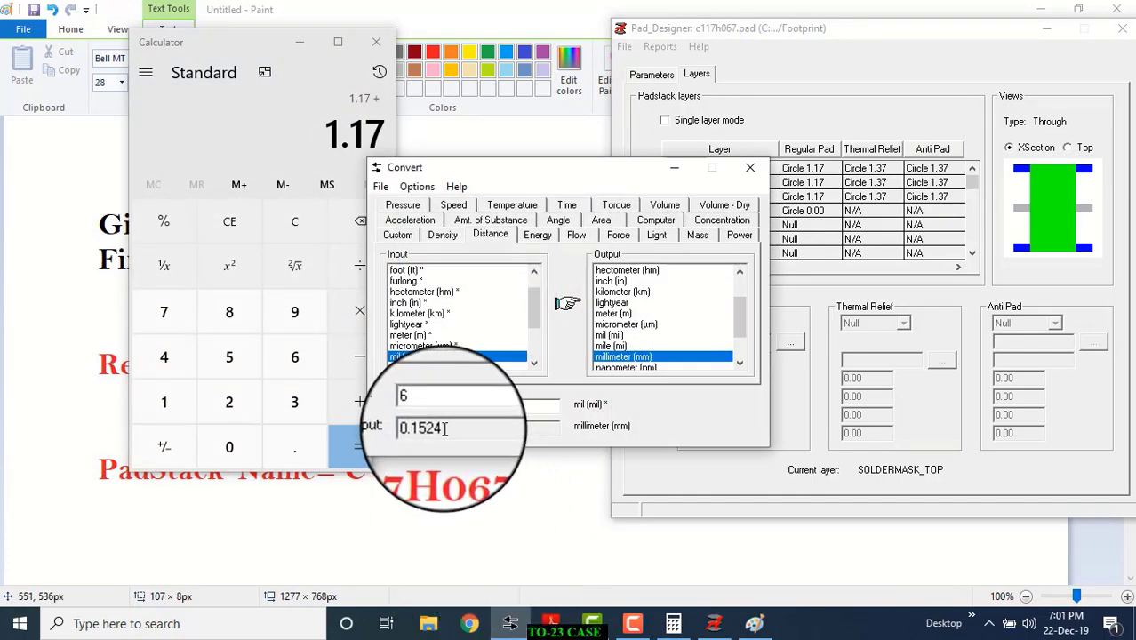
{"action": "left_click", "coordinate": [257, 108]}
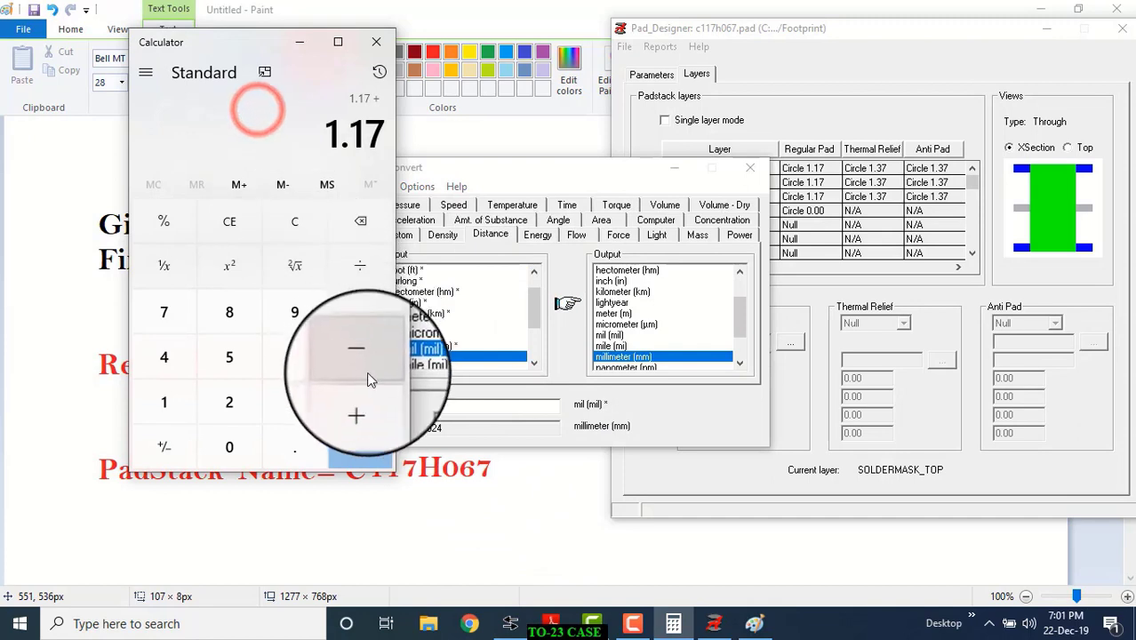
{"action": "left_click", "coordinate": [360, 401]}
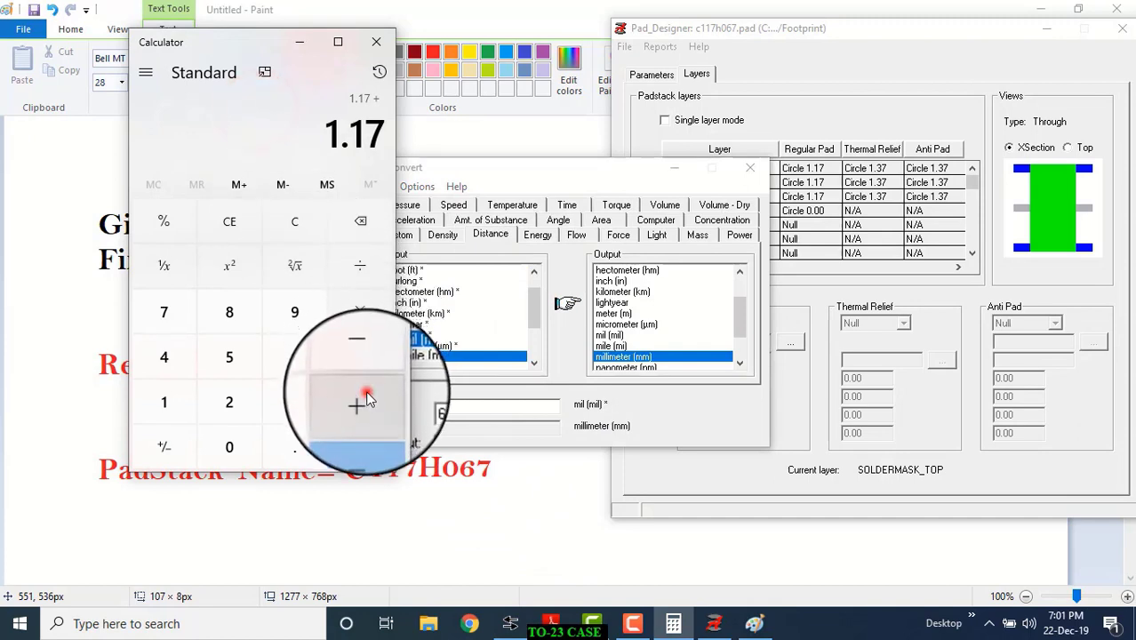
{"action": "left_click", "coordinate": [293, 444]}
{"action": "left_click", "coordinate": [169, 403]}
{"action": "left_click", "coordinate": [219, 351]}
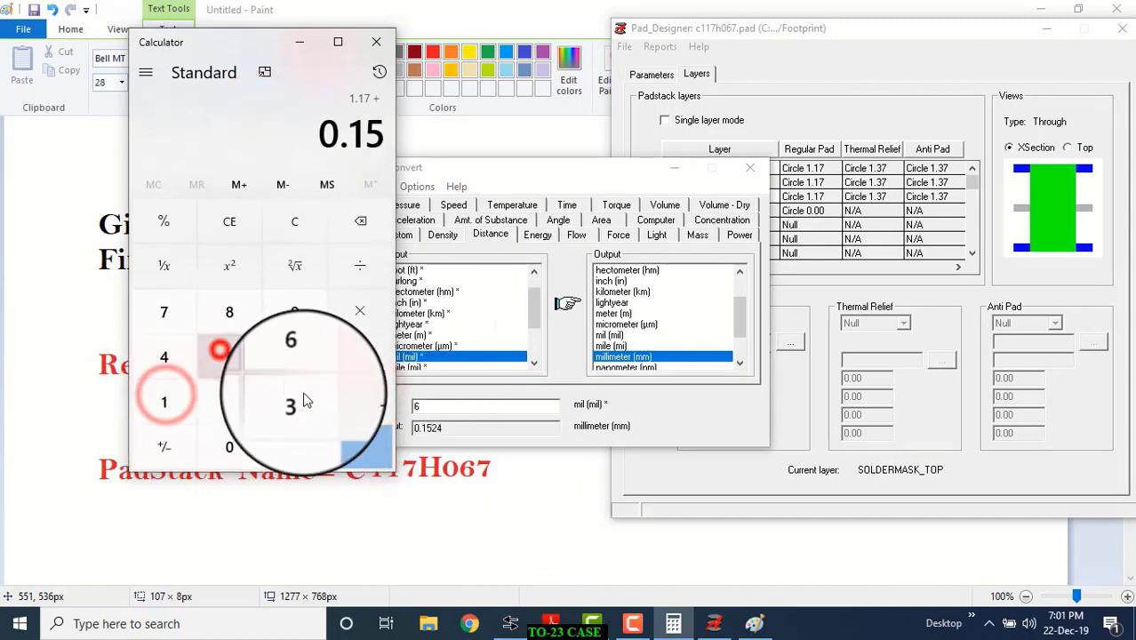
{"action": "left_click", "coordinate": [356, 434]}
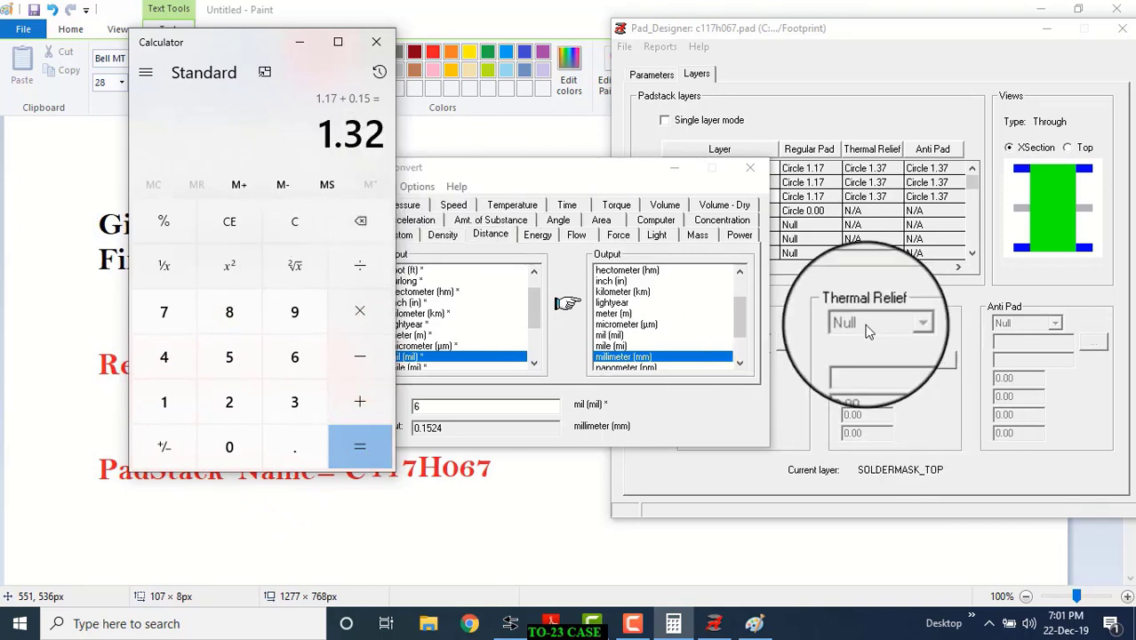
- Give SOLDERMASK_TOP and SOLDERMASK_BOTTOM 1.32 circle regular pads
{"action": "left_click", "coordinate": [720, 378]}
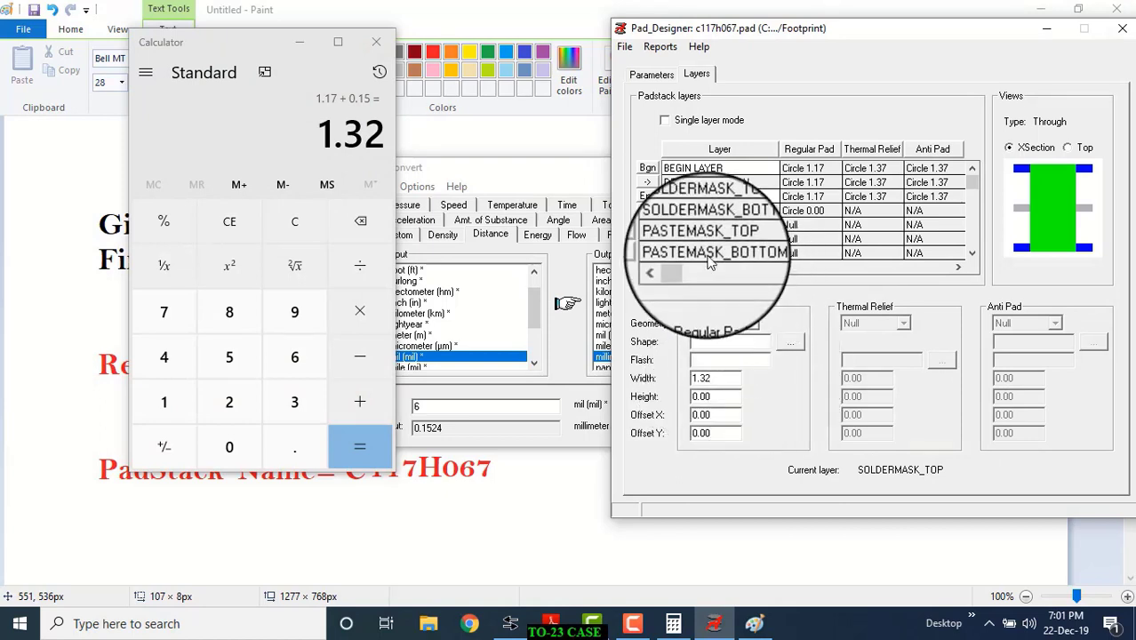
{"action": "left_click", "coordinate": [705, 226]}
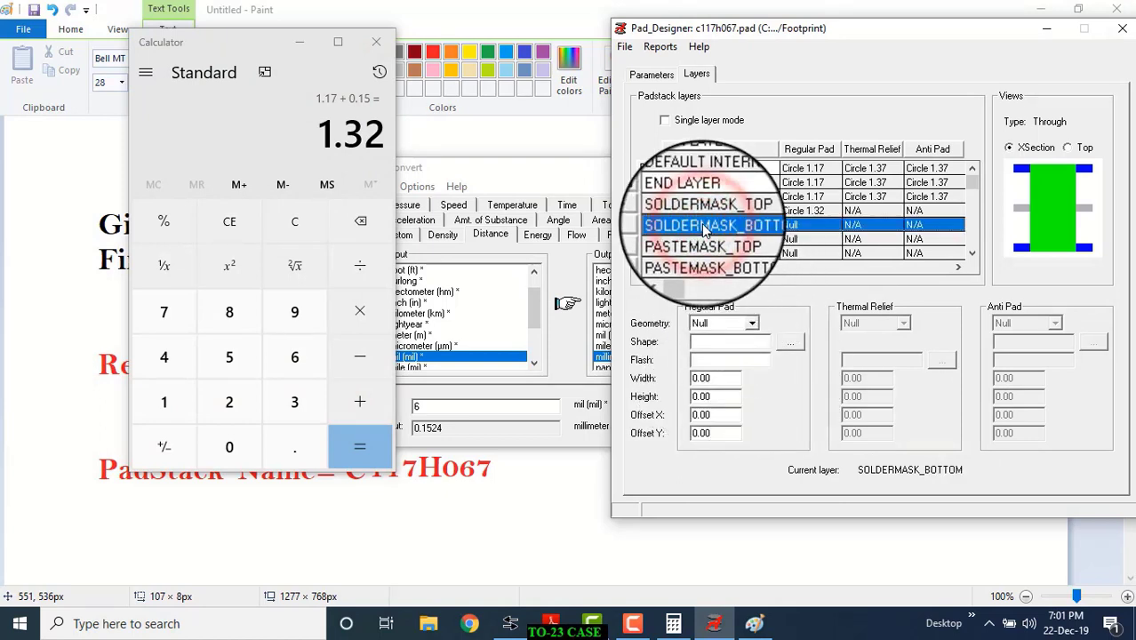
{"action": "left_click", "coordinate": [749, 323]}
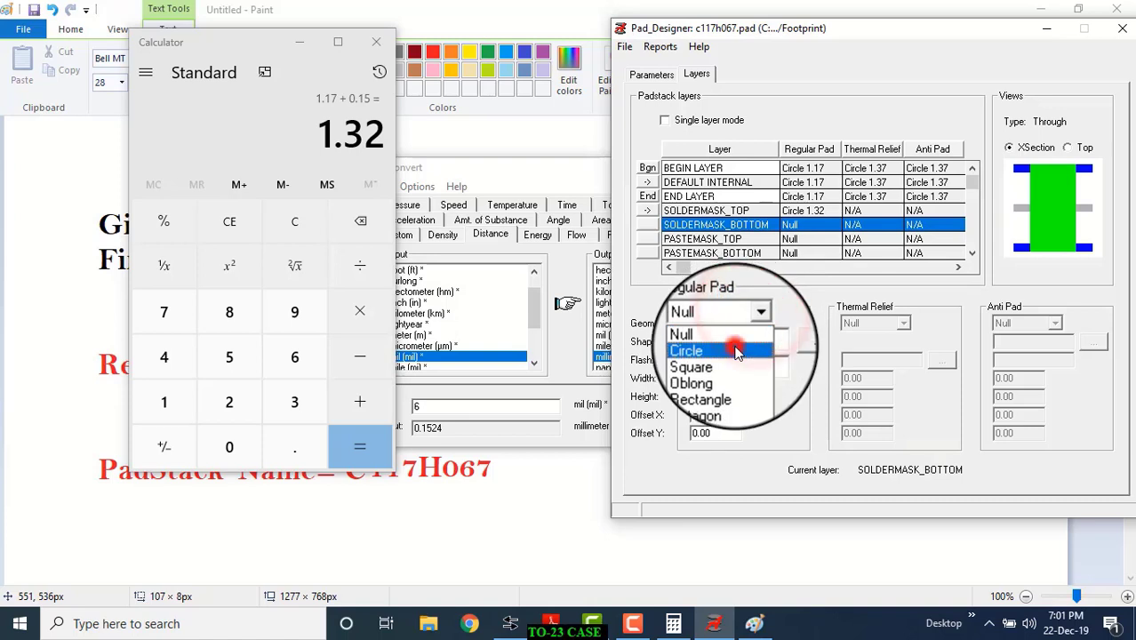
{"action": "left_click", "coordinate": [736, 351]}
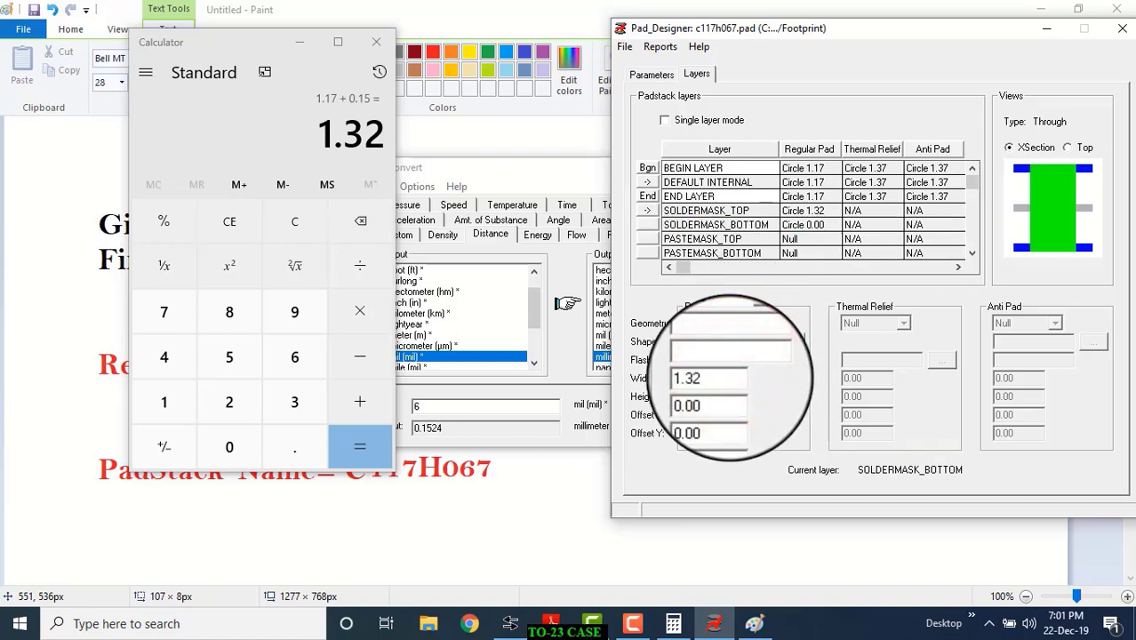
- Save the padstack as c117h067.pad
{"action": "left_click", "coordinate": [625, 46]}
{"action": "left_click", "coordinate": [658, 124]}
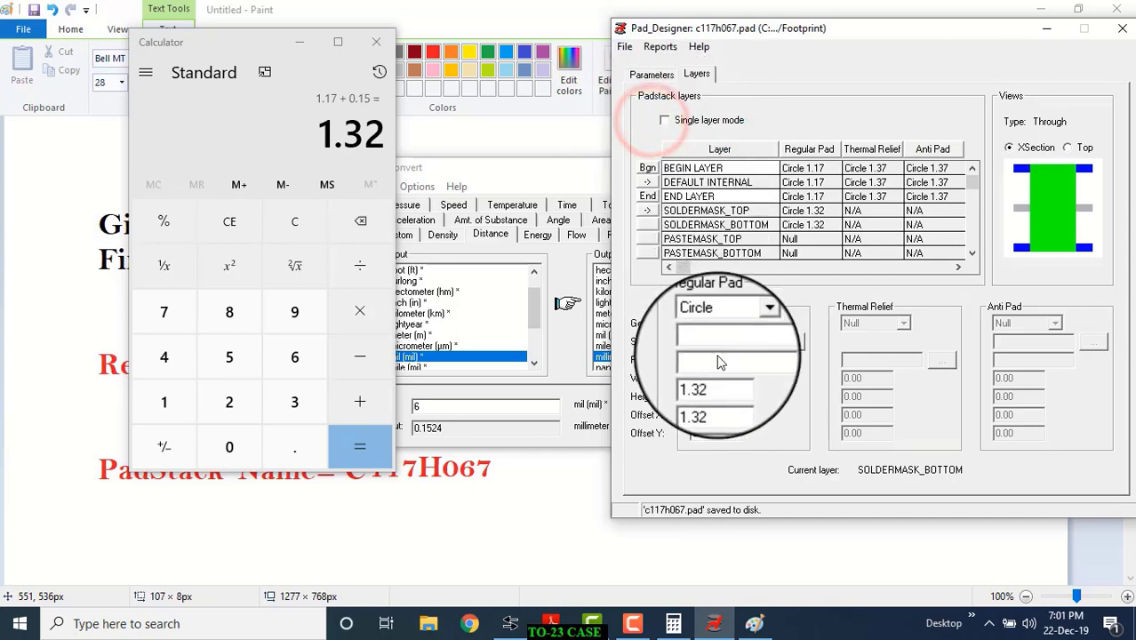
{"action": "left_click", "coordinate": [762, 512]}
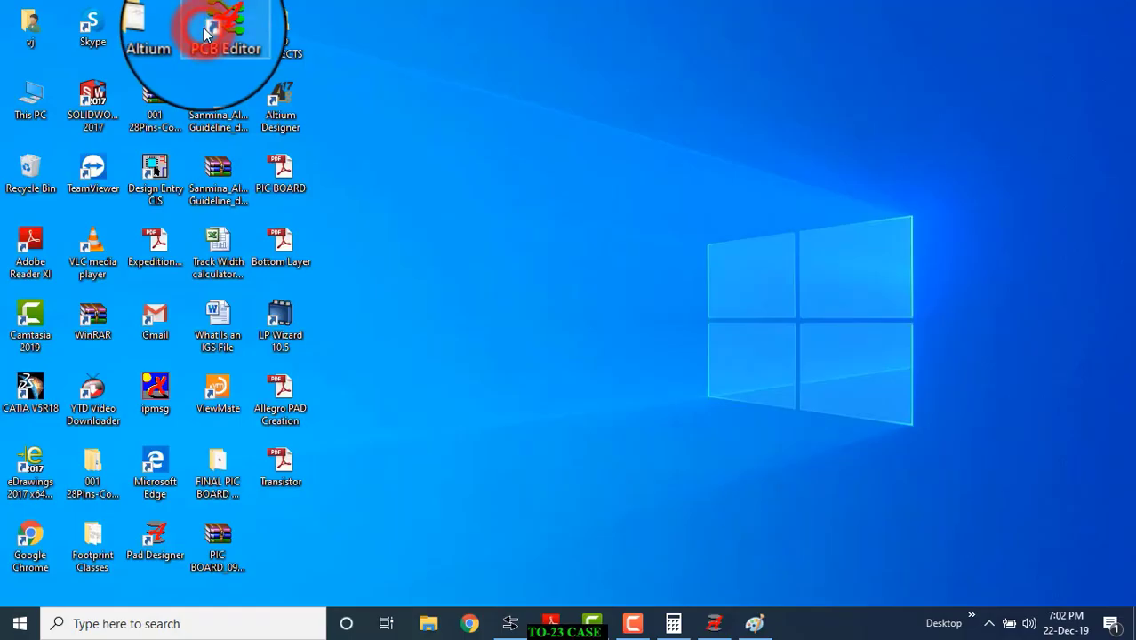
- Launch PCB Editor as Allegro PCB Design XL (legacy)
{"action": "double_click", "coordinate": [204, 33]}
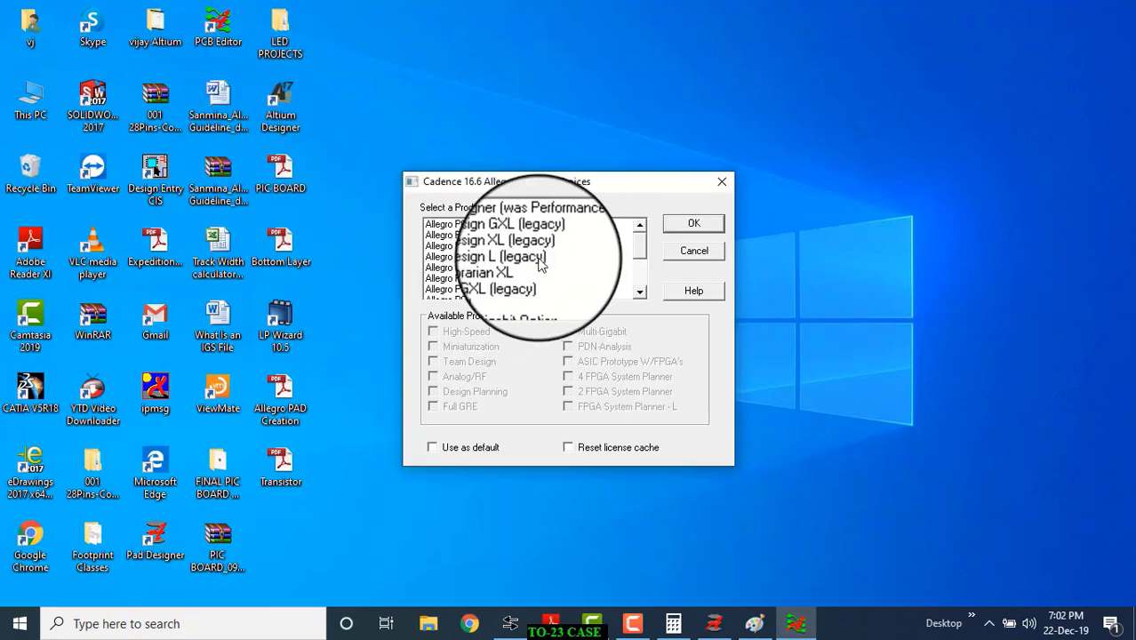
{"action": "left_click", "coordinate": [476, 257]}
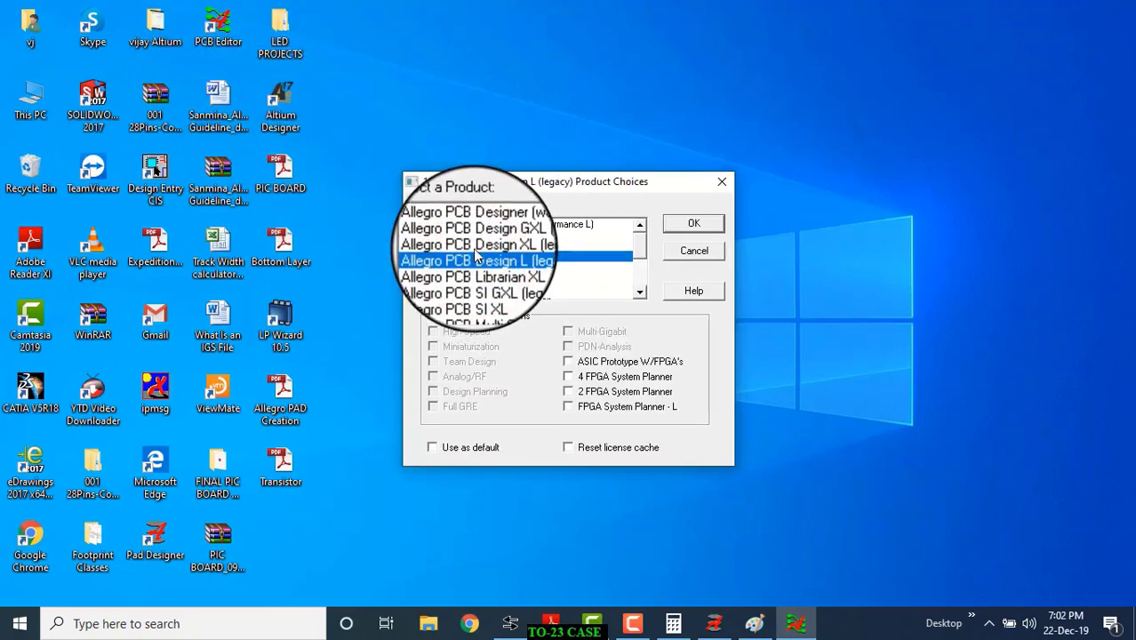
{"action": "left_click", "coordinate": [480, 246]}
{"action": "left_click", "coordinate": [697, 226]}
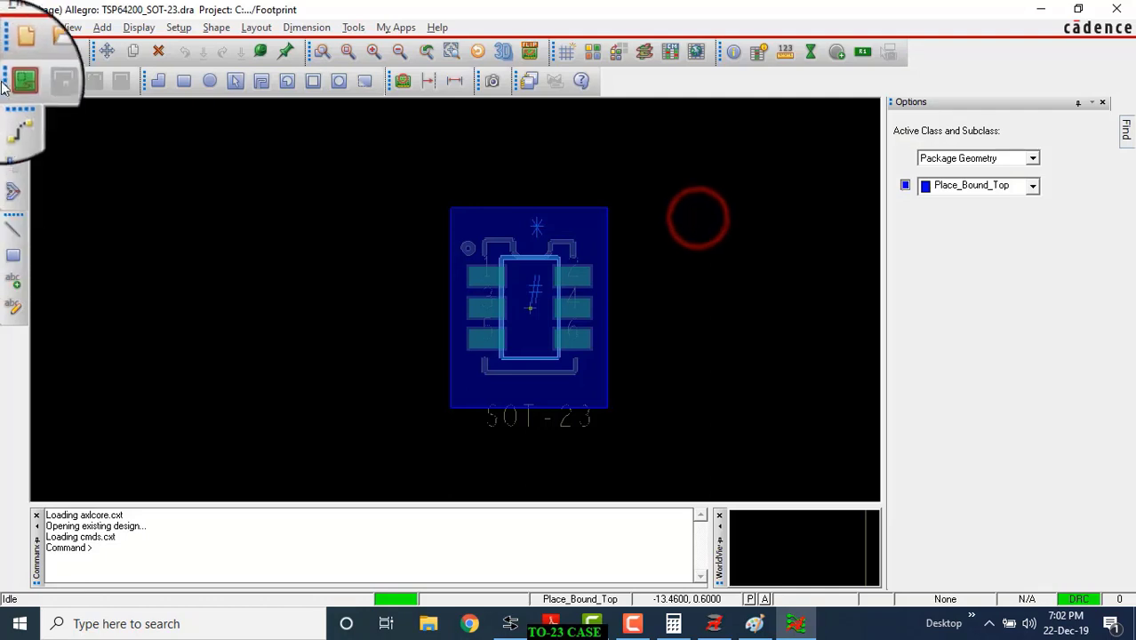
- Start a new drawing from the File menu, focusing the file name field
{"action": "left_click", "coordinate": [13, 27]}
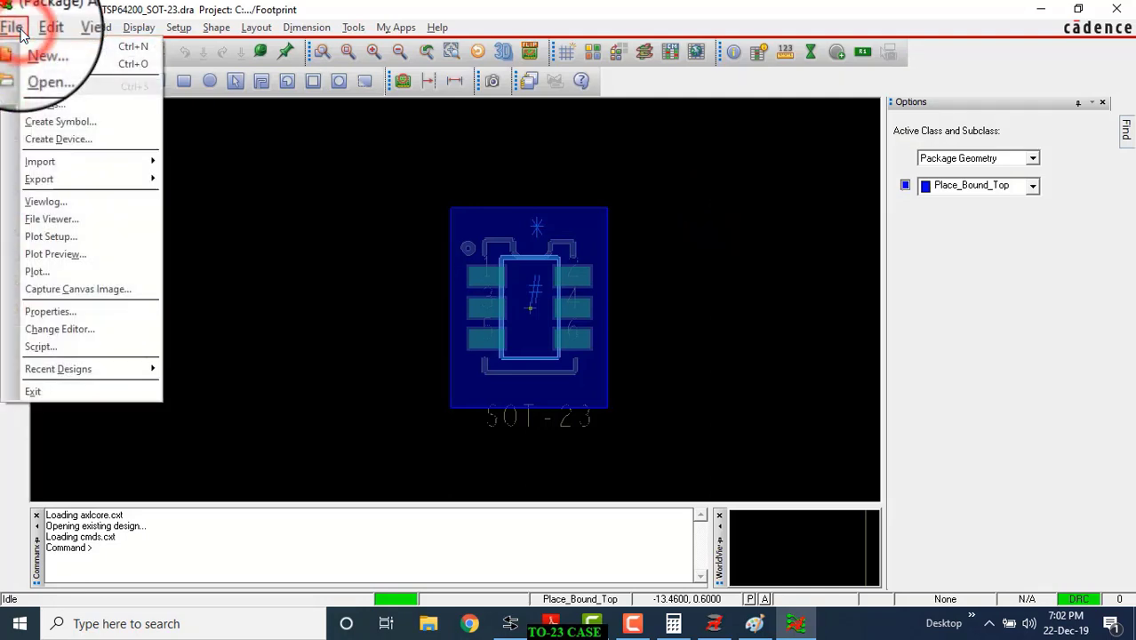
{"action": "left_click", "coordinate": [36, 46]}
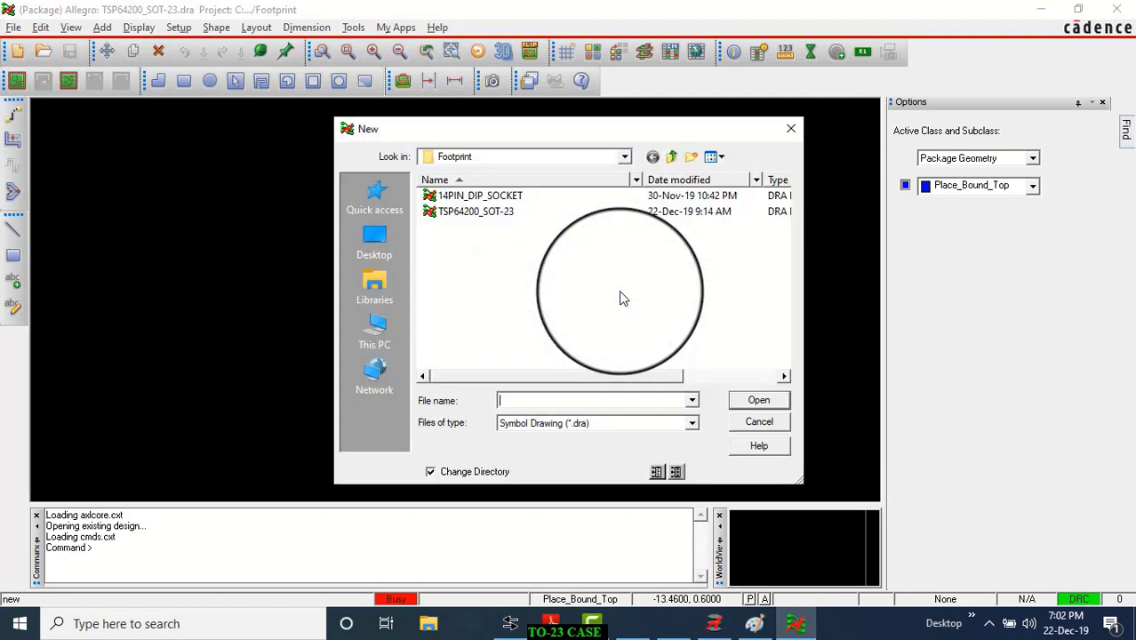
{"action": "left_click", "coordinate": [573, 400]}
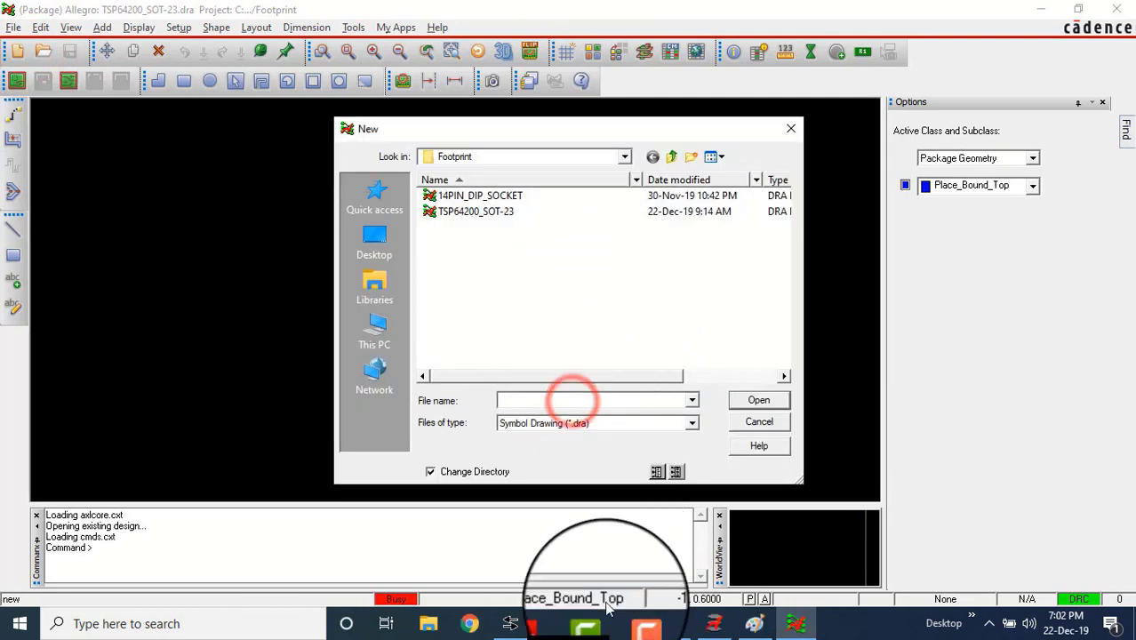
- Copy TO-39 and 2N2219 from the datasheet to name the new drawing 2N2219_TO-39
{"action": "left_click", "coordinate": [551, 623]}
{"action": "left_click", "coordinate": [520, 564]}
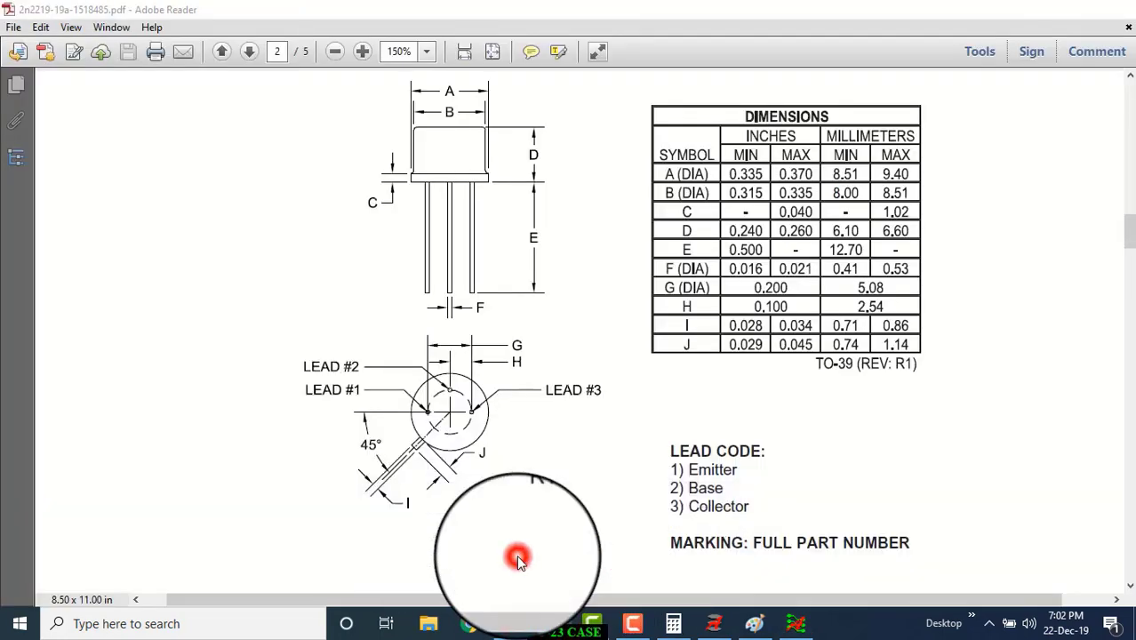
{"action": "scroll", "coordinate": [609, 419], "scroll_direction": "up", "scroll_amount": 5}
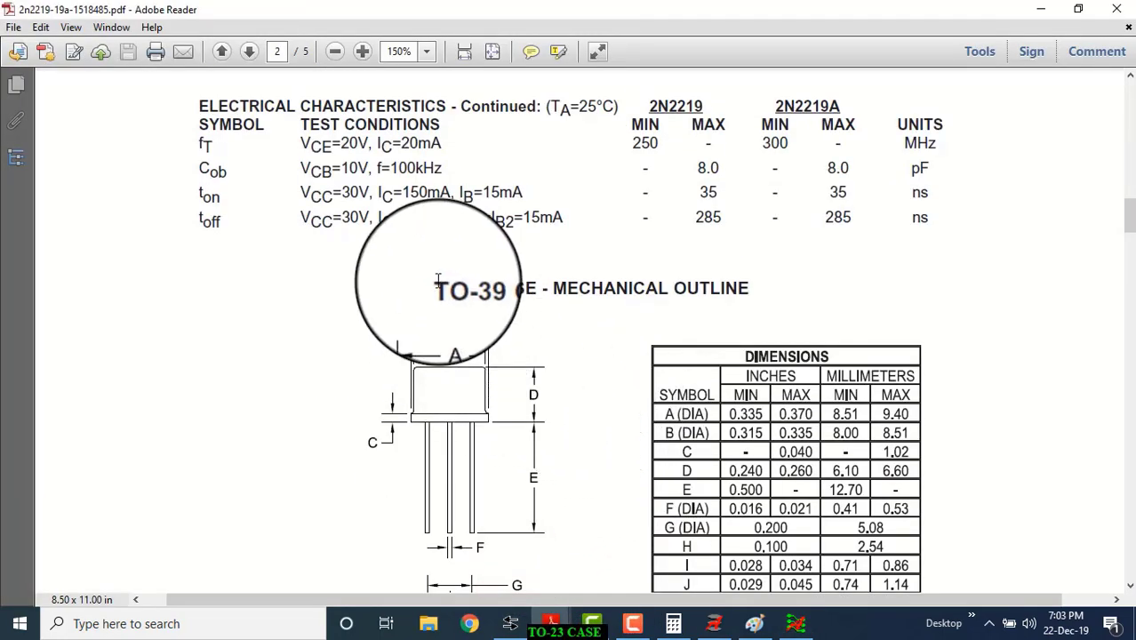
{"action": "left_click_drag", "start_coordinate": [425, 285], "coordinate": [488, 283]}
{"action": "left_click", "coordinate": [547, 622]}
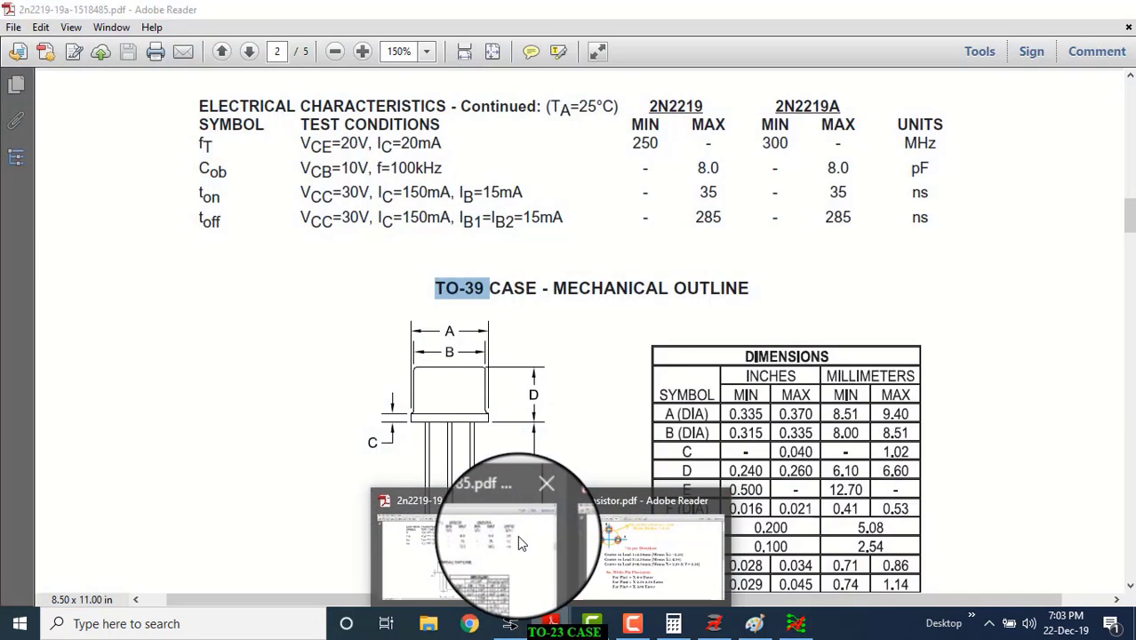
{"action": "left_click", "coordinate": [519, 535]}
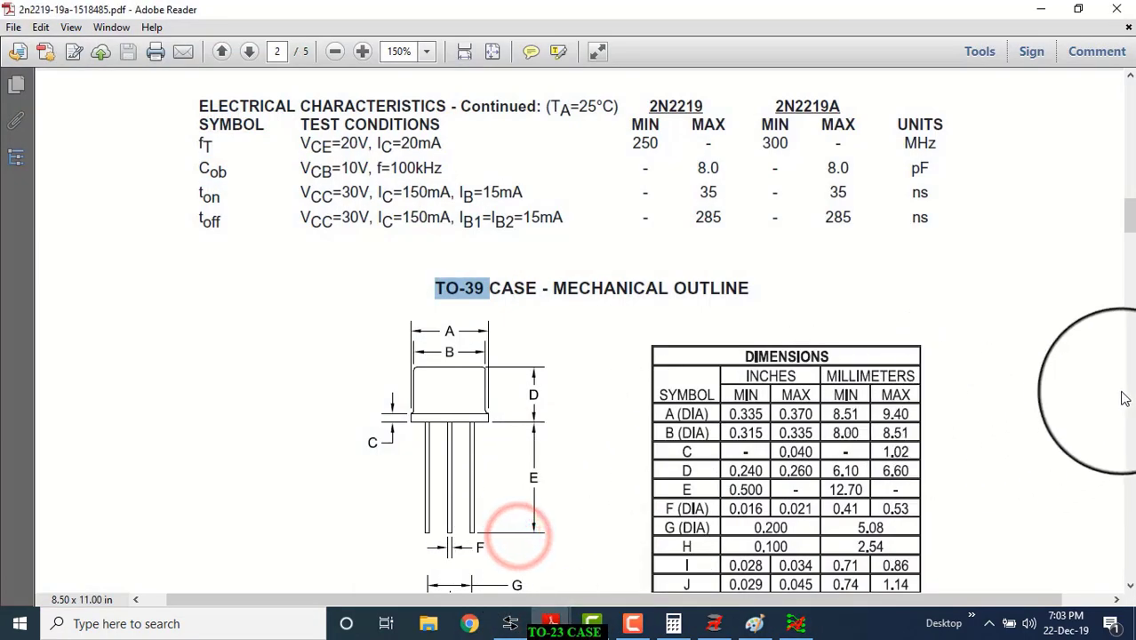
{"action": "left_click_drag", "start_coordinate": [1131, 230], "coordinate": [1130, 124]}
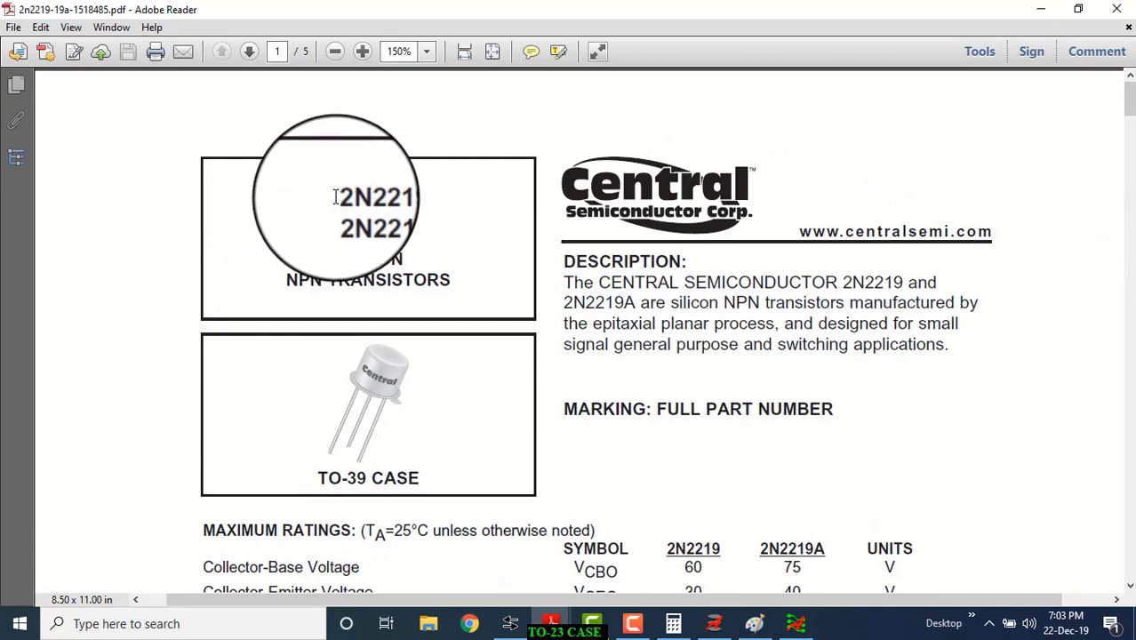
{"action": "left_click_drag", "start_coordinate": [320, 196], "coordinate": [399, 197]}
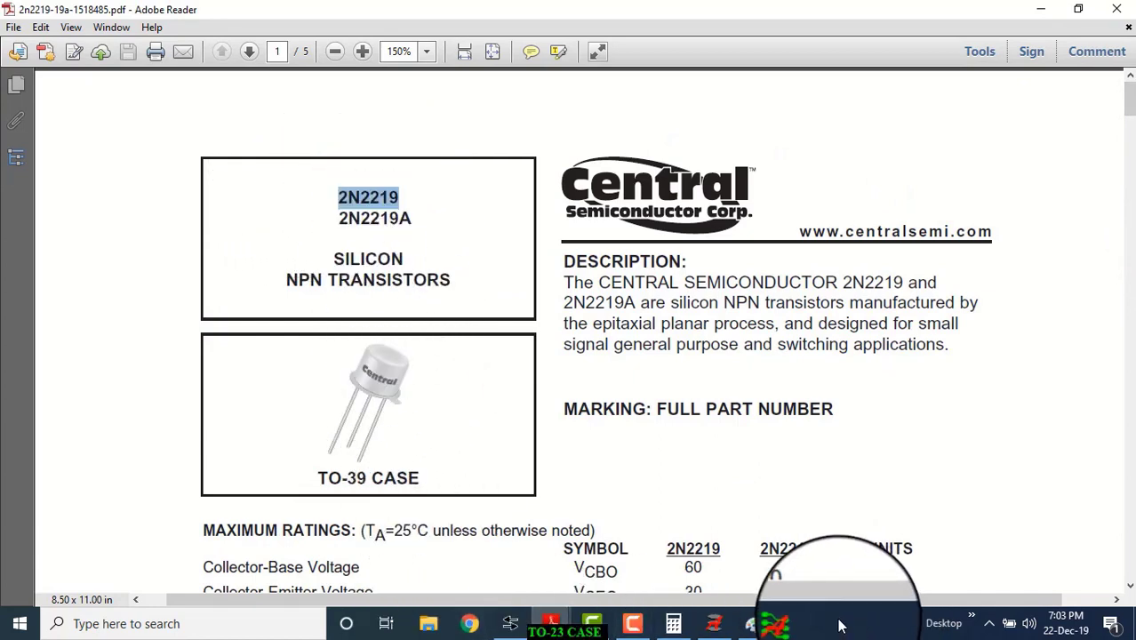
{"action": "left_click", "coordinate": [796, 623]}
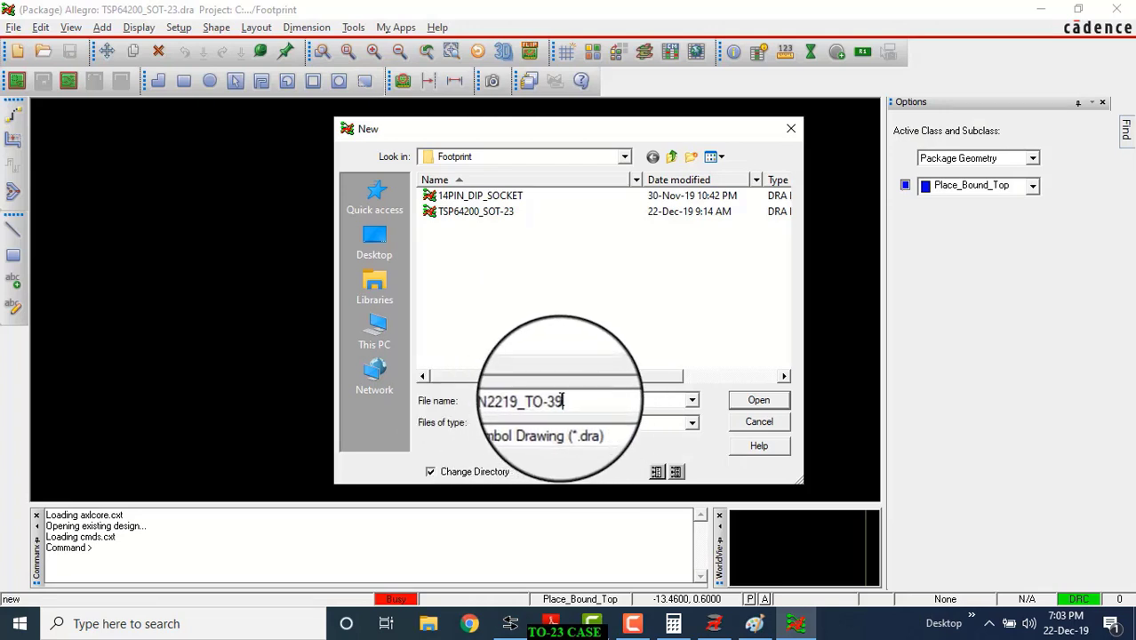
- Accept the name 2N2219_TO-39 and create it as a Package symbol drawing
{"action": "left_click", "coordinate": [758, 402]}
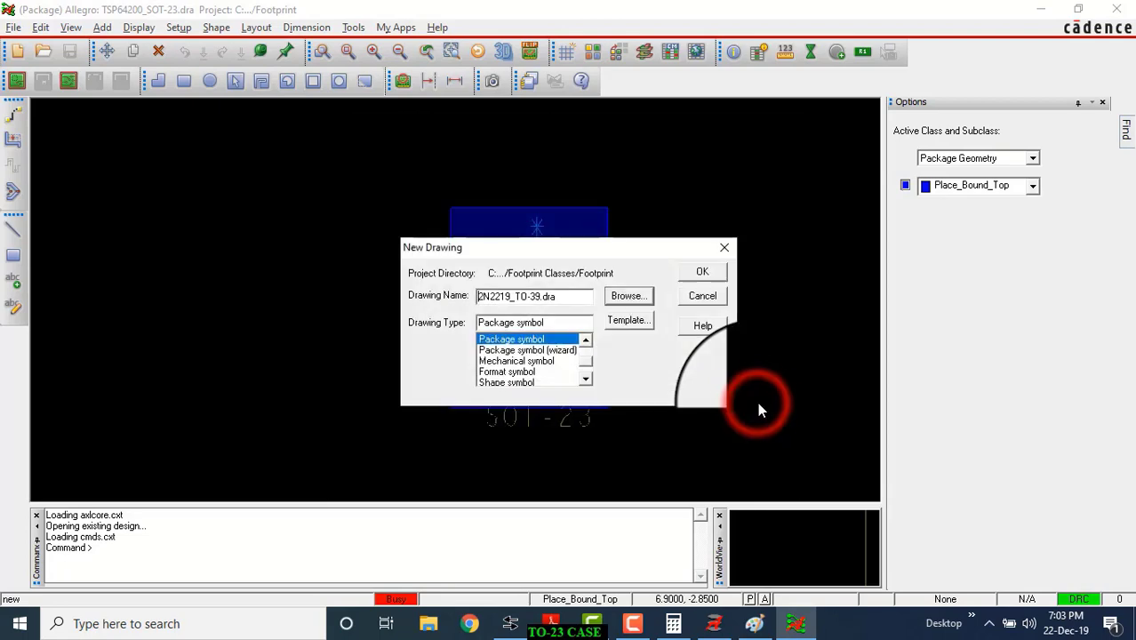
{"action": "left_click", "coordinate": [715, 275]}
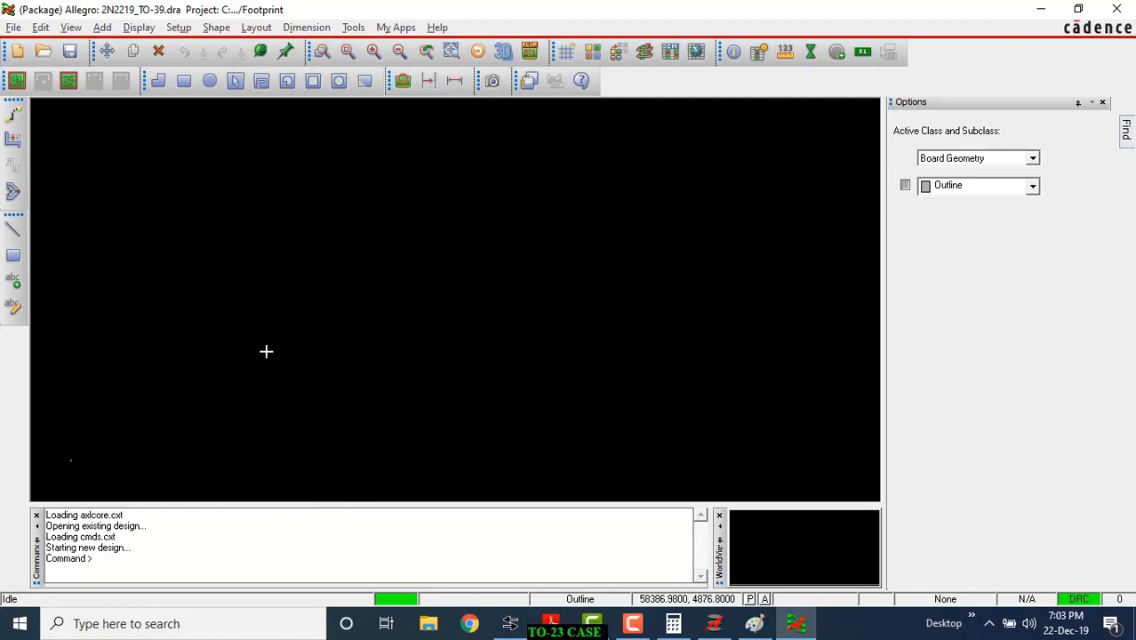
- Set the design parameters to millimetres, accuracy 4, with Left X and Lower Y extents at -9999
{"action": "left_click", "coordinate": [179, 28]}
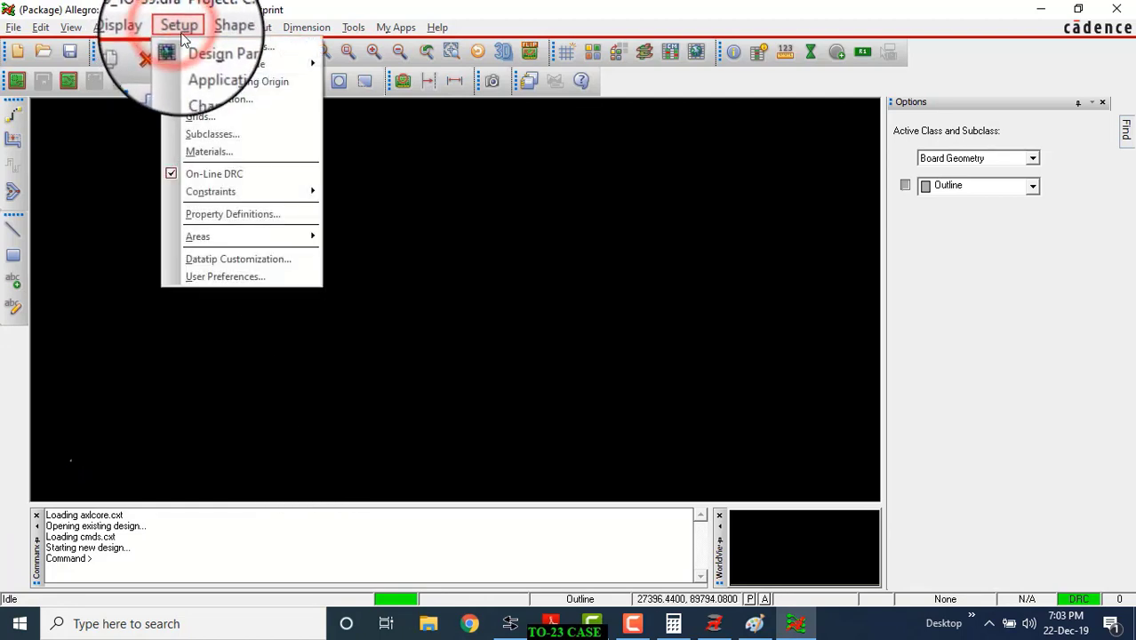
{"action": "left_click", "coordinate": [190, 46]}
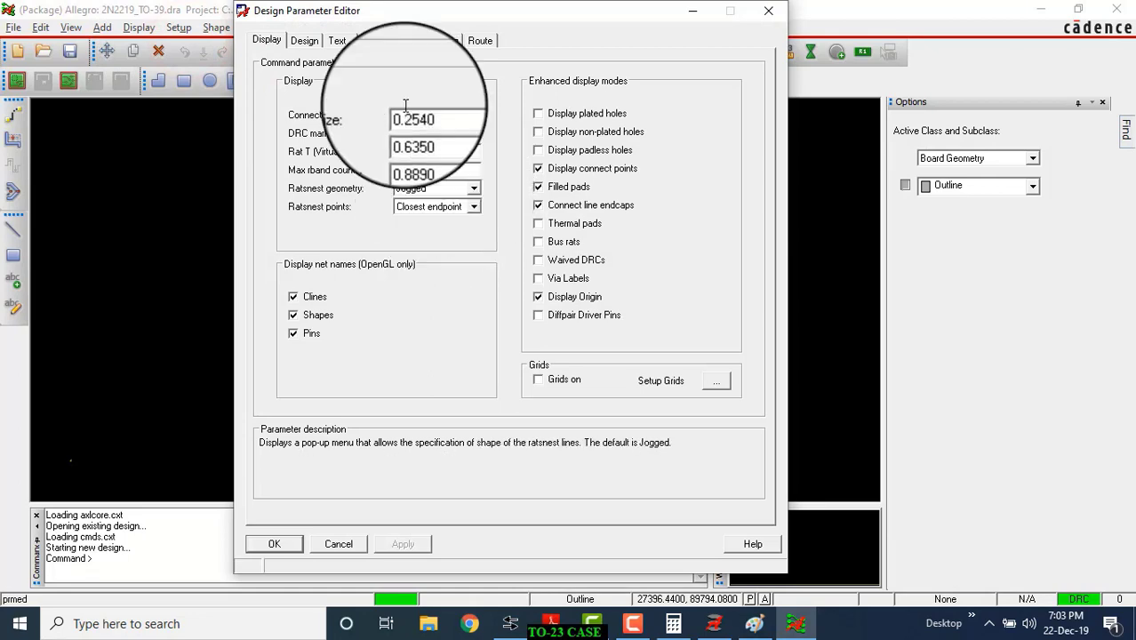
{"action": "left_click", "coordinate": [304, 41]}
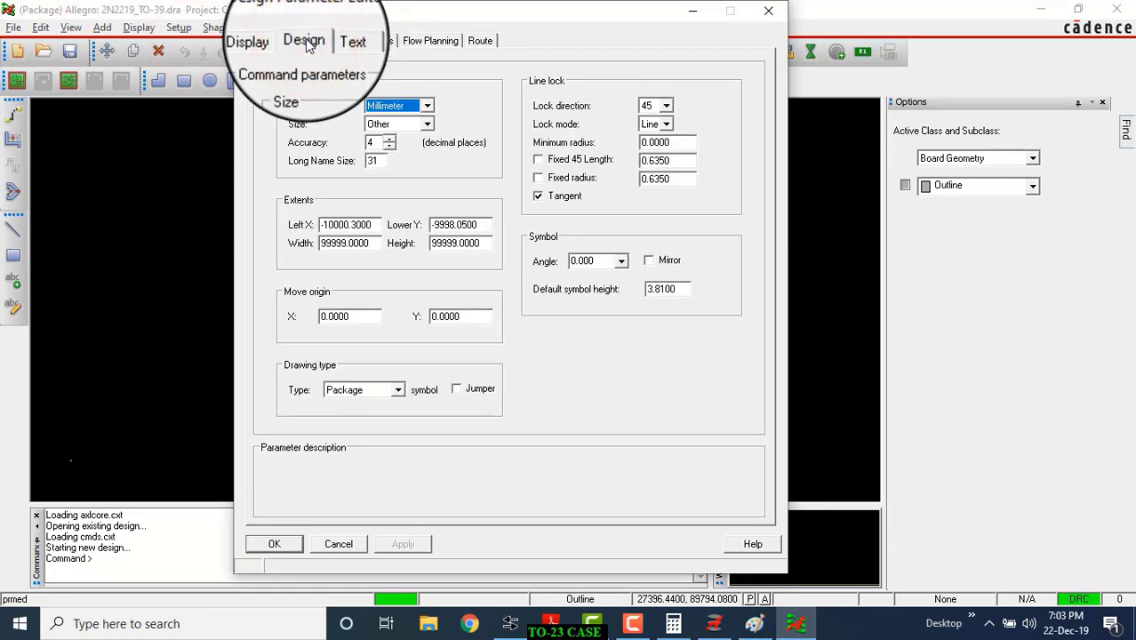
{"action": "left_click", "coordinate": [426, 106]}
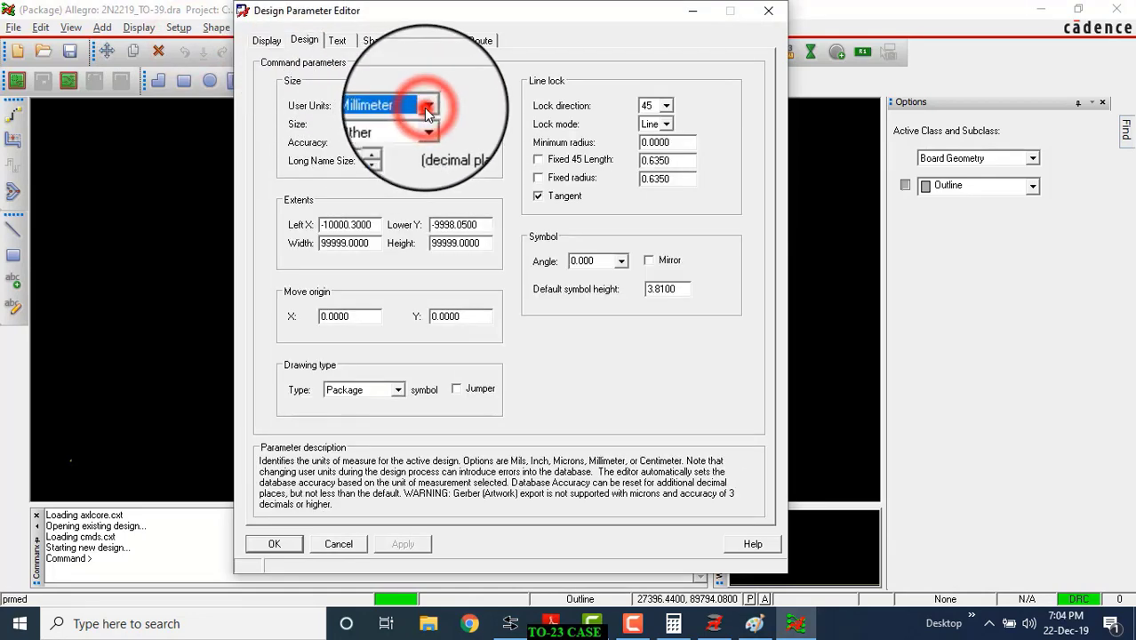
{"action": "double_click", "coordinate": [377, 143]}
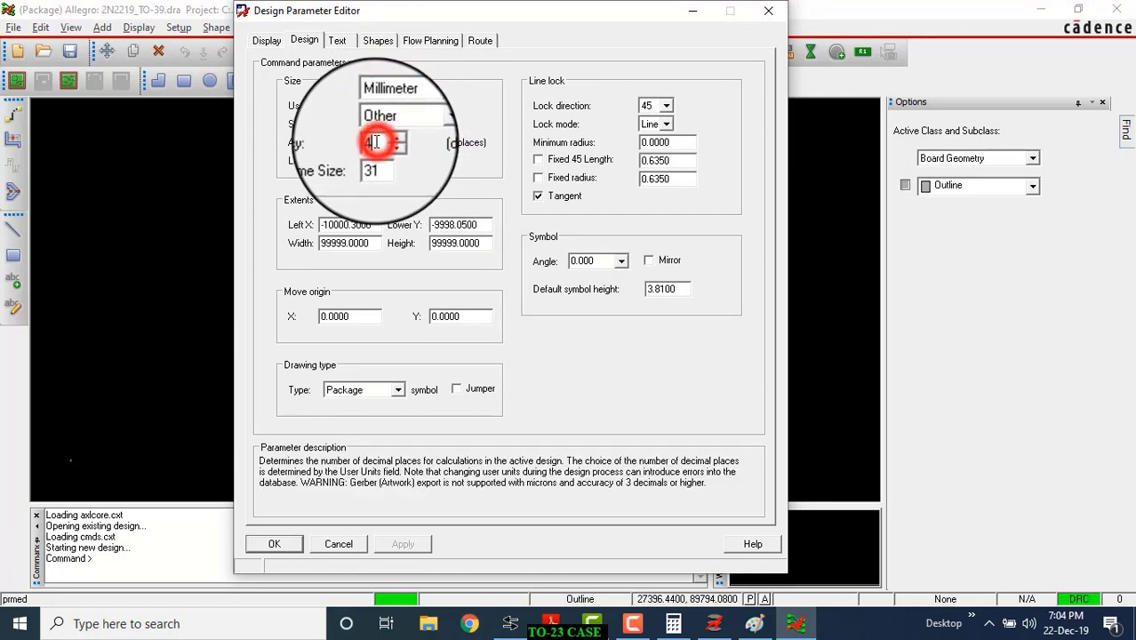
{"action": "double_click", "coordinate": [375, 223]}
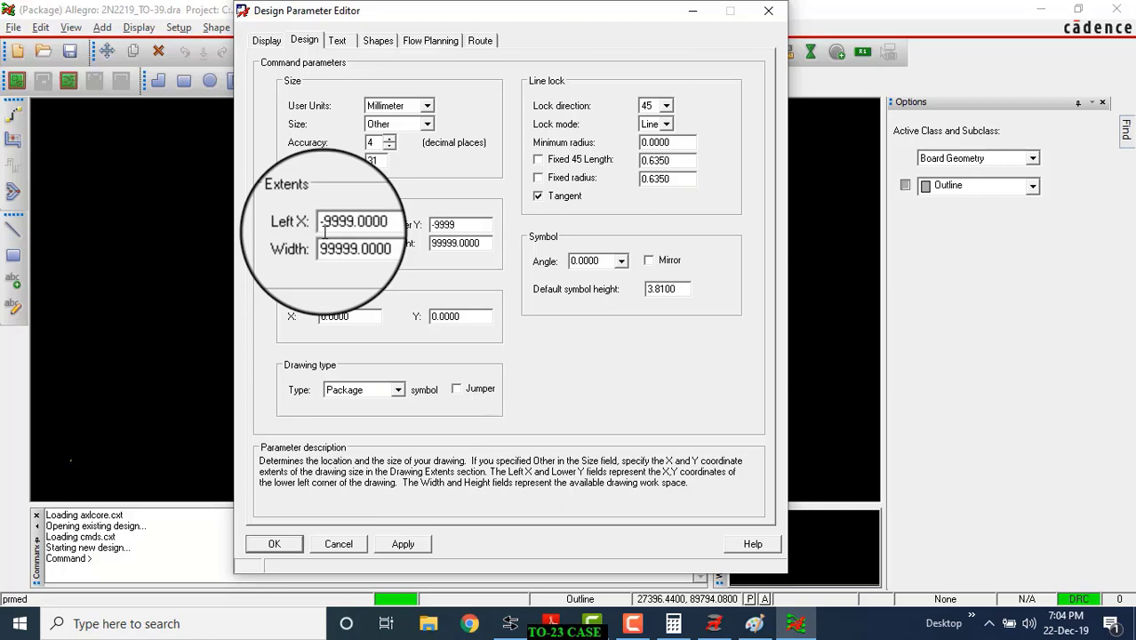
{"action": "left_click", "coordinate": [405, 546]}
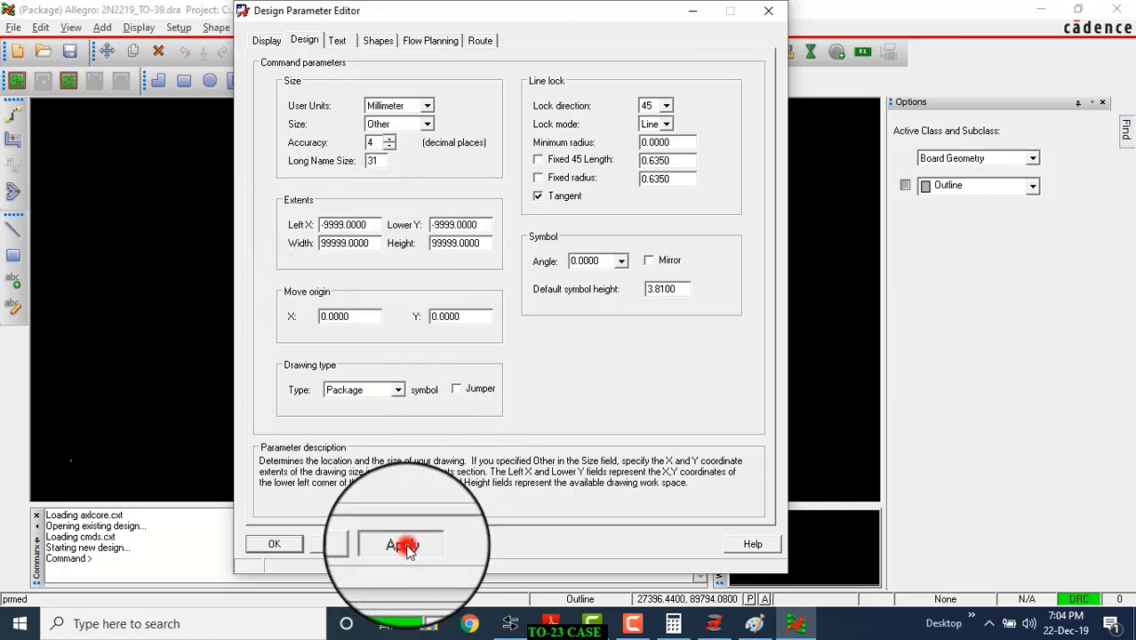
- Turn on plated, non-plated and padless hole display and set the etch grid spacing to 0.01 by 0.01
{"action": "left_click", "coordinate": [266, 41]}
{"action": "left_click", "coordinate": [537, 113]}
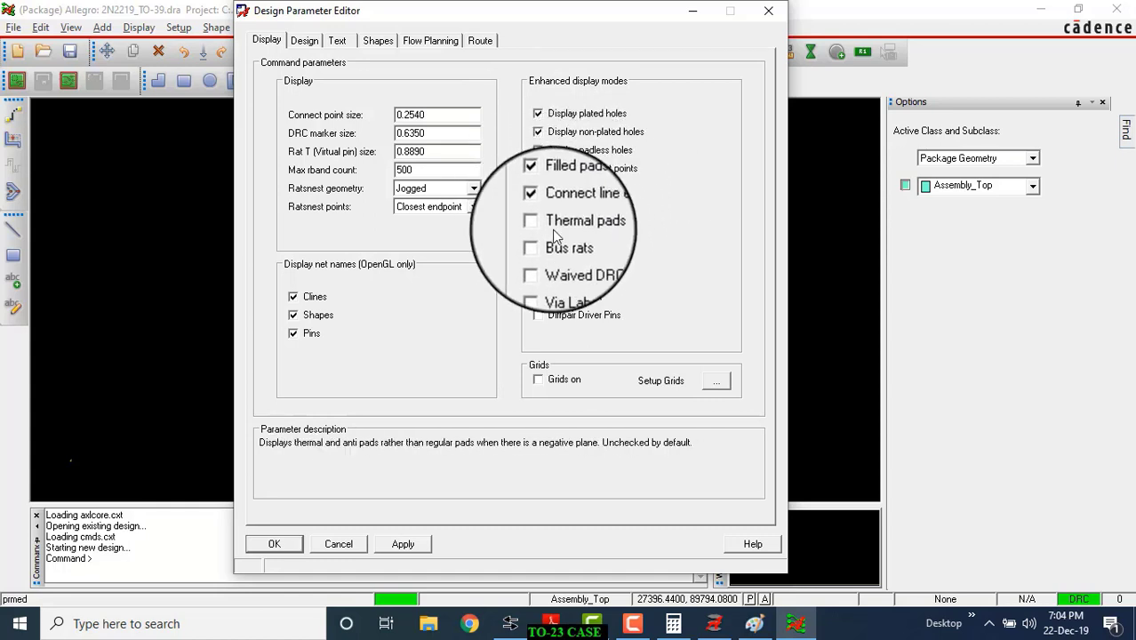
{"action": "left_click", "coordinate": [719, 389]}
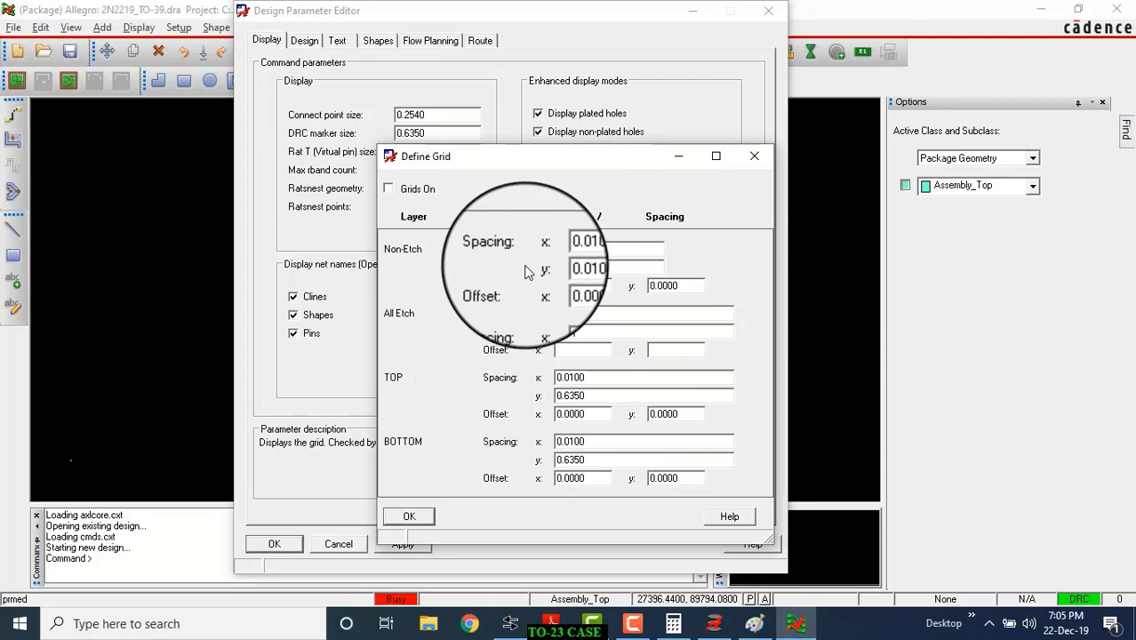
{"action": "type", "text": "0.01"}
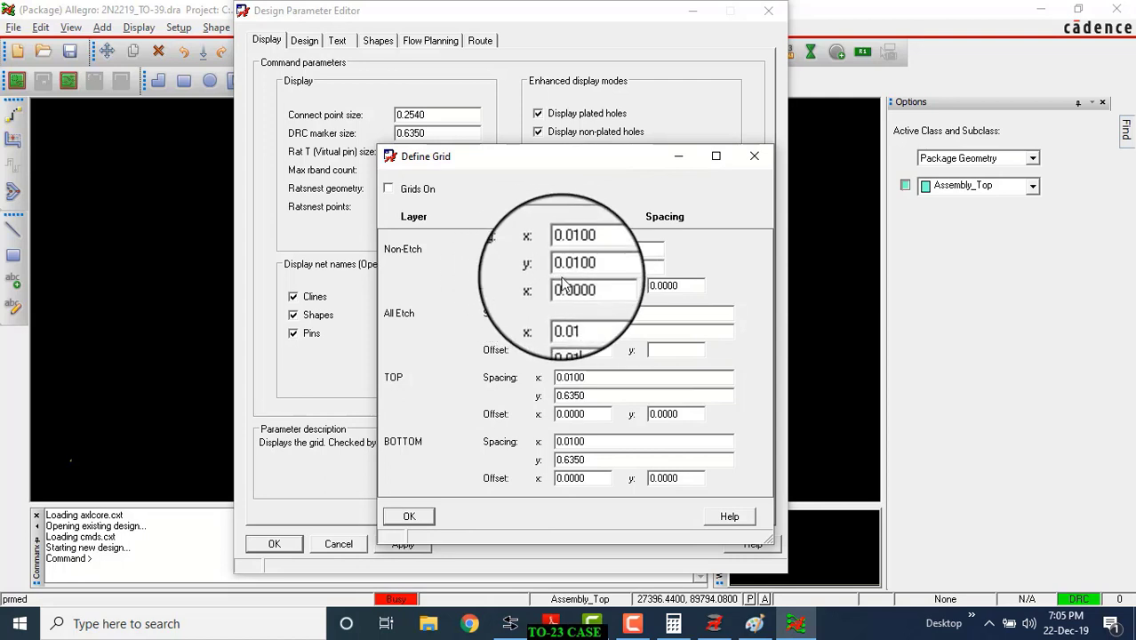
{"action": "key", "text": "Tab"}
{"action": "type", "text": "0.01"}
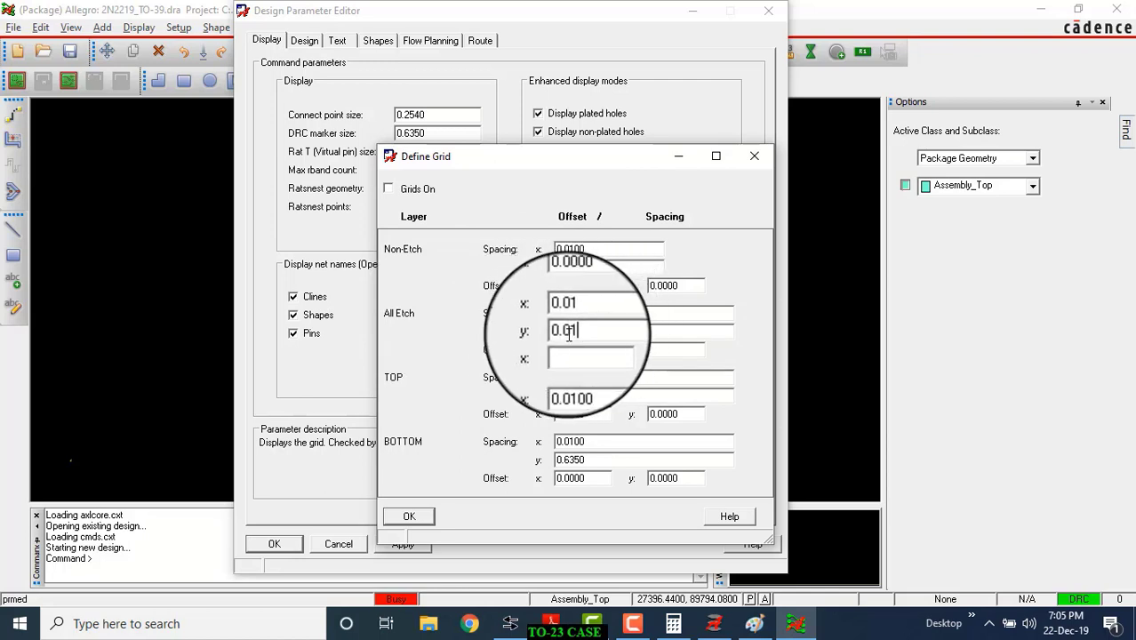
{"action": "left_click", "coordinate": [409, 516]}
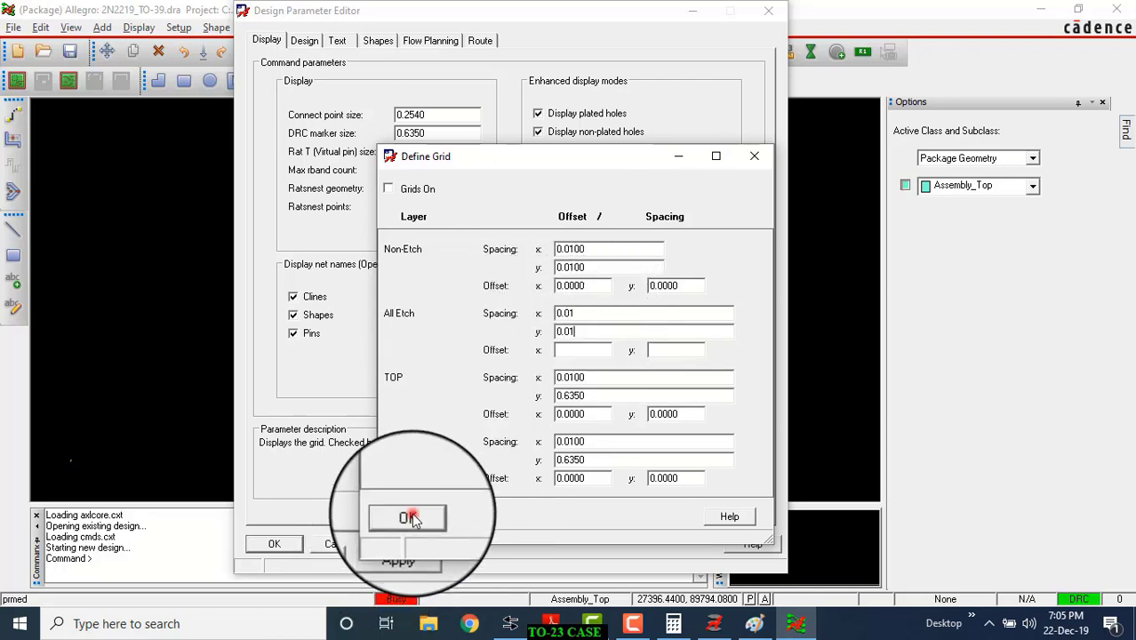
{"action": "left_click", "coordinate": [405, 544]}
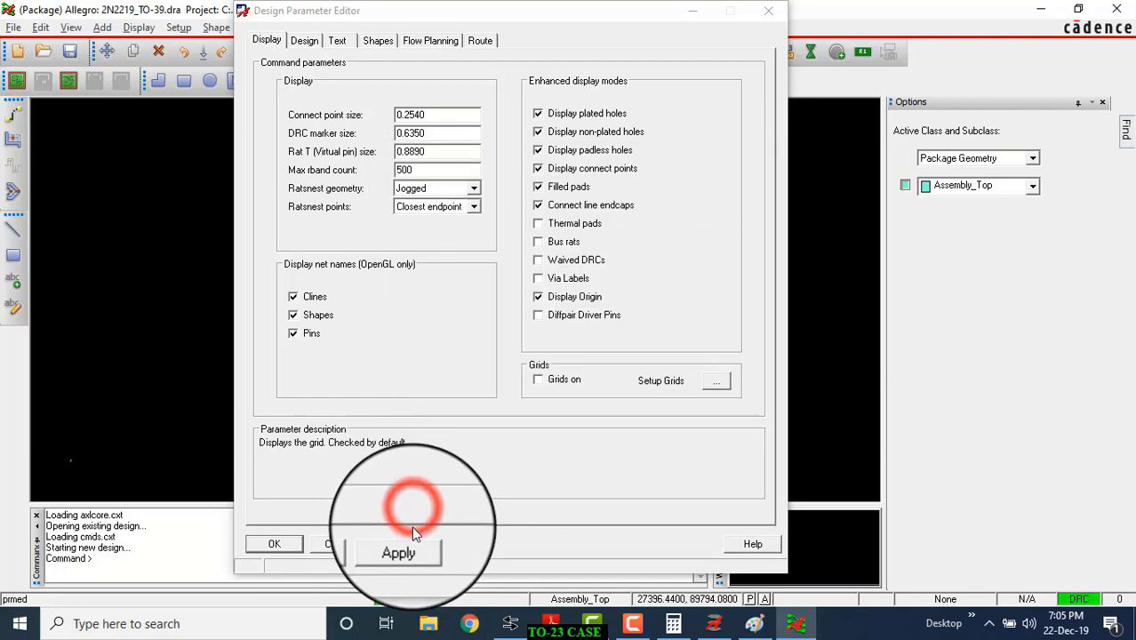
- Close the Design Parameter Editor with OK and bring up the Transistor.pdf pin placement notes
{"action": "left_click", "coordinate": [284, 543]}
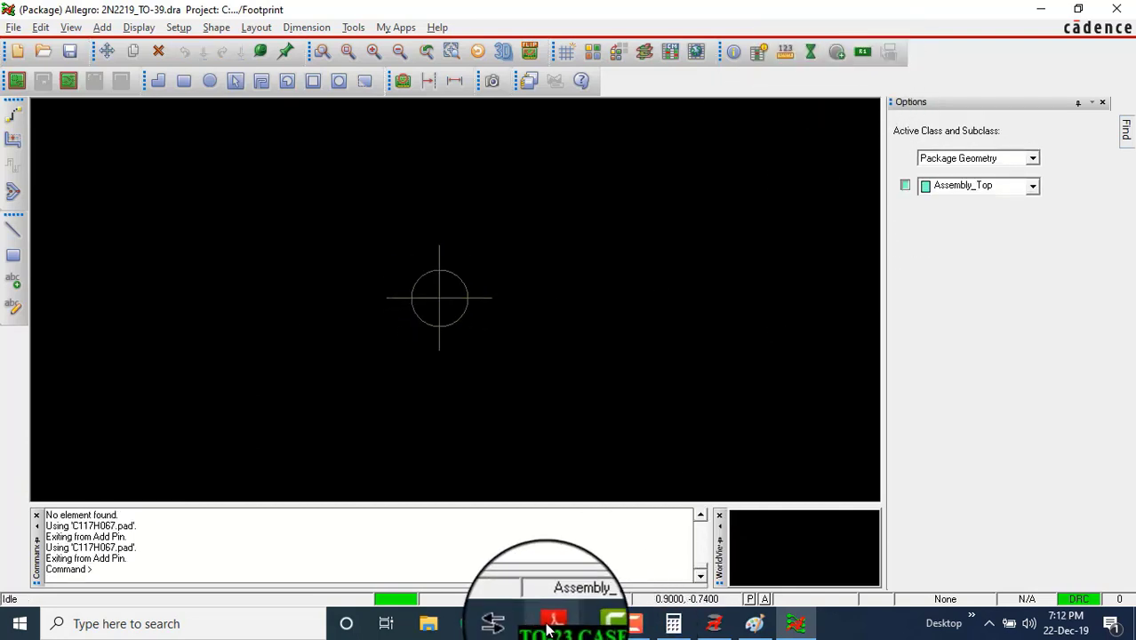
{"action": "mouse_move", "coordinate": [548, 629]}
{"action": "left_click", "coordinate": [565, 588]}
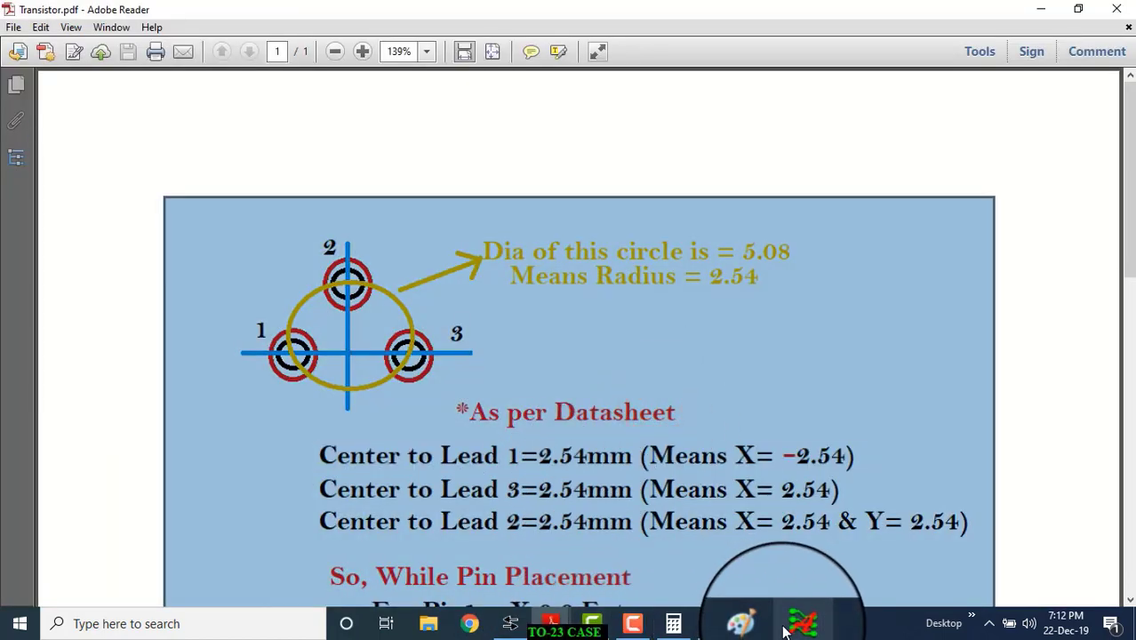
- Start adding pins with the C117H067 padstack
{"action": "left_click", "coordinate": [788, 627]}
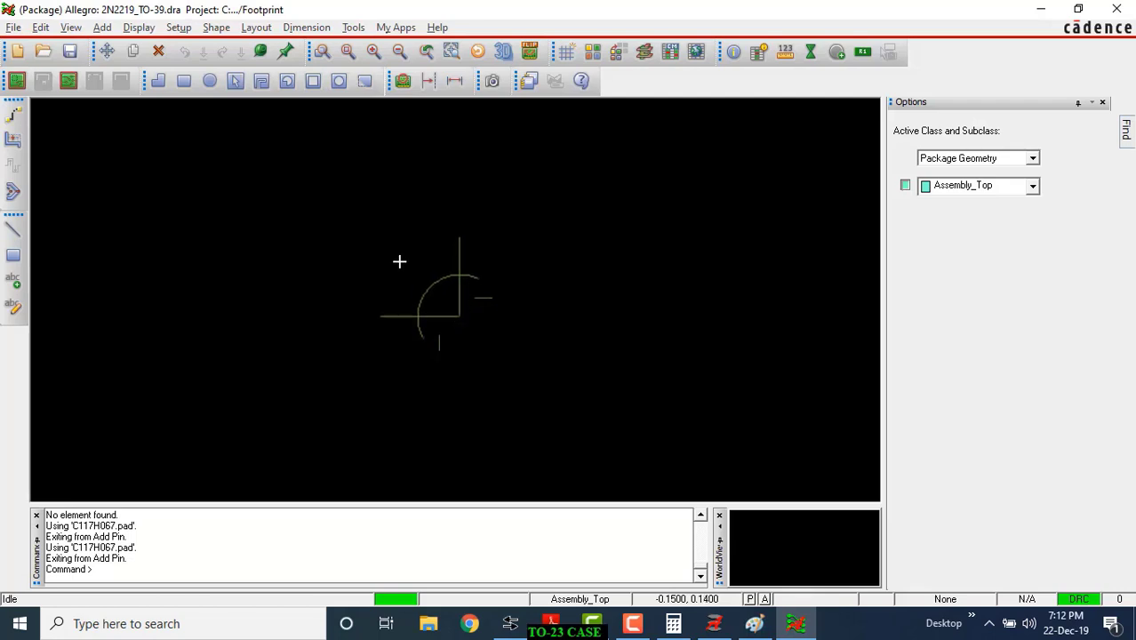
{"action": "left_click", "coordinate": [836, 51]}
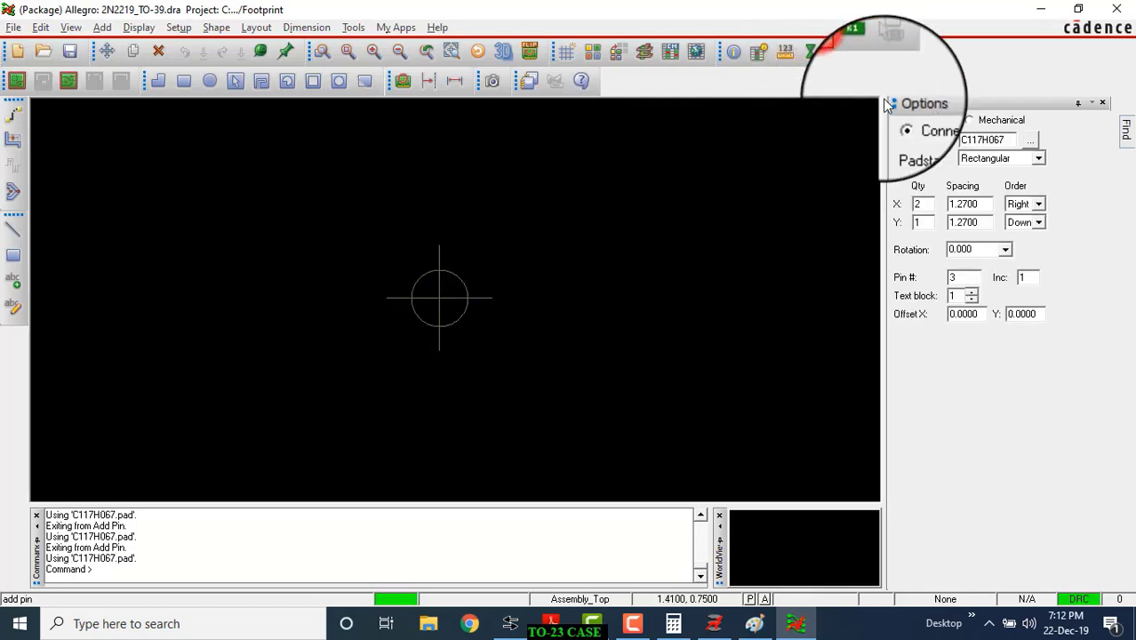
{"action": "left_click", "coordinate": [1030, 140]}
{"action": "left_click", "coordinate": [523, 250]}
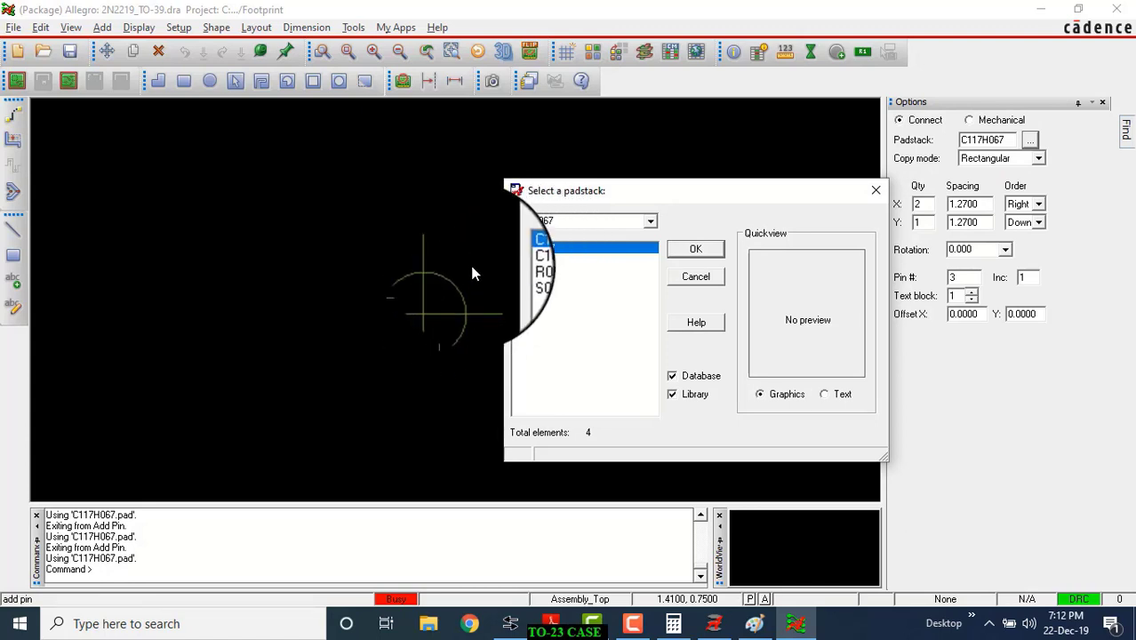
{"action": "left_click", "coordinate": [703, 252]}
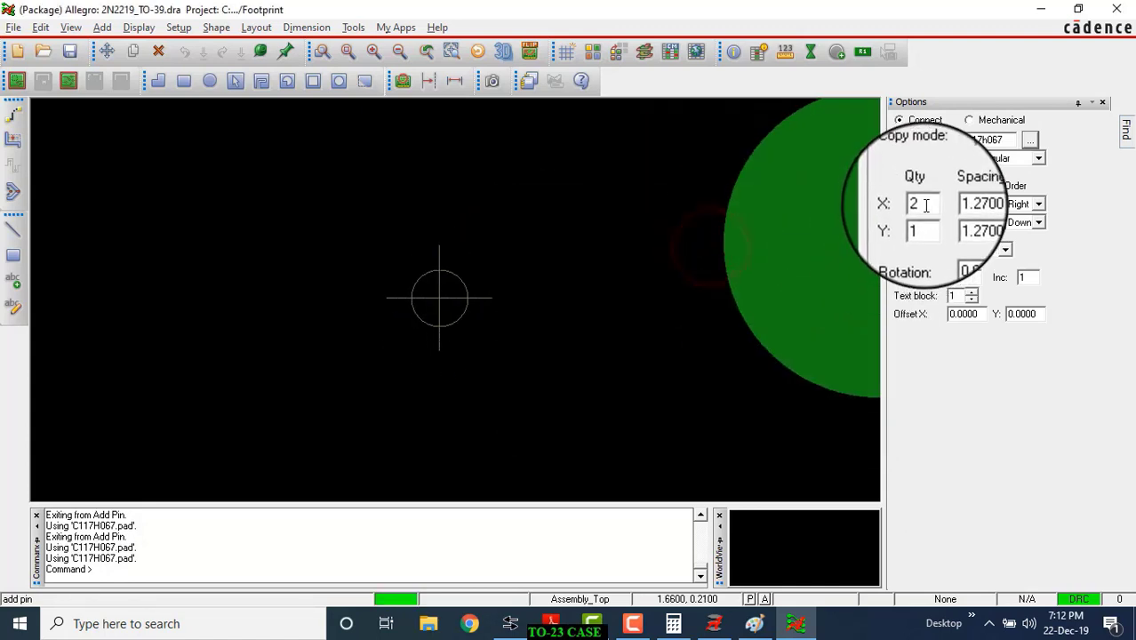
- Set the pin options to X Qty 2, X Spacing 5.08, starting at pin number 1
{"action": "left_click", "coordinate": [925, 204]}
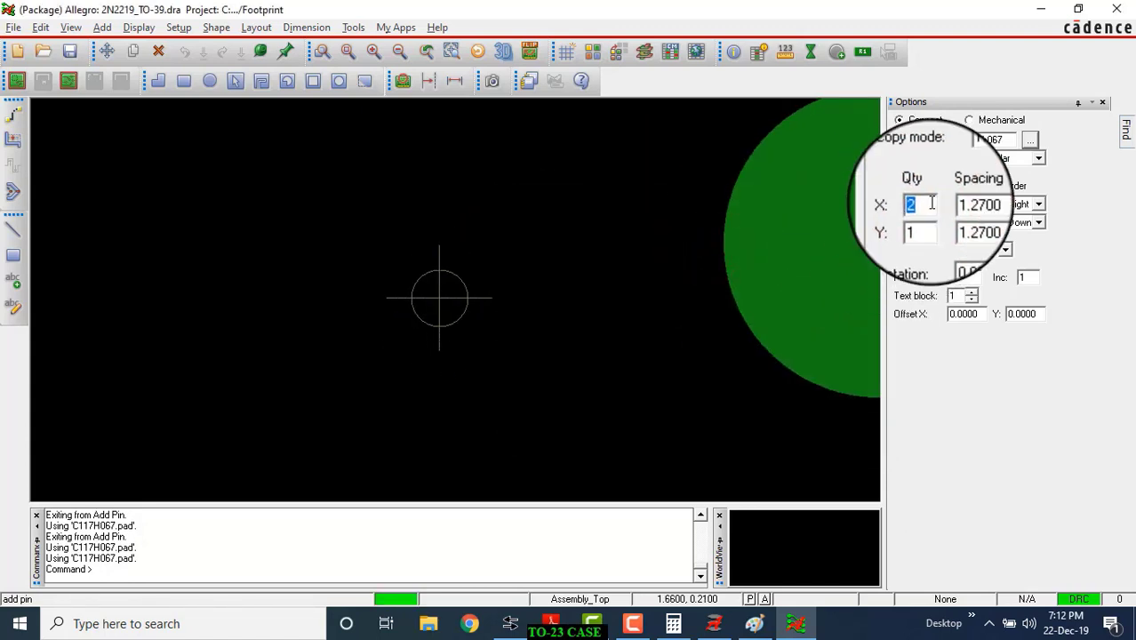
{"action": "double_click", "coordinate": [982, 204]}
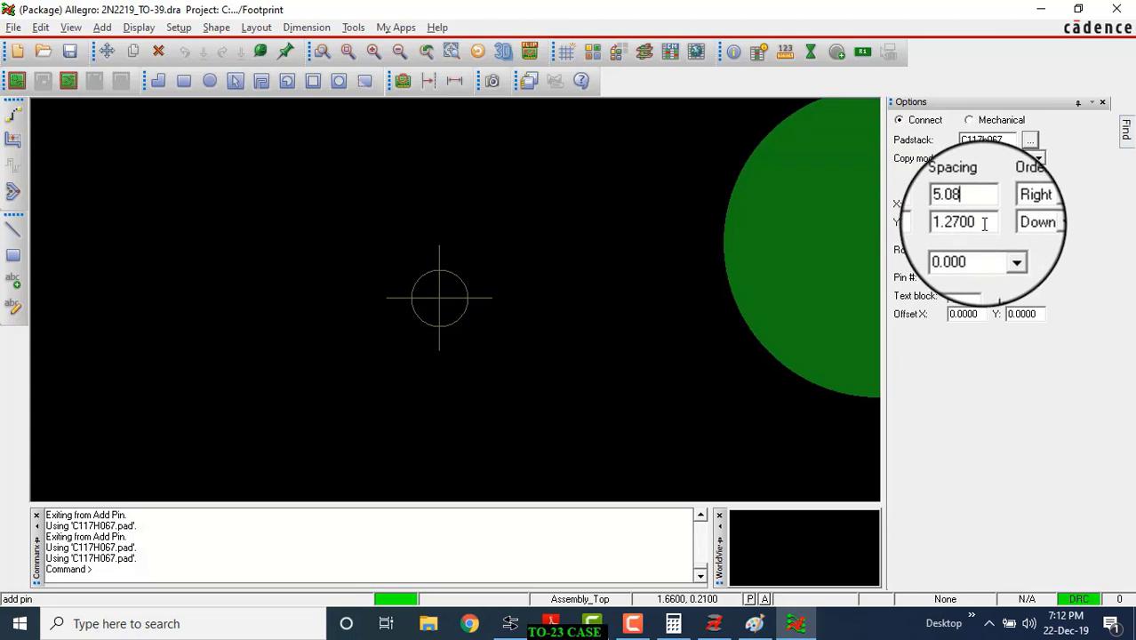
{"action": "double_click", "coordinate": [953, 278]}
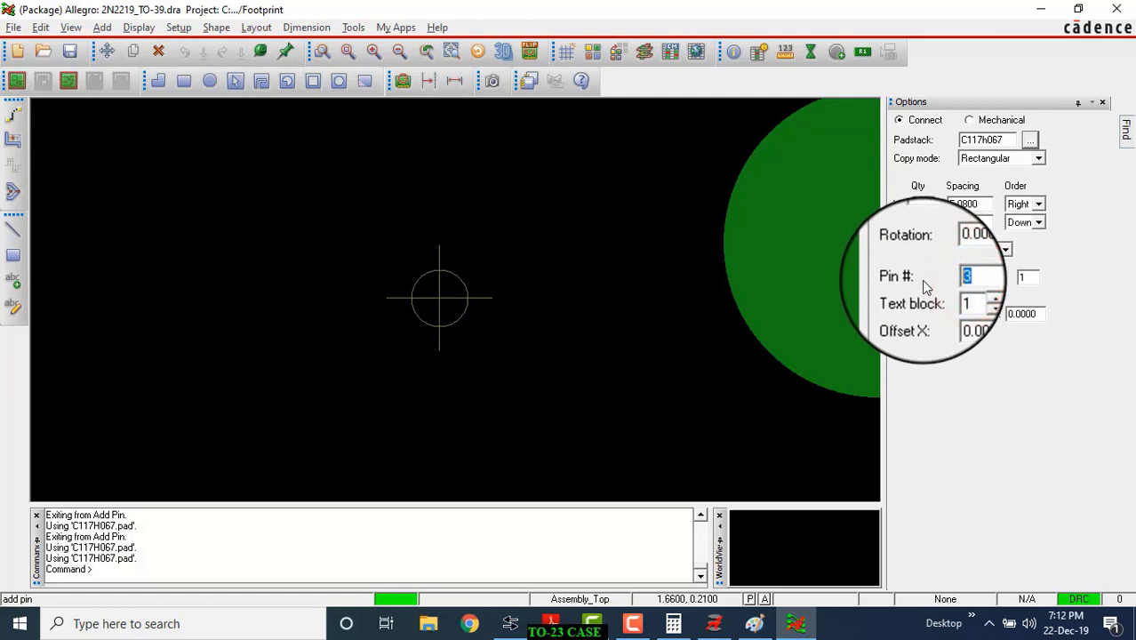
{"action": "type", "text": "1"}
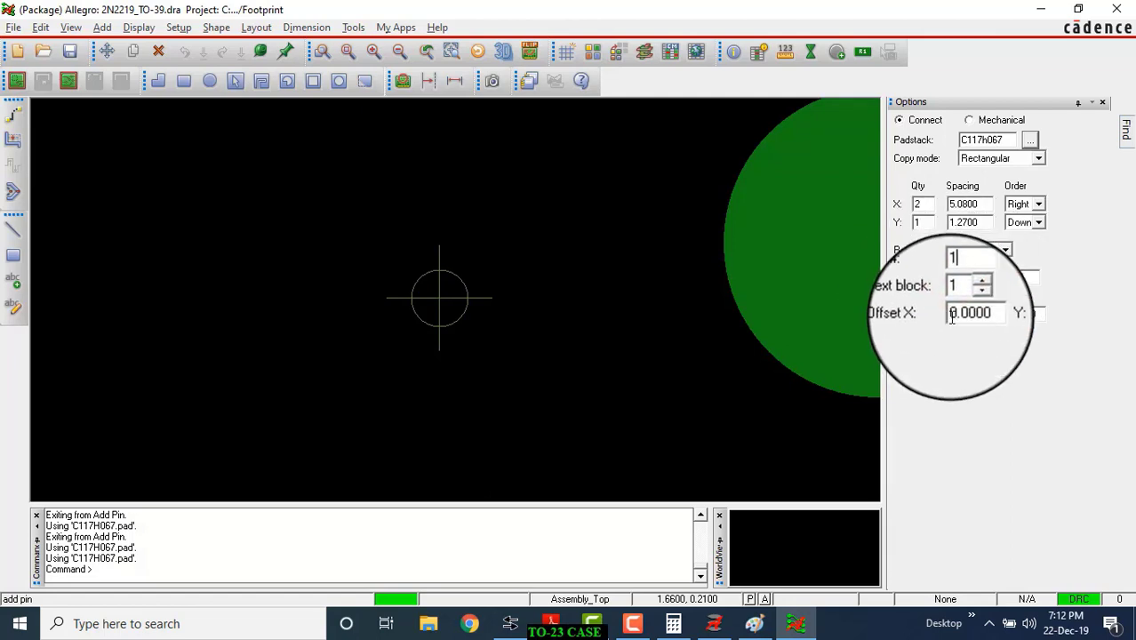
{"action": "double_click", "coordinate": [969, 313]}
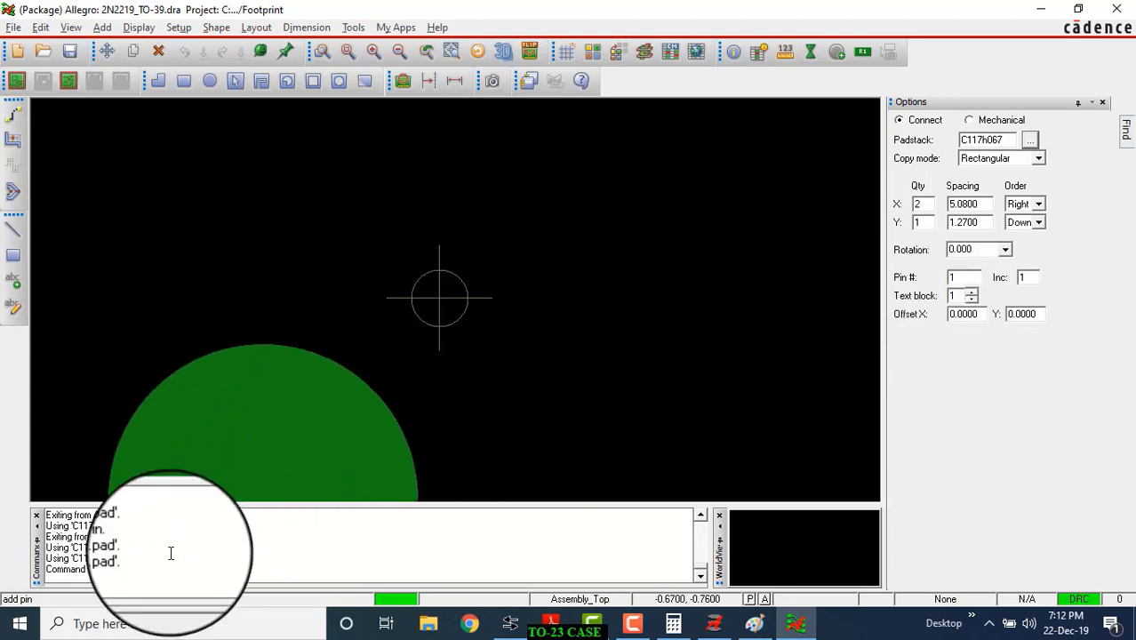
- Place the two-pin row at the origin with 'x 0 0' and end pin adding with Done
{"action": "left_click", "coordinate": [135, 576]}
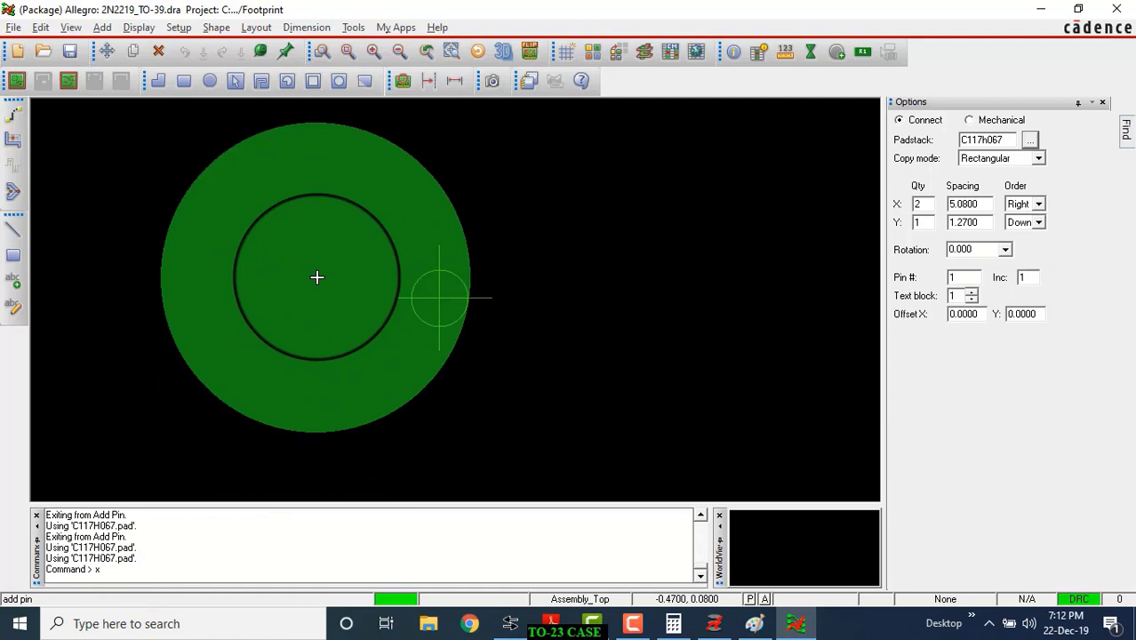
{"action": "key", "text": "Return"}
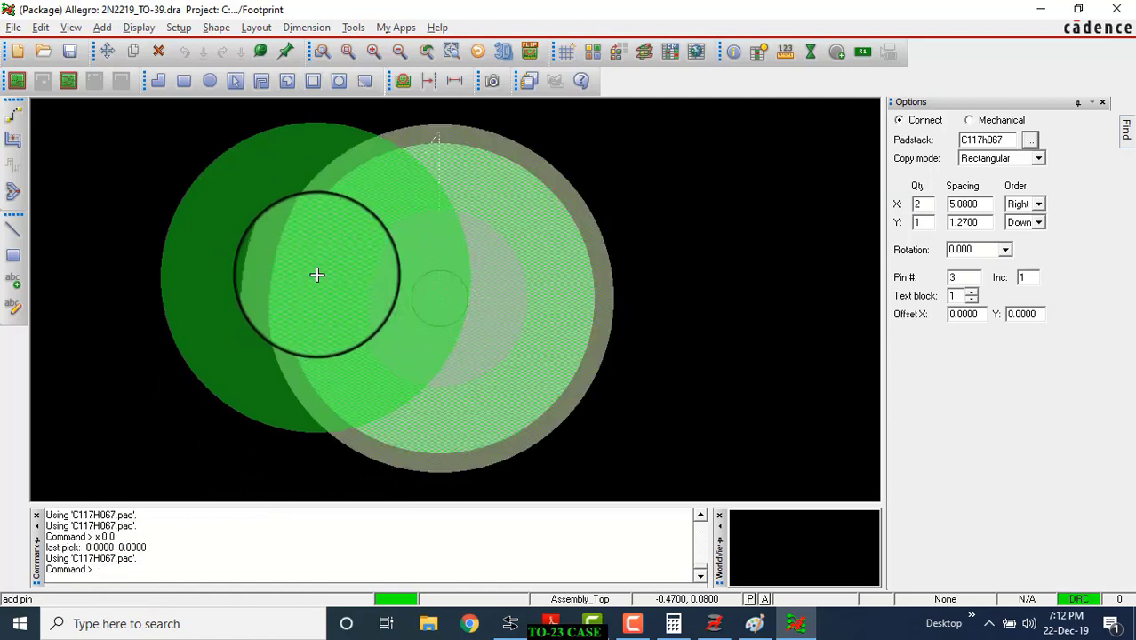
{"action": "scroll", "coordinate": [539, 270], "scroll_direction": "down", "scroll_amount": 5}
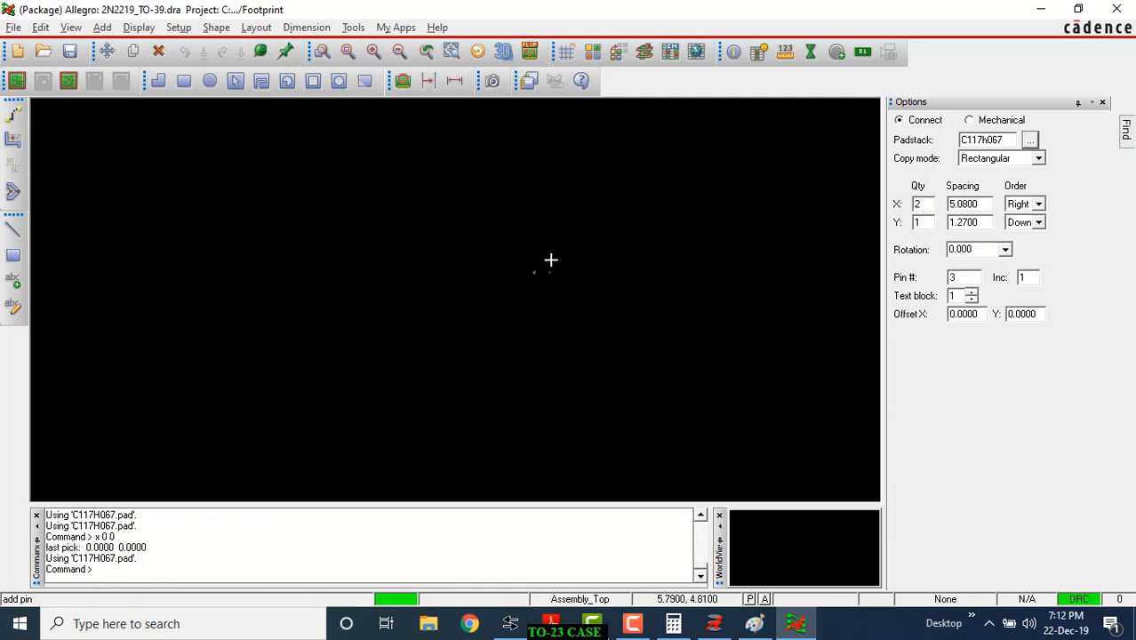
{"action": "right_click", "coordinate": [489, 265]}
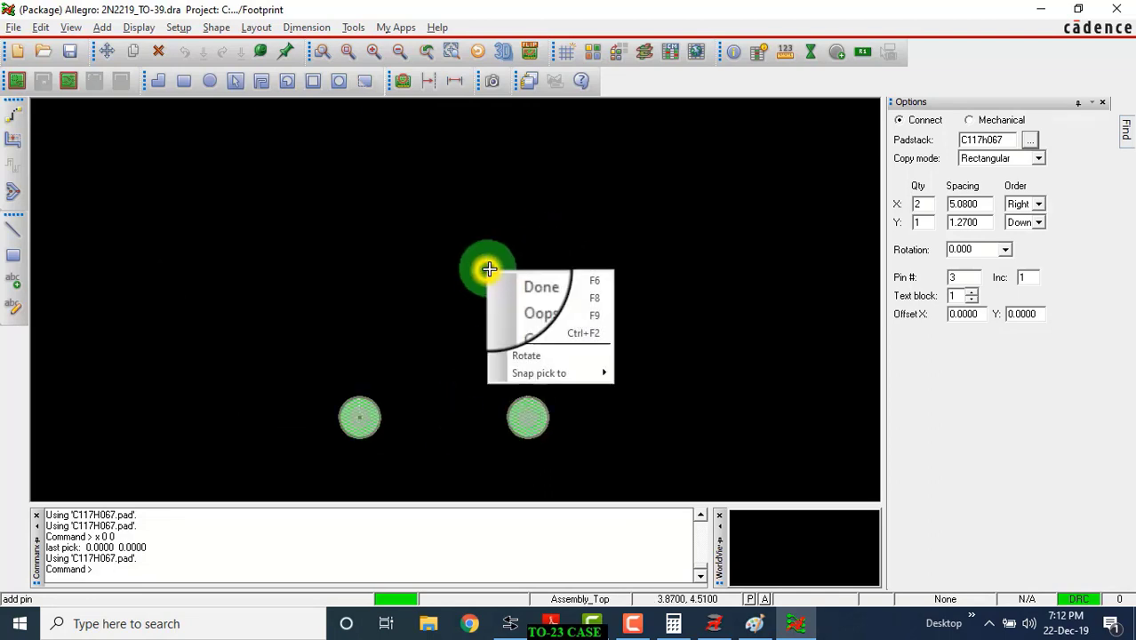
{"action": "left_click", "coordinate": [505, 279]}
{"action": "scroll", "coordinate": [451, 393], "scroll_direction": "down", "scroll_amount": 1}
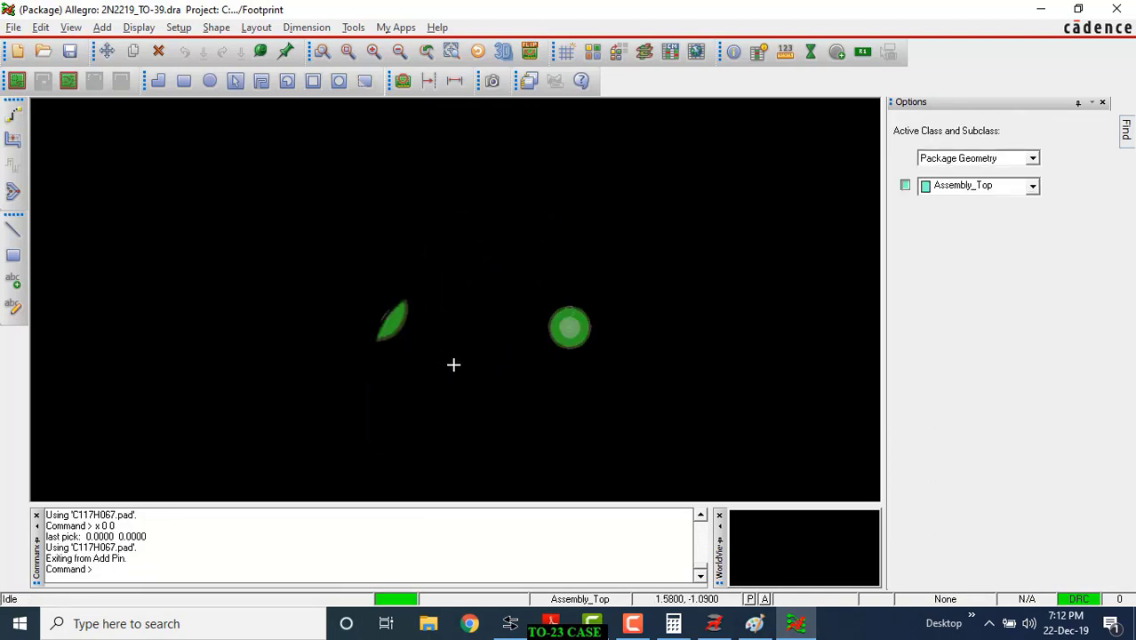
{"action": "scroll", "coordinate": [453, 364], "scroll_direction": "up", "scroll_amount": 2}
{"action": "scroll", "coordinate": [451, 364], "scroll_direction": "down", "scroll_amount": 1}
{"action": "scroll", "coordinate": [692, 305], "scroll_direction": "up", "scroll_amount": 1}
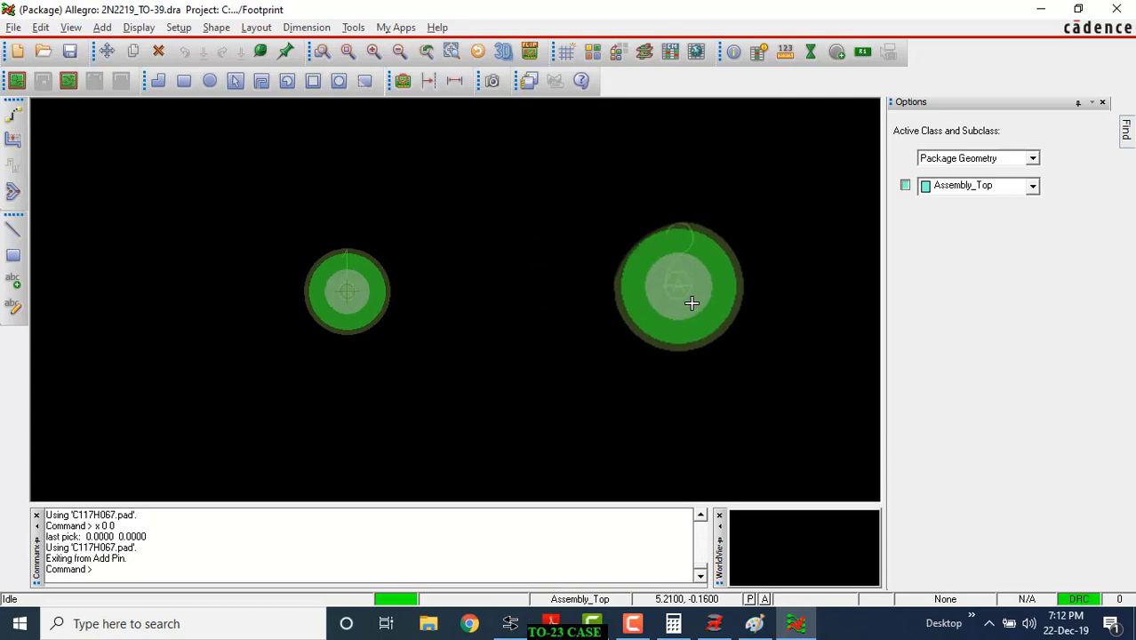
{"action": "scroll", "coordinate": [559, 216], "scroll_direction": "up", "scroll_amount": 1}
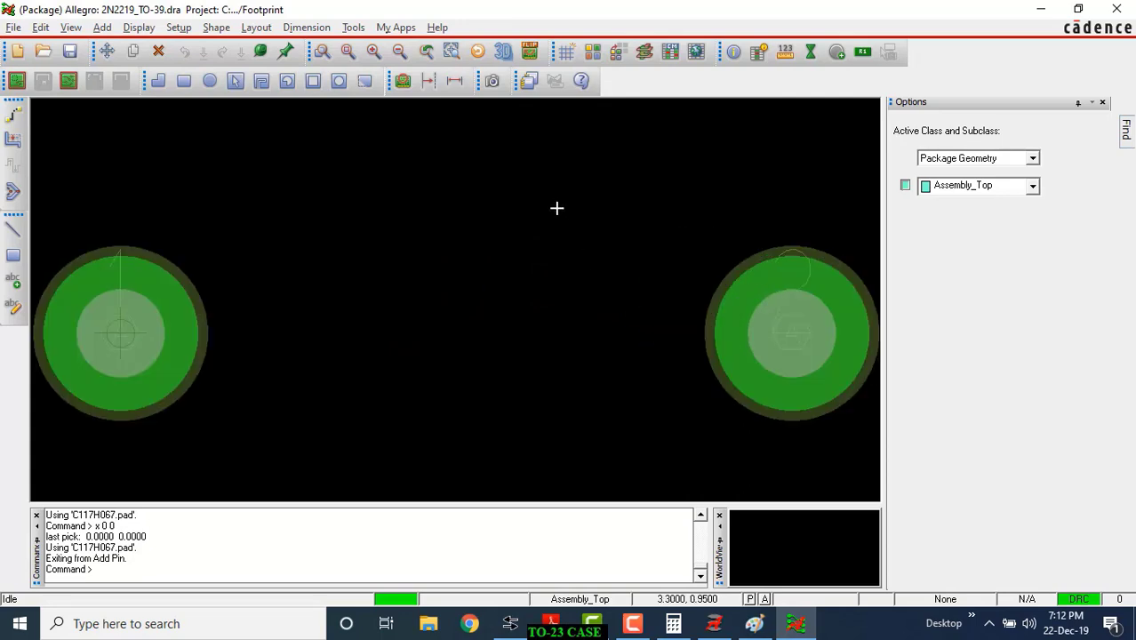
{"action": "scroll", "coordinate": [556, 205], "scroll_direction": "down", "scroll_amount": 1}
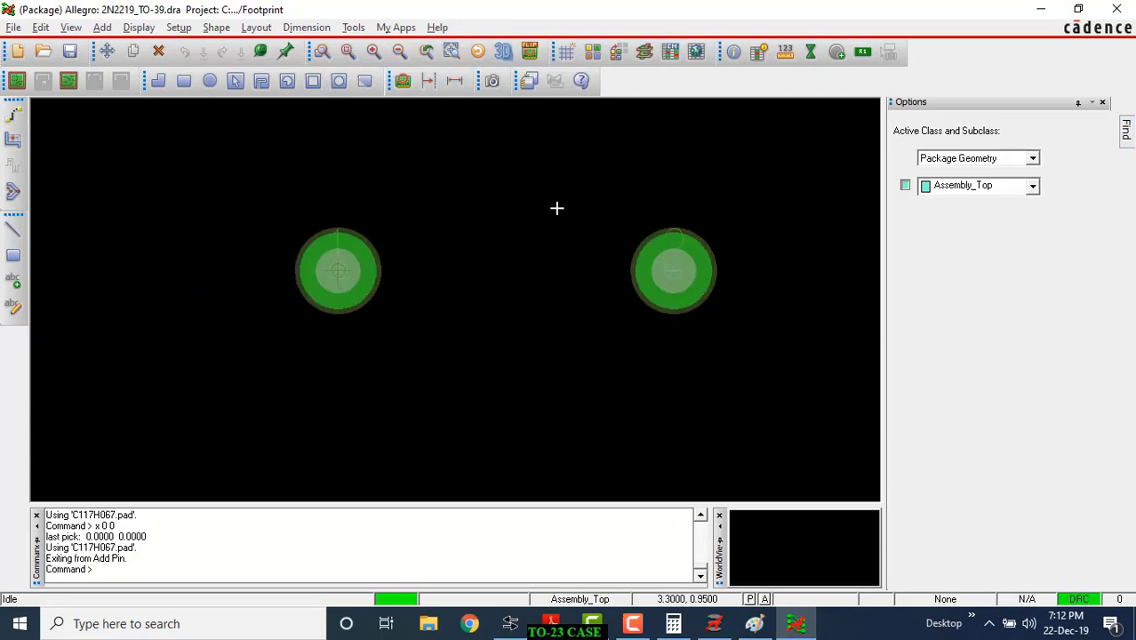
- Show Transistor.pdf and highlight the 'Center to Lead 2' line giving X= 2.54 & Y= 2.54
{"action": "left_click", "coordinate": [553, 624]}
{"action": "left_click", "coordinate": [588, 562]}
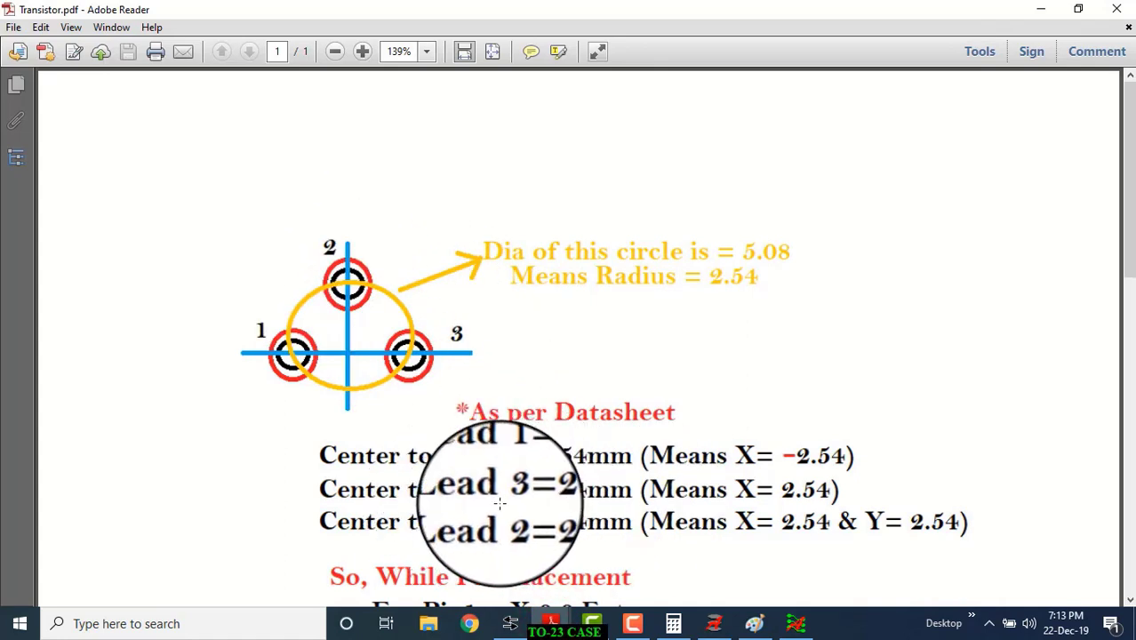
{"action": "left_click_drag", "start_coordinate": [509, 509], "coordinate": [994, 548]}
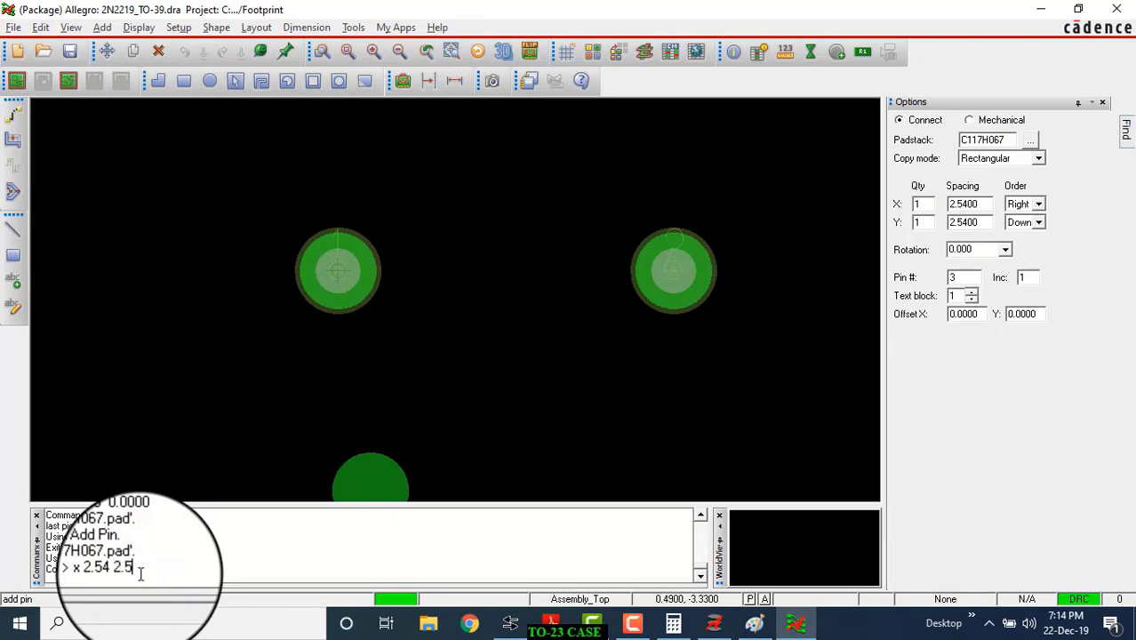
- Place the third C117H067 pin at 2.54, 2.54 and finish adding pins with Done
{"action": "key", "text": "Return"}
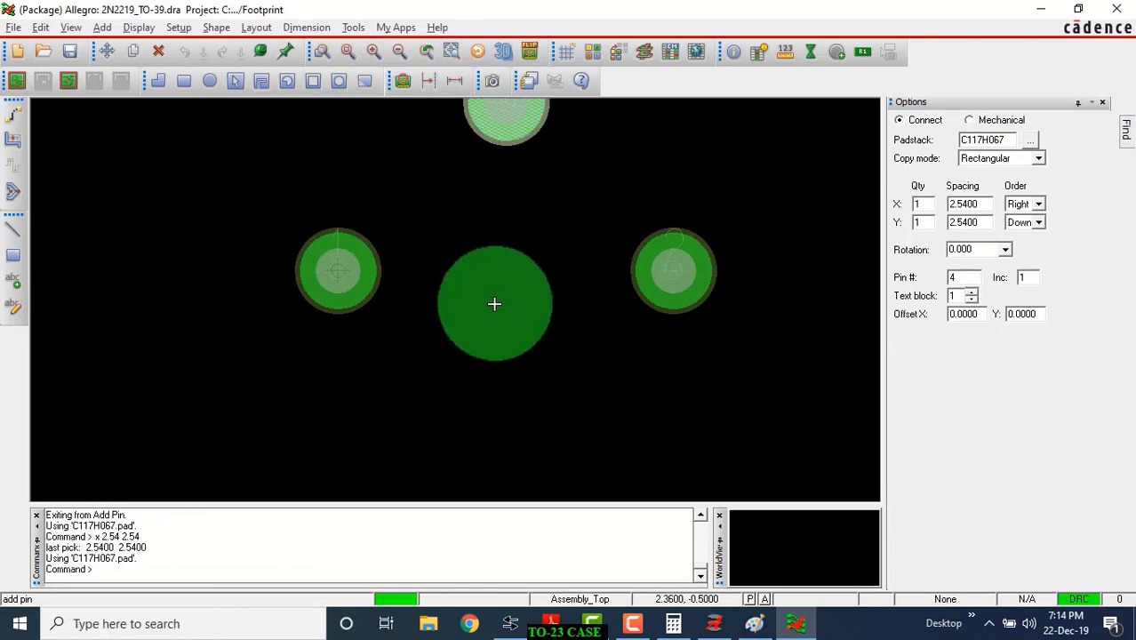
{"action": "scroll", "coordinate": [499, 304], "scroll_direction": "up", "scroll_amount": 2}
{"action": "scroll", "coordinate": [520, 298], "scroll_direction": "down", "scroll_amount": 4}
{"action": "right_click", "coordinate": [606, 187]}
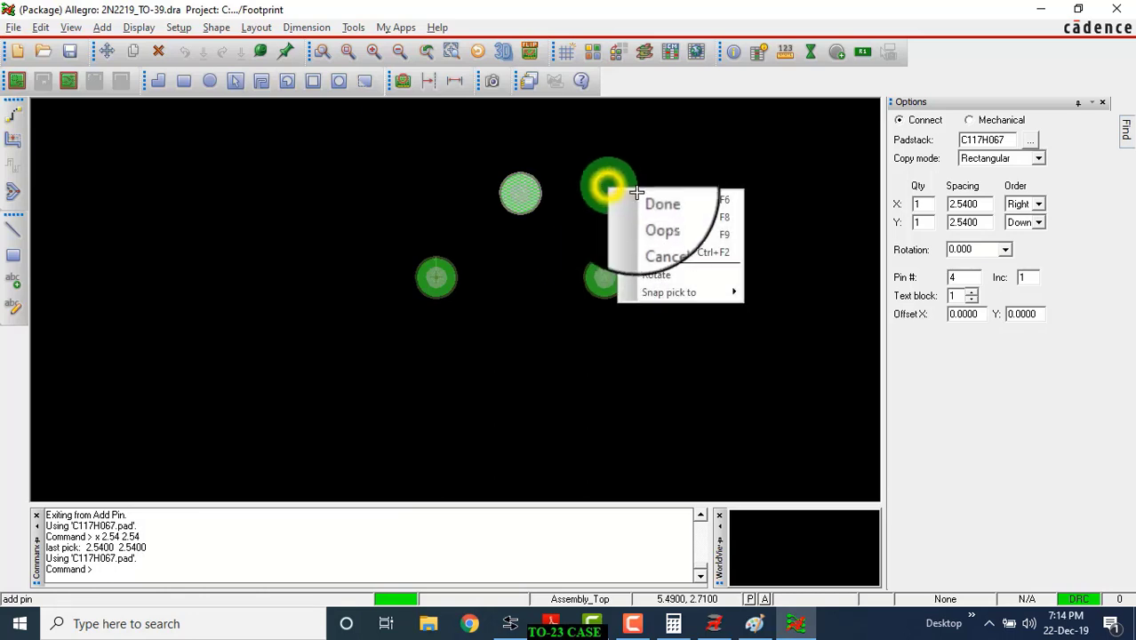
{"action": "left_click", "coordinate": [646, 203]}
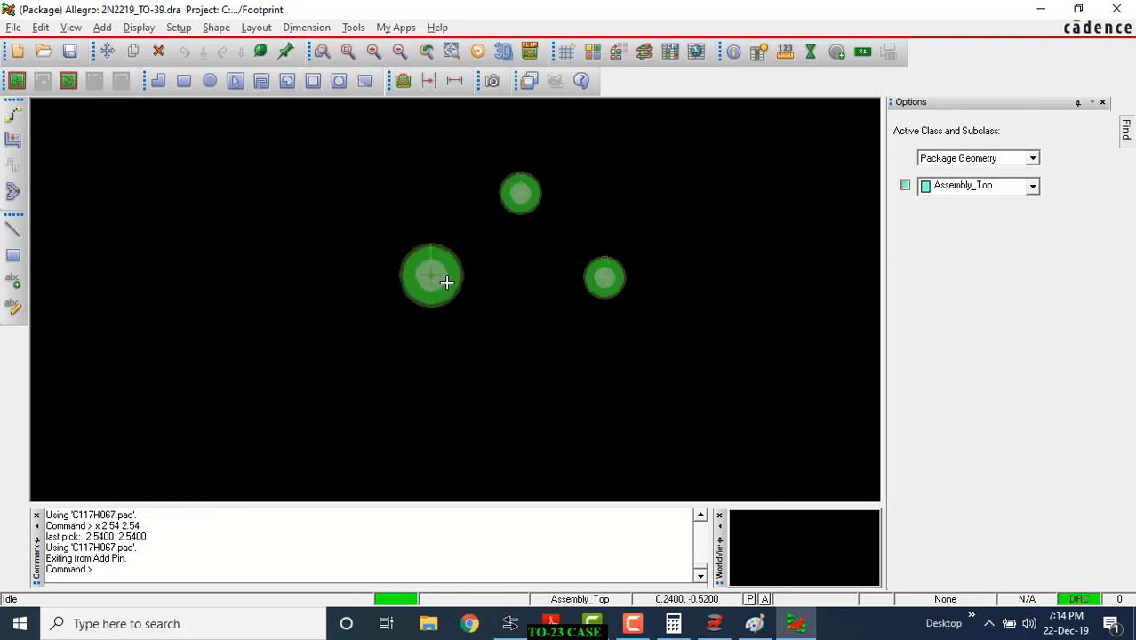
{"action": "mouse_move", "coordinate": [551, 623]}
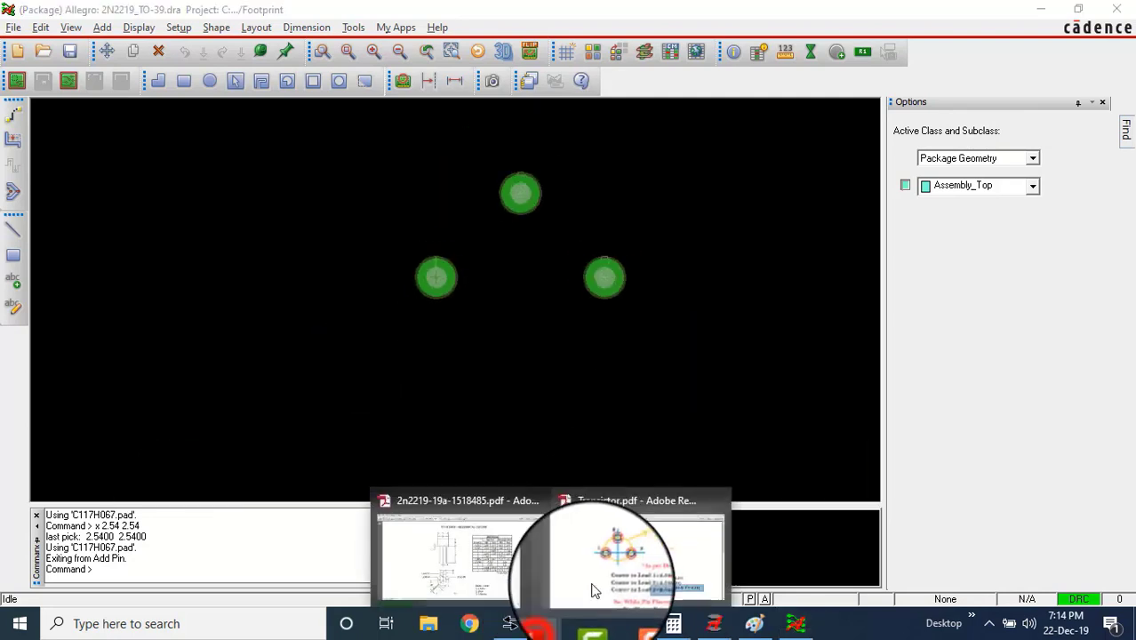
{"action": "left_click", "coordinate": [594, 591]}
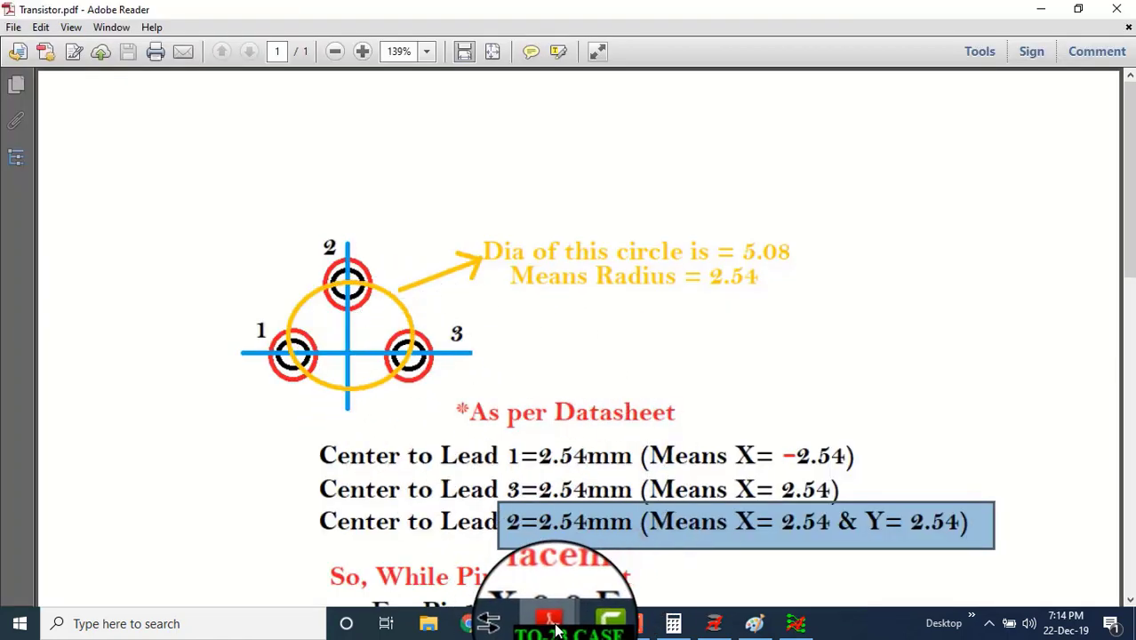
{"action": "left_click", "coordinate": [460, 560]}
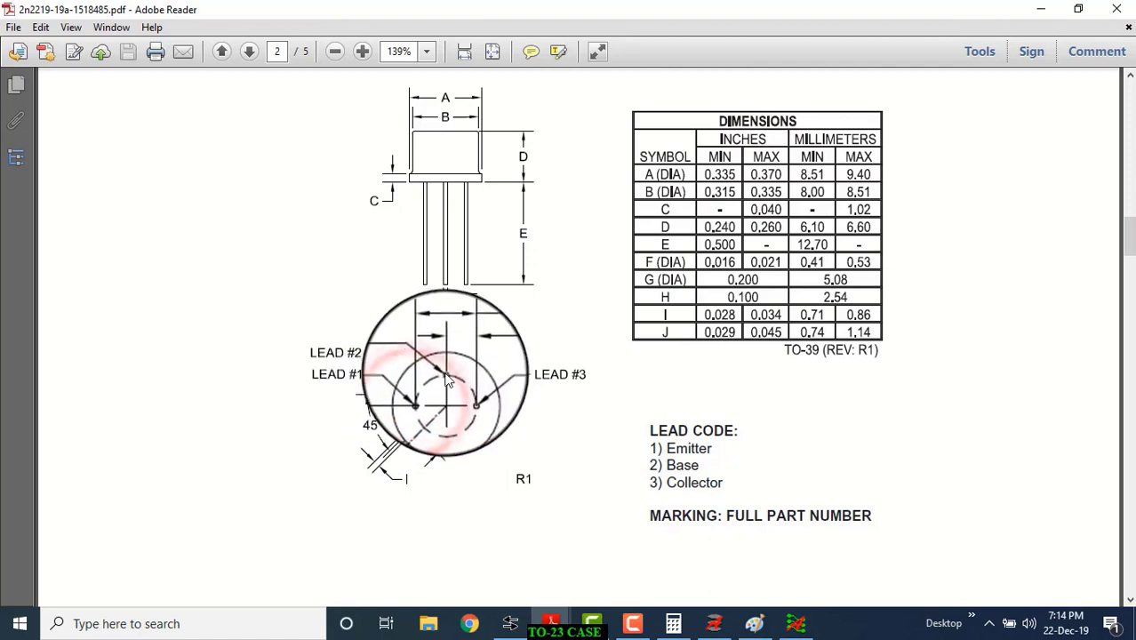
{"action": "left_click", "coordinate": [446, 375]}
{"action": "left_click", "coordinate": [796, 633]}
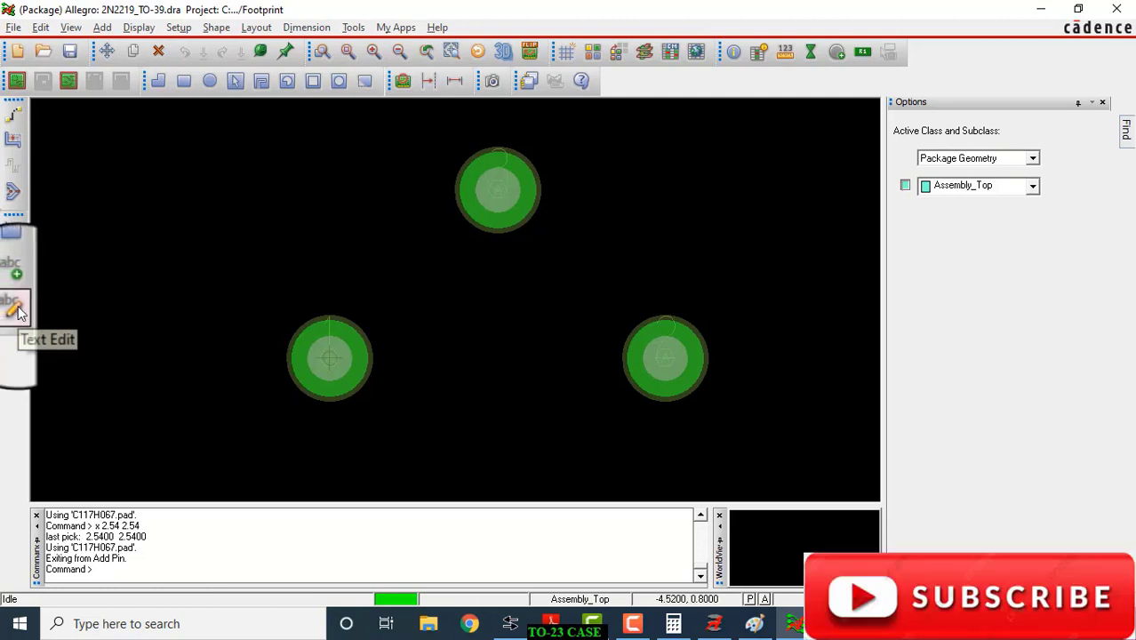
- Edit the pin number text so the top pin becomes 2 and the right-hand pin 3
{"action": "left_click", "coordinate": [17, 308]}
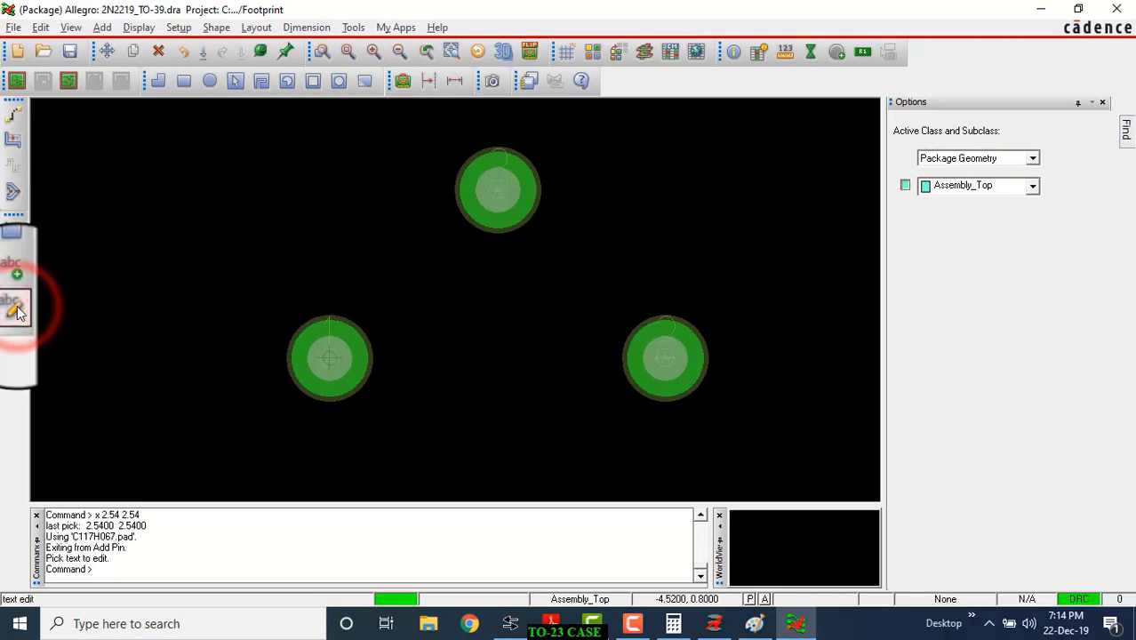
{"action": "left_click", "coordinate": [503, 189]}
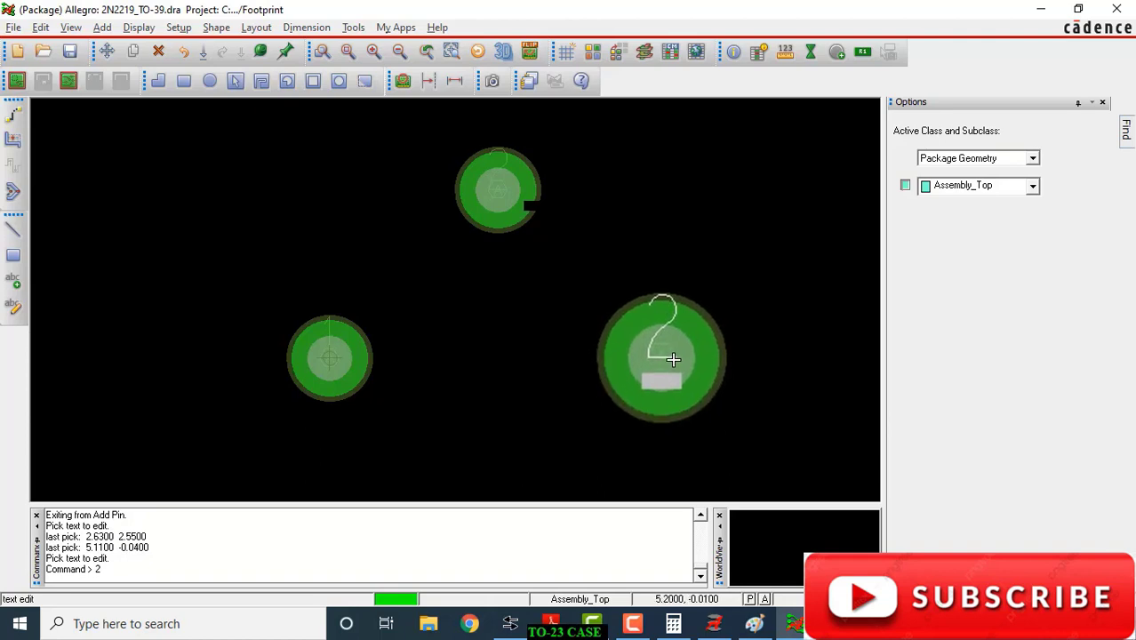
{"action": "type", "text": "3"}
{"action": "right_click", "coordinate": [640, 205]}
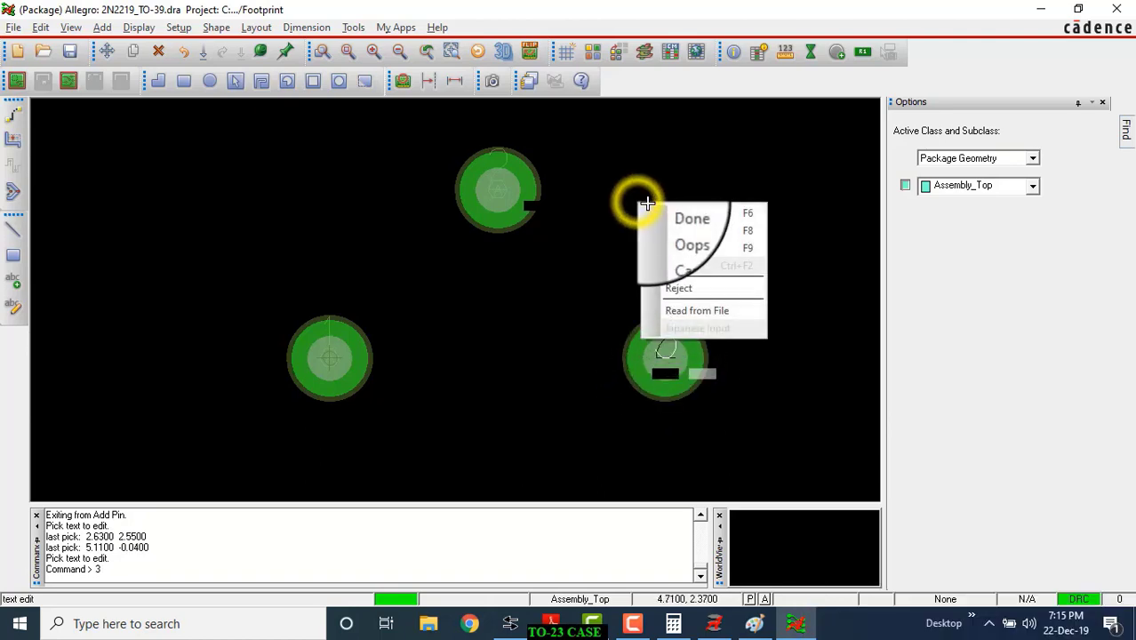
{"action": "left_click", "coordinate": [660, 215]}
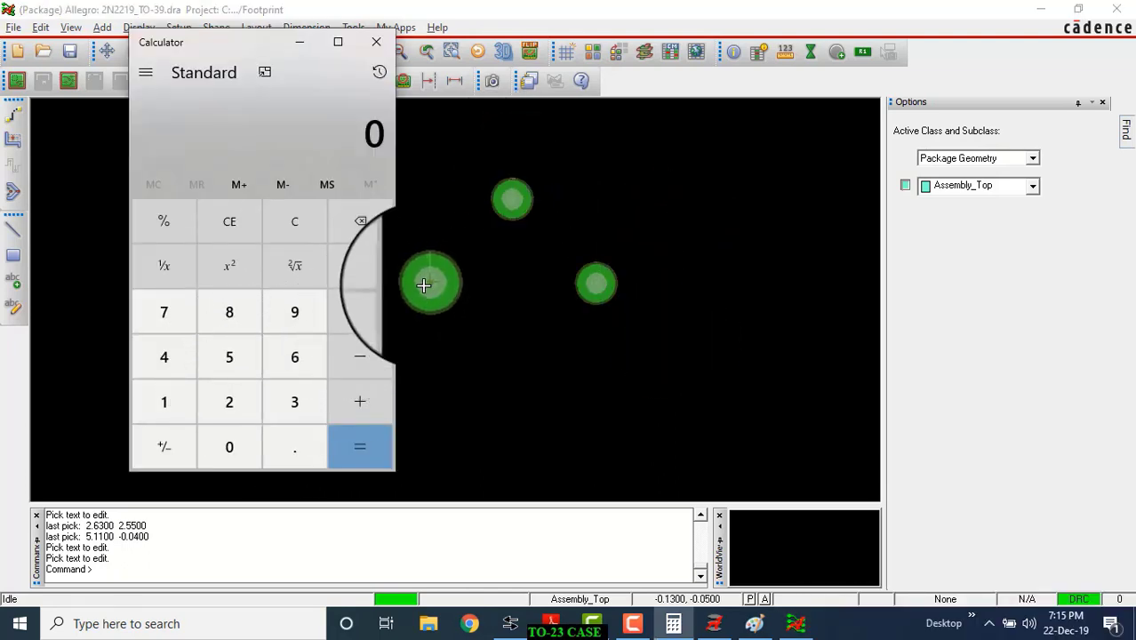
- Compute 5.08 ÷ 2 = 2.54 in Calculator to get the lead-circle radius
{"action": "left_click", "coordinate": [423, 285]}
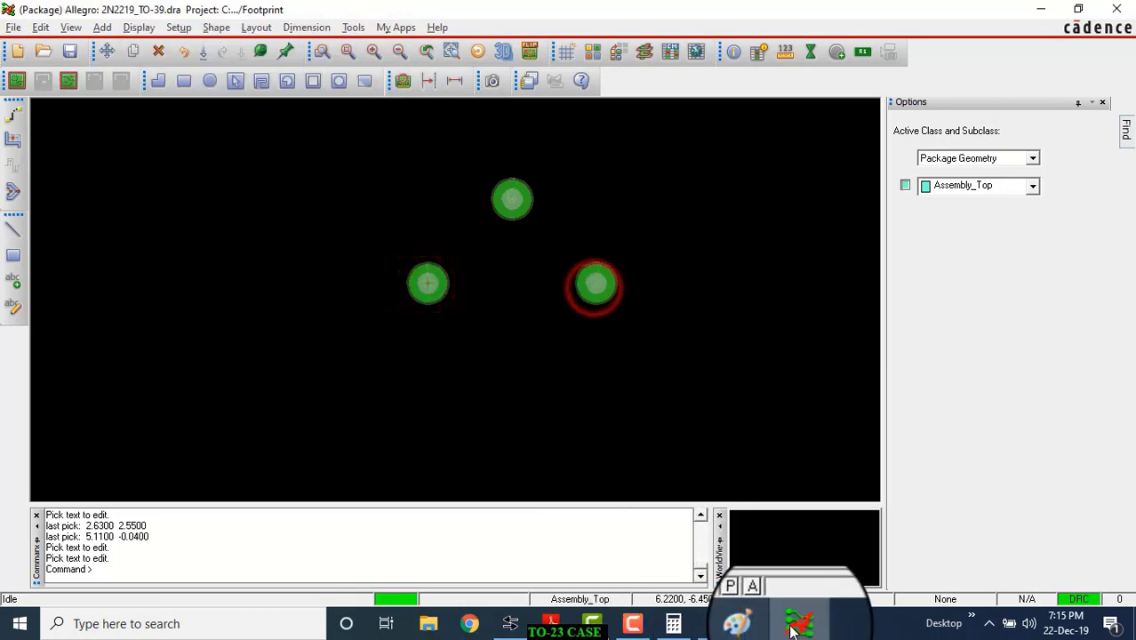
{"action": "left_click", "coordinate": [674, 623]}
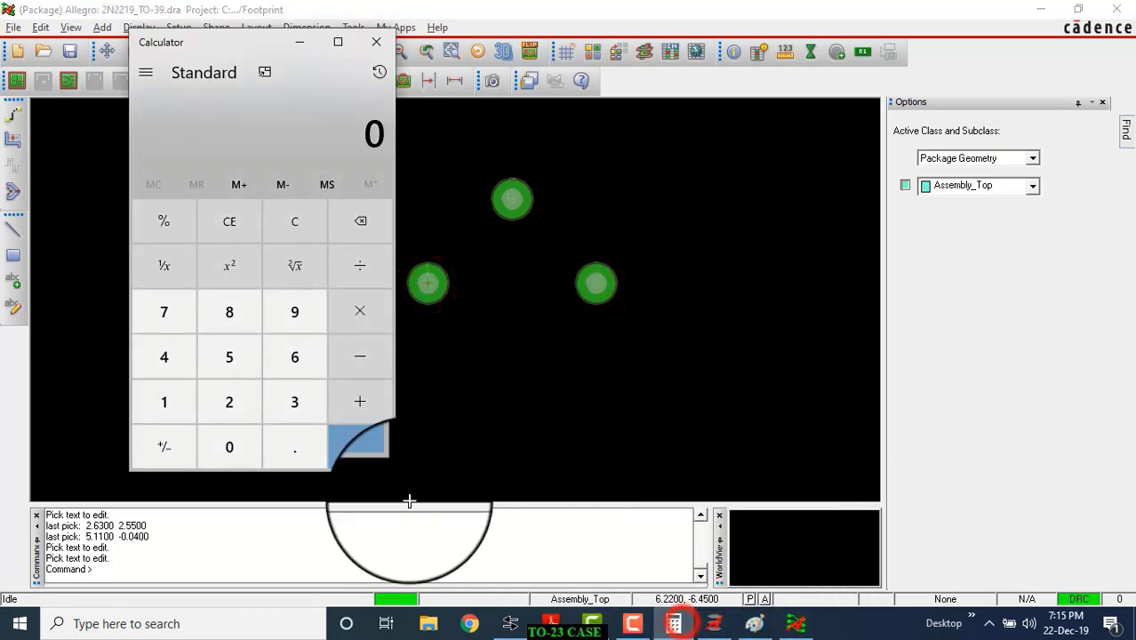
{"action": "left_click", "coordinate": [230, 356]}
{"action": "left_click", "coordinate": [294, 446]}
{"action": "left_click", "coordinate": [229, 447]}
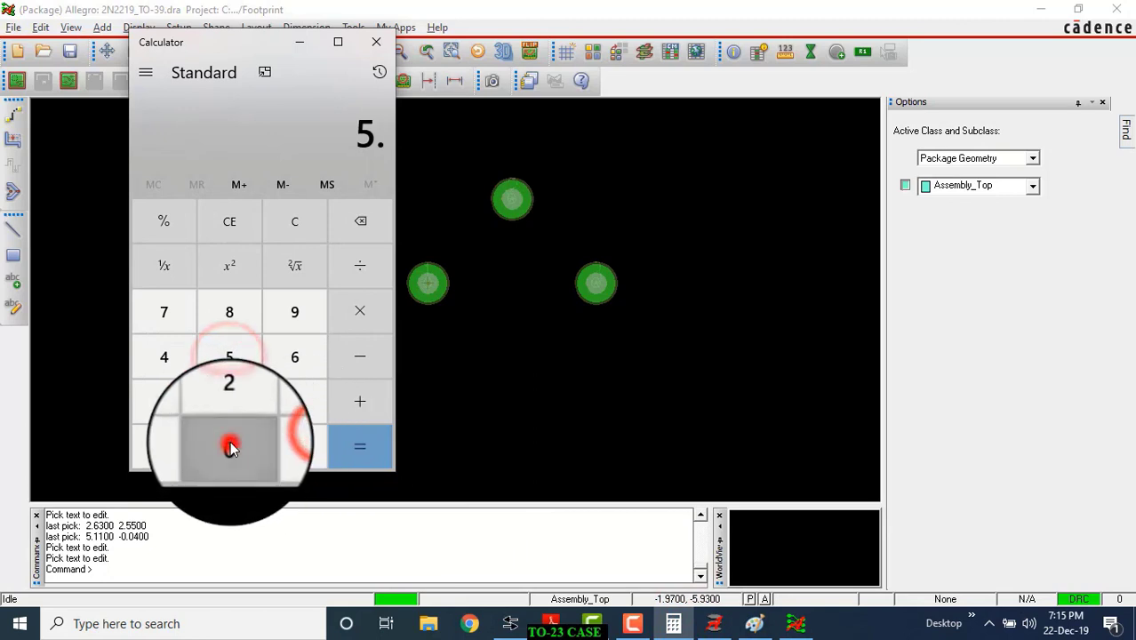
{"action": "left_click", "coordinate": [230, 312]}
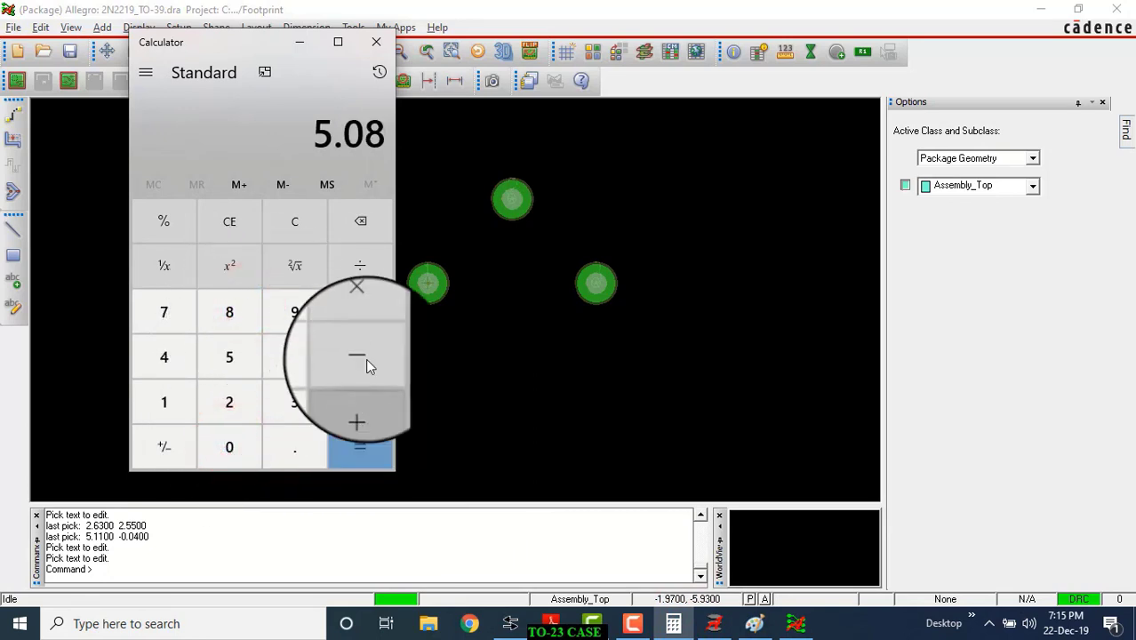
{"action": "left_click", "coordinate": [360, 265]}
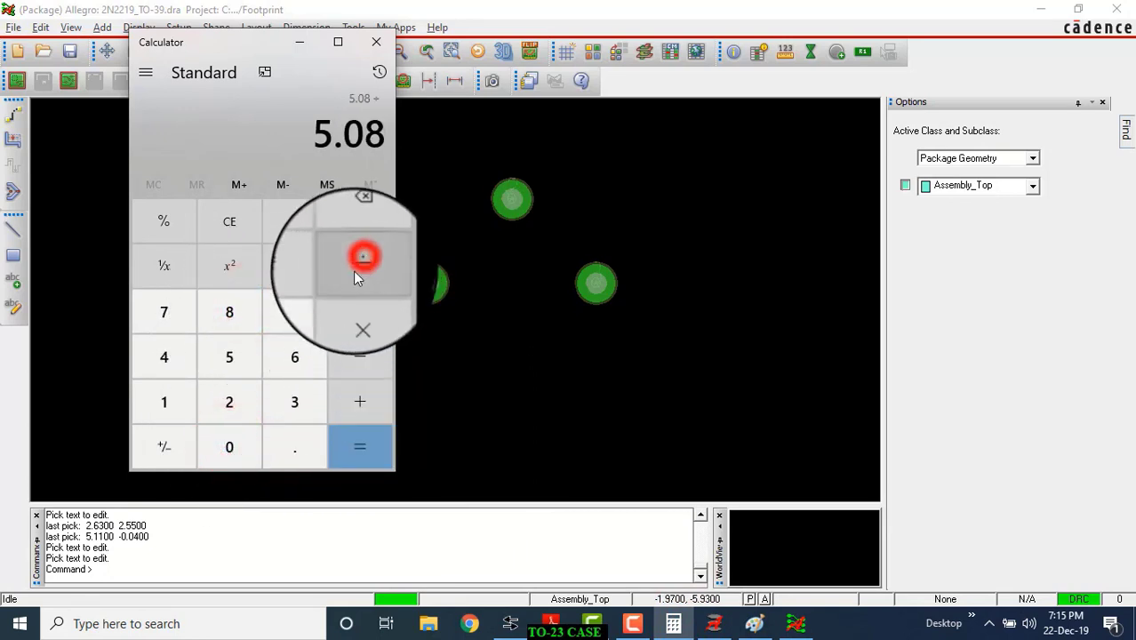
{"action": "left_click", "coordinate": [230, 403]}
{"action": "left_click", "coordinate": [360, 445]}
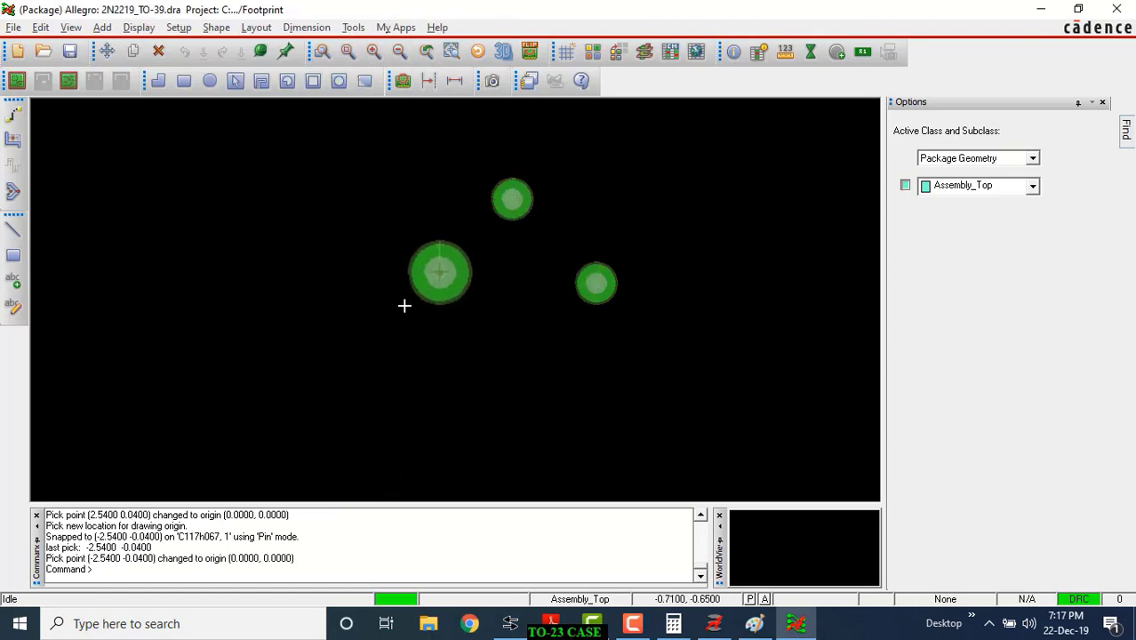
- Submit the zero coordinates entered in the command window
{"action": "scroll", "coordinate": [427, 285], "scroll_direction": "up", "scroll_amount": 5}
{"action": "scroll", "coordinate": [502, 234], "scroll_direction": "down", "scroll_amount": 3}
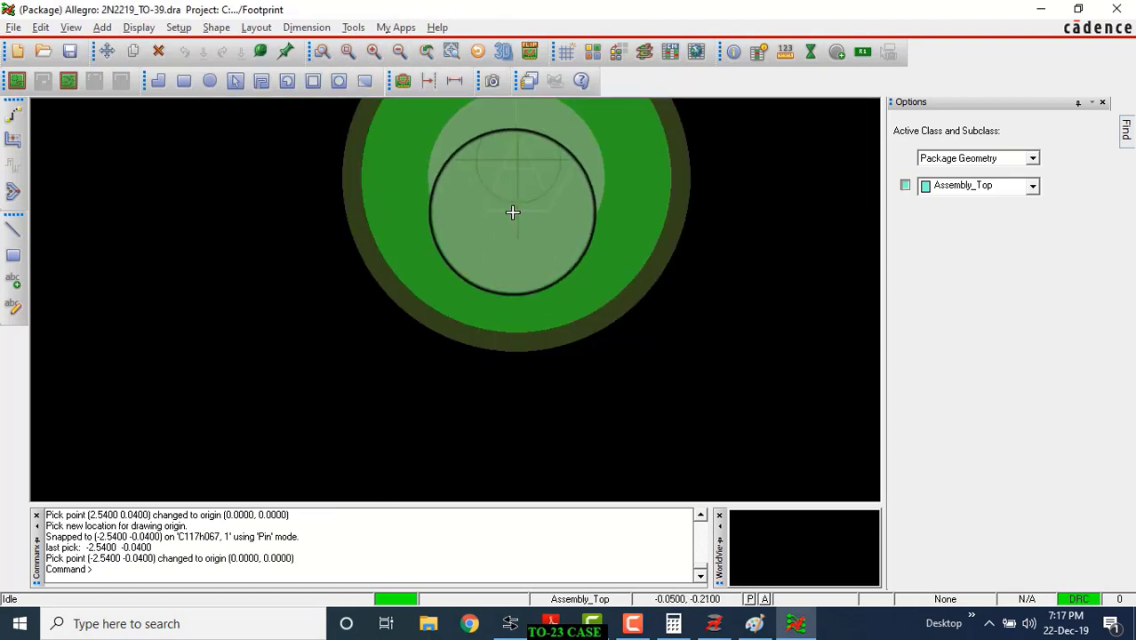
{"action": "scroll", "coordinate": [536, 176], "scroll_direction": "down", "scroll_amount": 3}
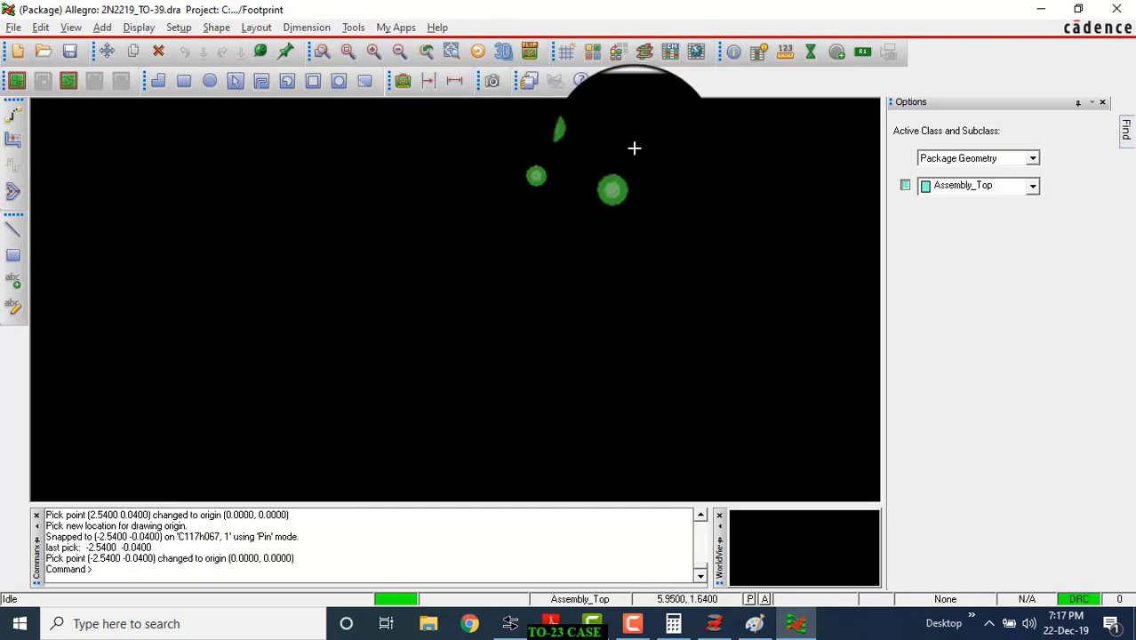
{"action": "scroll", "coordinate": [633, 148], "scroll_direction": "up", "scroll_amount": 4}
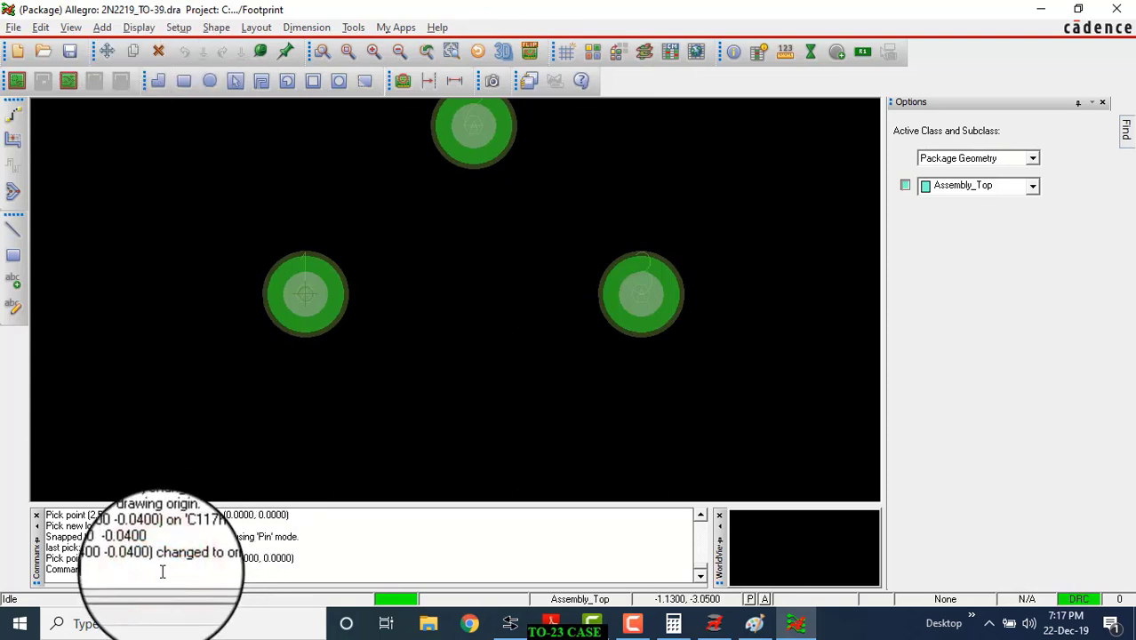
{"action": "key", "text": "Return"}
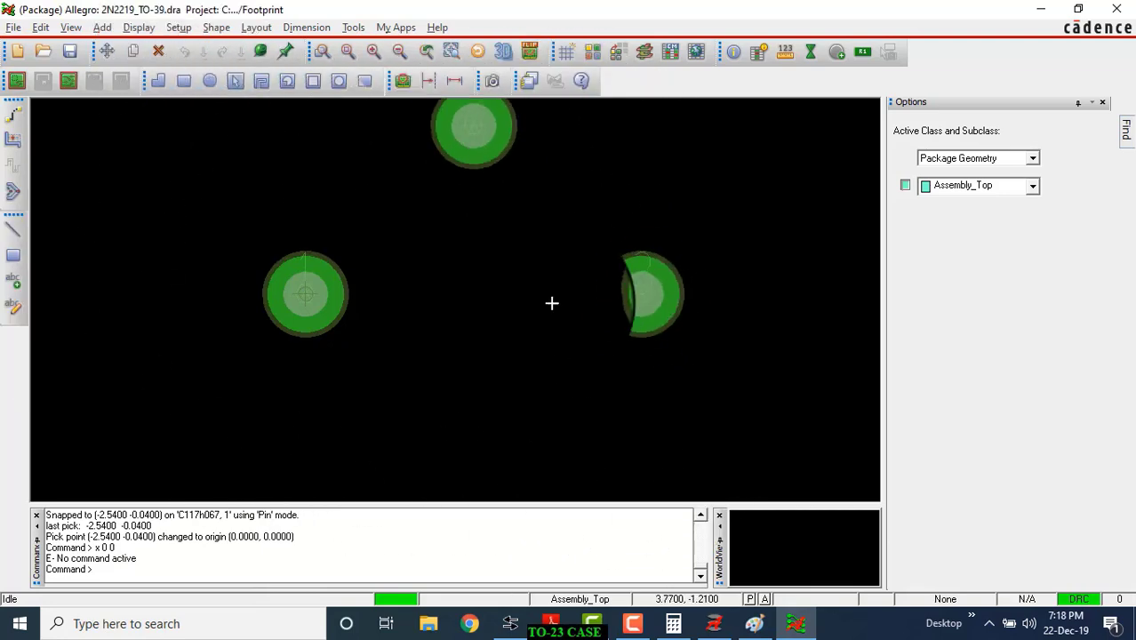
- Move the drawing origin 2.54 mm along X with 'x 2.54', centring it among the three pins
{"action": "left_click", "coordinate": [179, 27]}
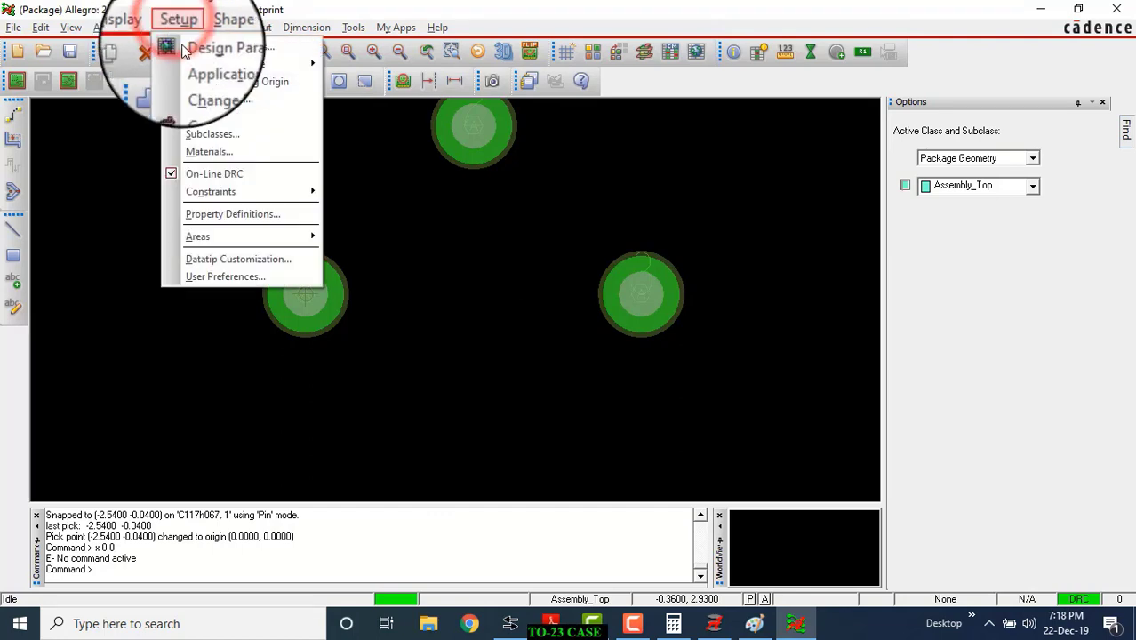
{"action": "left_click", "coordinate": [203, 80]}
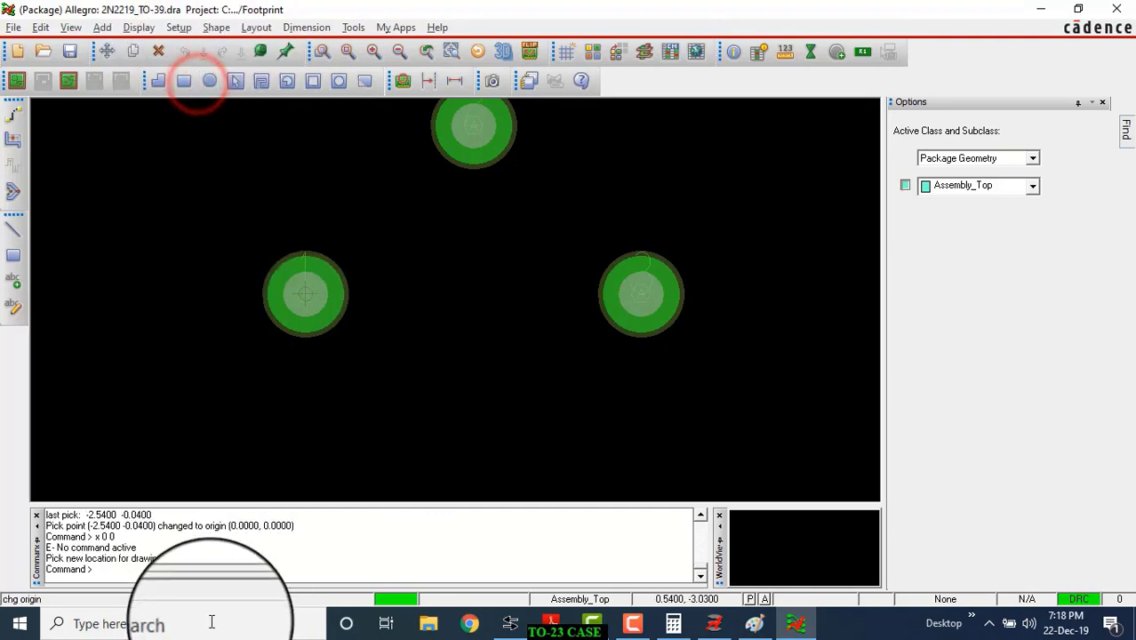
{"action": "left_click", "coordinate": [136, 569]}
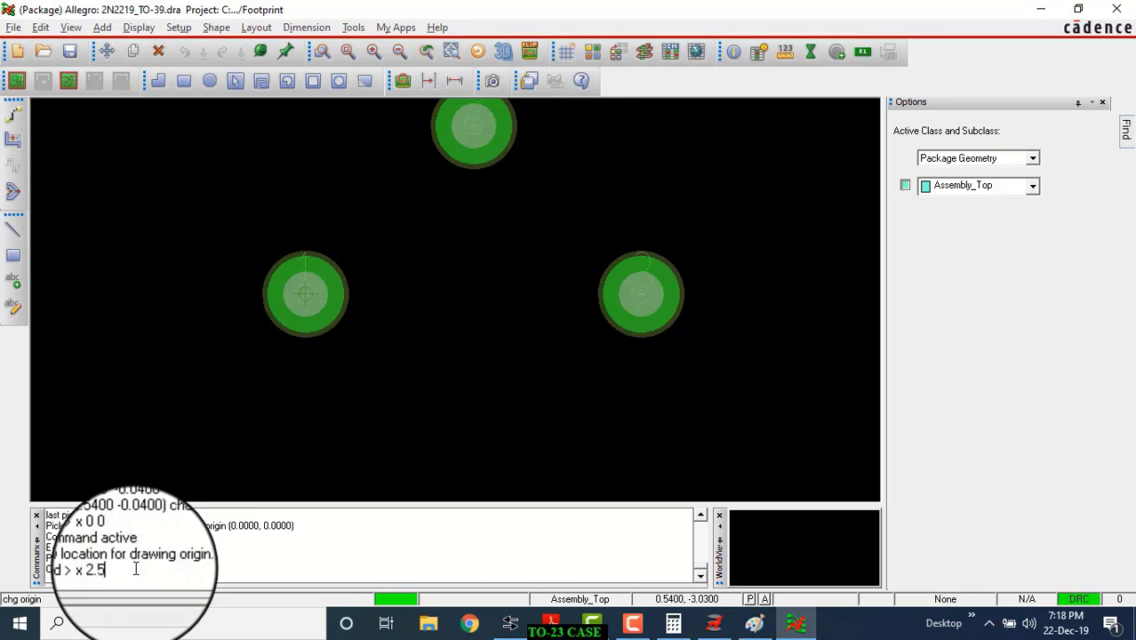
{"action": "type", "text": "x 2.54"}
{"action": "key", "text": "Return"}
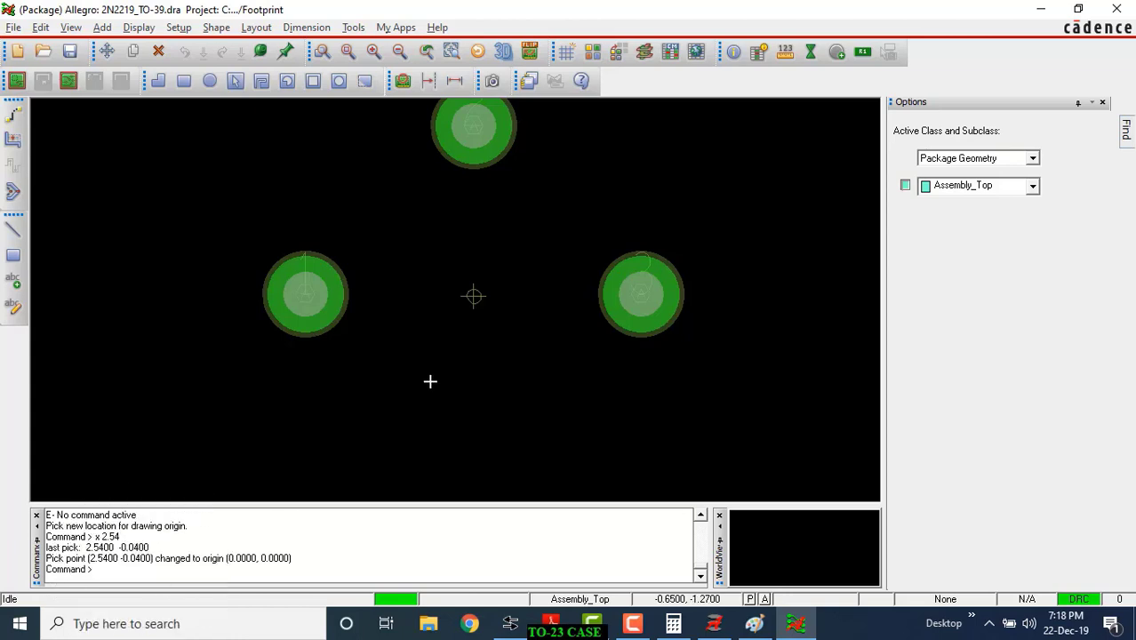
{"action": "scroll", "coordinate": [477, 298], "scroll_direction": "up", "scroll_amount": 2}
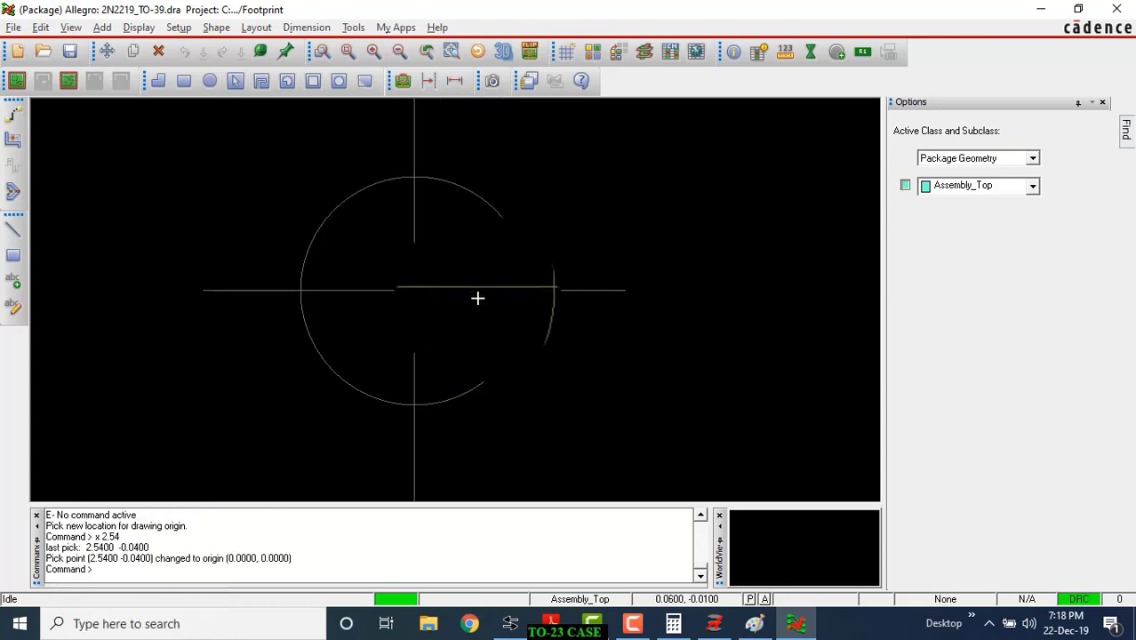
{"action": "scroll", "coordinate": [477, 298], "scroll_direction": "down", "scroll_amount": 2}
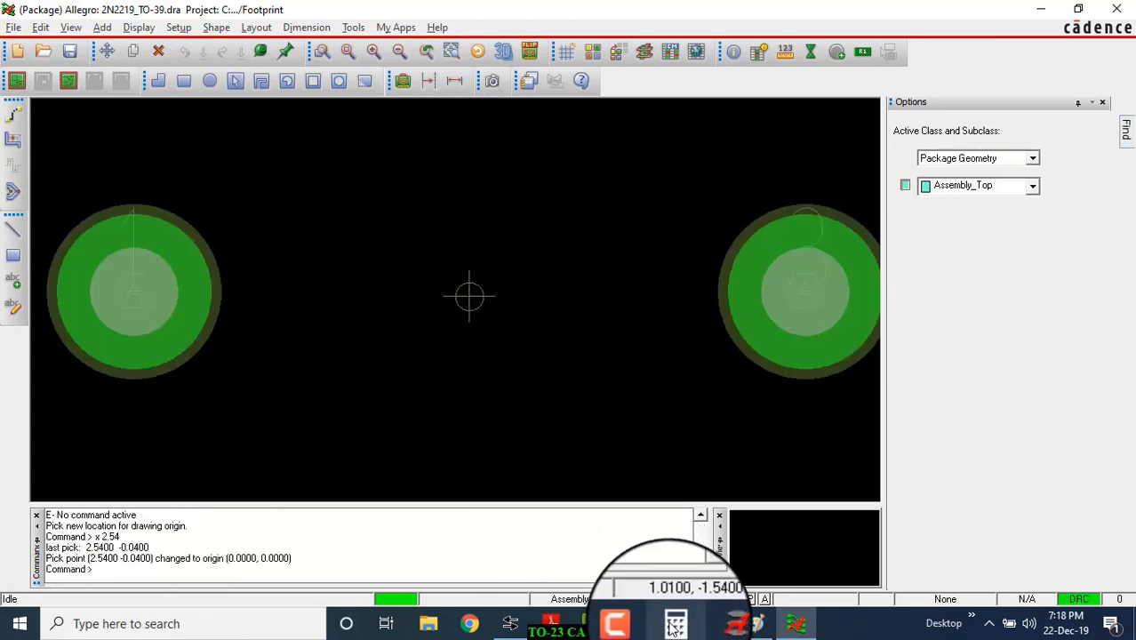
{"action": "scroll", "coordinate": [578, 361], "scroll_direction": "down", "scroll_amount": 2}
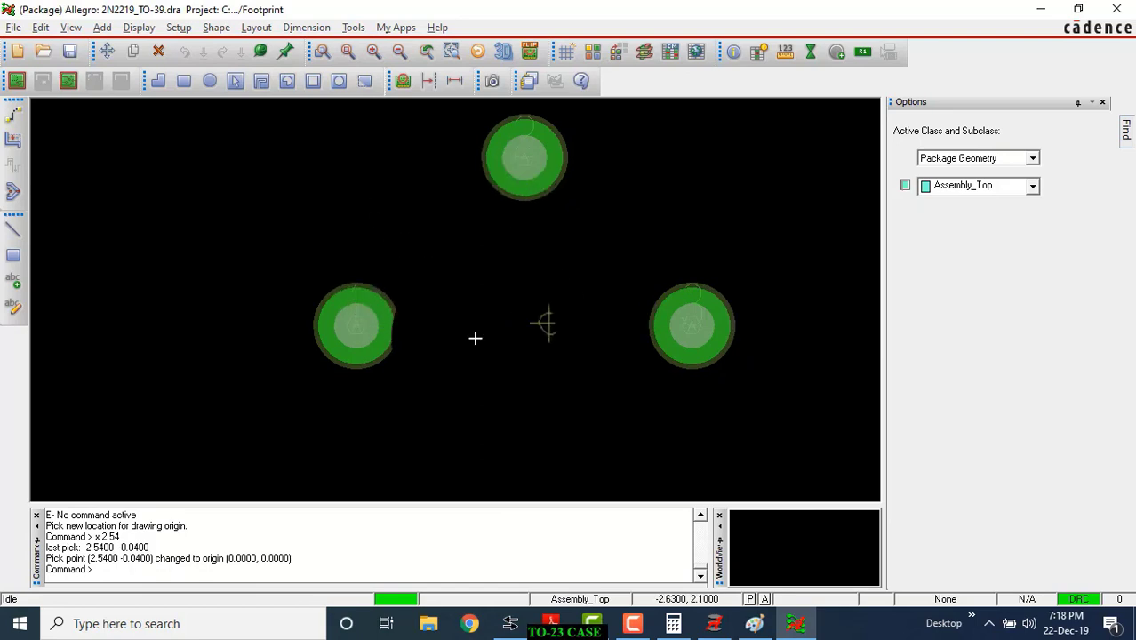
- Bring up the 2N2219 datasheet's TO-39 dimension table to check G (DIA) 5.08 mm
{"action": "mouse_move", "coordinate": [550, 627]}
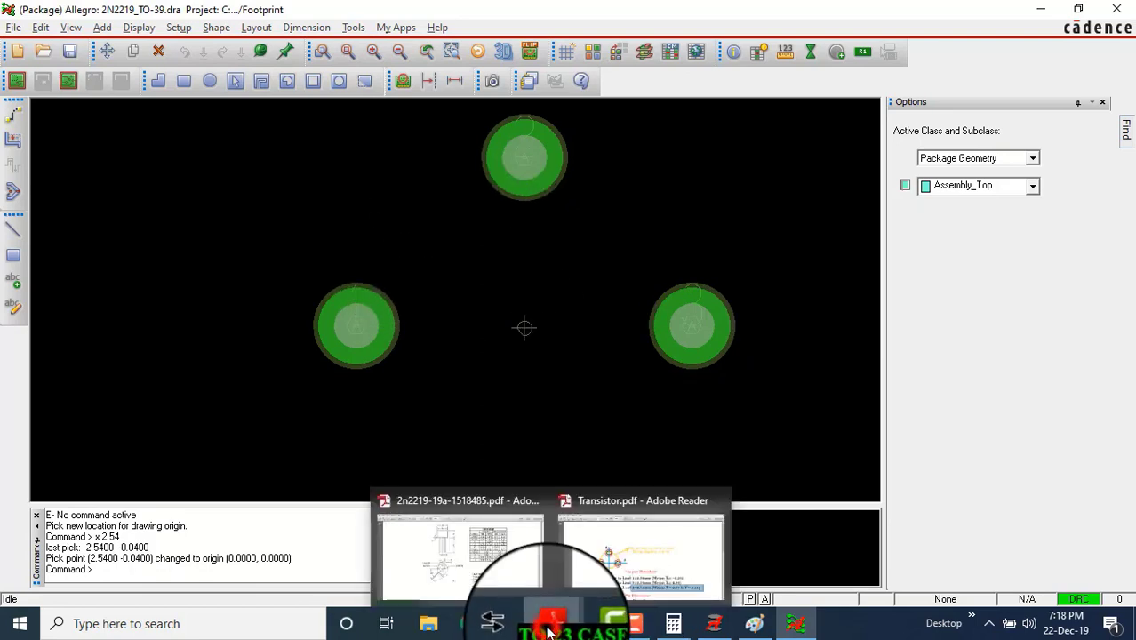
{"action": "left_click", "coordinate": [476, 569]}
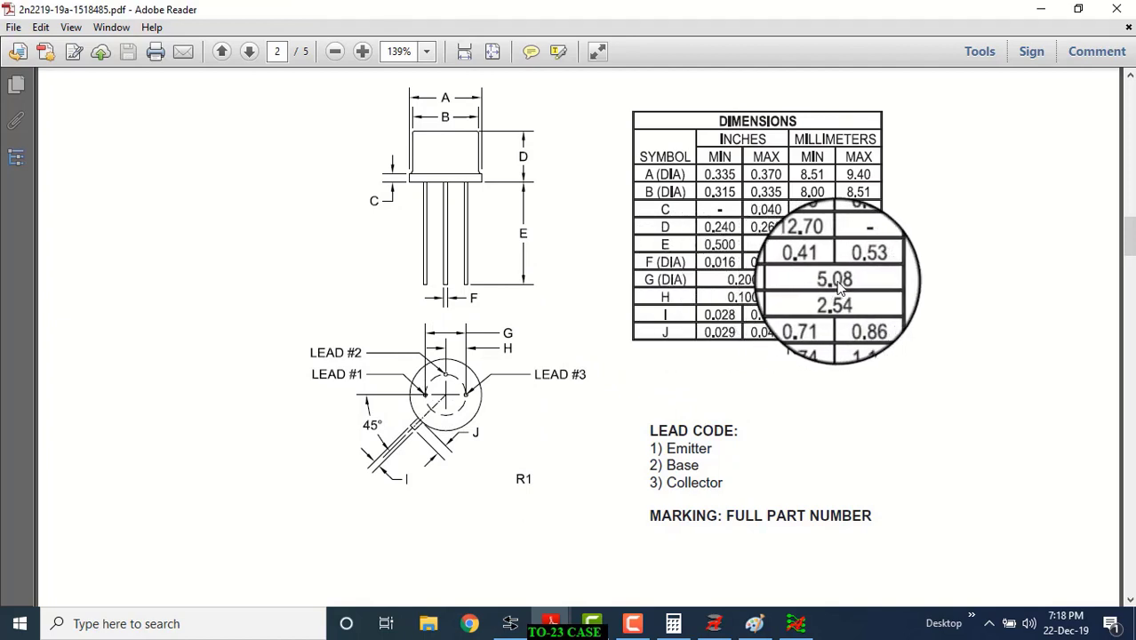
- Draw a 2.54 mm radius Package Geometry/Assembly_Top circle centred at 0,0 through the pads
{"action": "left_click", "coordinate": [796, 623]}
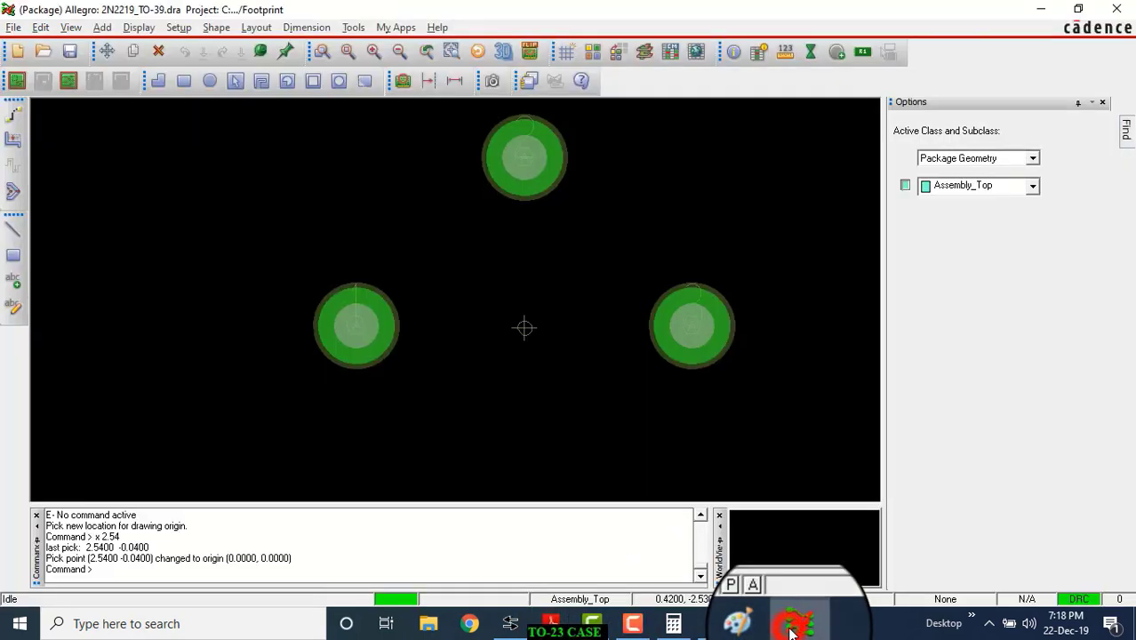
{"action": "left_click", "coordinate": [103, 30]}
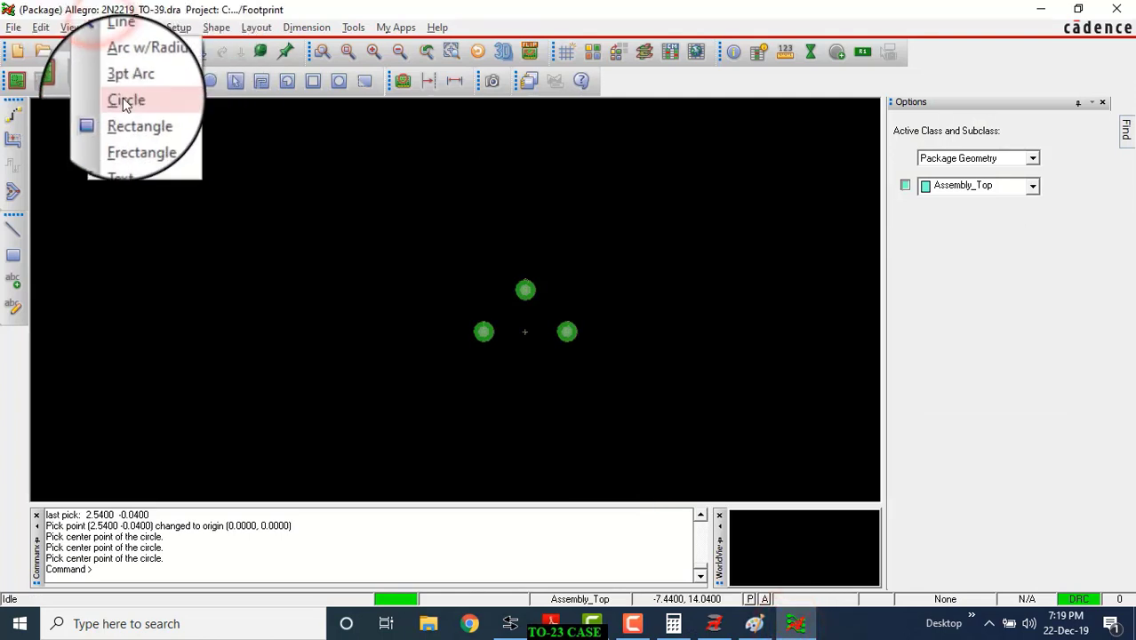
{"action": "left_click", "coordinate": [123, 97]}
{"action": "left_click", "coordinate": [987, 157]}
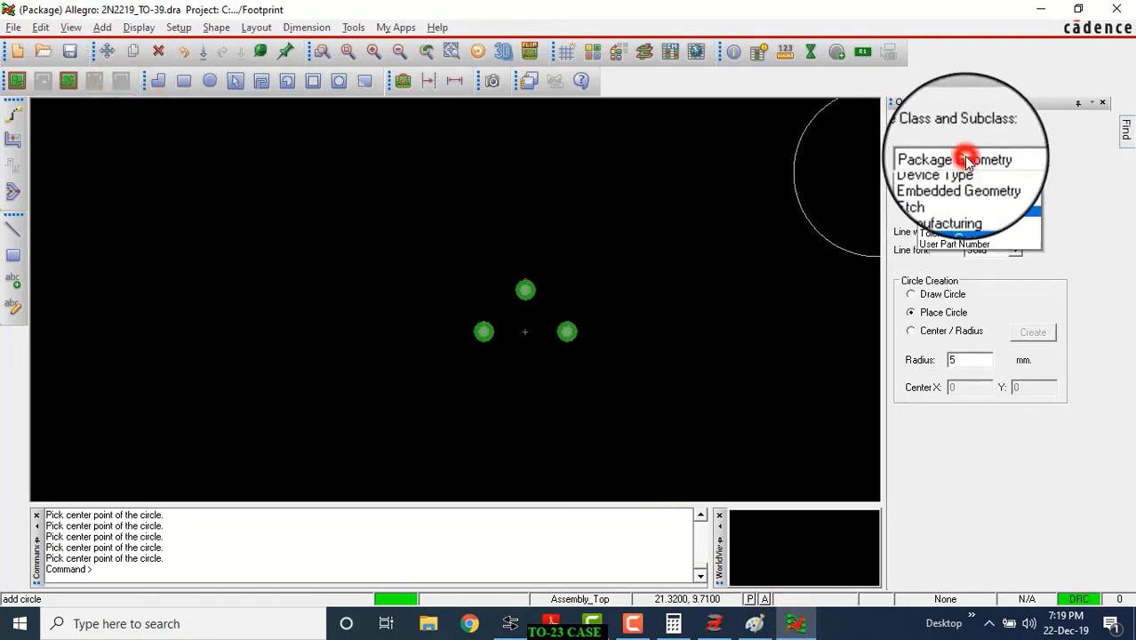
{"action": "left_click", "coordinate": [974, 168]}
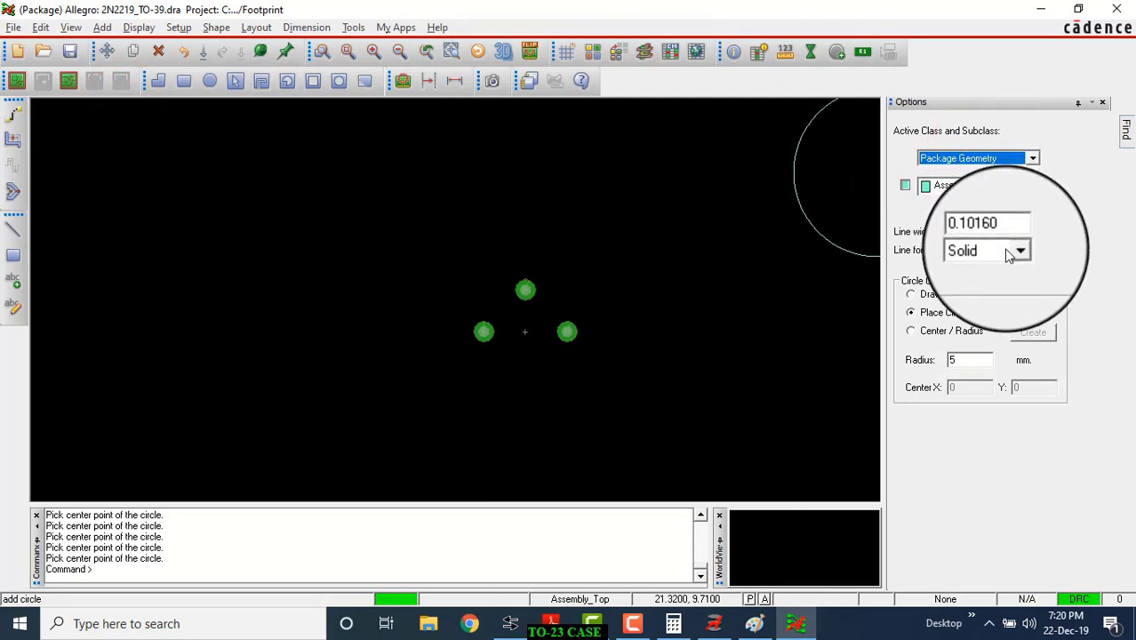
{"action": "left_click_drag", "start_coordinate": [960, 358], "coordinate": [907, 369]}
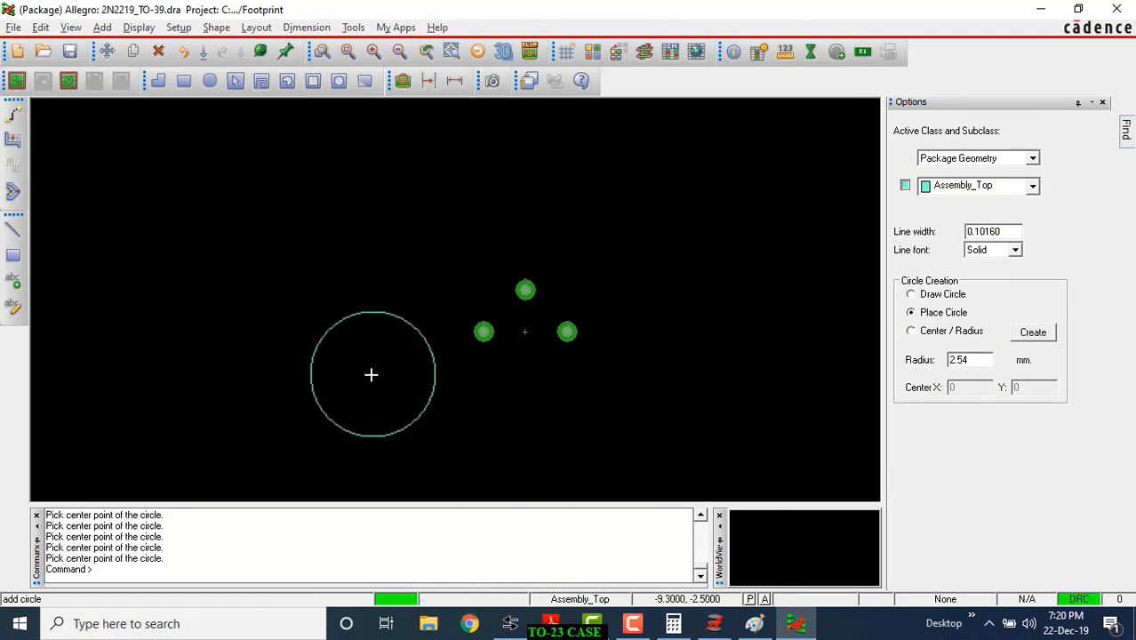
{"action": "left_click", "coordinate": [147, 569]}
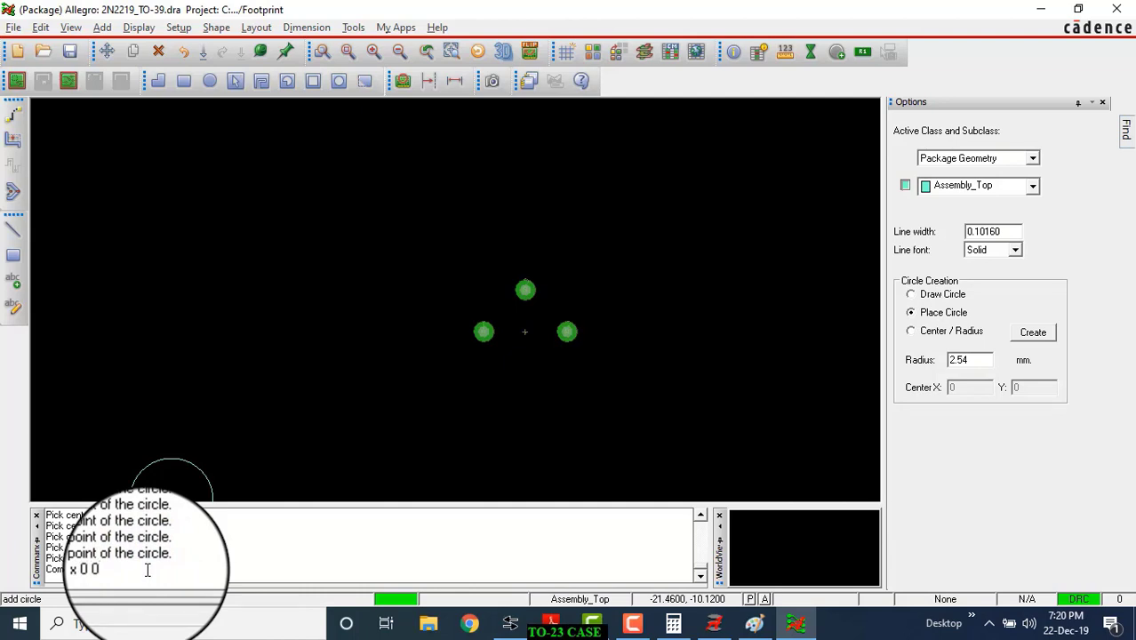
{"action": "right_click", "coordinate": [564, 236]}
{"action": "left_click", "coordinate": [583, 245]}
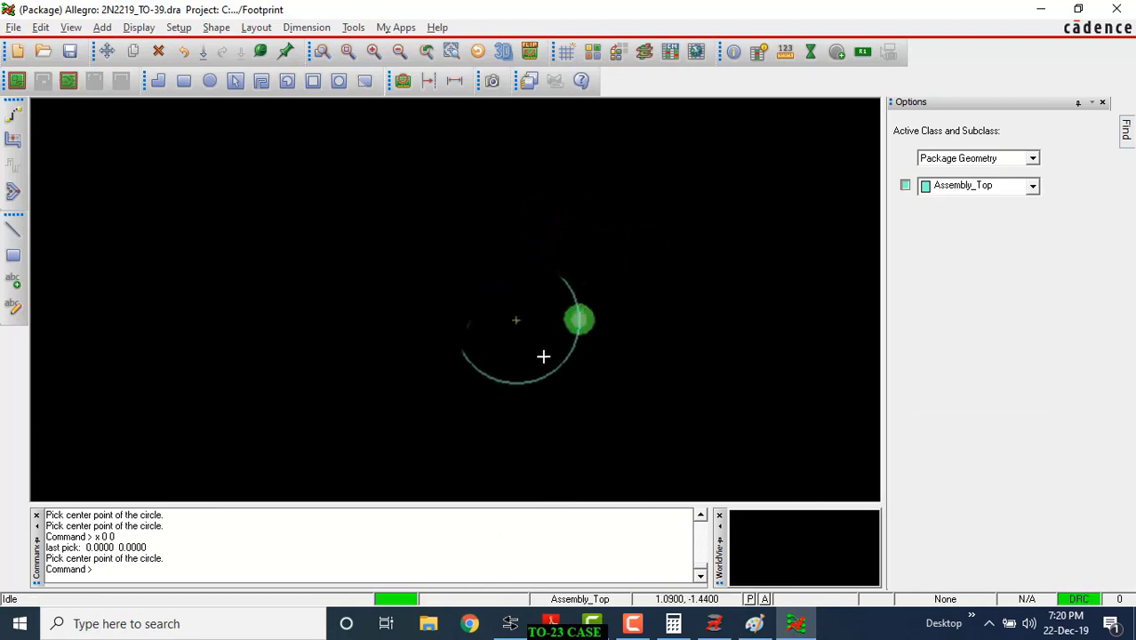
{"action": "scroll", "coordinate": [544, 356], "scroll_direction": "up", "scroll_amount": 3}
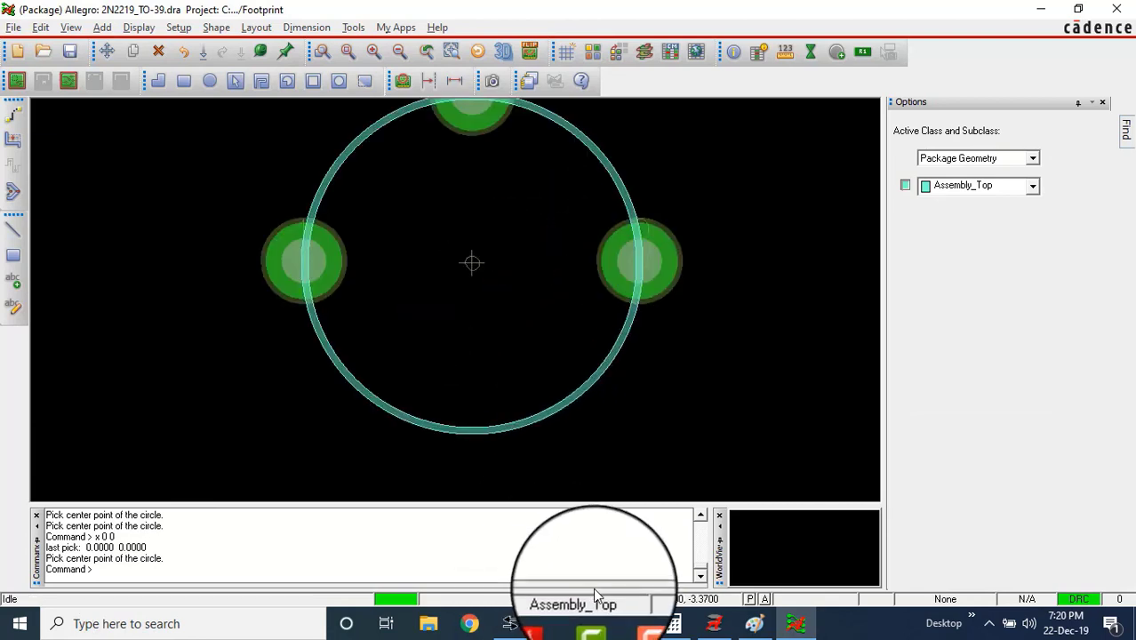
- Show the 2N2219 datasheet again to read A and B body diameters, 9.40 and 8.51 mm
{"action": "mouse_move", "coordinate": [554, 627]}
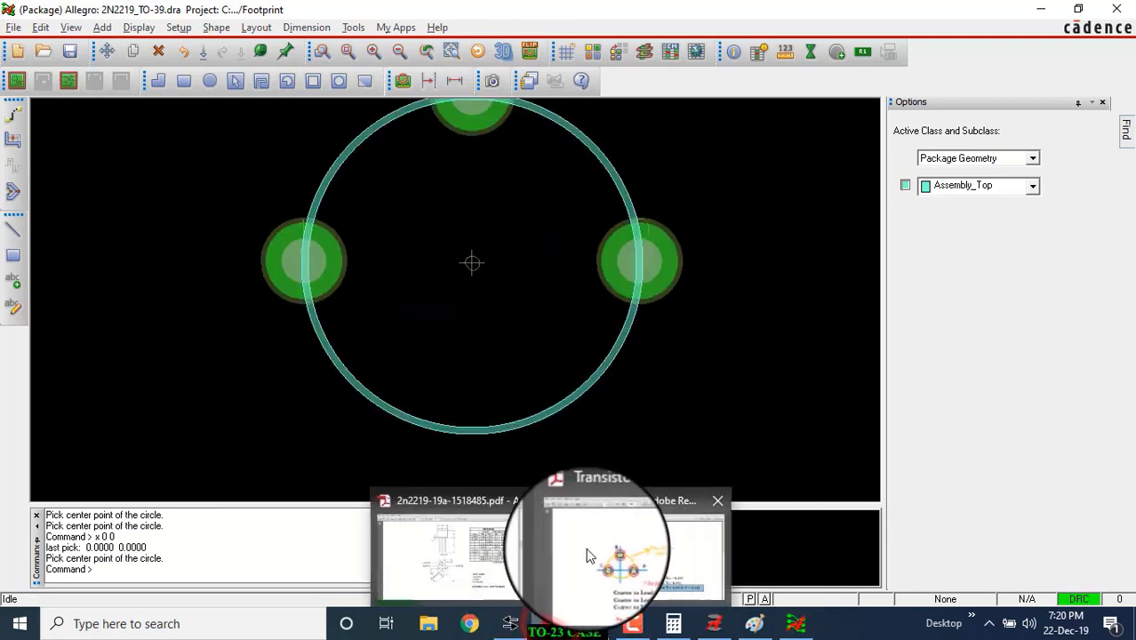
{"action": "left_click", "coordinate": [487, 559]}
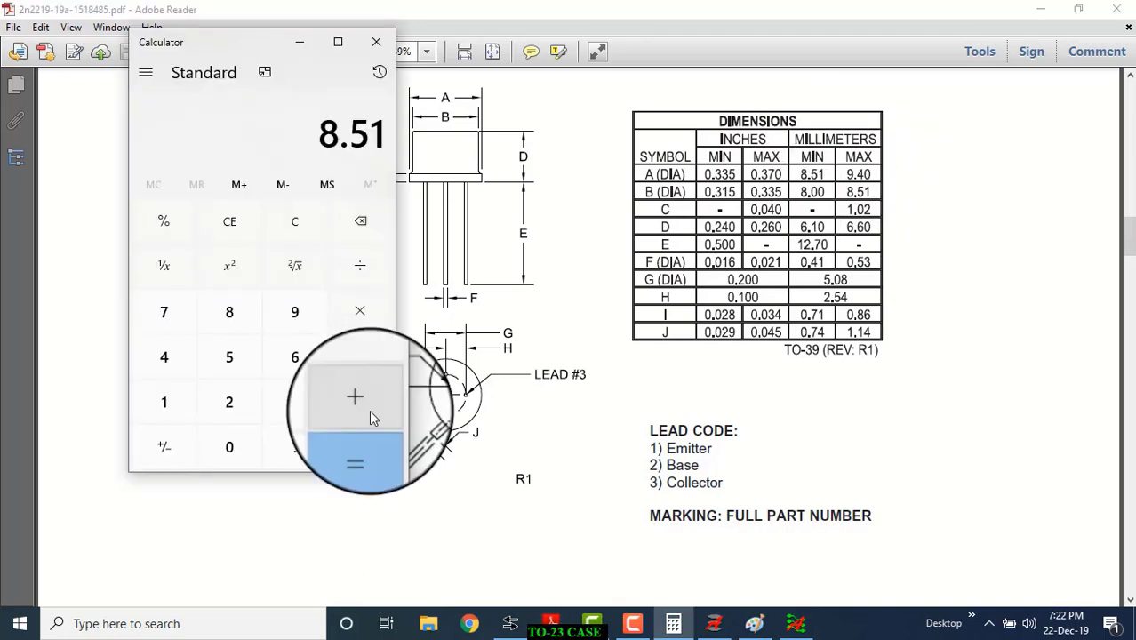
- Add 8.51 and 9.4 in Calculator to get 17.91, halve it to 8.955 mm, then return to Allegro
{"action": "left_click", "coordinate": [367, 408]}
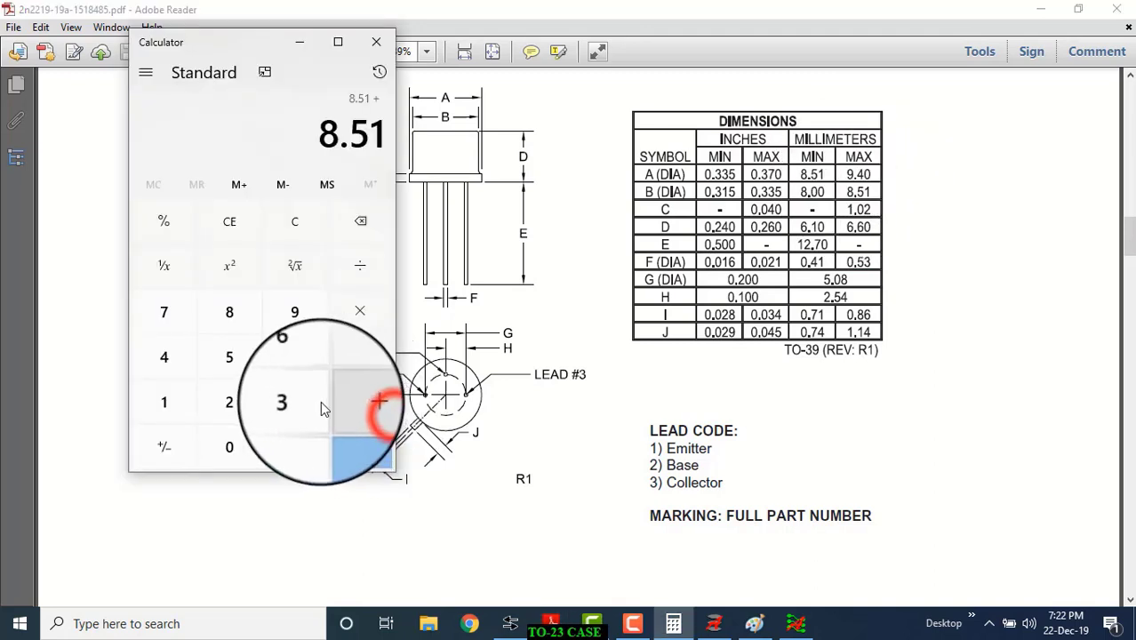
{"action": "left_click", "coordinate": [295, 313]}
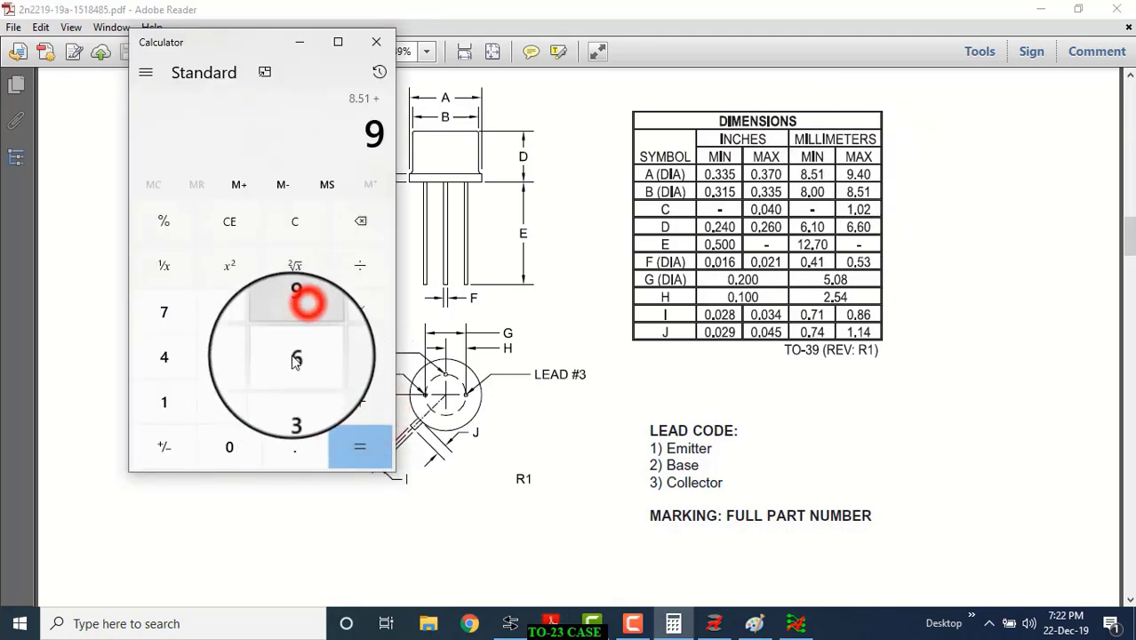
{"action": "left_click", "coordinate": [294, 444]}
{"action": "left_click", "coordinate": [165, 356]}
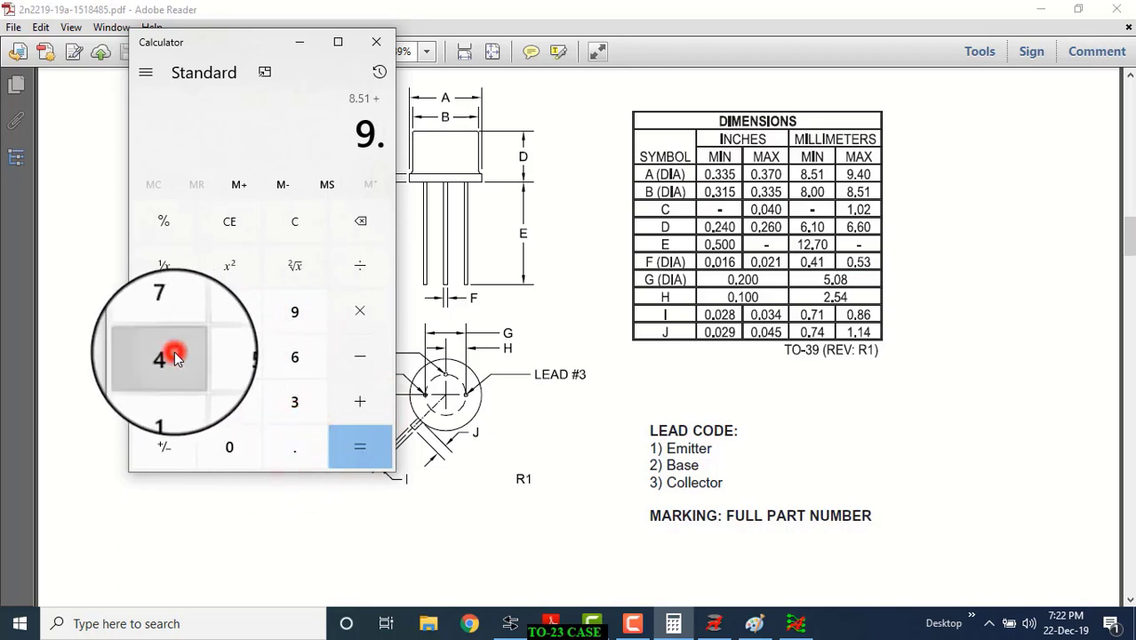
{"action": "left_click", "coordinate": [360, 449]}
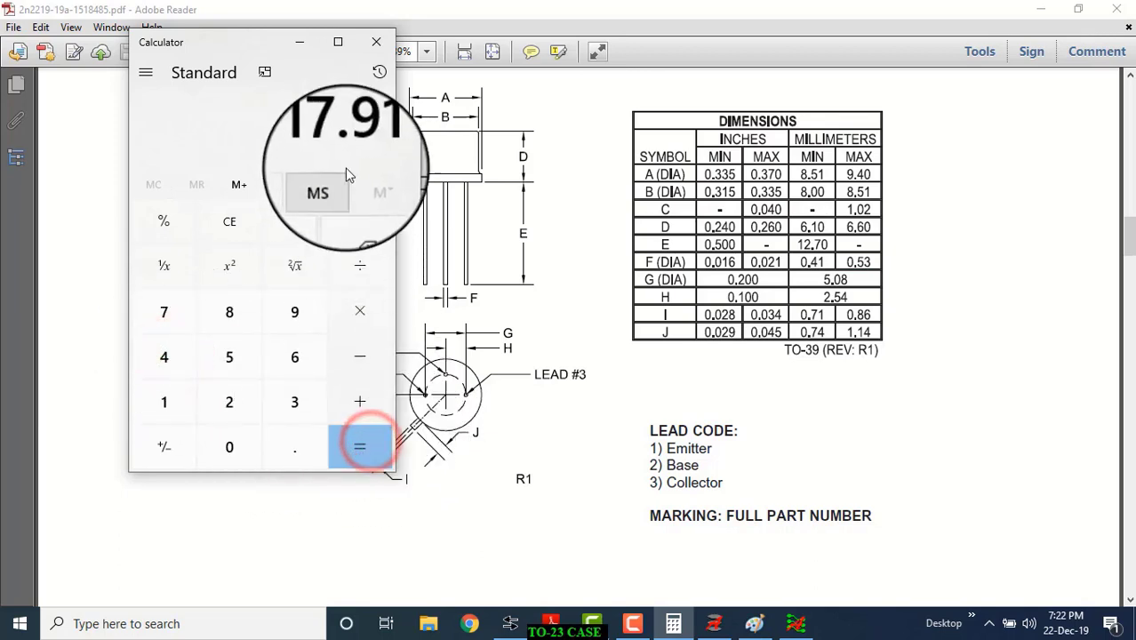
{"action": "left_click", "coordinate": [359, 265]}
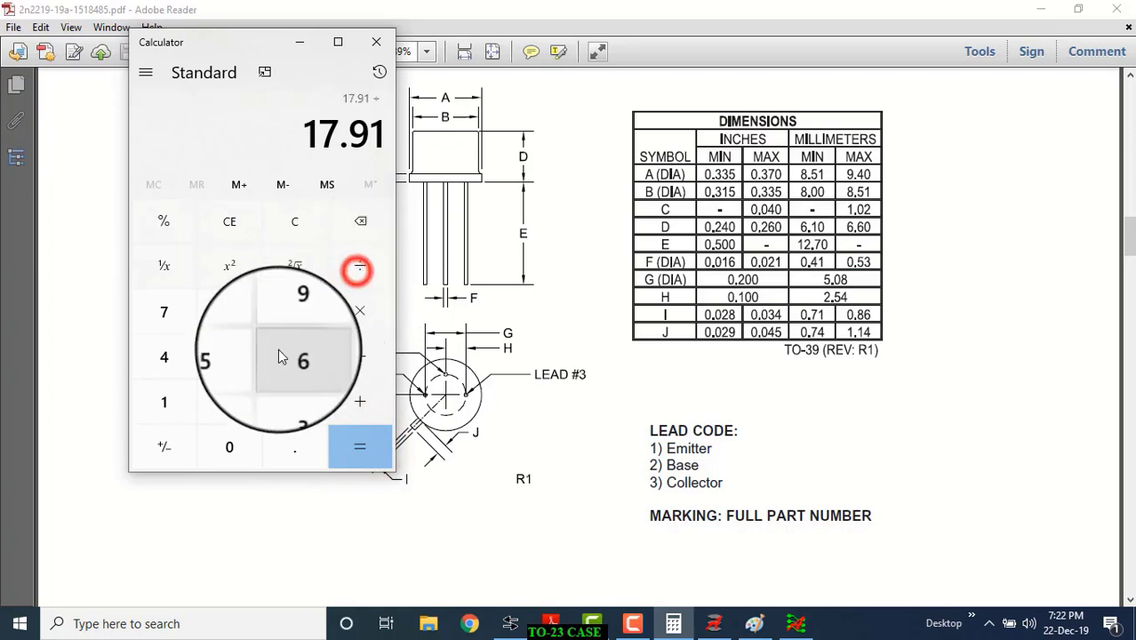
{"action": "left_click", "coordinate": [231, 400]}
{"action": "left_click", "coordinate": [359, 446]}
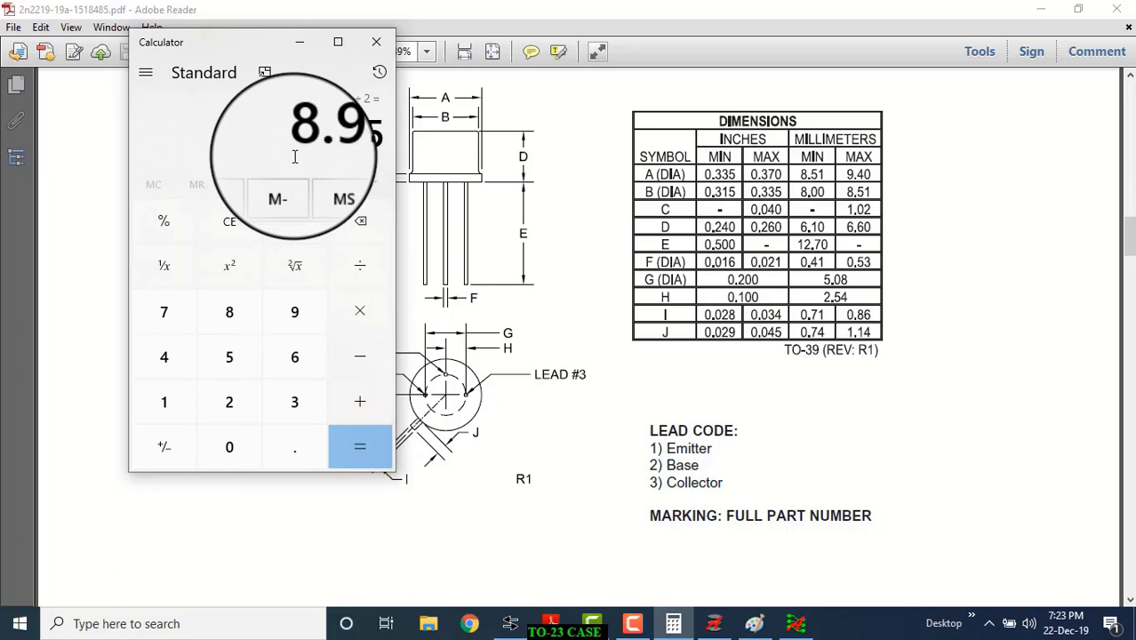
{"action": "left_click", "coordinate": [714, 623]}
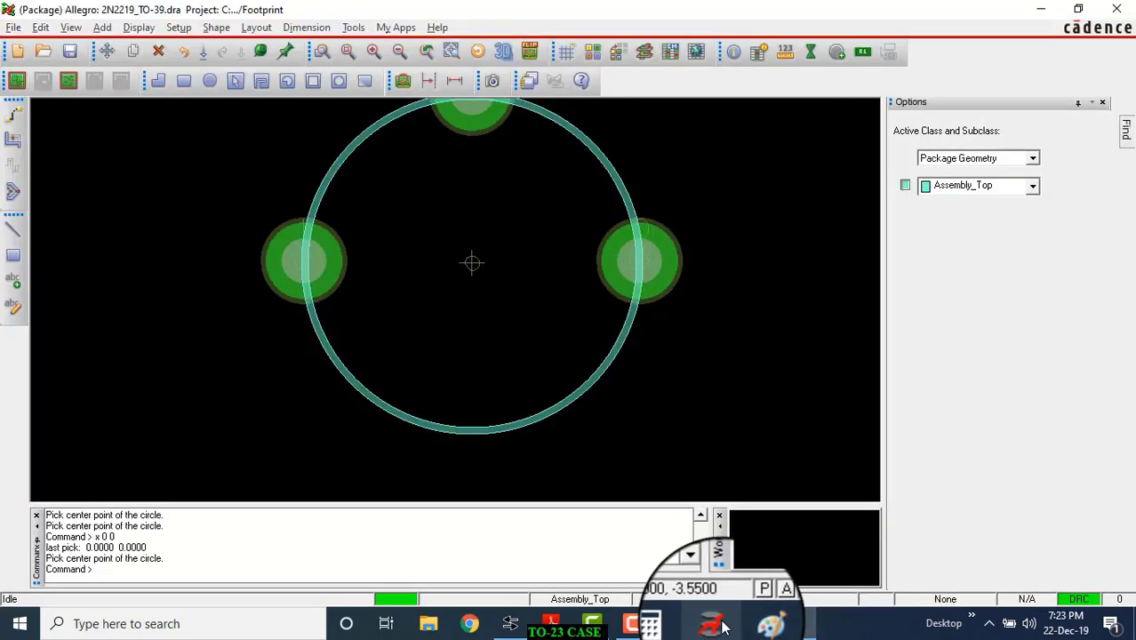
- Divide 8.955 by 2 in Calculator to get the 4.4775 mm body radius, then return to Allegro
{"action": "left_click", "coordinate": [673, 623]}
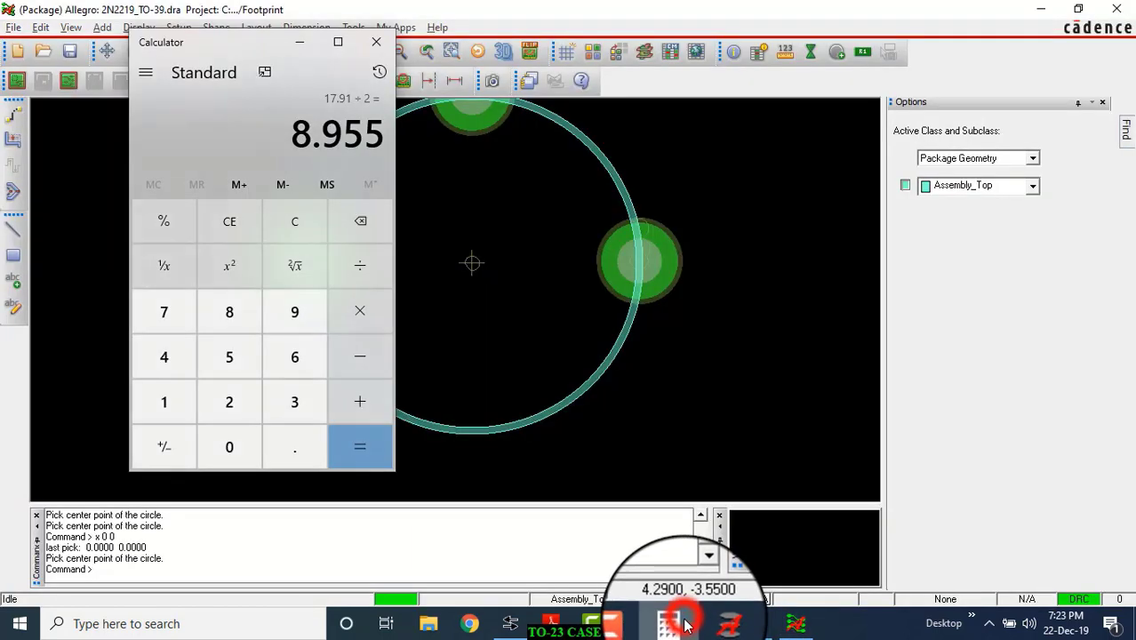
{"action": "left_click", "coordinate": [363, 263]}
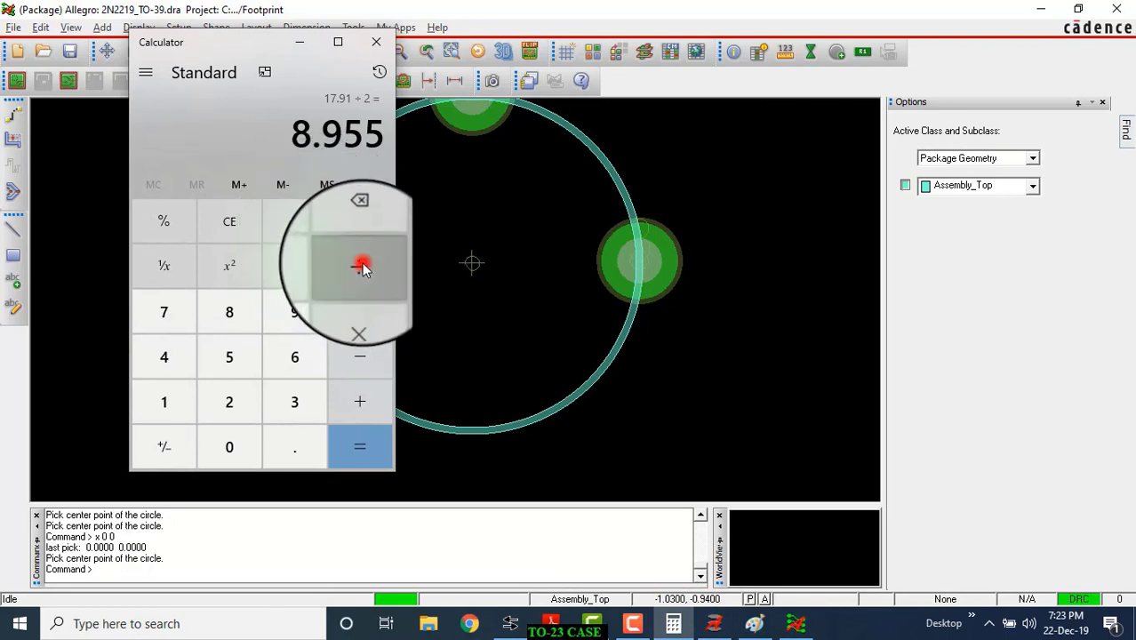
{"action": "left_click", "coordinate": [232, 403]}
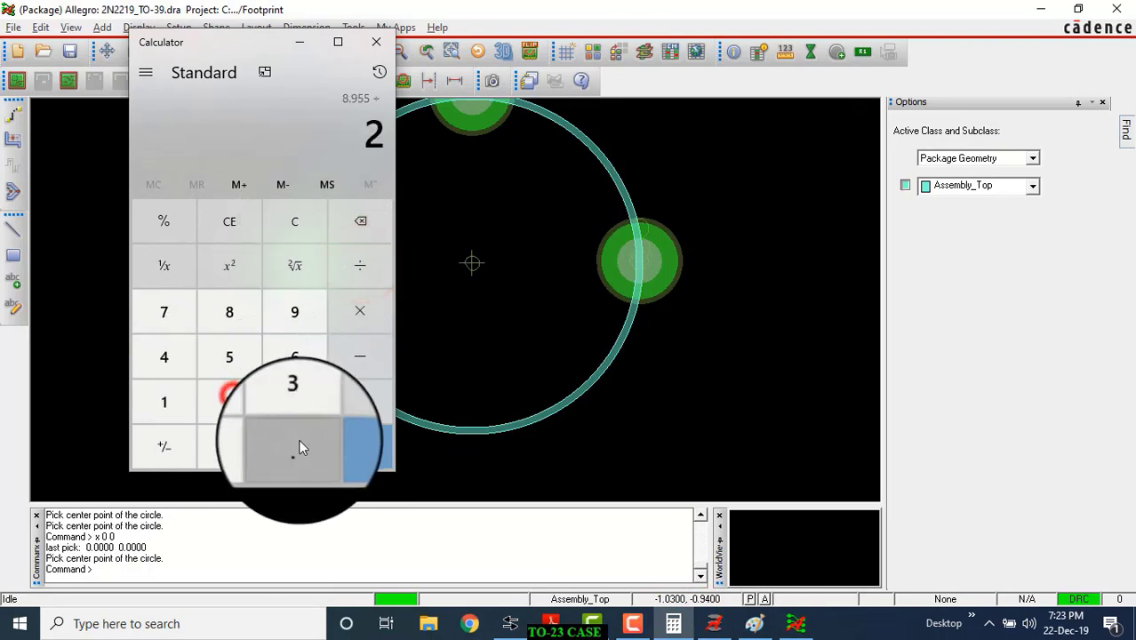
{"action": "left_click", "coordinate": [360, 445]}
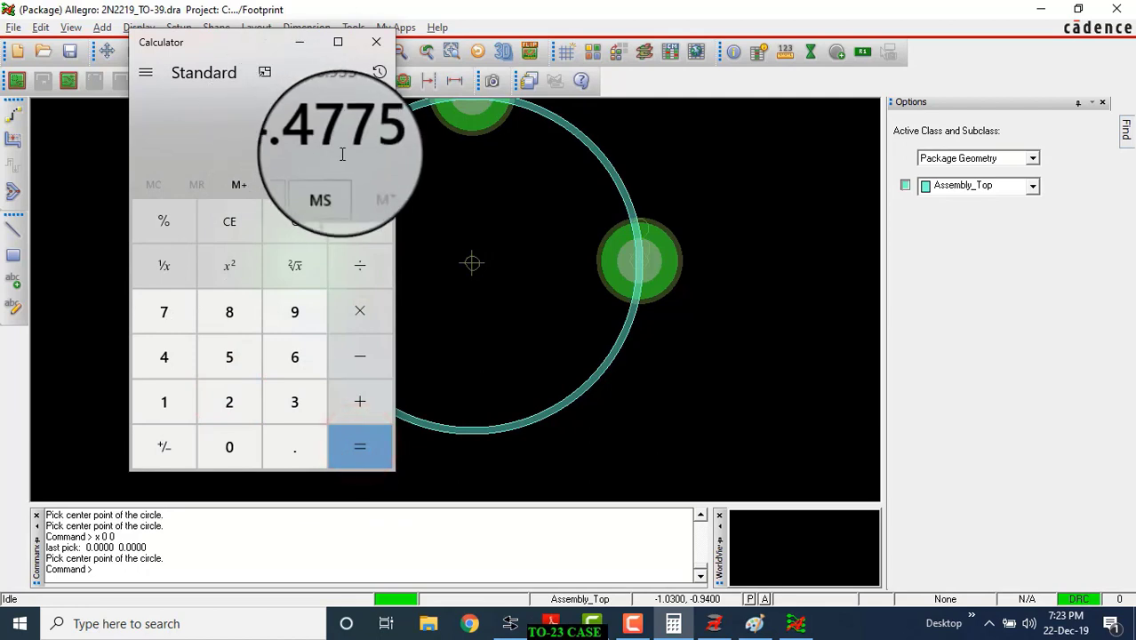
{"action": "left_click_drag", "start_coordinate": [355, 136], "coordinate": [383, 137]}
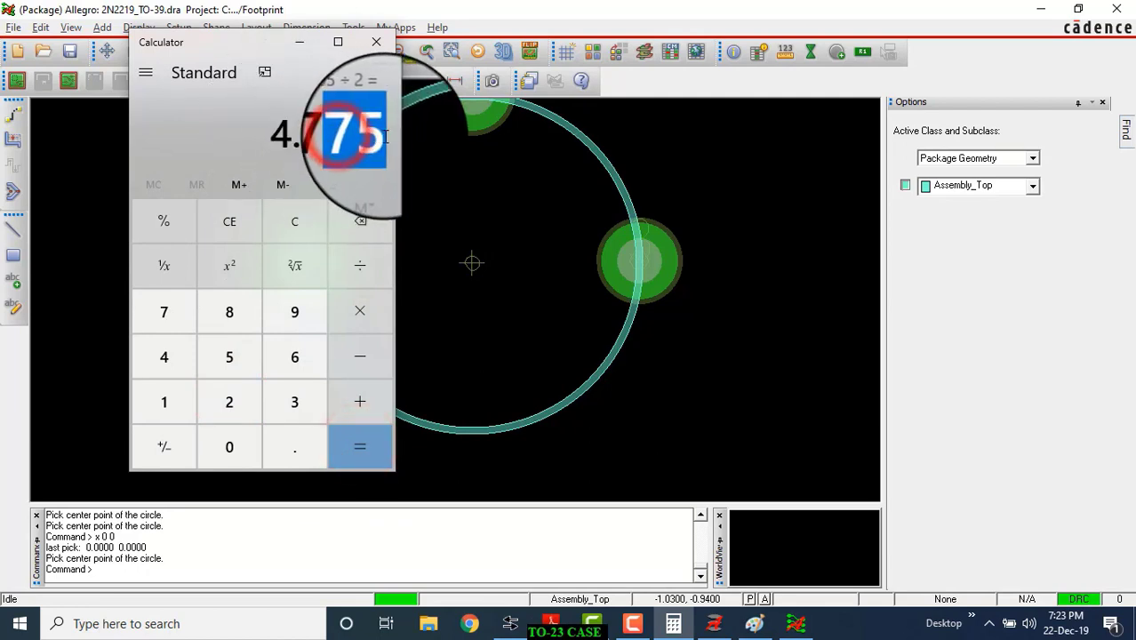
{"action": "left_click", "coordinate": [270, 130]}
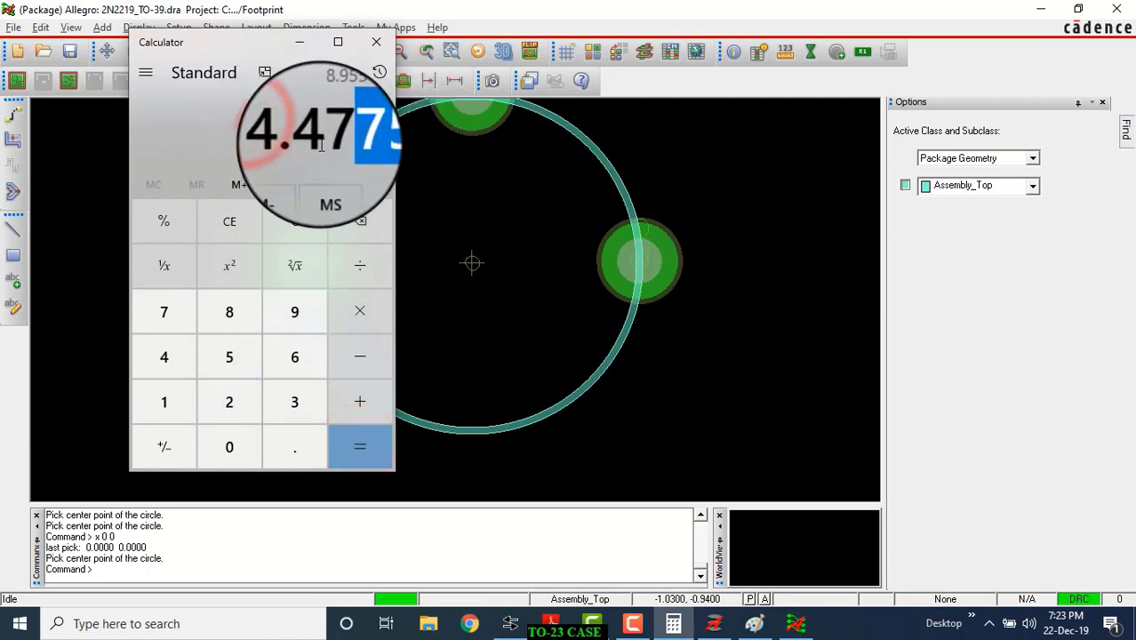
{"action": "left_click", "coordinate": [424, 12]}
- Start a new circle on the Package Geometry / Assembly_Top layer for the body outline
{"action": "scroll", "coordinate": [375, 188], "scroll_direction": "up", "scroll_amount": 2}
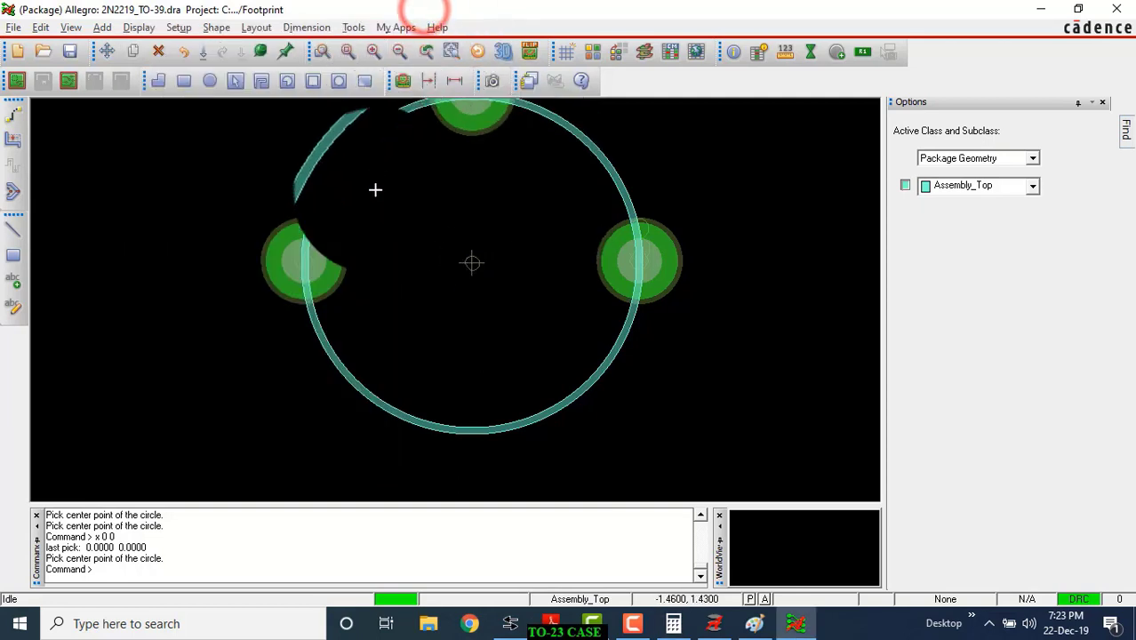
{"action": "scroll", "coordinate": [375, 188], "scroll_direction": "down", "scroll_amount": 3}
{"action": "left_click", "coordinate": [99, 26]}
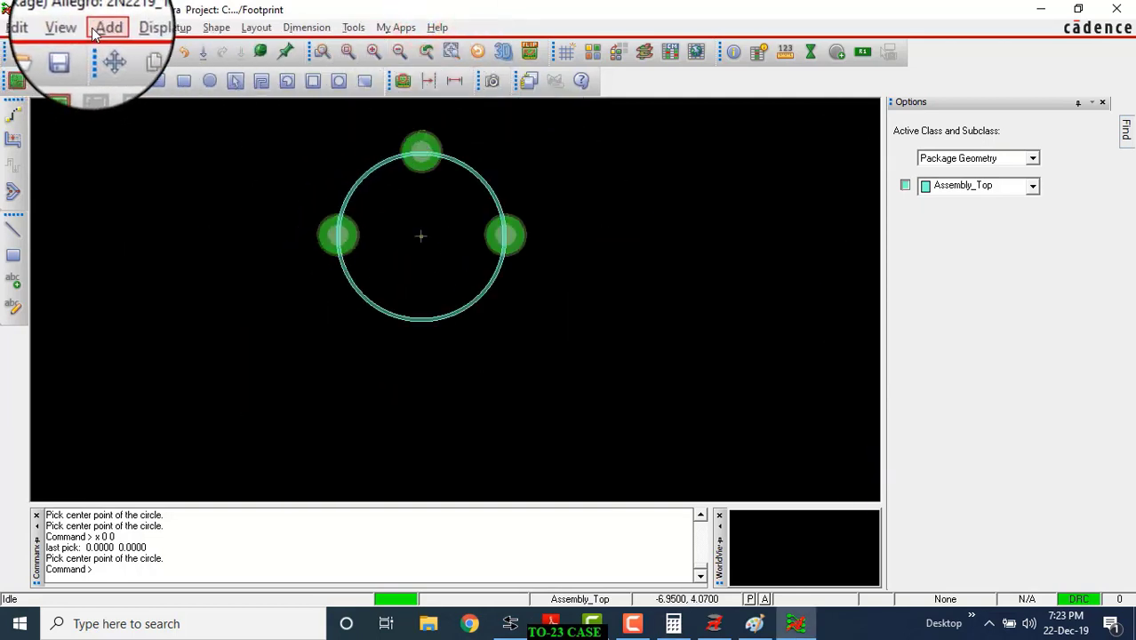
{"action": "left_click", "coordinate": [134, 105]}
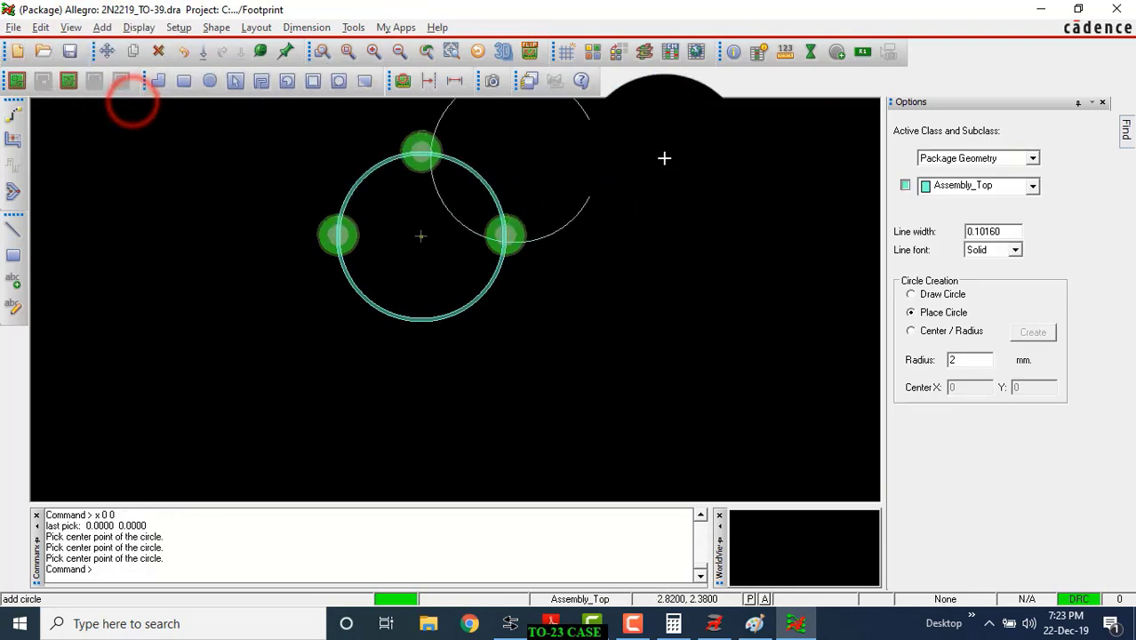
{"action": "left_click", "coordinate": [1029, 160]}
{"action": "left_click", "coordinate": [1026, 162]}
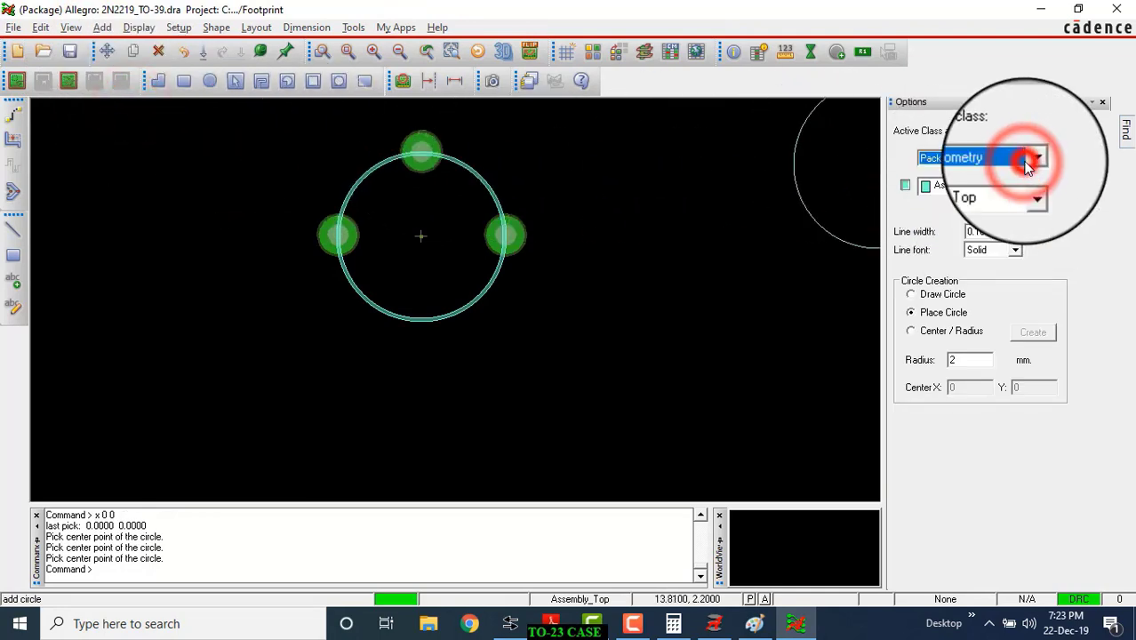
{"action": "left_click", "coordinate": [1019, 187]}
{"action": "left_click", "coordinate": [1020, 187]}
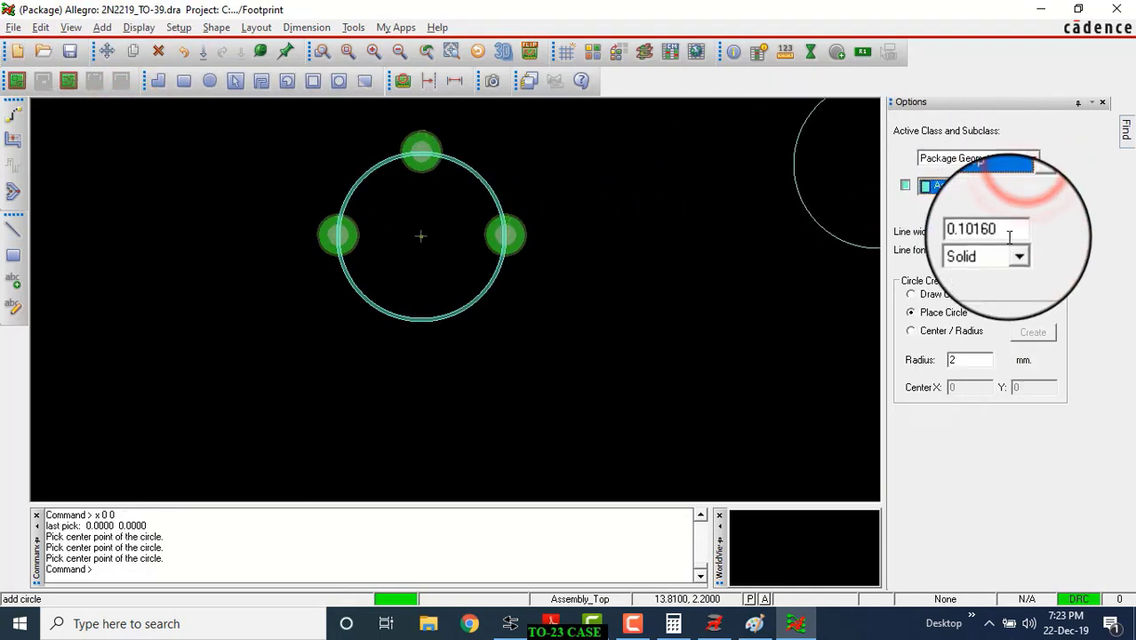
{"action": "double_click", "coordinate": [1006, 231]}
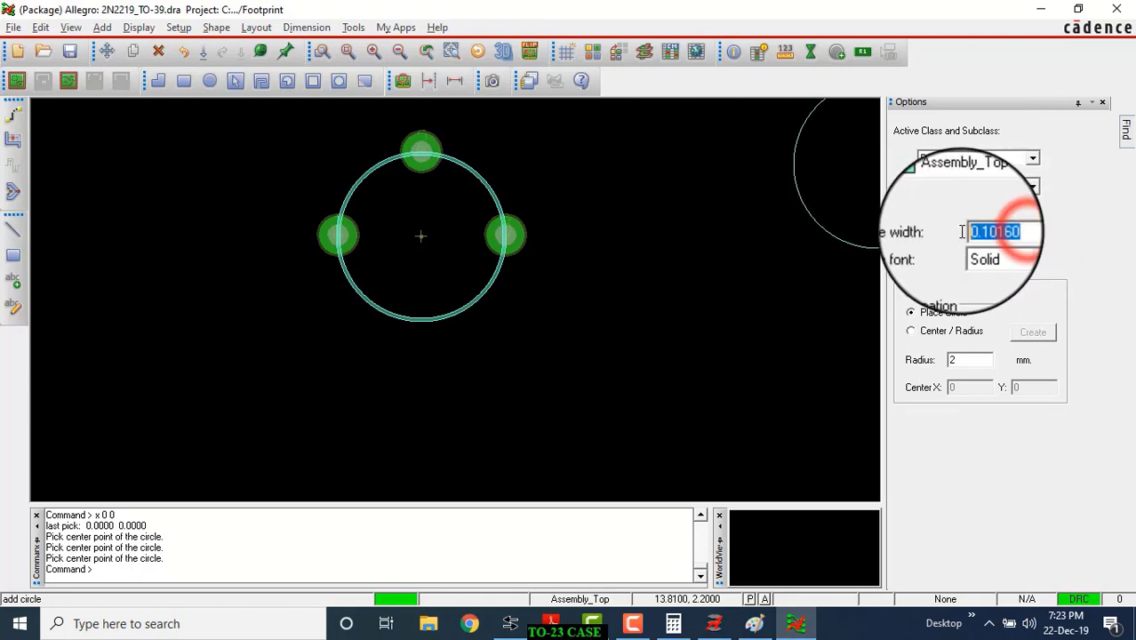
{"action": "left_click", "coordinate": [970, 359]}
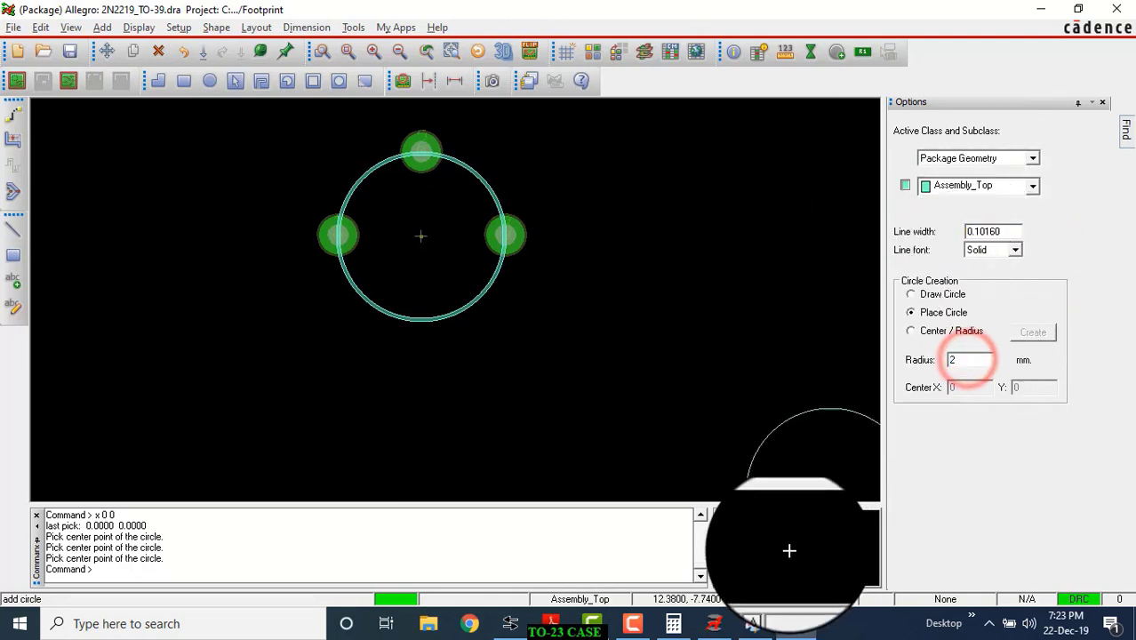
- Give the circle a 4.47 mm radius and centre it at x 0 0
{"action": "left_click", "coordinate": [674, 624]}
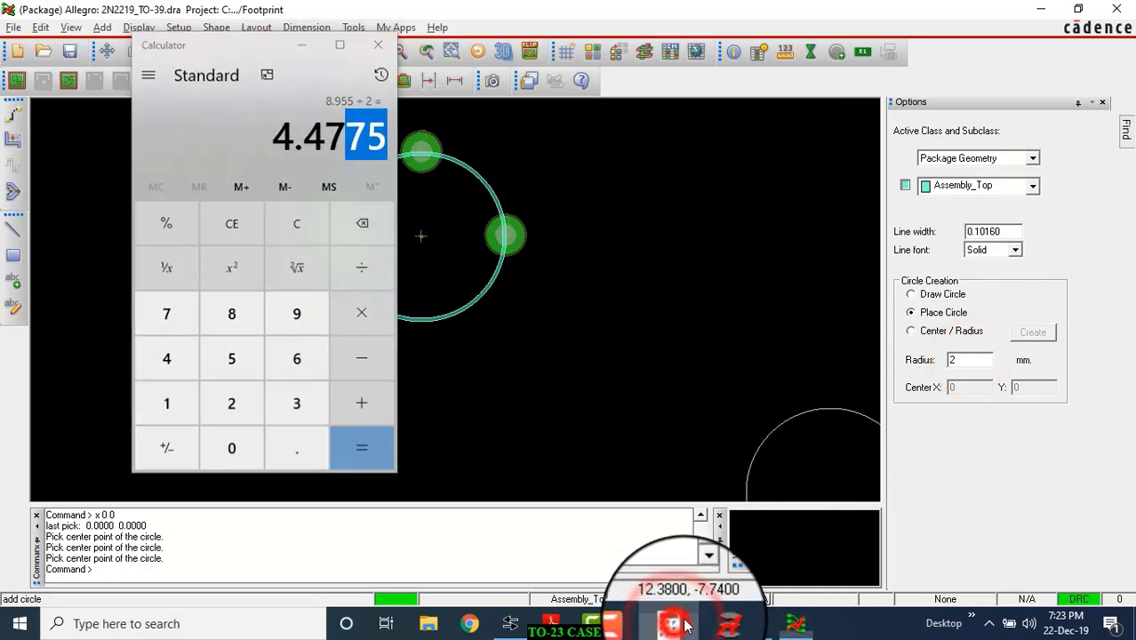
{"action": "left_click", "coordinate": [674, 624]}
{"action": "double_click", "coordinate": [987, 360]}
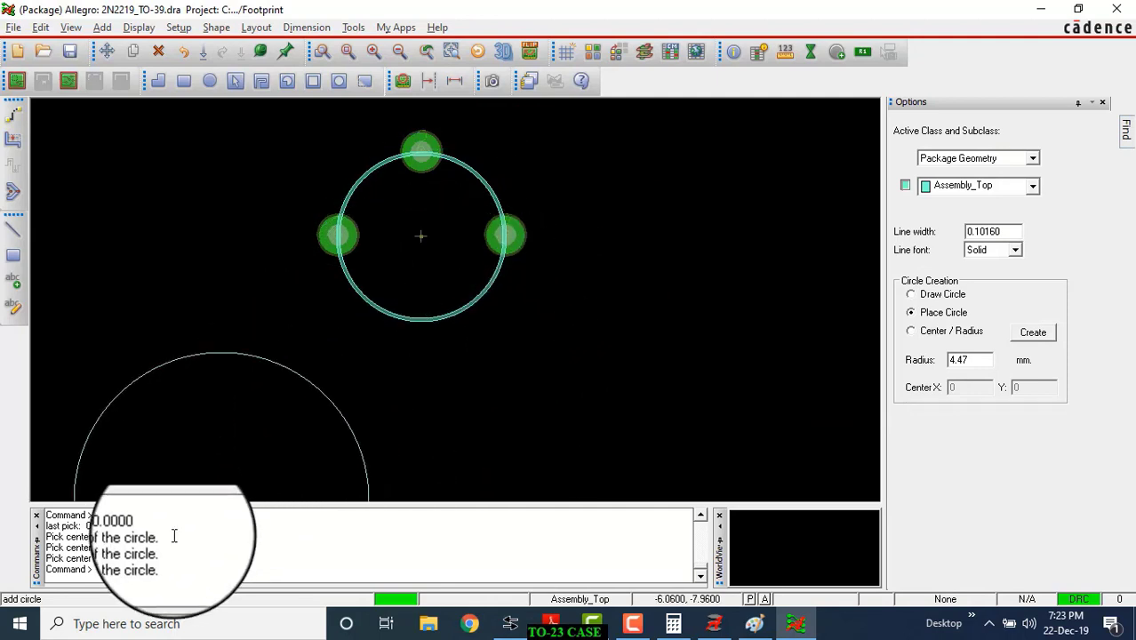
{"action": "left_click", "coordinate": [149, 569]}
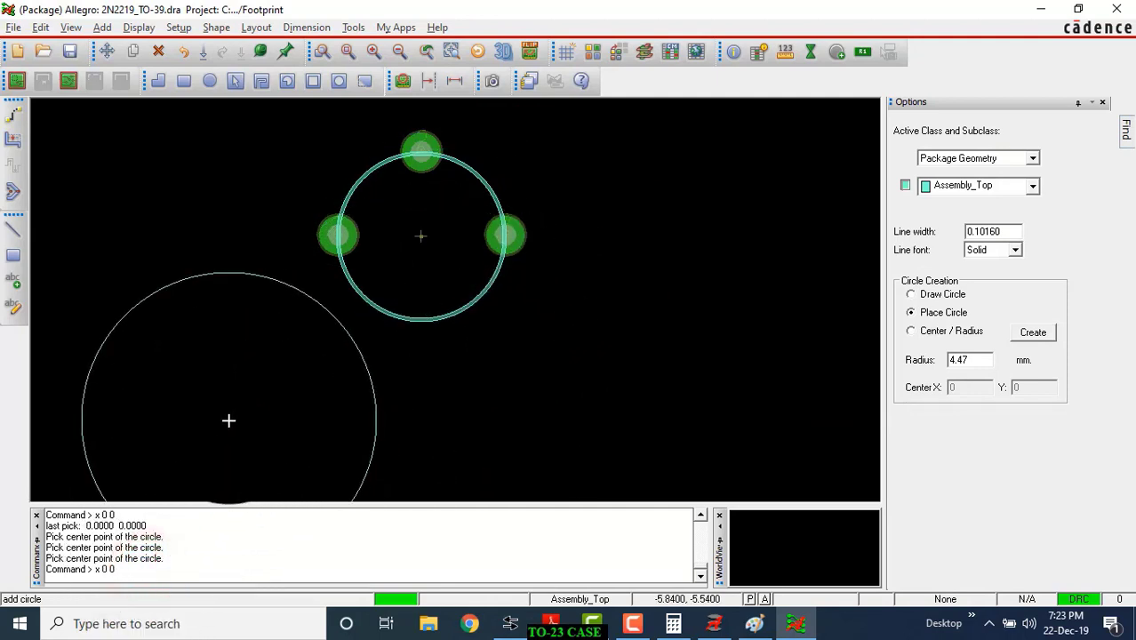
{"action": "key", "text": "Return"}
{"action": "right_click", "coordinate": [733, 232]}
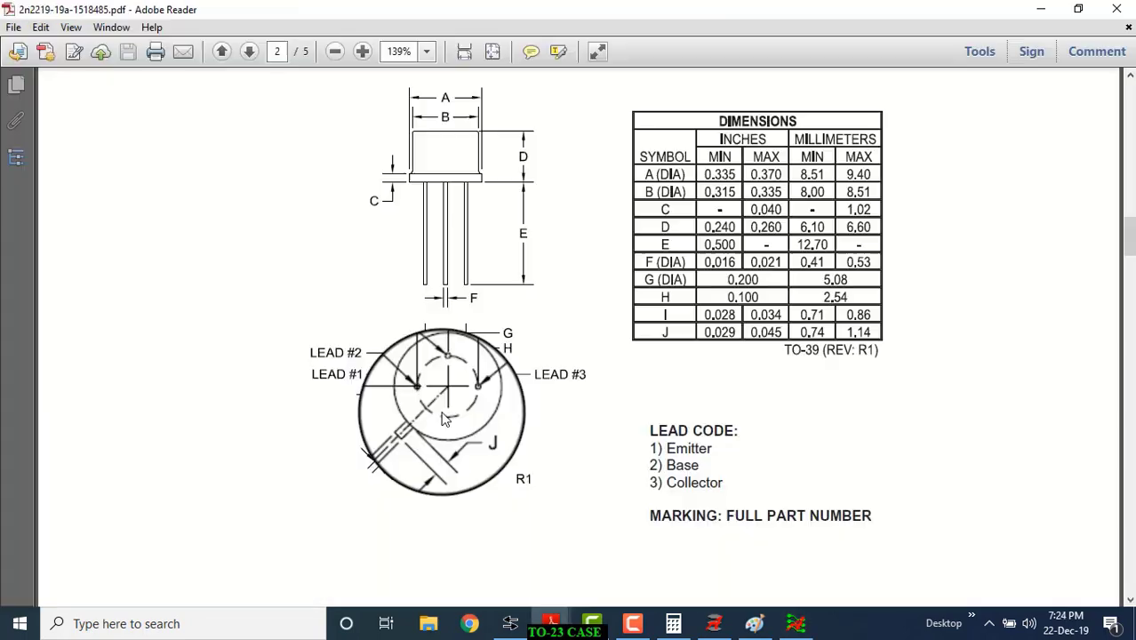
- Zoom in on the datasheet's 45° lead tab detail, then go back to the Allegro footprint
{"action": "scroll", "coordinate": [424, 420], "scroll_direction": "down", "scroll_amount": 1}
{"action": "scroll", "coordinate": [424, 403], "scroll_direction": "up", "scroll_amount": 4, "text": "ctrl"}
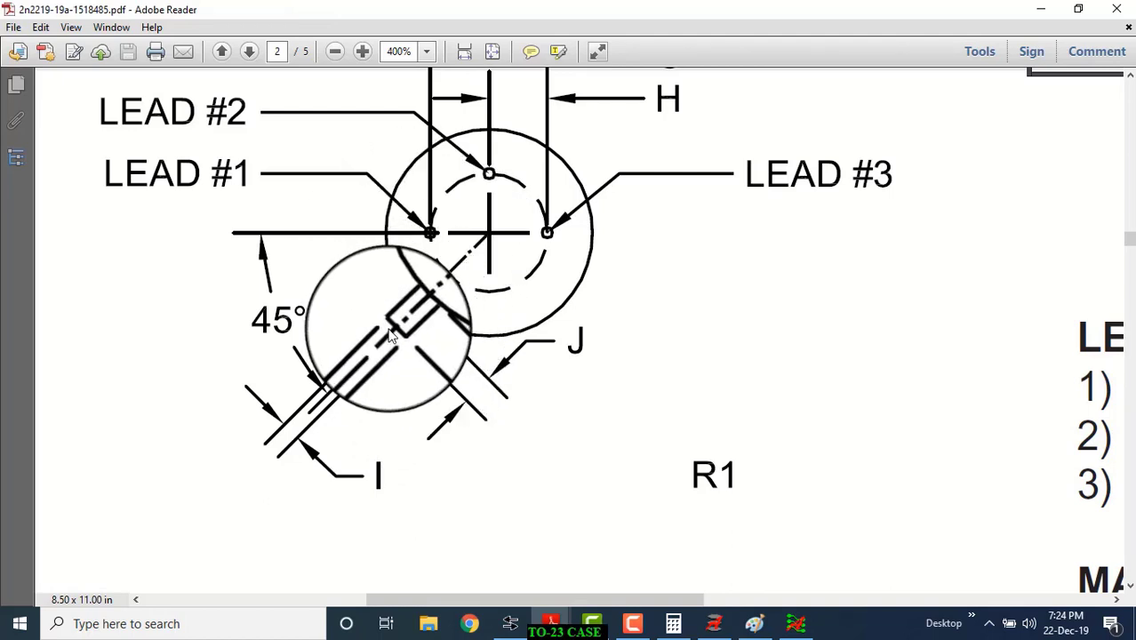
{"action": "left_click", "coordinate": [795, 624]}
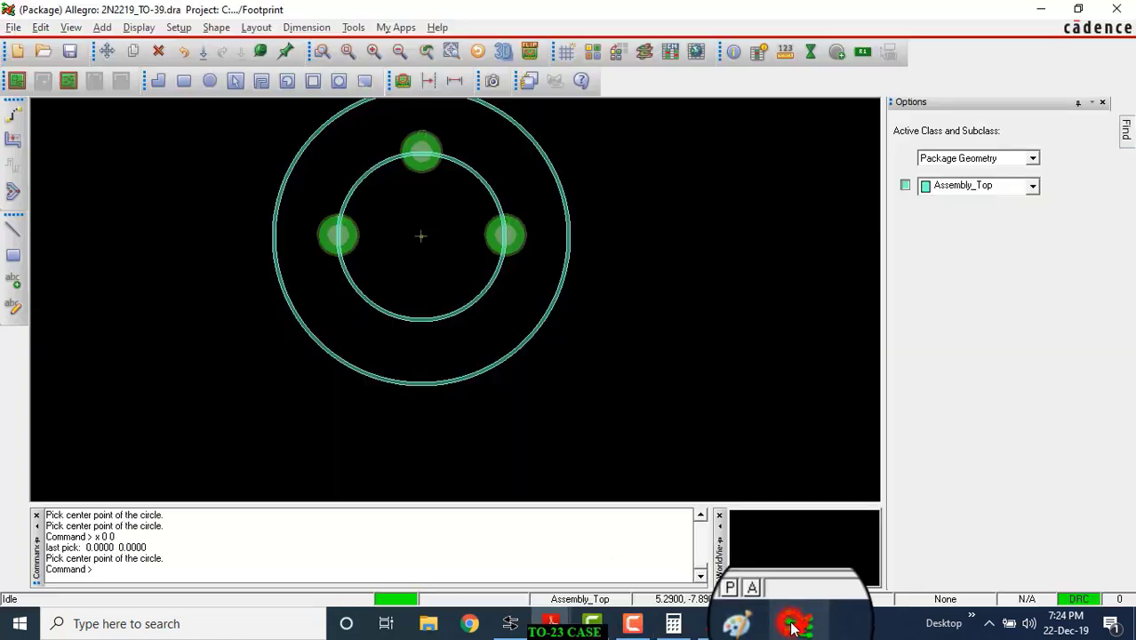
- Start drawing lines on the Package Geometry / Assembly_Top layer
{"action": "left_click", "coordinate": [102, 27]}
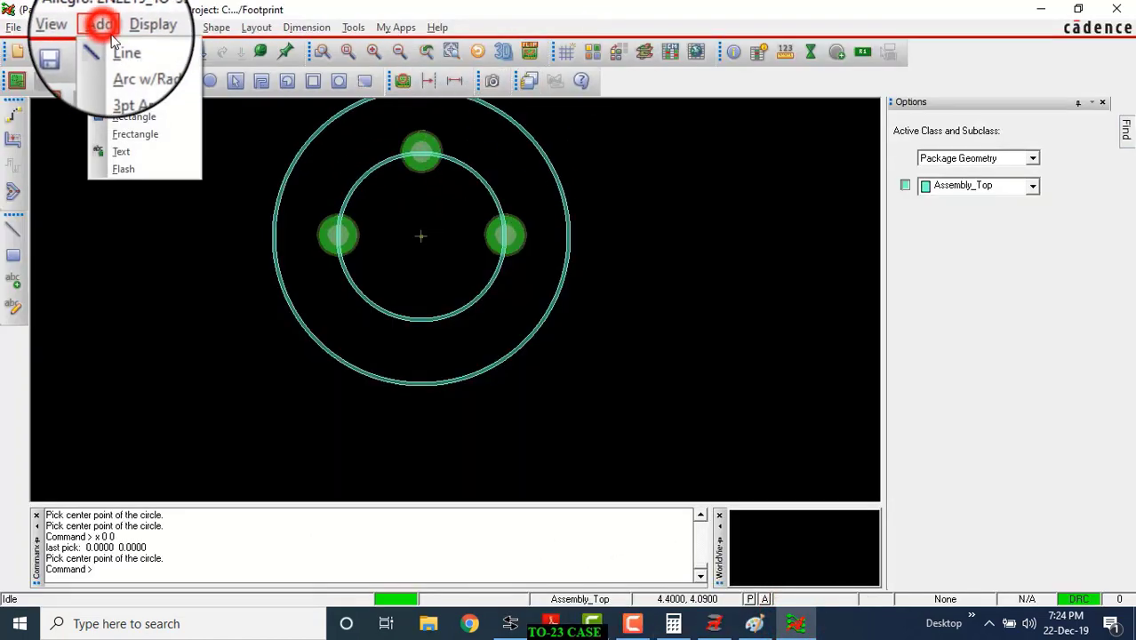
{"action": "left_click", "coordinate": [114, 46]}
{"action": "left_click", "coordinate": [994, 159]}
{"action": "left_click", "coordinate": [994, 159]}
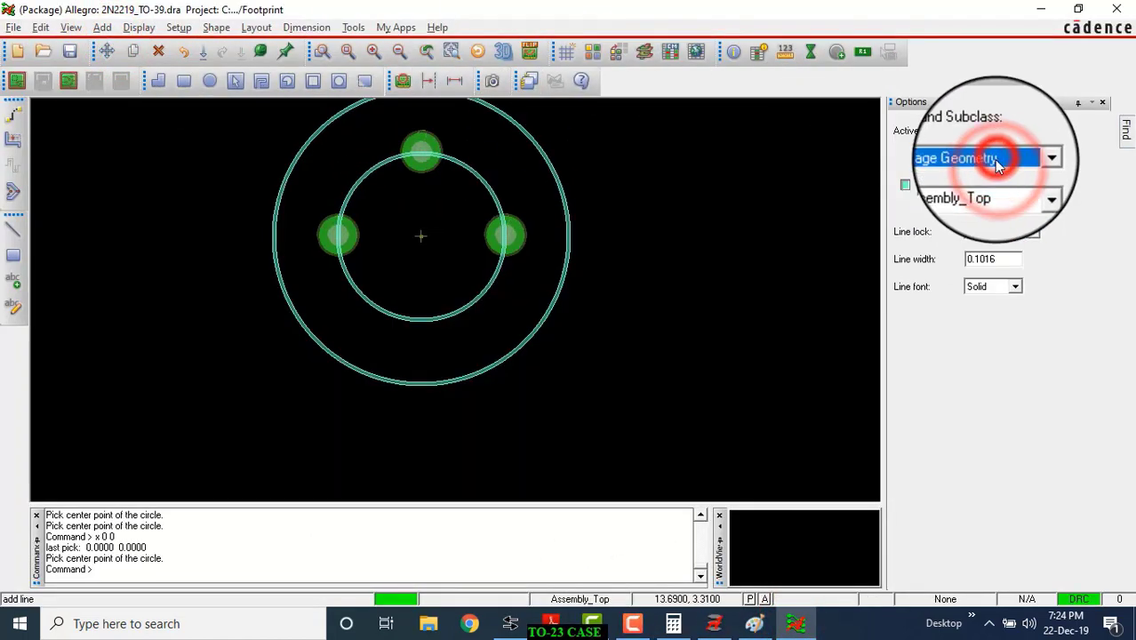
{"action": "left_click", "coordinate": [996, 159]}
{"action": "left_click", "coordinate": [997, 158]}
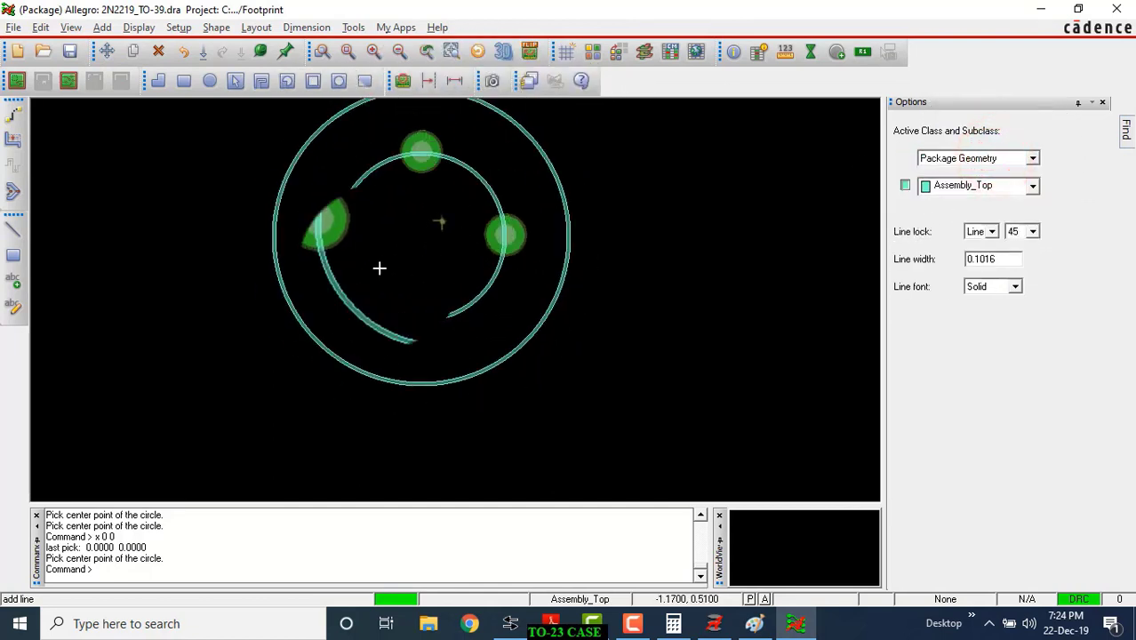
{"action": "left_click", "coordinate": [1014, 158]}
{"action": "left_click", "coordinate": [1012, 160]}
{"action": "left_click", "coordinate": [1014, 184]}
{"action": "left_click", "coordinate": [1014, 183]}
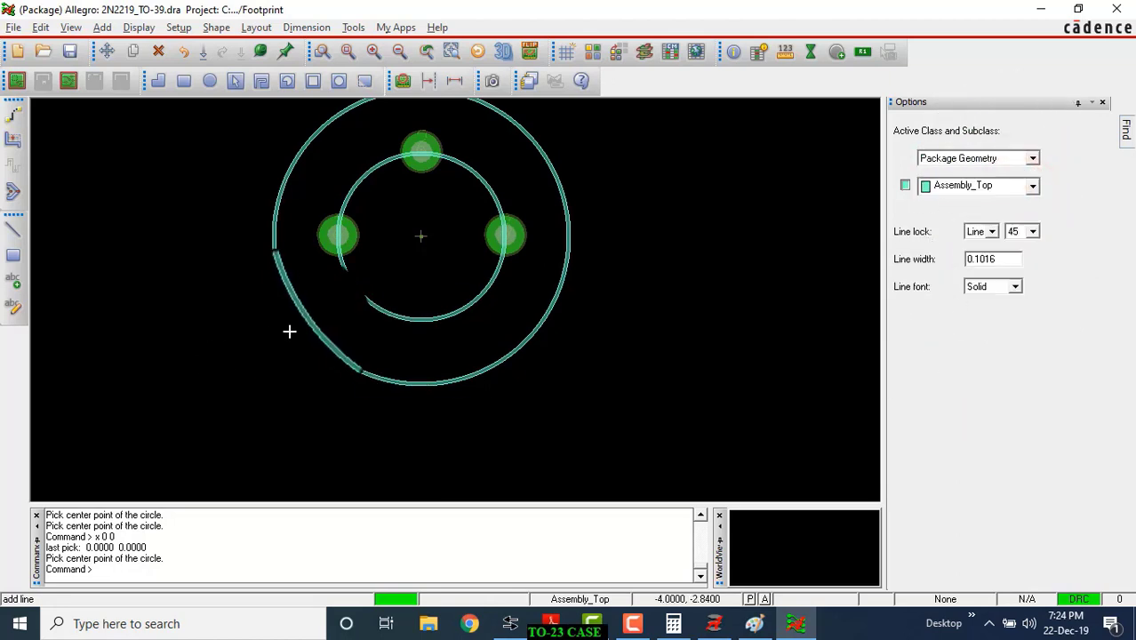
- Draw the 45° lead-tab outline on the outer body circle and end the line
{"action": "scroll", "coordinate": [295, 331], "scroll_direction": "up", "scroll_amount": 3}
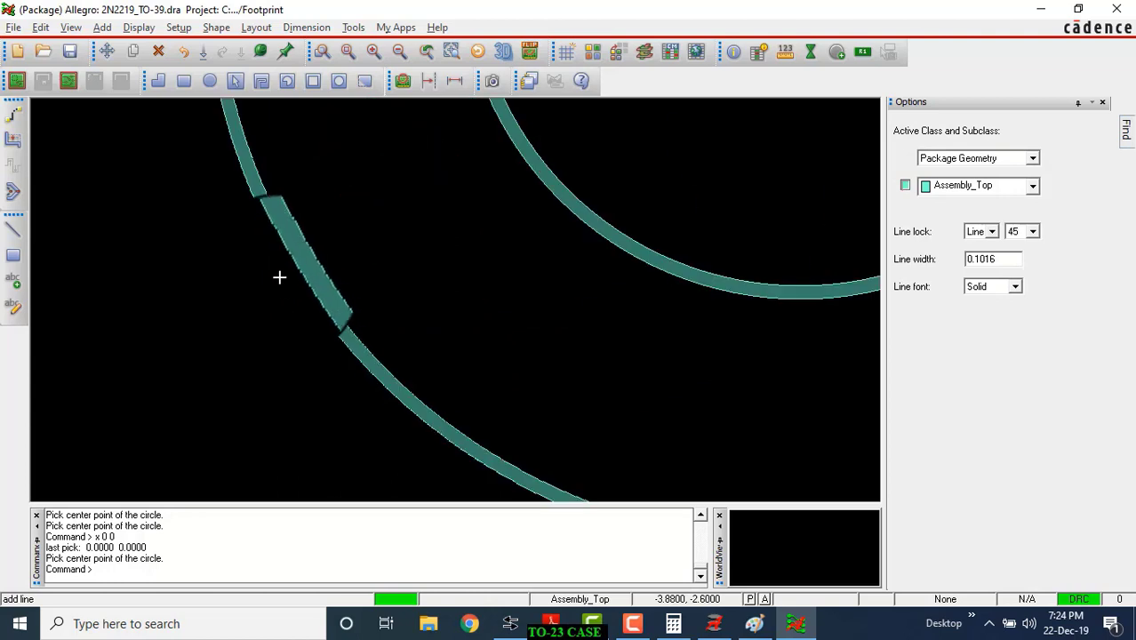
{"action": "left_click", "coordinate": [261, 196]}
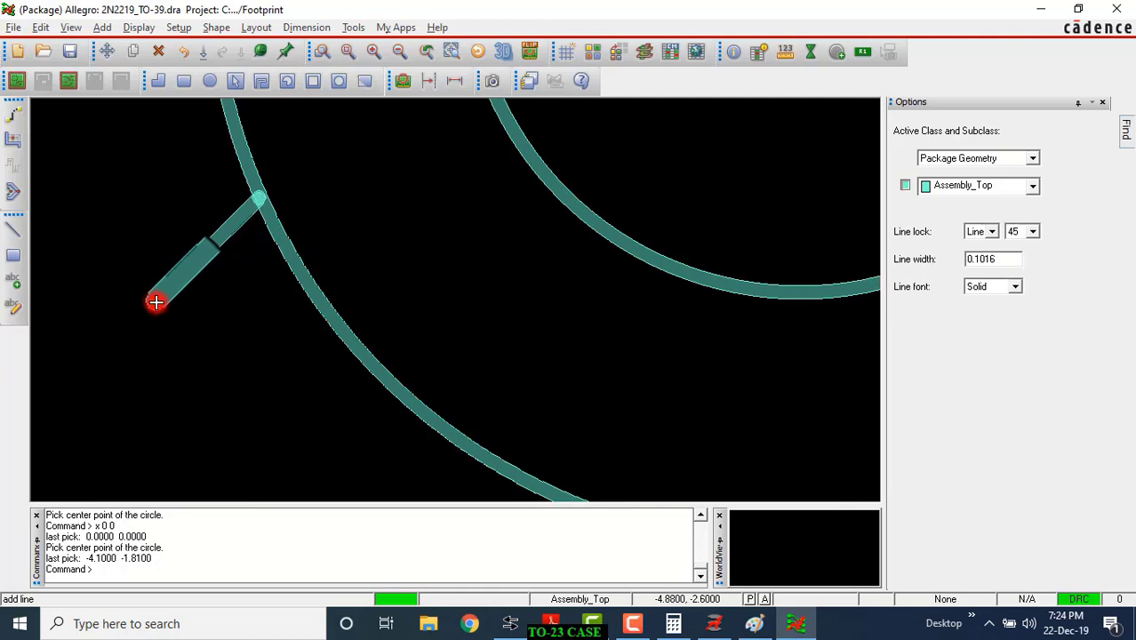
{"action": "left_click", "coordinate": [156, 303]}
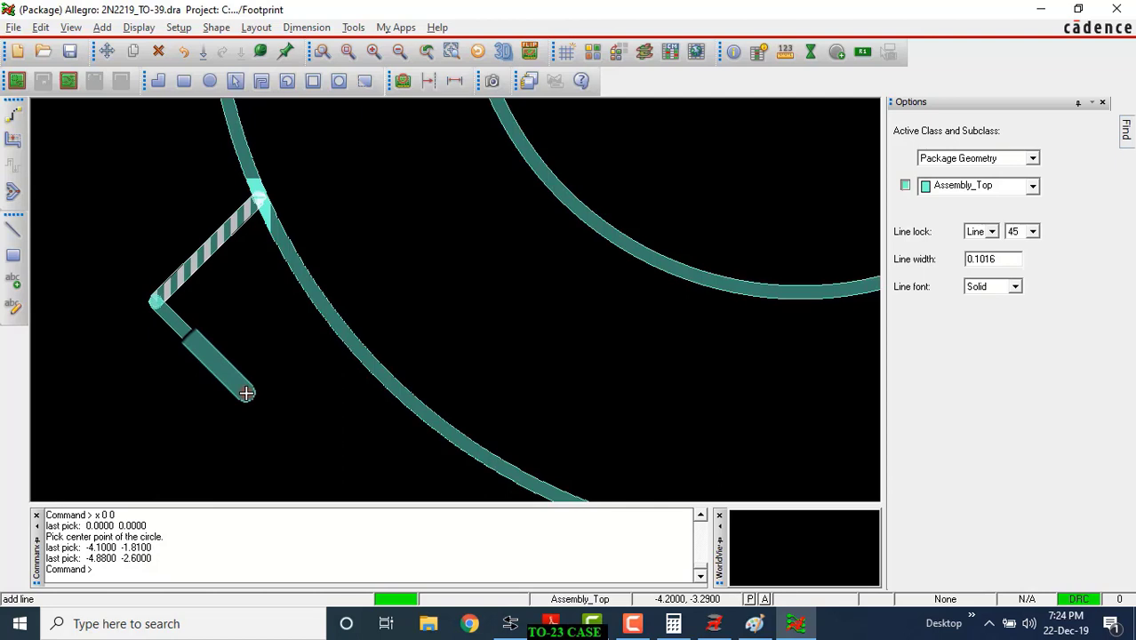
{"action": "left_click", "coordinate": [247, 393]}
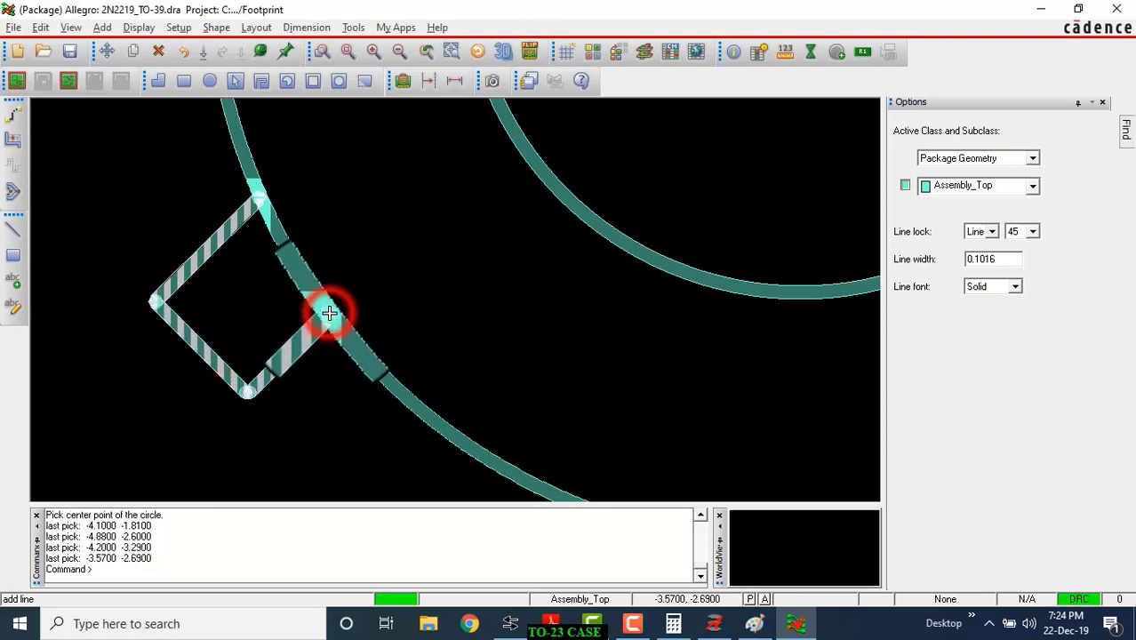
{"action": "right_click", "coordinate": [329, 313]}
{"action": "left_click", "coordinate": [368, 324]}
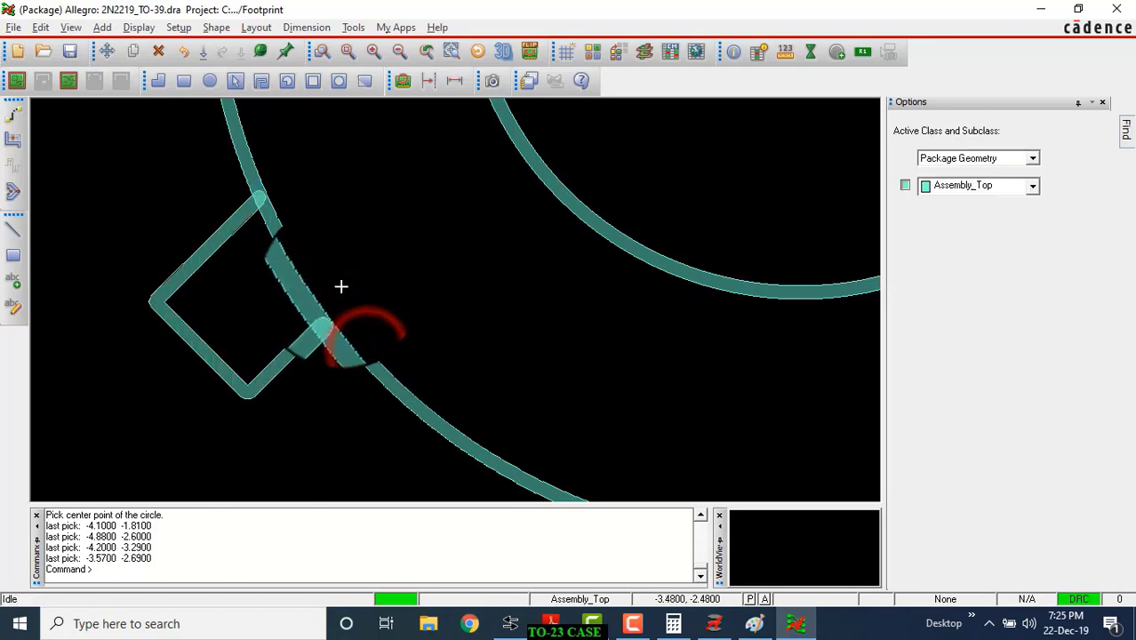
{"action": "scroll", "coordinate": [342, 284], "scroll_direction": "down", "scroll_amount": 4}
{"action": "scroll", "coordinate": [327, 282], "scroll_direction": "up", "scroll_amount": 4}
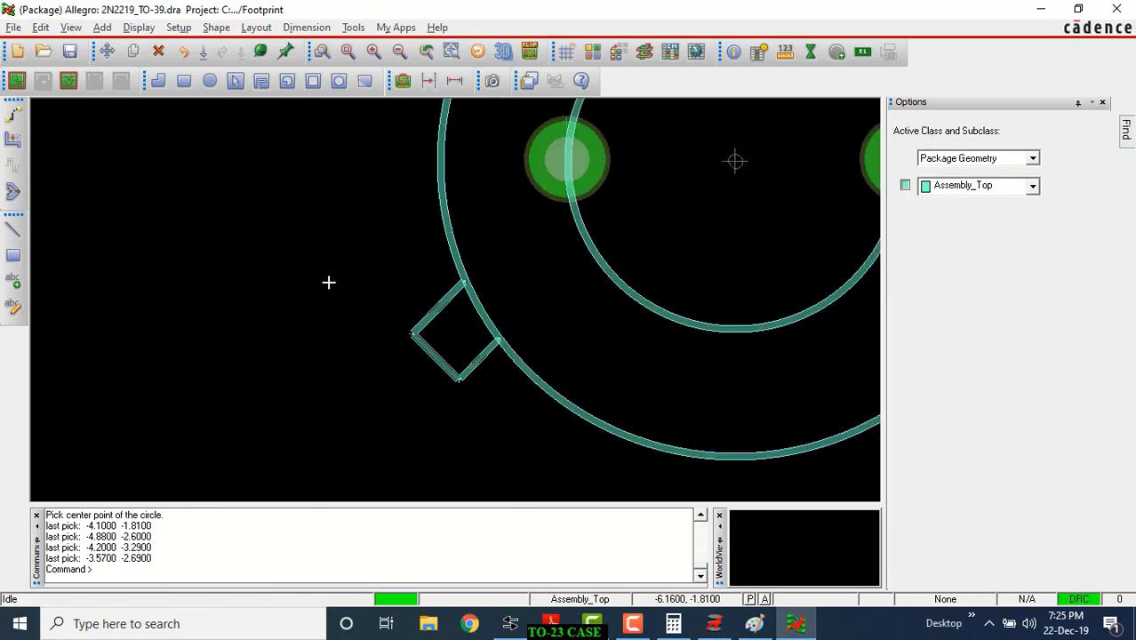
{"action": "scroll", "coordinate": [298, 292], "scroll_direction": "down", "scroll_amount": 2}
- Compare the footprint with the datasheet's TO-39 lead and tab drawing, then return to Allegro
{"action": "key", "text": "alt+Tab"}
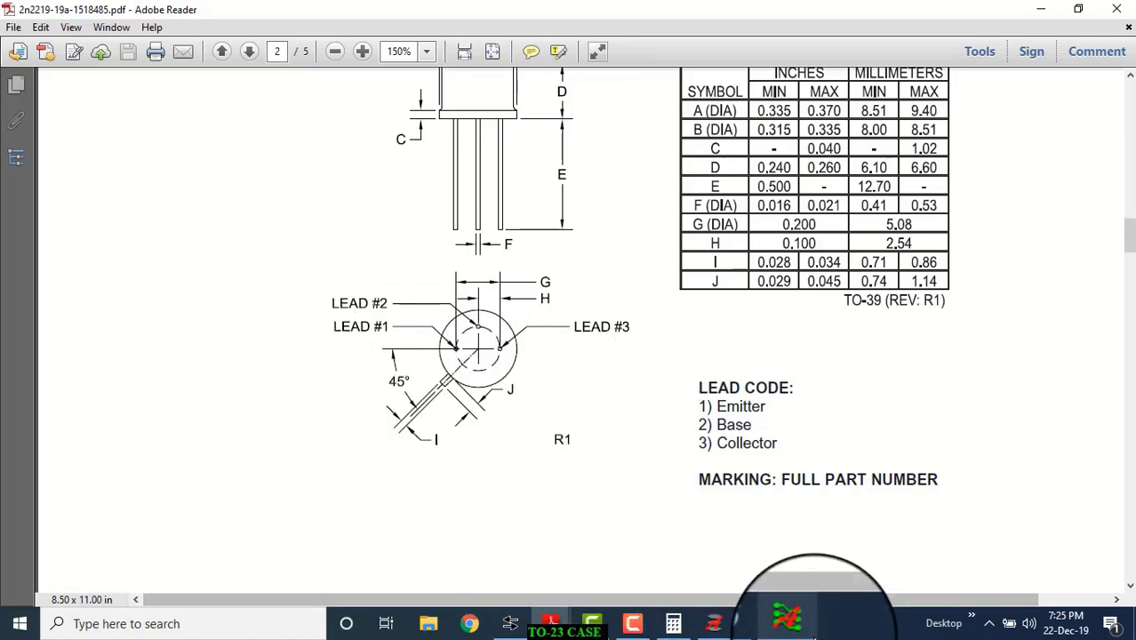
{"action": "left_click", "coordinate": [807, 626]}
{"action": "scroll", "coordinate": [583, 327], "scroll_direction": "down", "scroll_amount": 1}
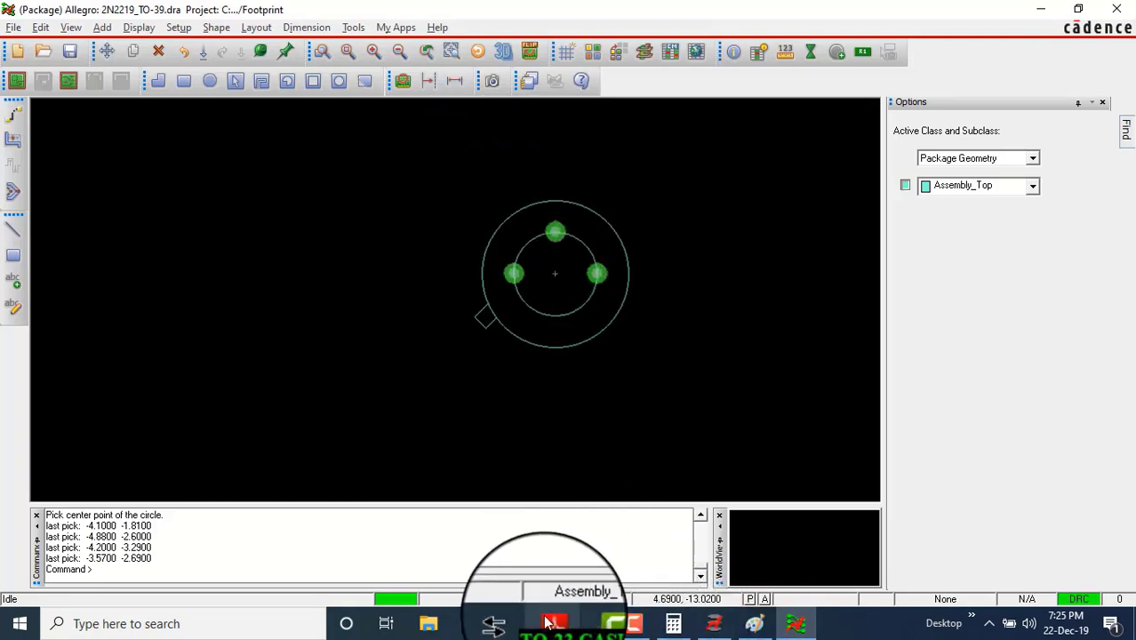
{"action": "mouse_move", "coordinate": [551, 625]}
{"action": "left_click", "coordinate": [456, 562]}
{"action": "scroll", "coordinate": [490, 364], "scroll_direction": "up", "scroll_amount": 4, "text": "ctrl"}
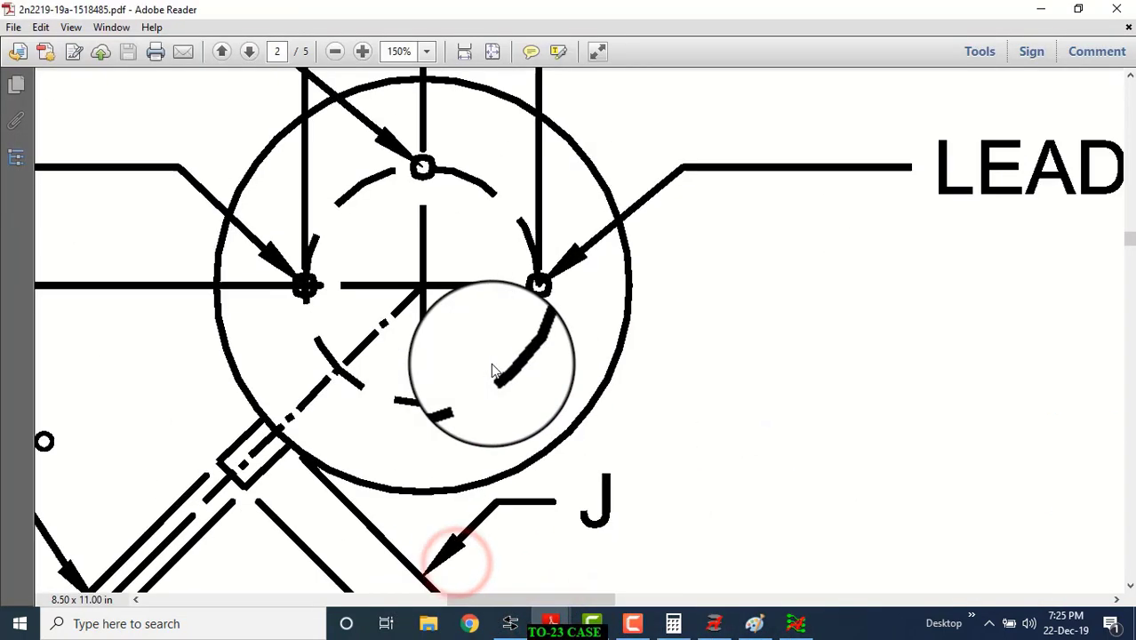
{"action": "left_click", "coordinate": [796, 623]}
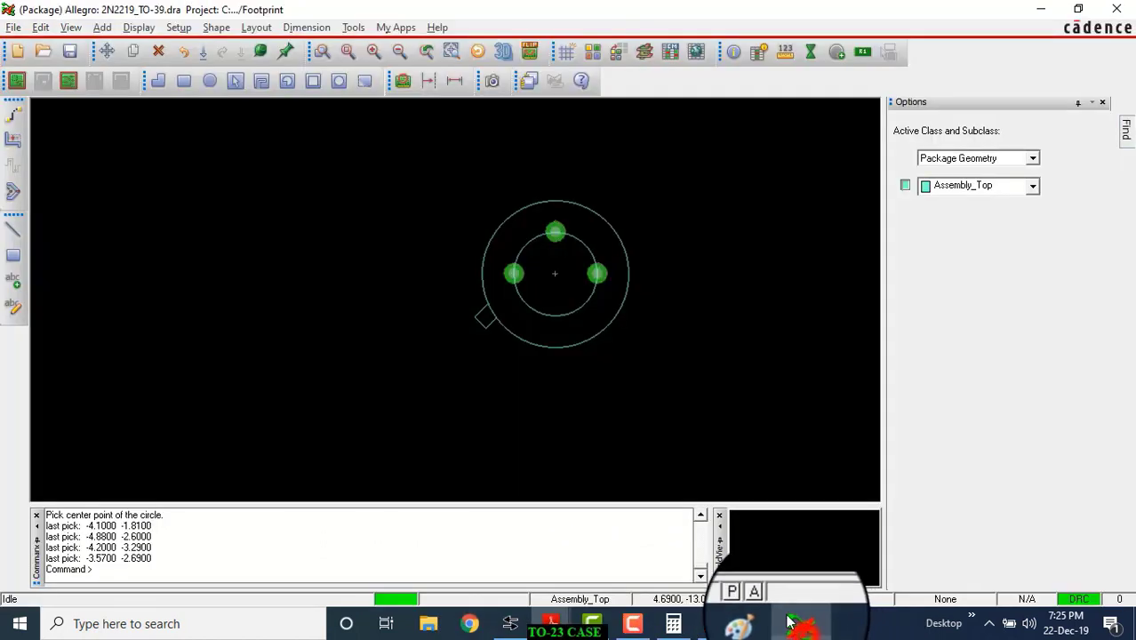
{"action": "scroll", "coordinate": [575, 317], "scroll_direction": "up", "scroll_amount": 2}
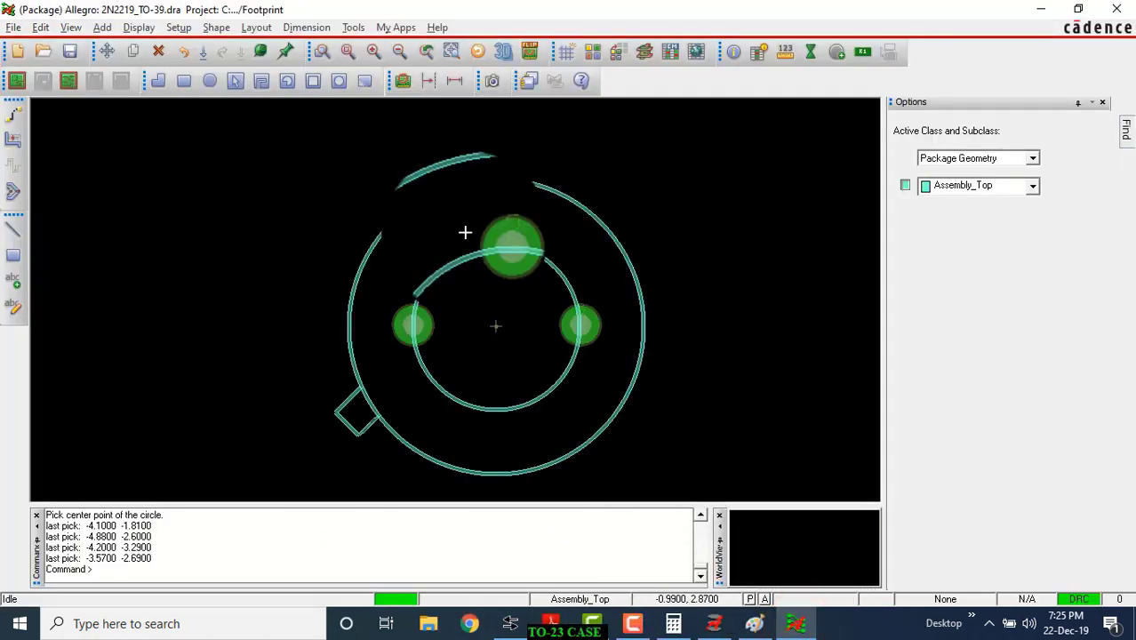
- Place a '#' Ref Des / Assembly_Top label at -0.63, 0.65 inside the pin circle
{"action": "left_click", "coordinate": [102, 28]}
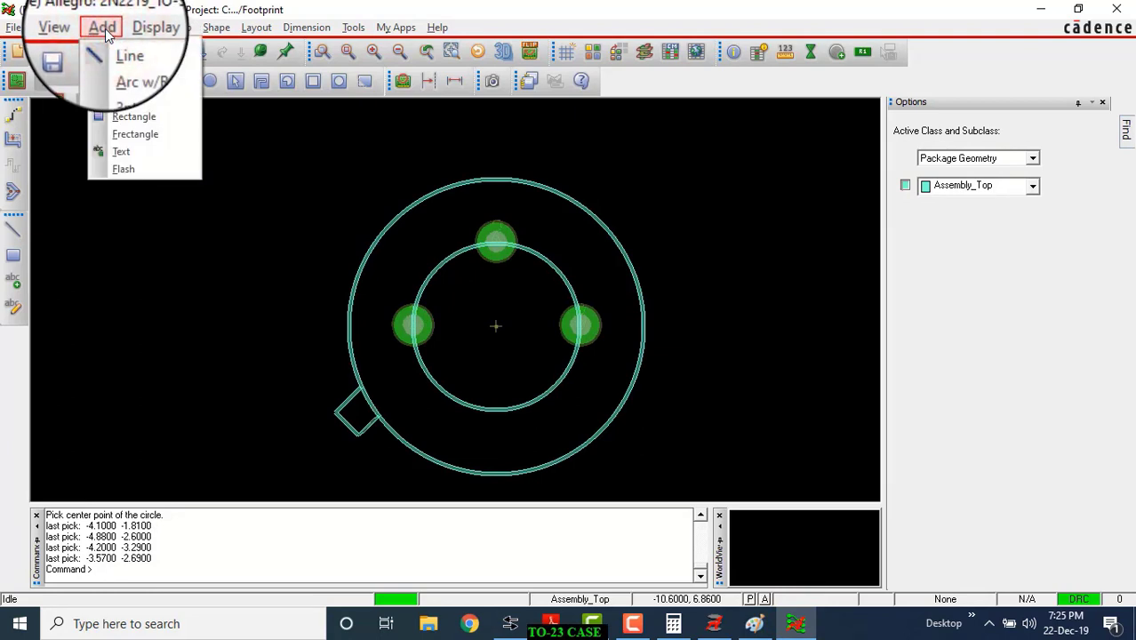
{"action": "left_click", "coordinate": [121, 151]}
{"action": "left_click", "coordinate": [1033, 148]}
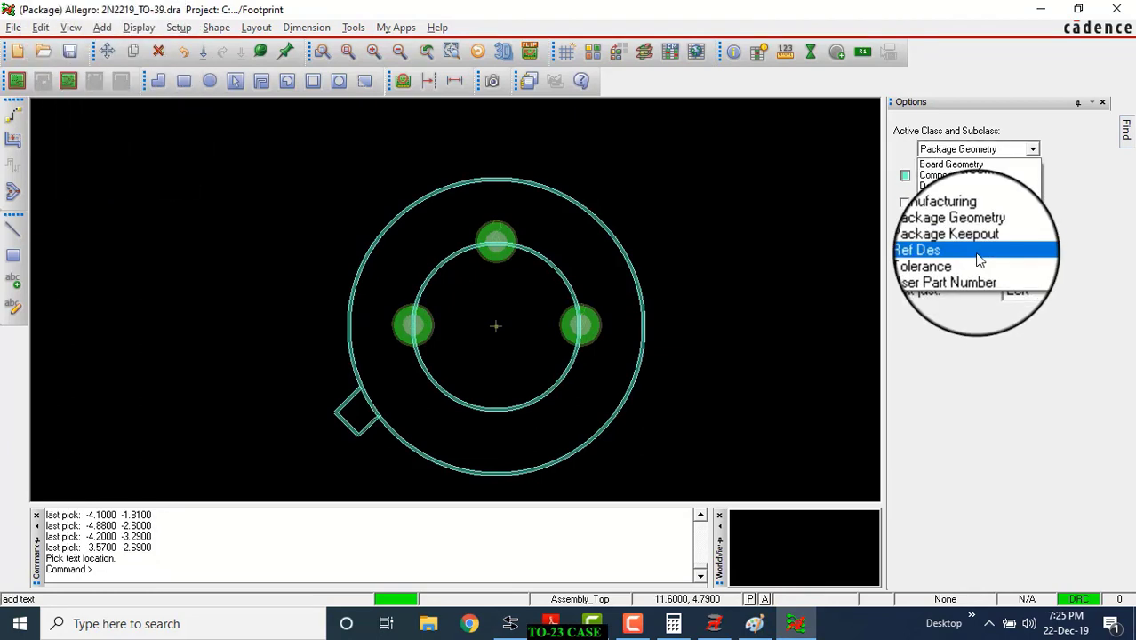
{"action": "left_click", "coordinate": [979, 258]}
{"action": "left_click", "coordinate": [1033, 177]}
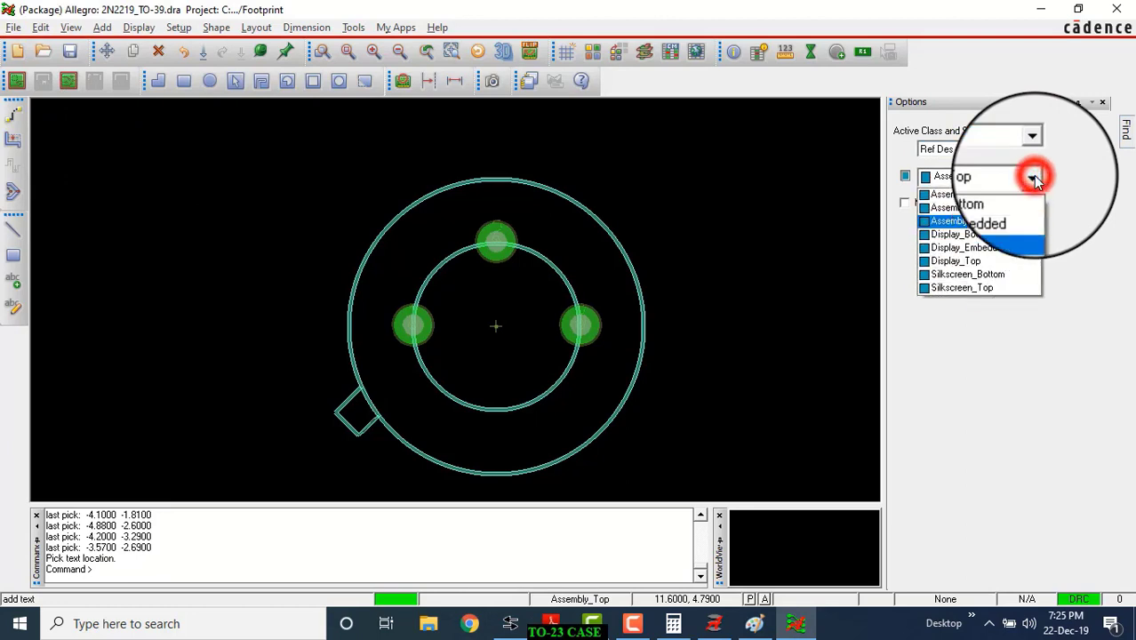
{"action": "left_click", "coordinate": [956, 220]}
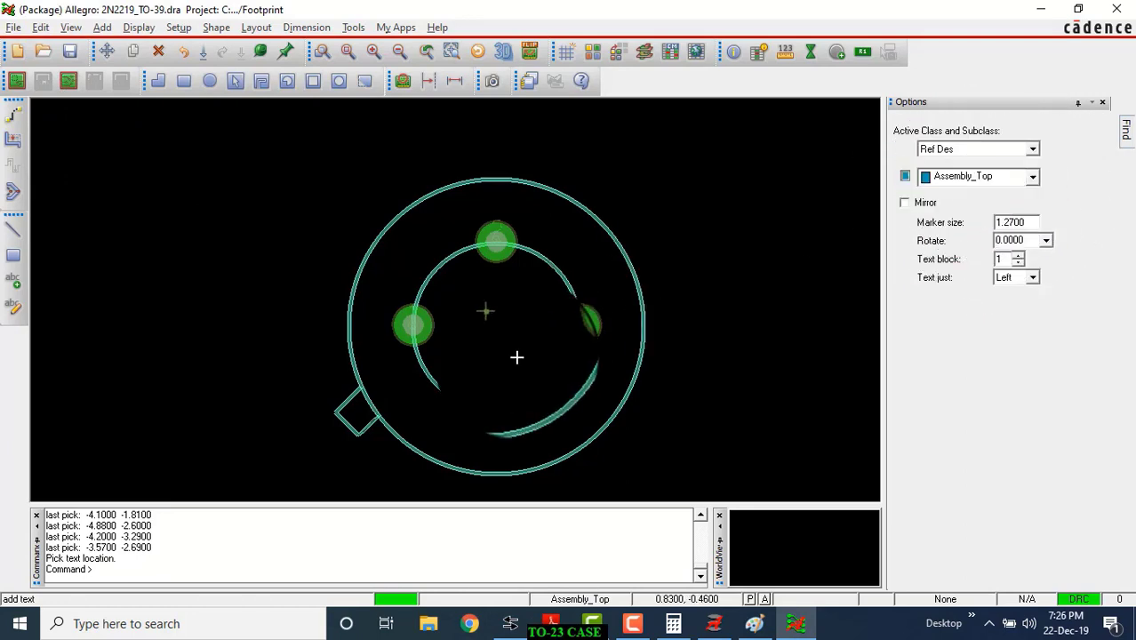
{"action": "left_click", "coordinate": [475, 307]}
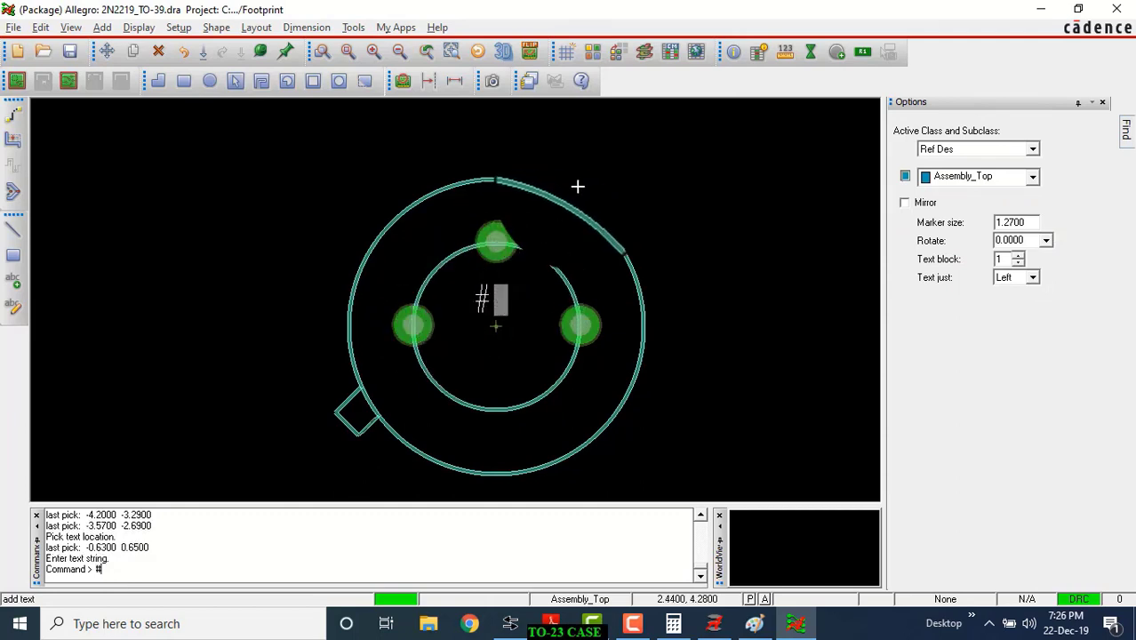
{"action": "right_click", "coordinate": [565, 179]}
{"action": "left_click", "coordinate": [605, 194]}
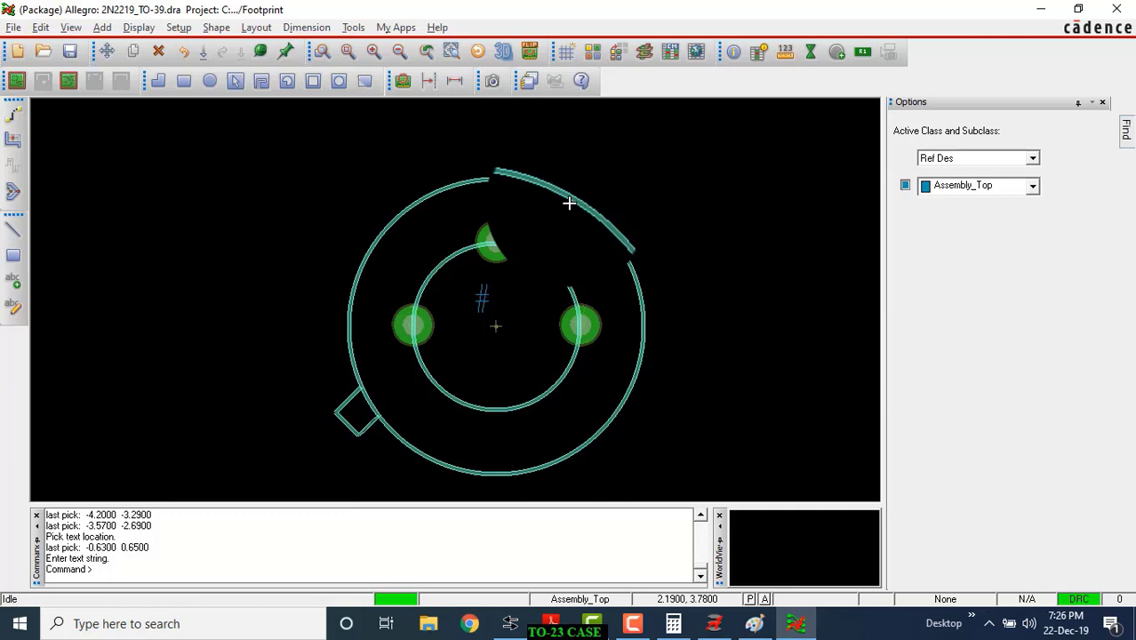
{"action": "left_click", "coordinate": [102, 27]}
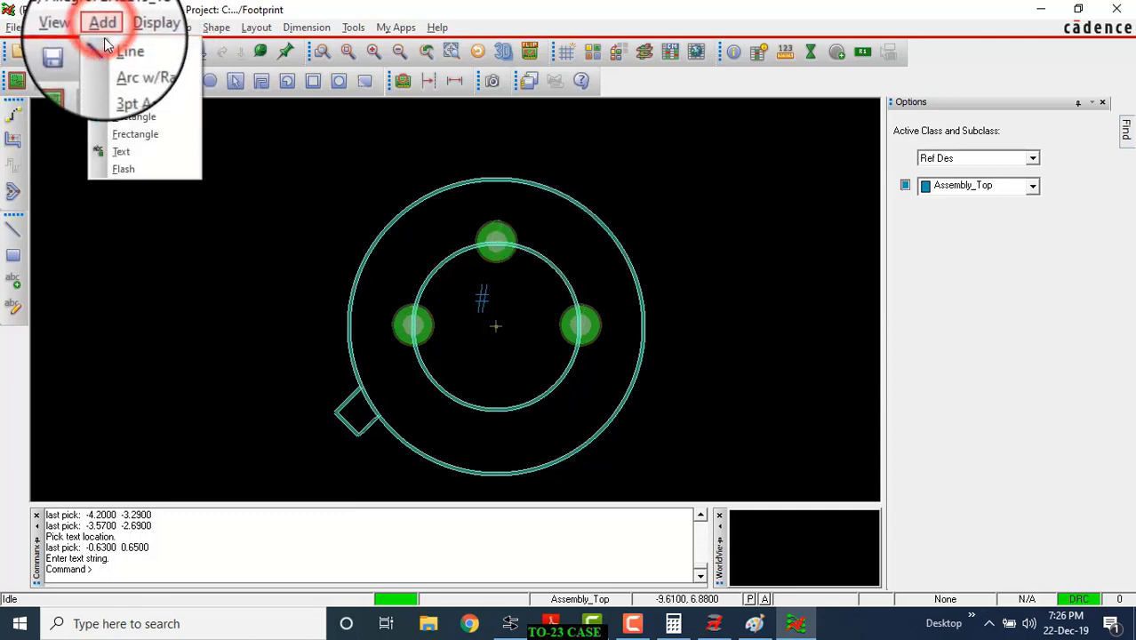
- Start a new circle on Package Geometry / Silkscreen_Top
{"action": "left_click", "coordinate": [122, 99]}
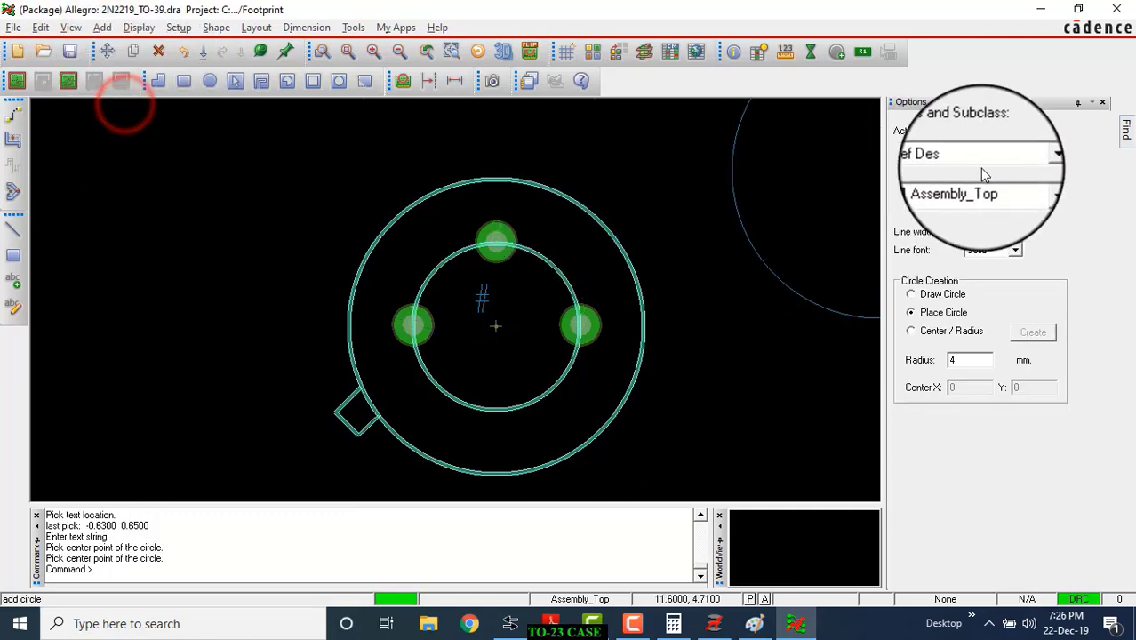
{"action": "left_click", "coordinate": [1046, 145]}
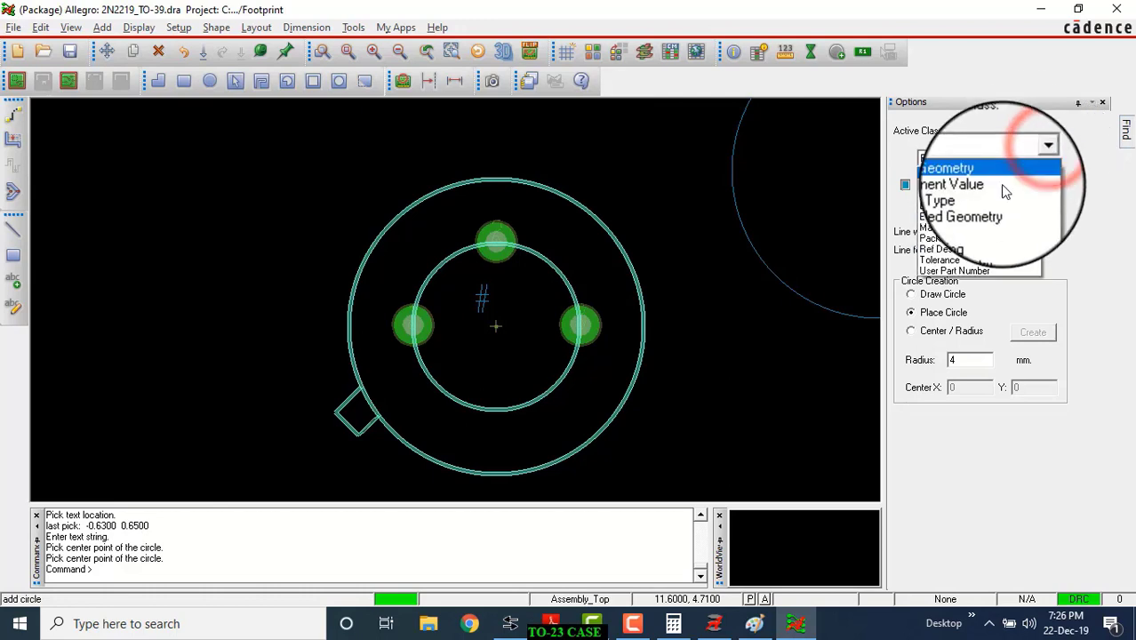
{"action": "left_click", "coordinate": [987, 237]}
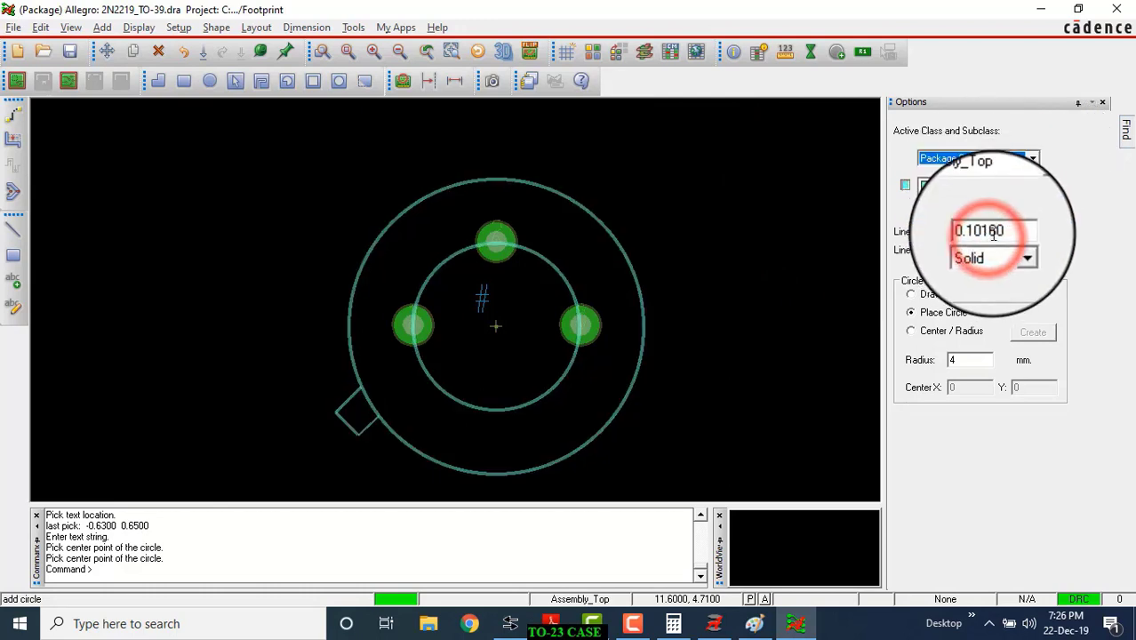
{"action": "left_click", "coordinate": [1032, 185]}
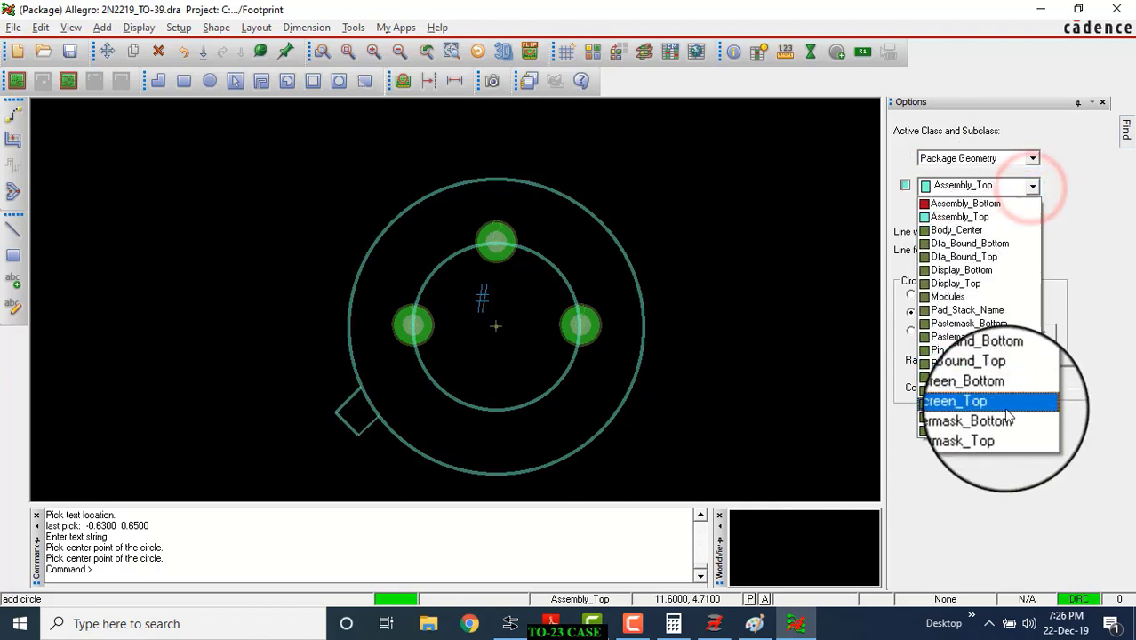
{"action": "left_click", "coordinate": [1004, 406]}
- Set 0.1542 line width and fixed-radius placement, and bring up the 8.955 ÷ 2 = 4.4775 radius
{"action": "double_click", "coordinate": [1009, 231]}
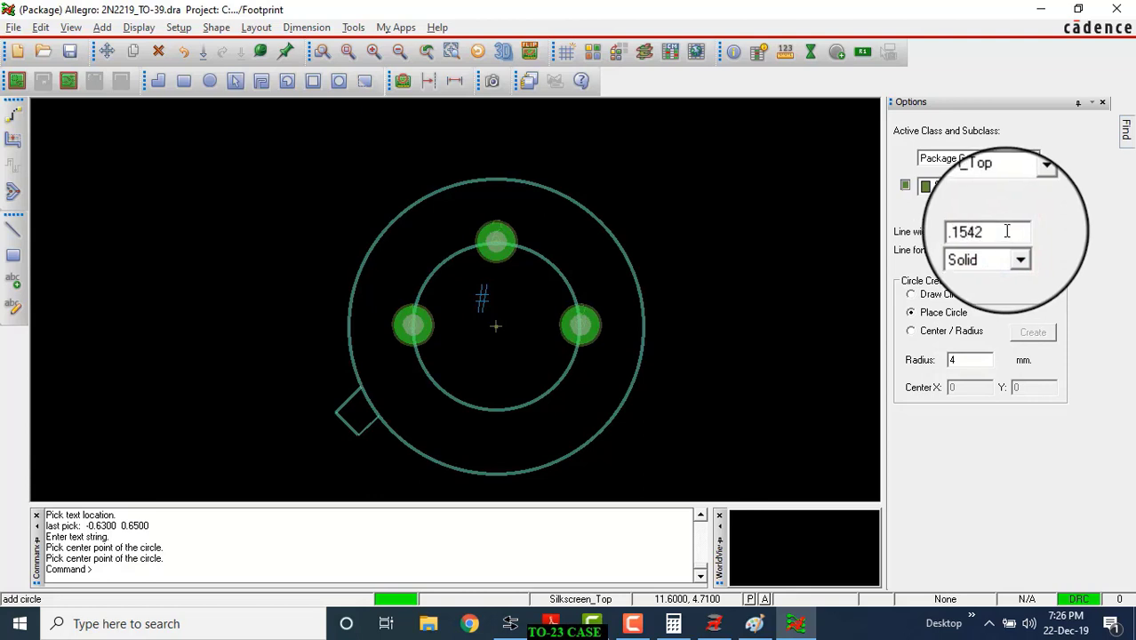
{"action": "left_click", "coordinate": [911, 313]}
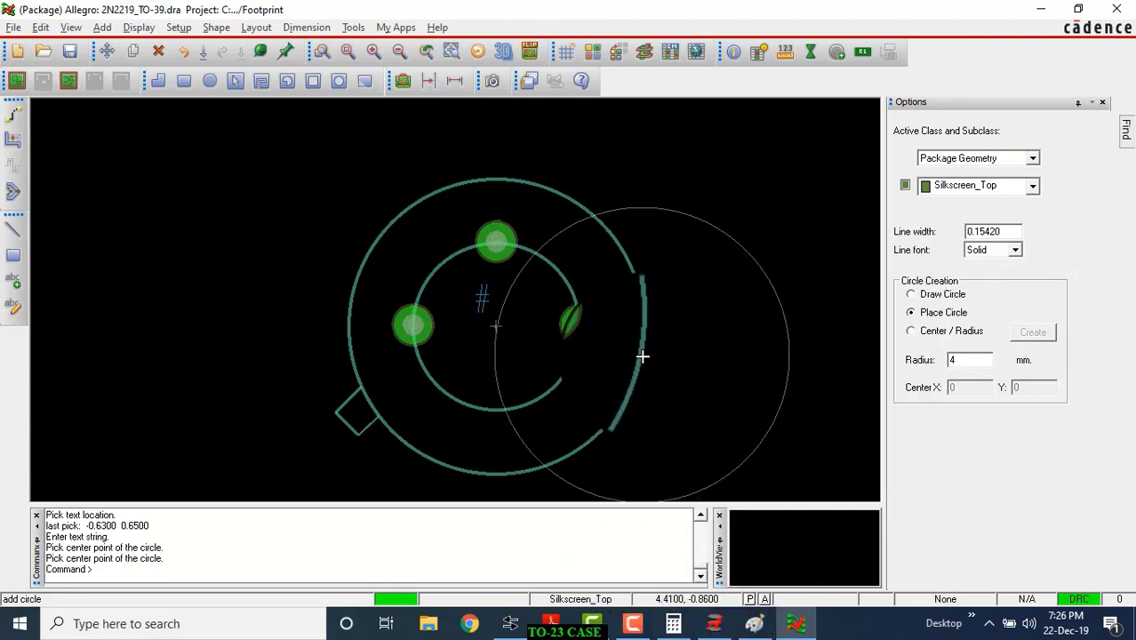
{"action": "left_click", "coordinate": [673, 624]}
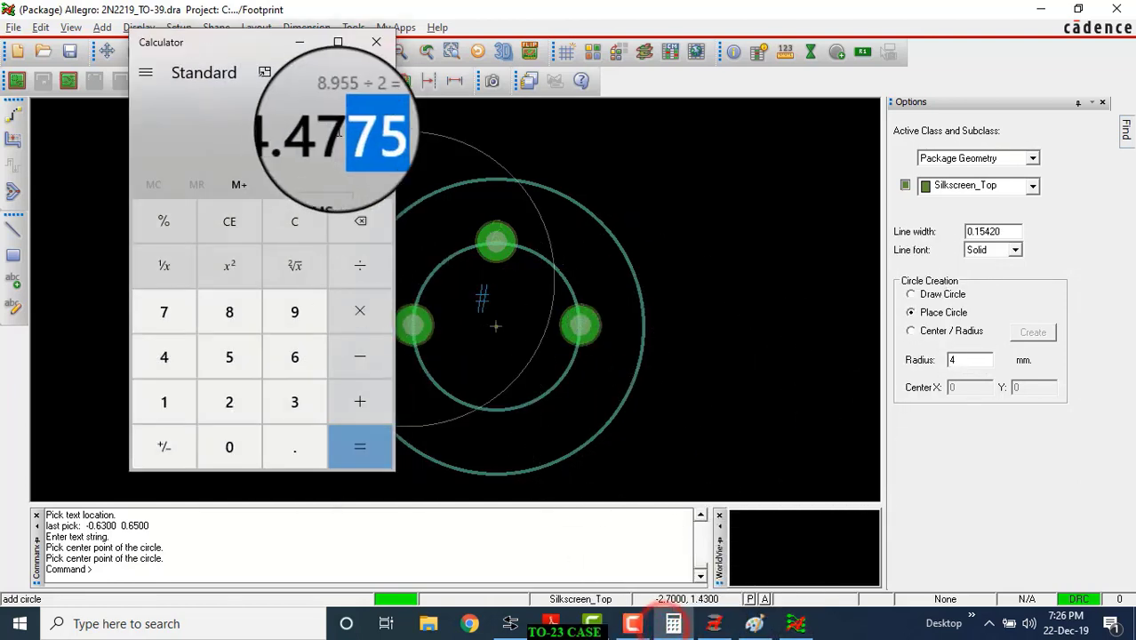
- Place a 4.47 mm-radius Silkscreen_Top circle centred at 0,0 and finish the command
{"action": "left_click", "coordinate": [972, 358]}
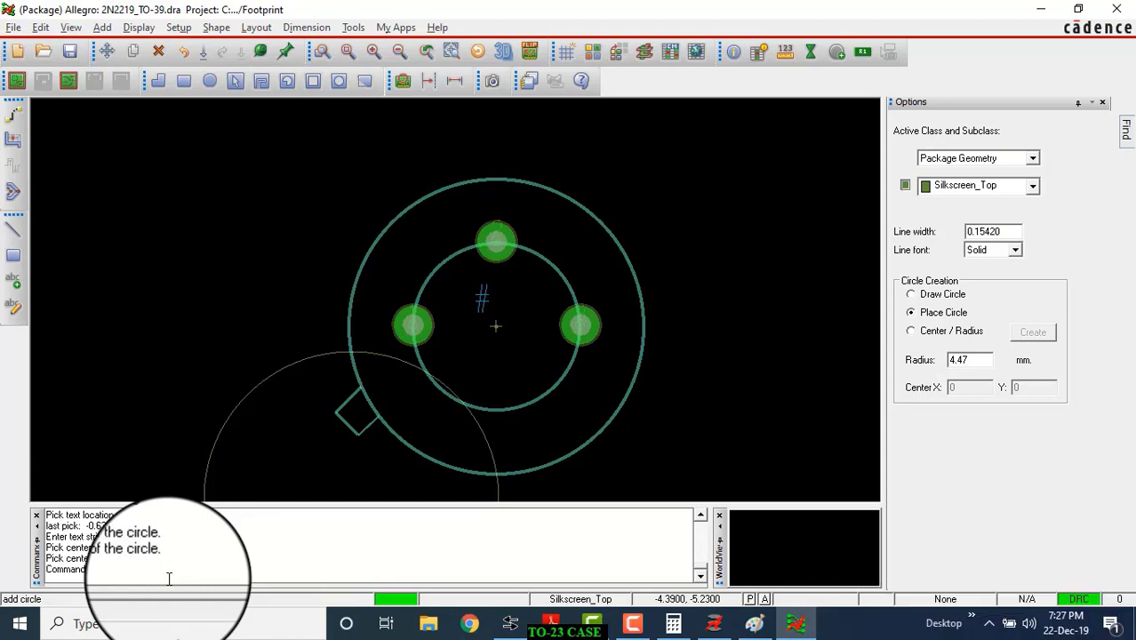
{"action": "key", "text": "Return"}
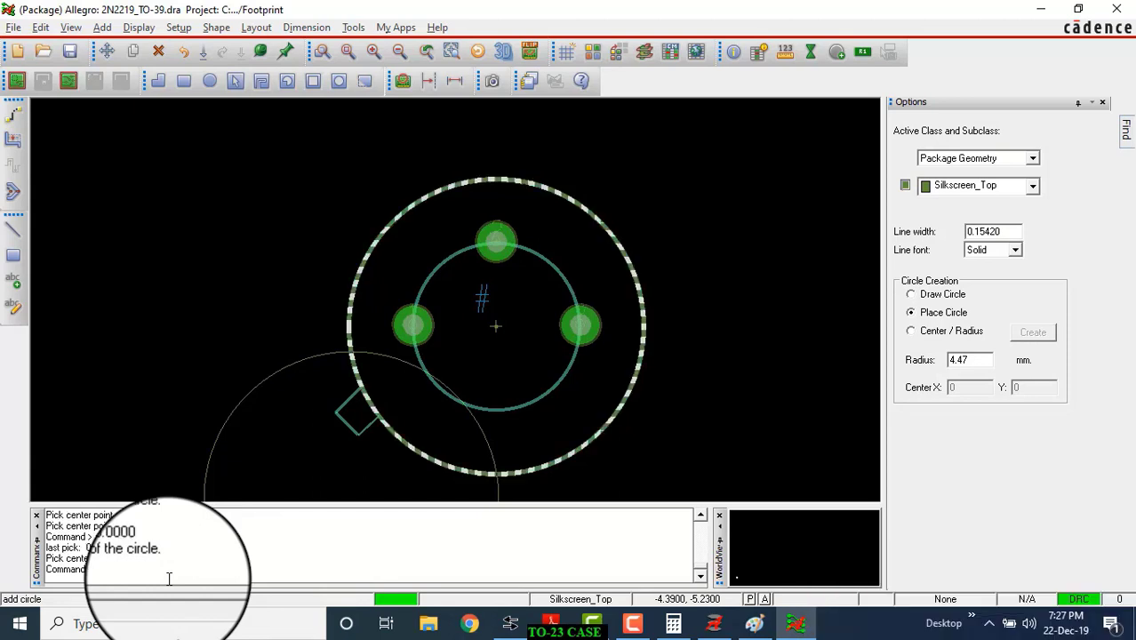
{"action": "right_click", "coordinate": [592, 242]}
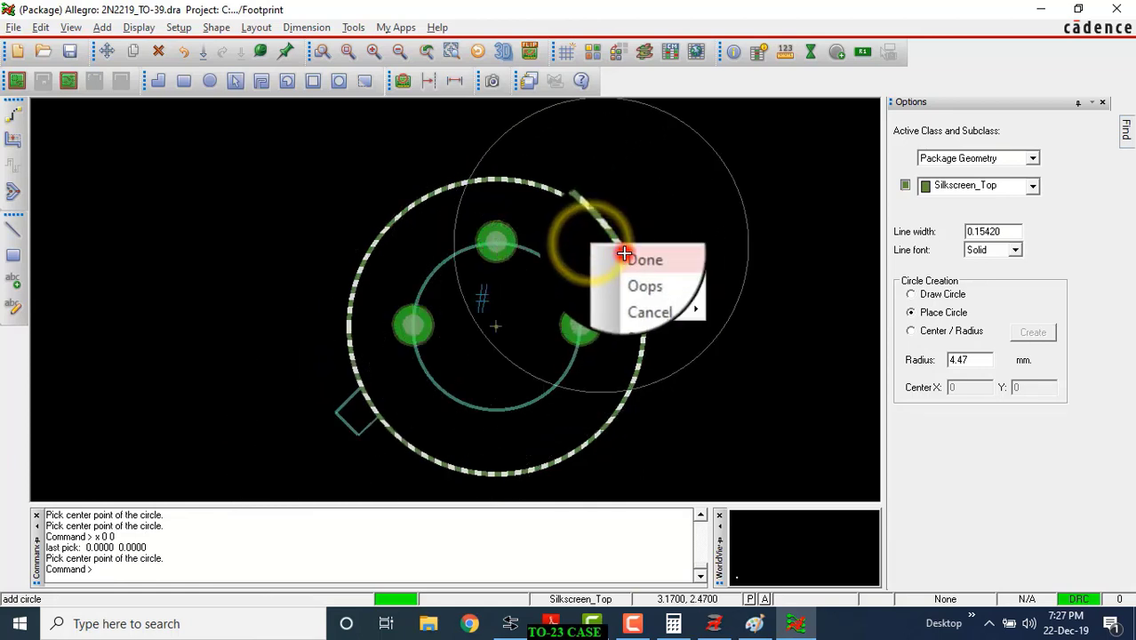
{"action": "left_click", "coordinate": [641, 260]}
- Start drawing lines on Package Geometry / Silkscreen_Top
{"action": "scroll", "coordinate": [610, 218], "scroll_direction": "up", "scroll_amount": 5}
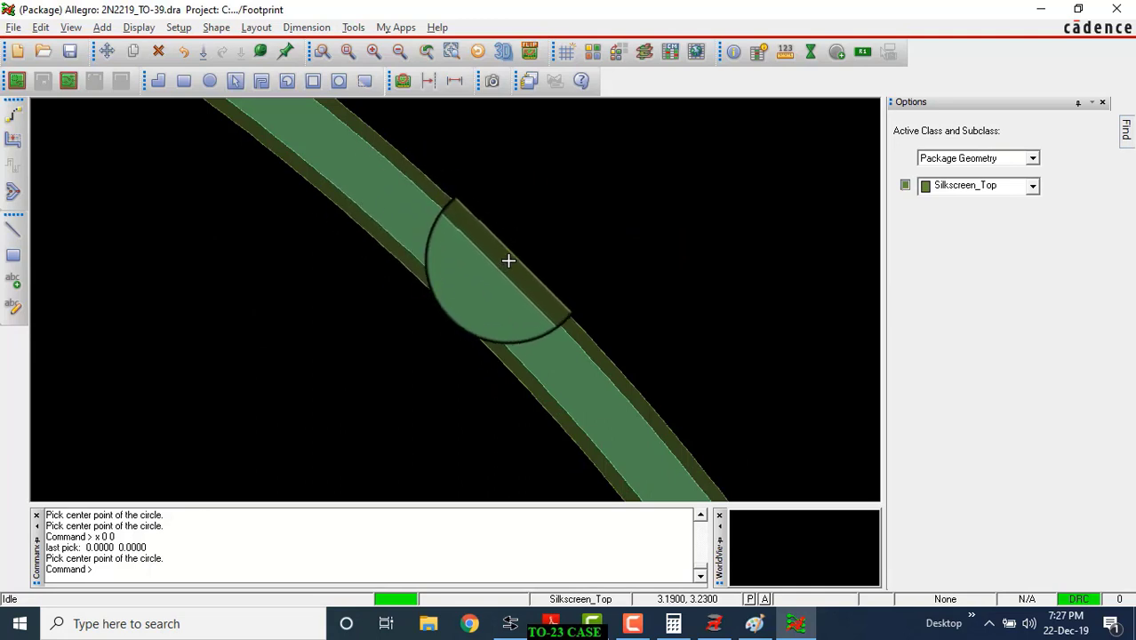
{"action": "scroll", "coordinate": [508, 260], "scroll_direction": "down", "scroll_amount": 4}
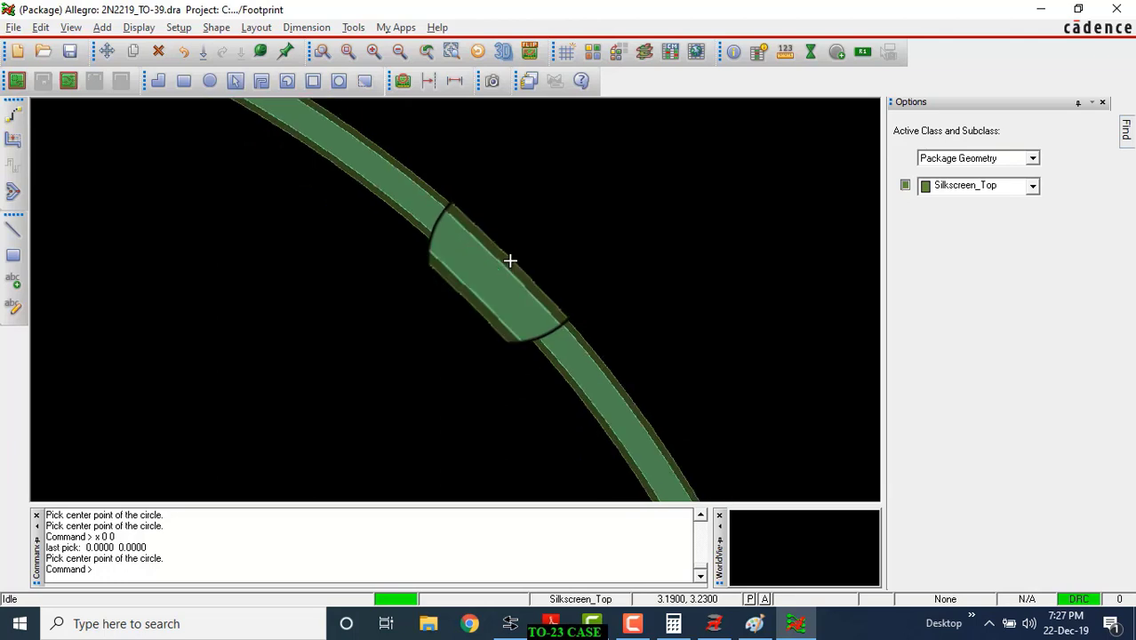
{"action": "scroll", "coordinate": [550, 235], "scroll_direction": "up", "scroll_amount": 3}
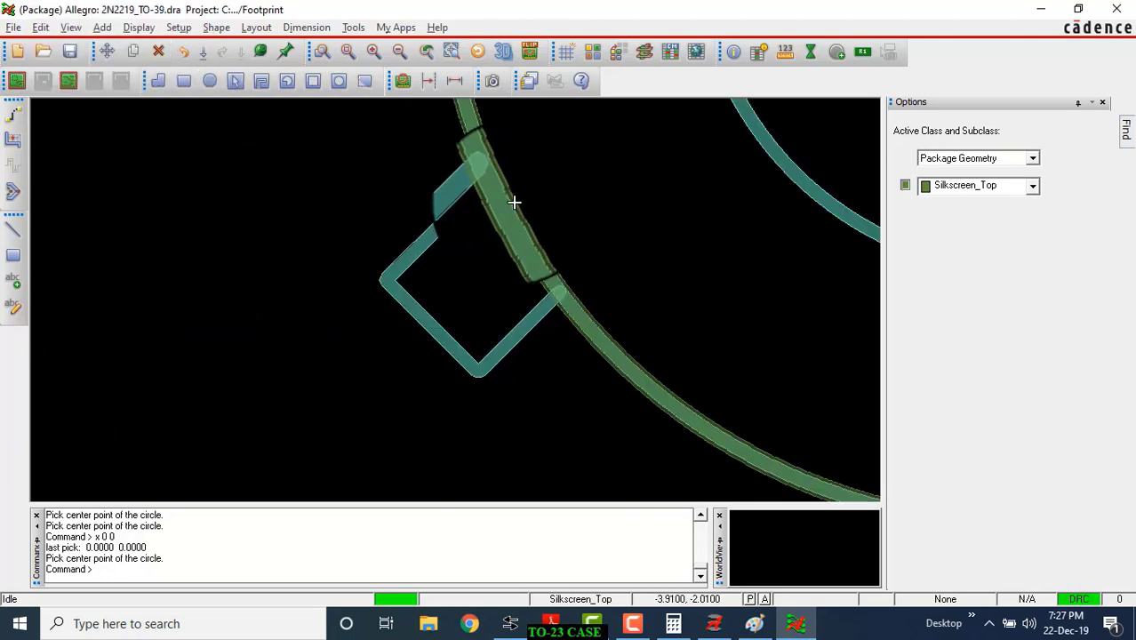
{"action": "left_click", "coordinate": [103, 27]}
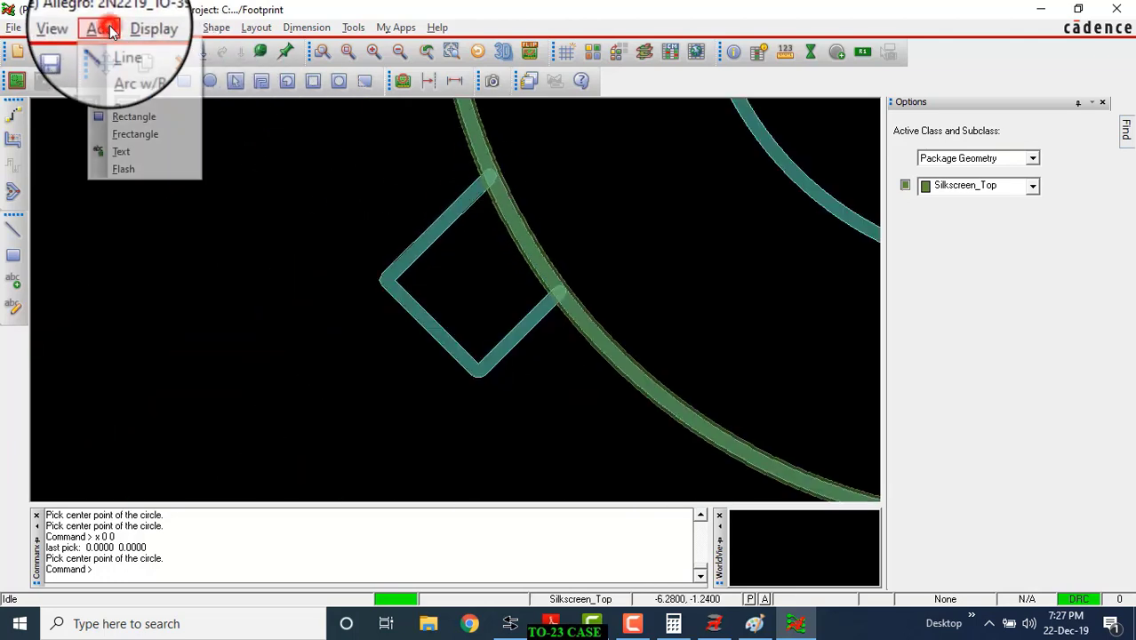
{"action": "left_click", "coordinate": [119, 47]}
{"action": "left_click", "coordinate": [960, 159]}
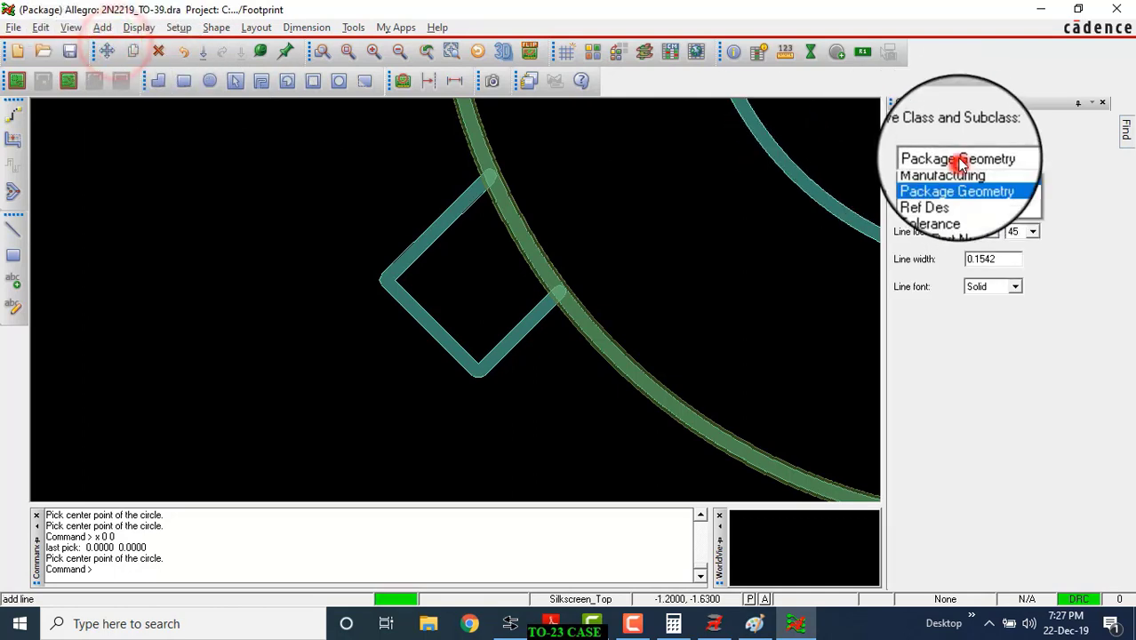
{"action": "left_click", "coordinate": [962, 161]}
{"action": "left_click", "coordinate": [976, 184]}
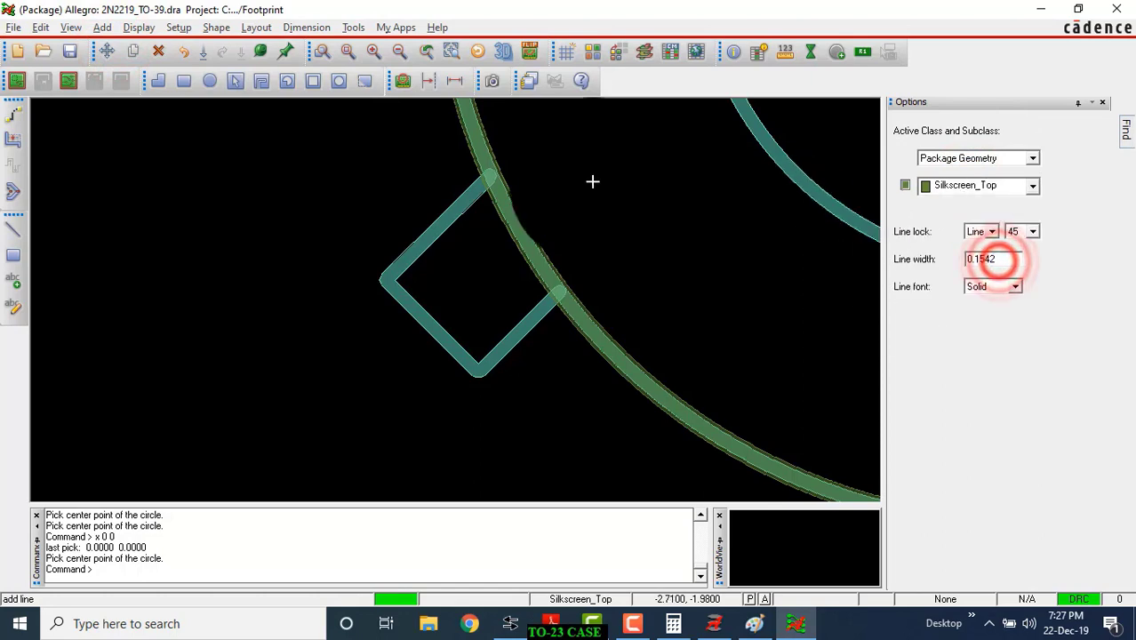
- Draw the pin-1 tab's three corners at the outline circle's lower left and end line drawing
{"action": "left_click", "coordinate": [490, 176]}
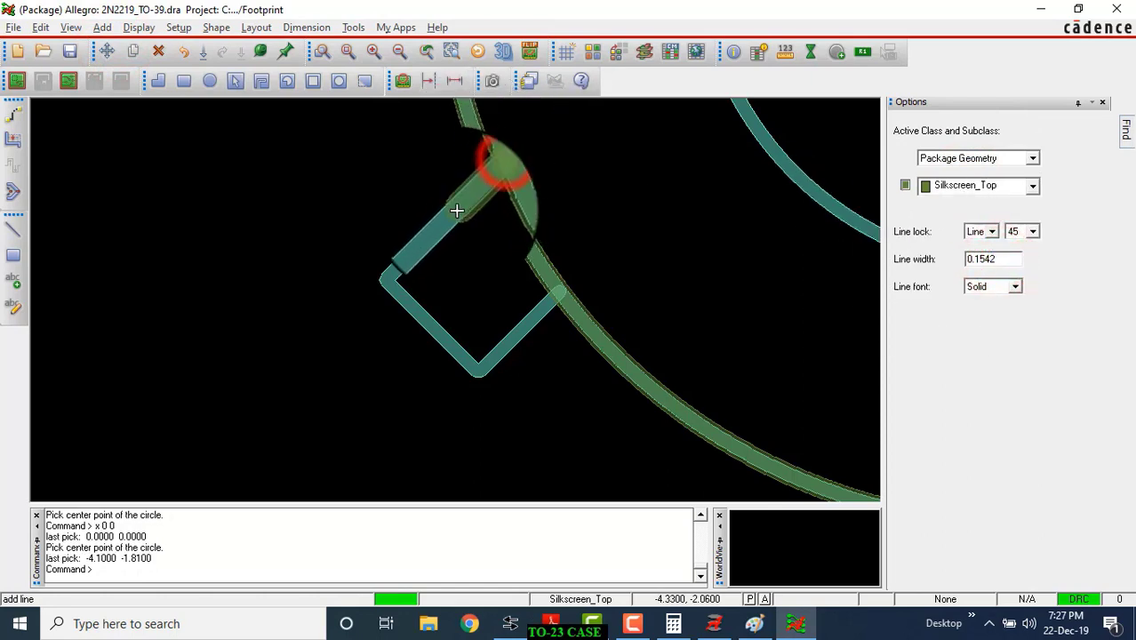
{"action": "left_click", "coordinate": [387, 281]}
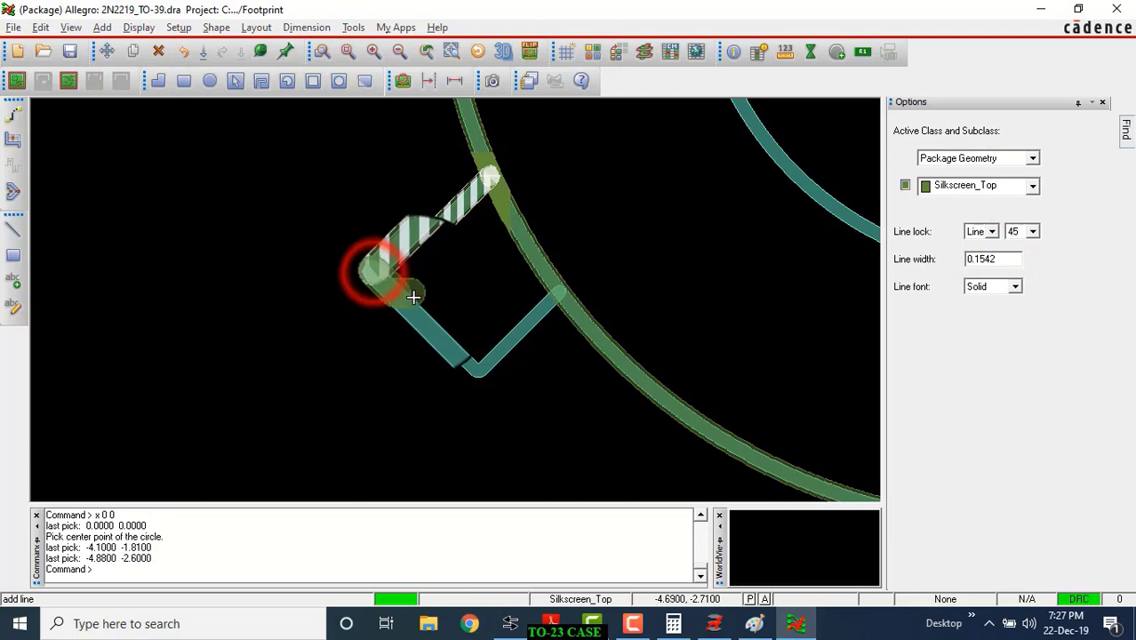
{"action": "left_click", "coordinate": [482, 374]}
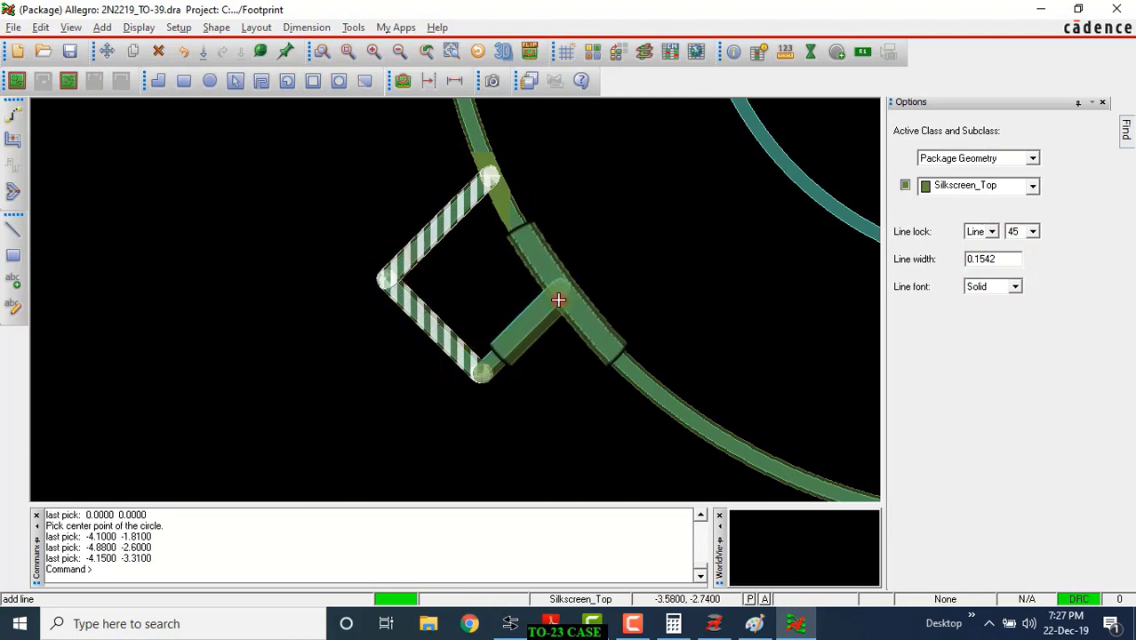
{"action": "right_click", "coordinate": [558, 300]}
{"action": "left_click", "coordinate": [586, 314]}
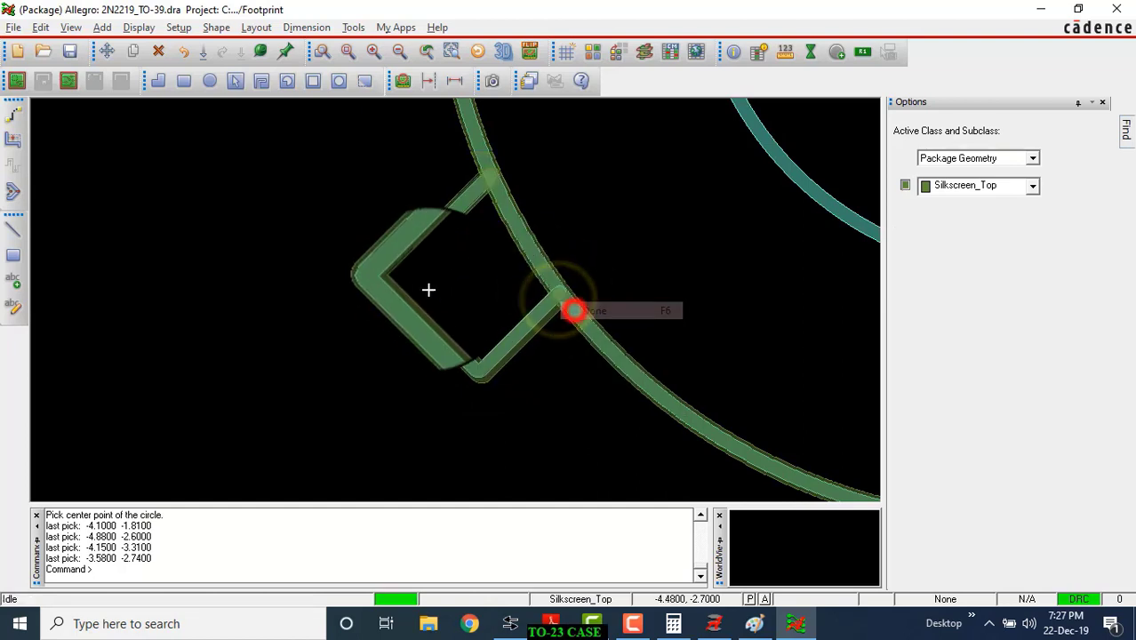
{"action": "scroll", "coordinate": [306, 278], "scroll_direction": "down", "scroll_amount": 3}
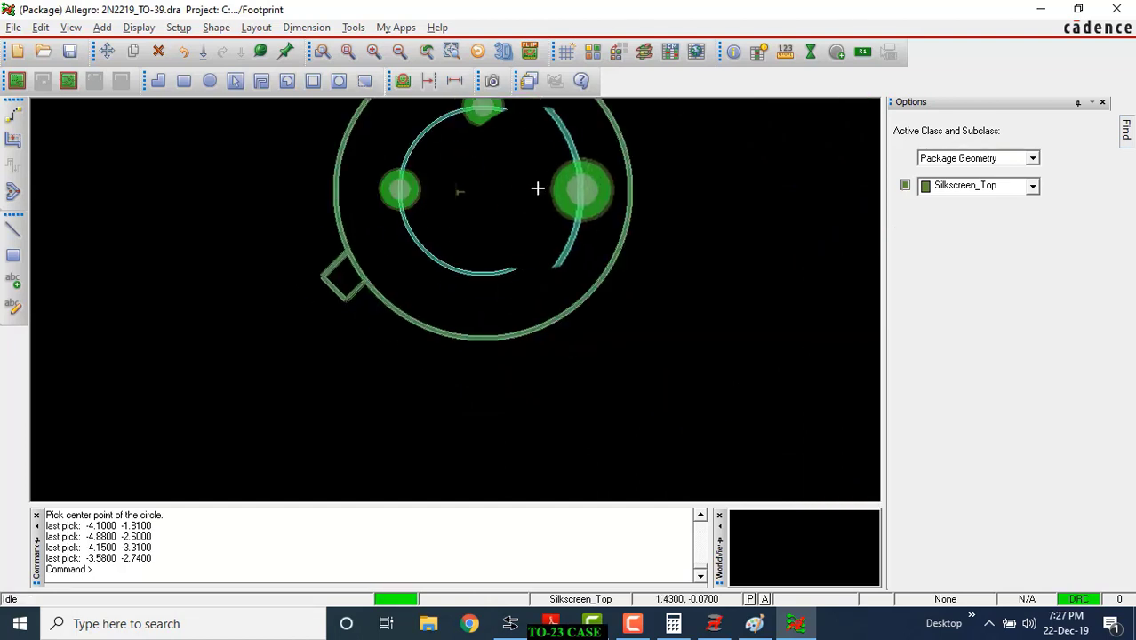
{"action": "scroll", "coordinate": [537, 185], "scroll_direction": "down", "scroll_amount": 3}
{"action": "scroll", "coordinate": [549, 135], "scroll_direction": "up", "scroll_amount": 3}
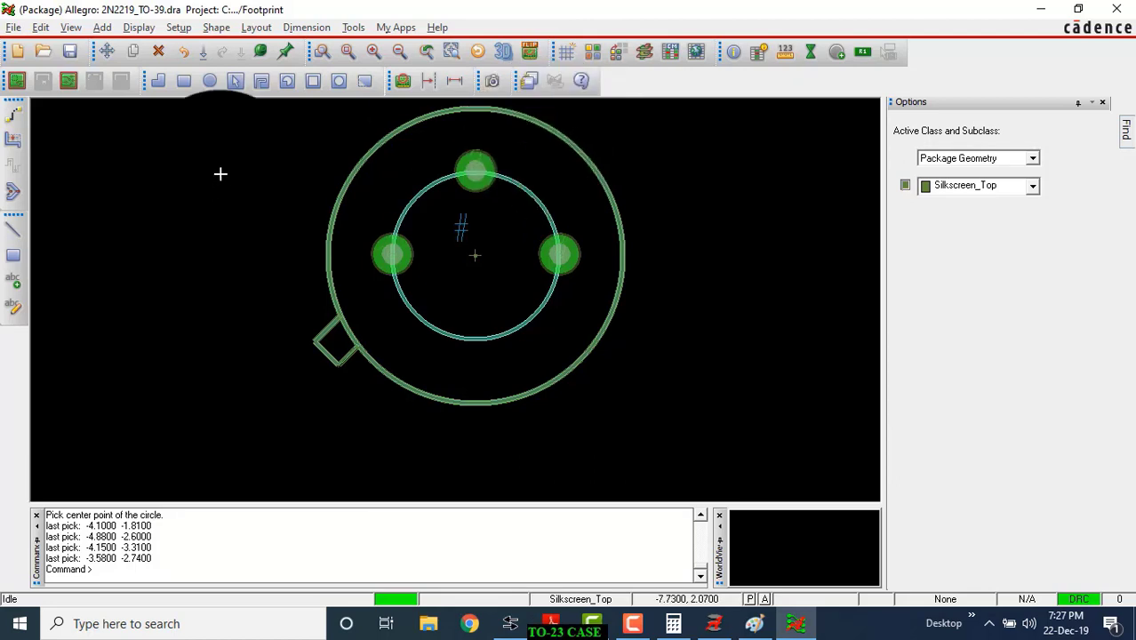
- Place Ref Des / Silkscreen_Top reference designator text above the outer circle at 0.02, 5.38
{"action": "left_click", "coordinate": [102, 27]}
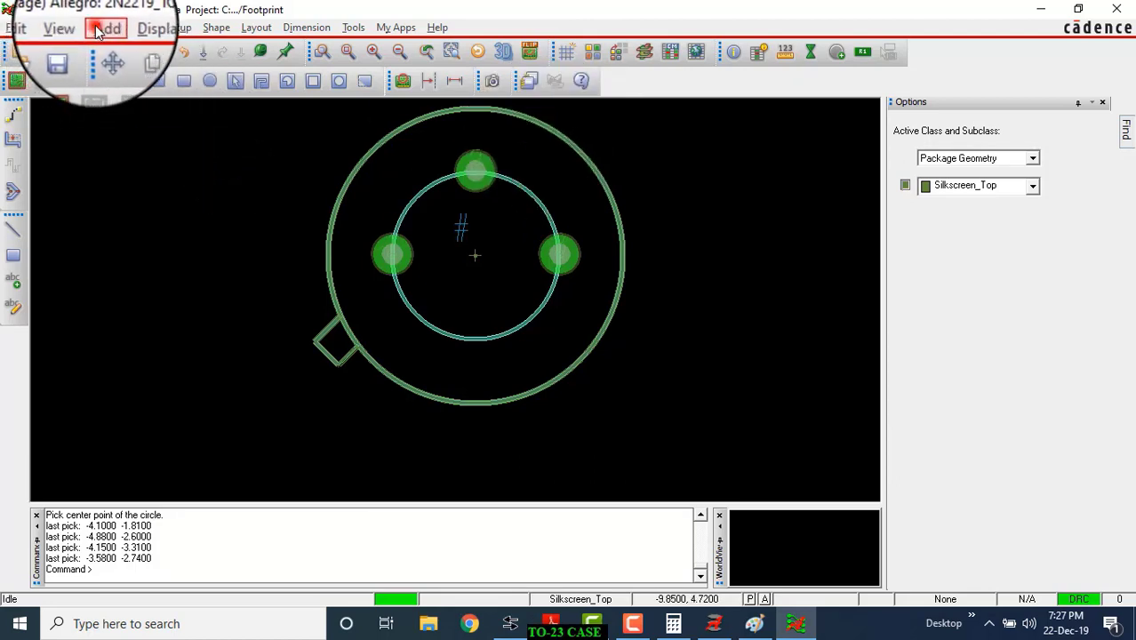
{"action": "left_click", "coordinate": [142, 147]}
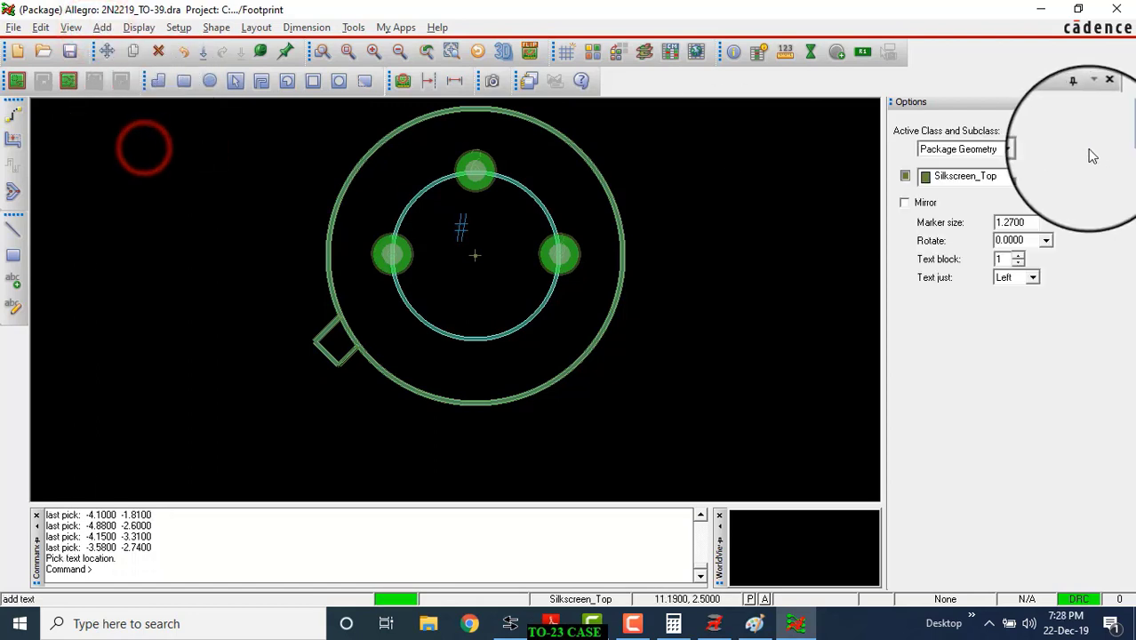
{"action": "left_click", "coordinate": [1034, 151]}
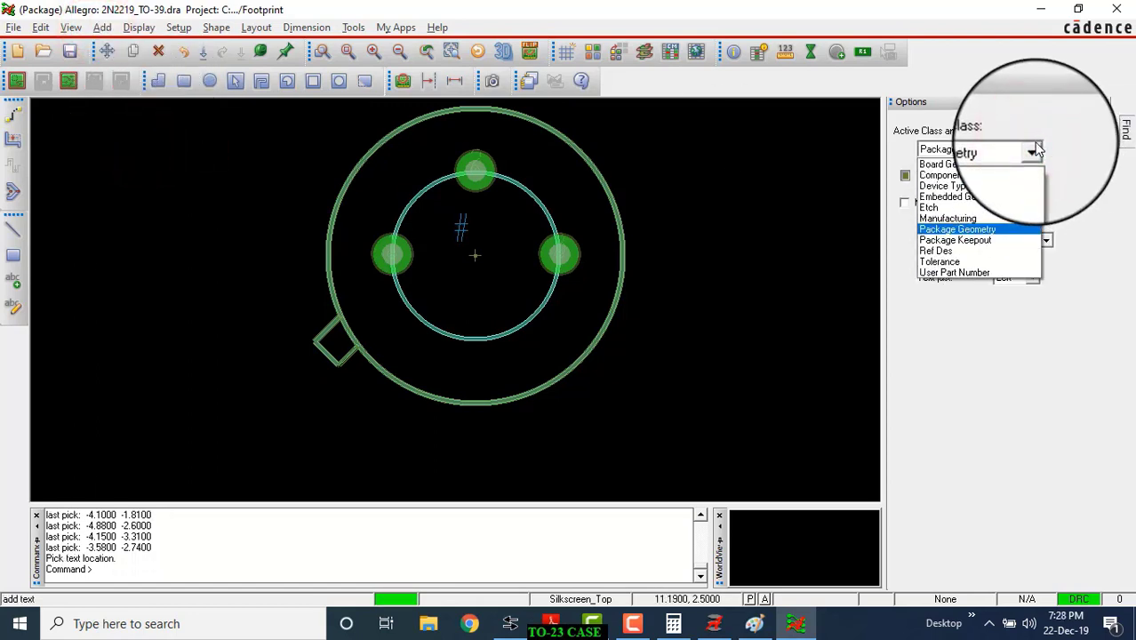
{"action": "left_click", "coordinate": [960, 253]}
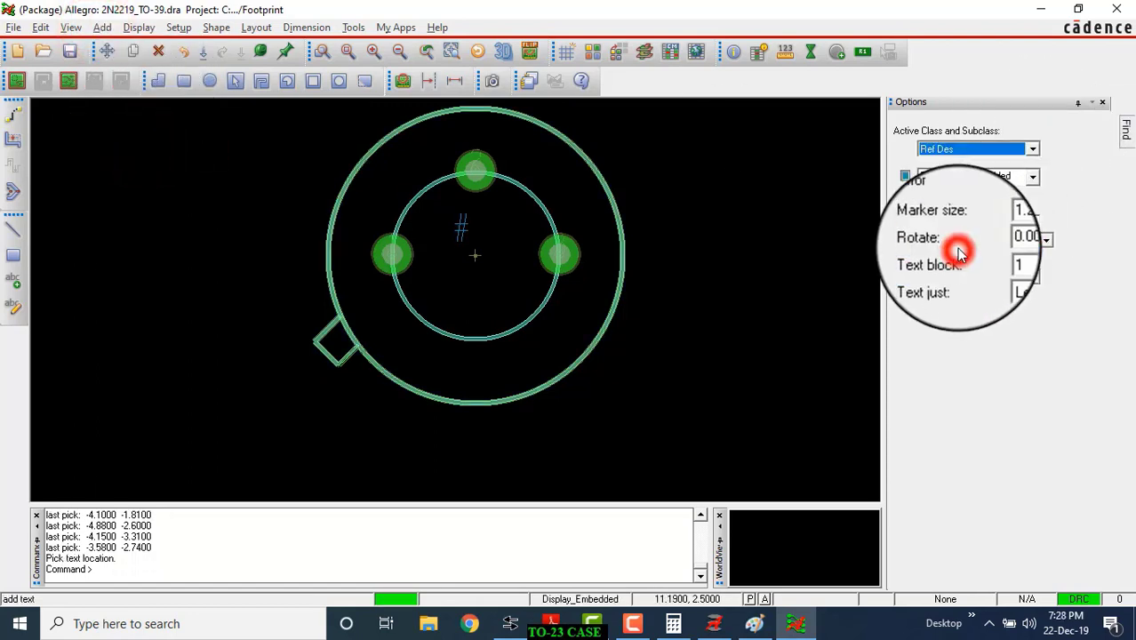
{"action": "left_click", "coordinate": [1037, 178]}
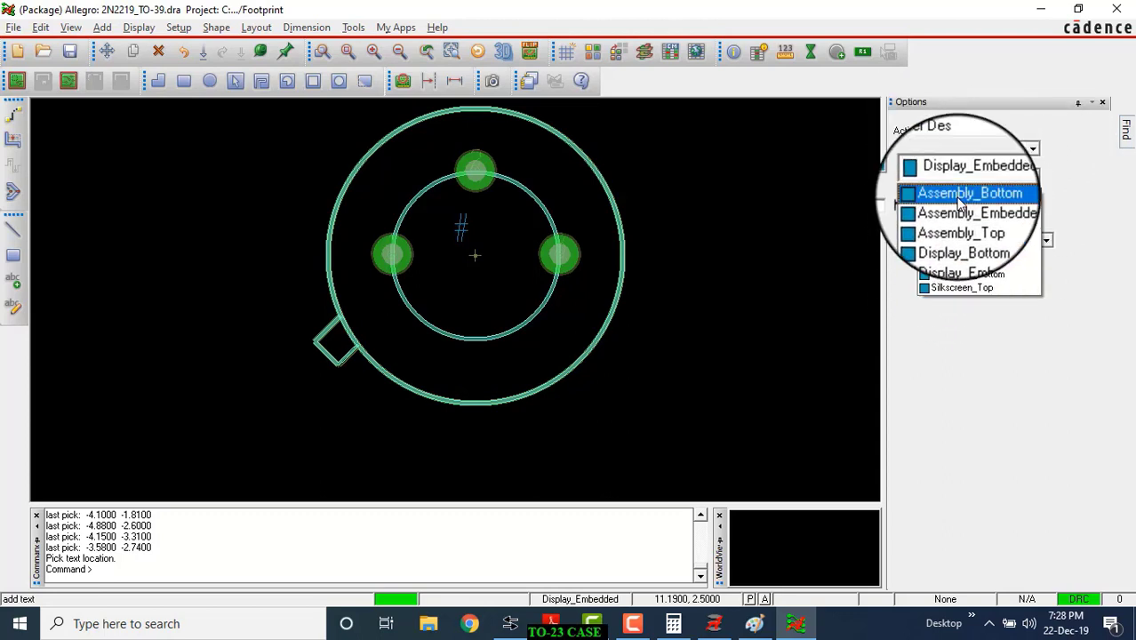
{"action": "left_click", "coordinate": [958, 287]}
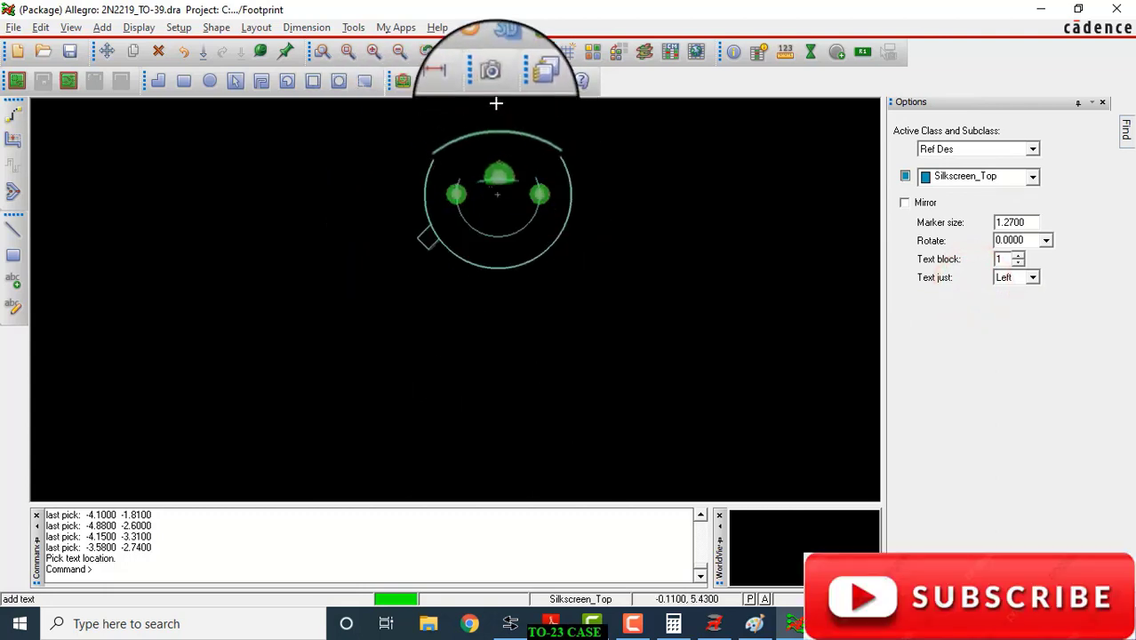
{"action": "left_click", "coordinate": [501, 114]}
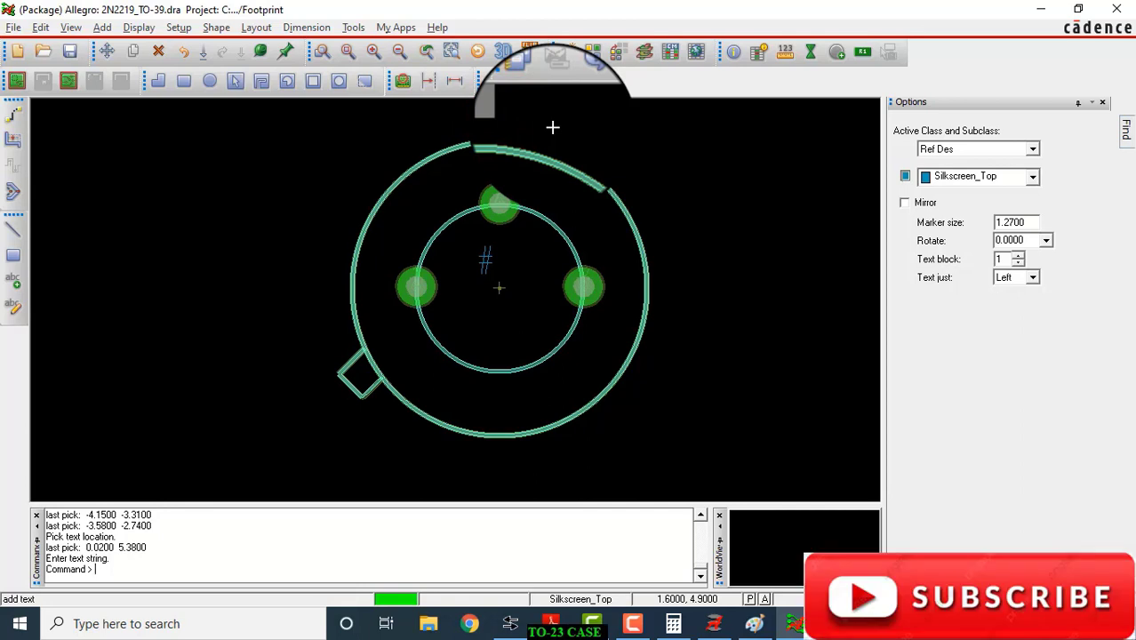
{"action": "left_click", "coordinate": [103, 27]}
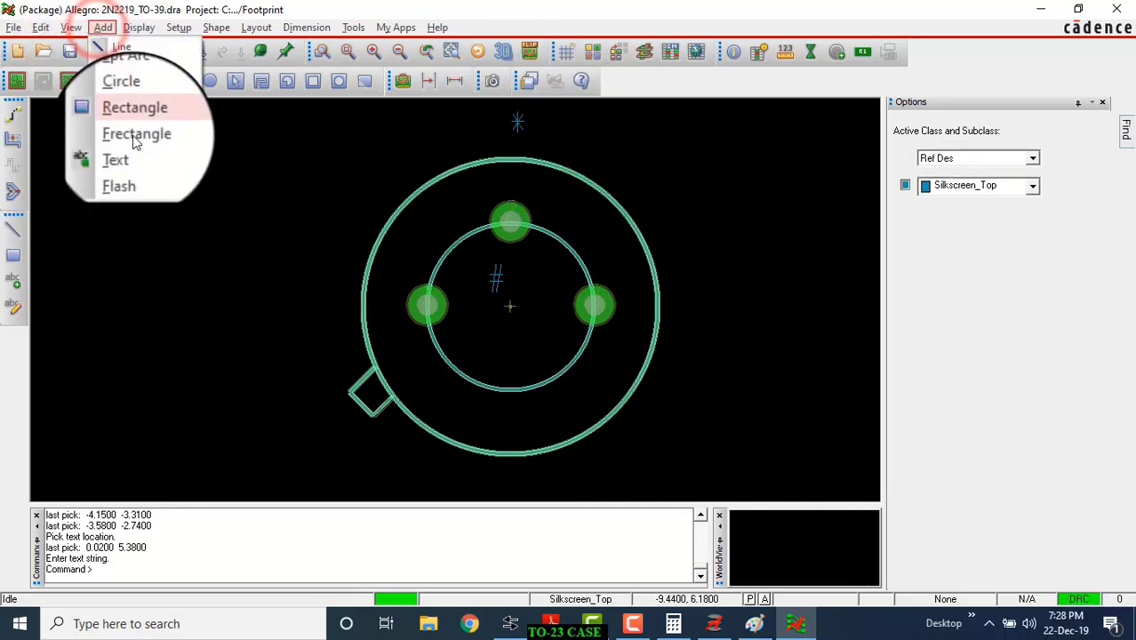
- Add a 'TO-39' Device Type / Display_Top label below the outline at -1.37, -6.35
{"action": "left_click", "coordinate": [117, 159]}
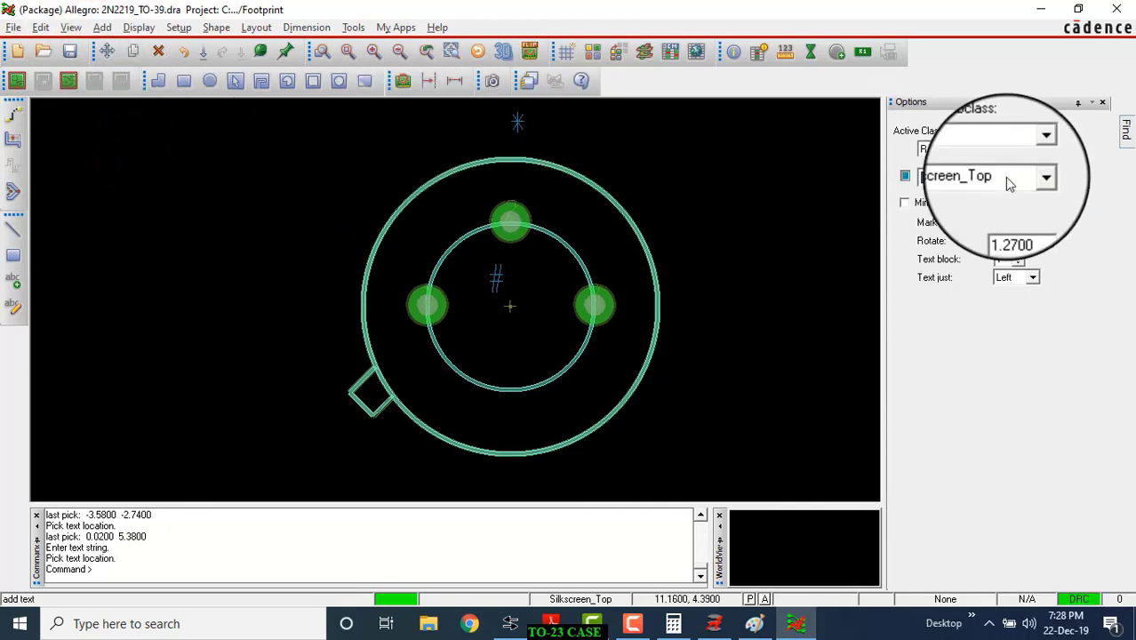
{"action": "left_click", "coordinate": [1034, 149]}
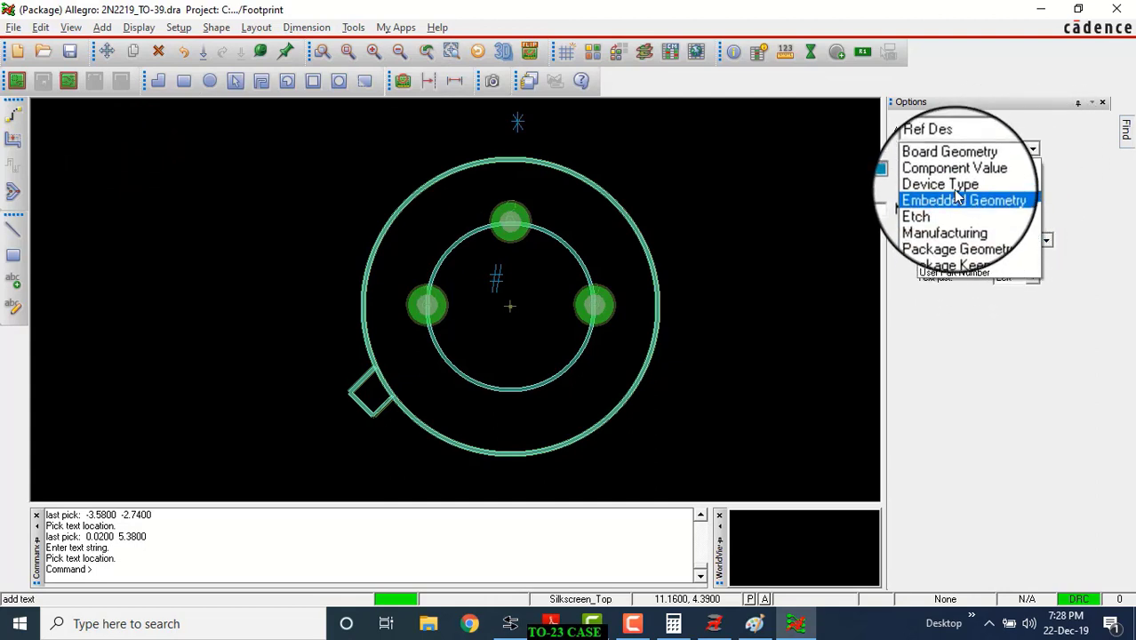
{"action": "left_click", "coordinate": [978, 186]}
{"action": "left_click", "coordinate": [1034, 179]}
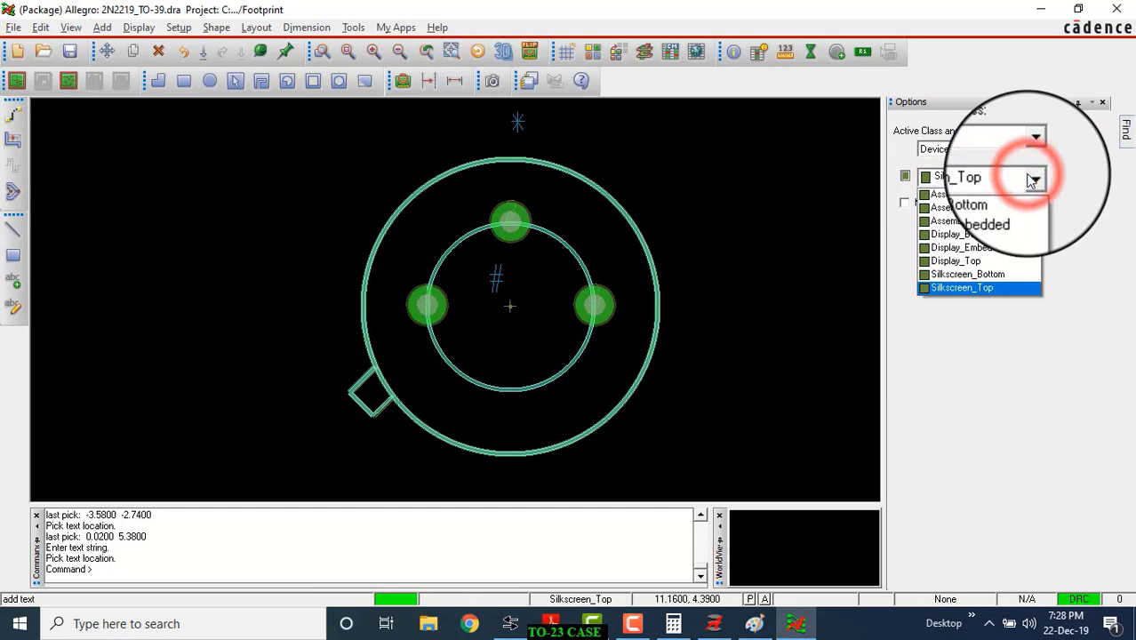
{"action": "left_click", "coordinate": [986, 260]}
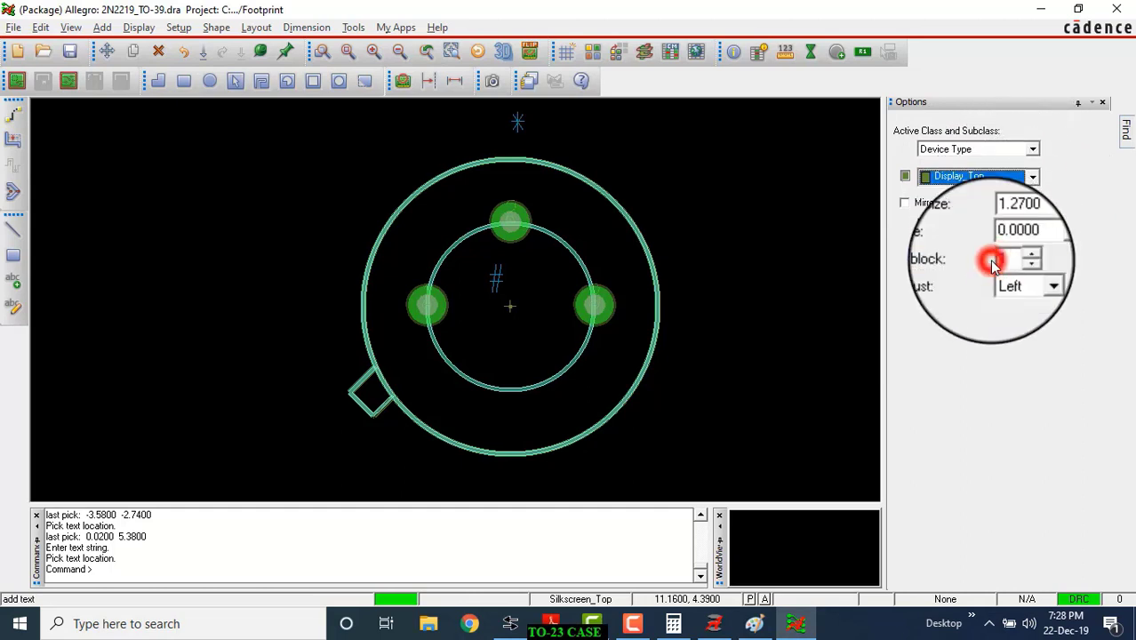
{"action": "scroll", "coordinate": [490, 474], "scroll_direction": "down", "scroll_amount": 2}
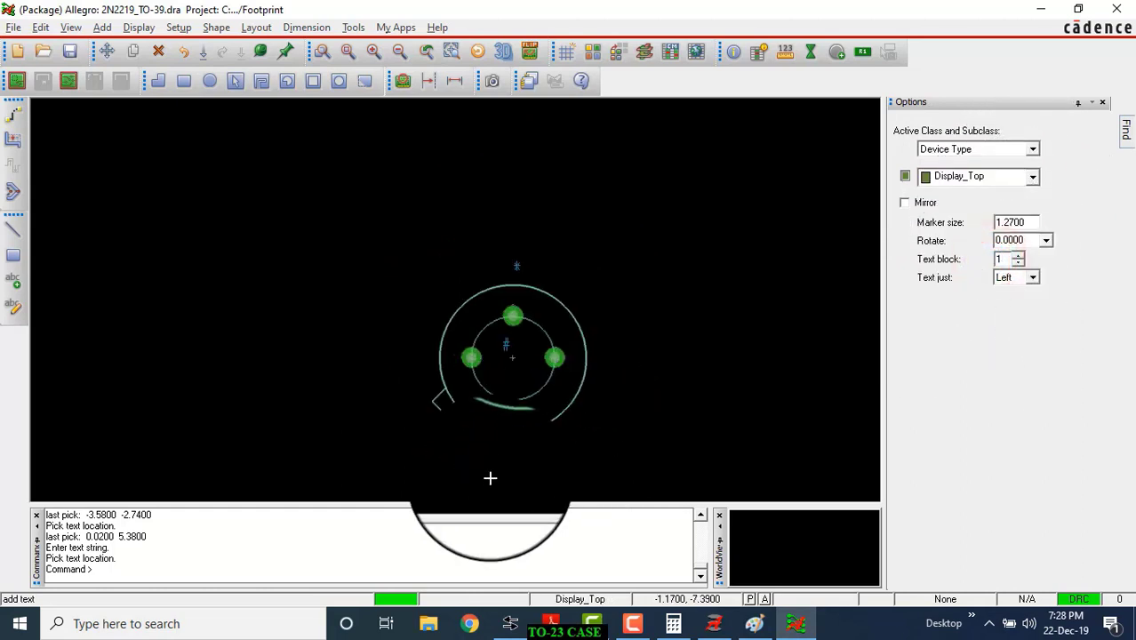
{"action": "scroll", "coordinate": [488, 474], "scroll_direction": "up", "scroll_amount": 2}
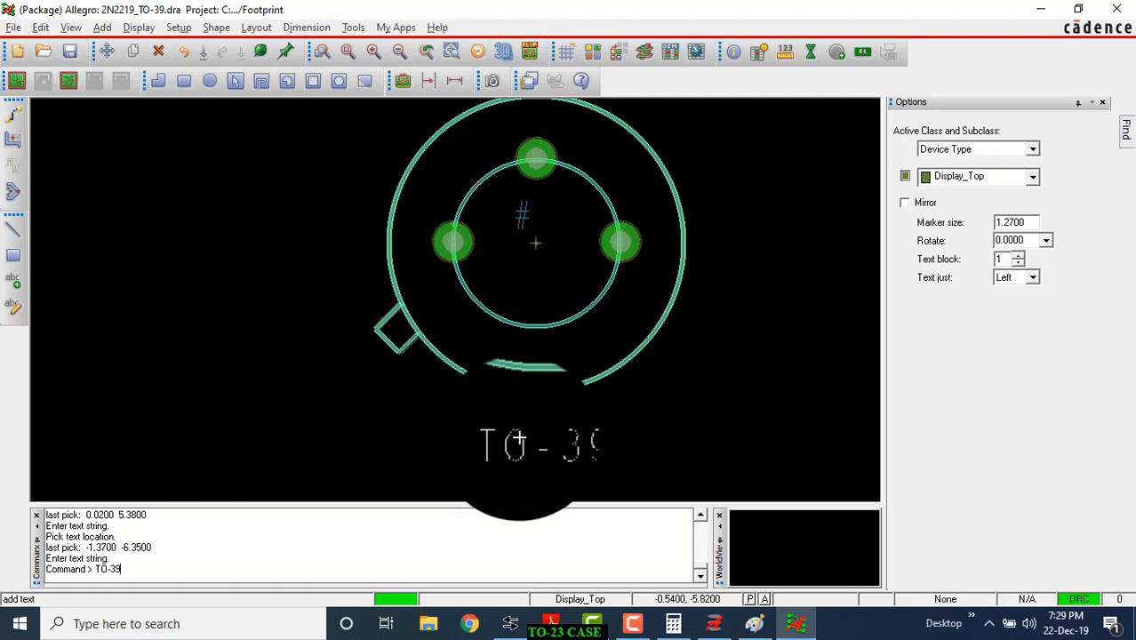
{"action": "right_click", "coordinate": [614, 482]}
{"action": "left_click", "coordinate": [645, 424]}
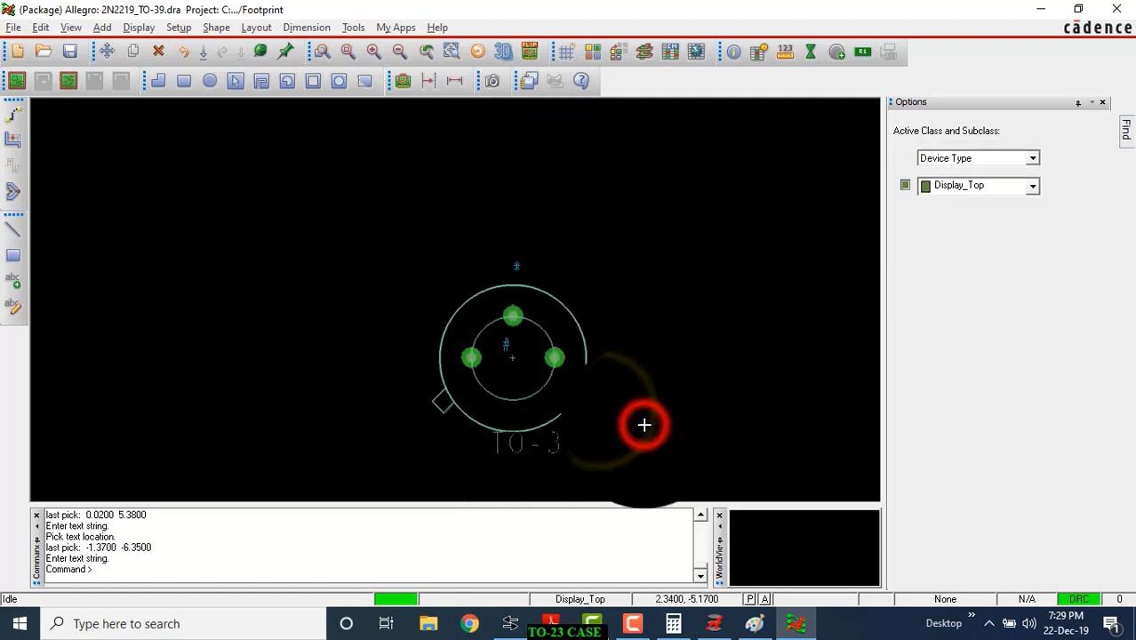
{"action": "scroll", "coordinate": [759, 173], "scroll_direction": "up", "scroll_amount": 4}
{"action": "scroll", "coordinate": [758, 173], "scroll_direction": "down", "scroll_amount": 2}
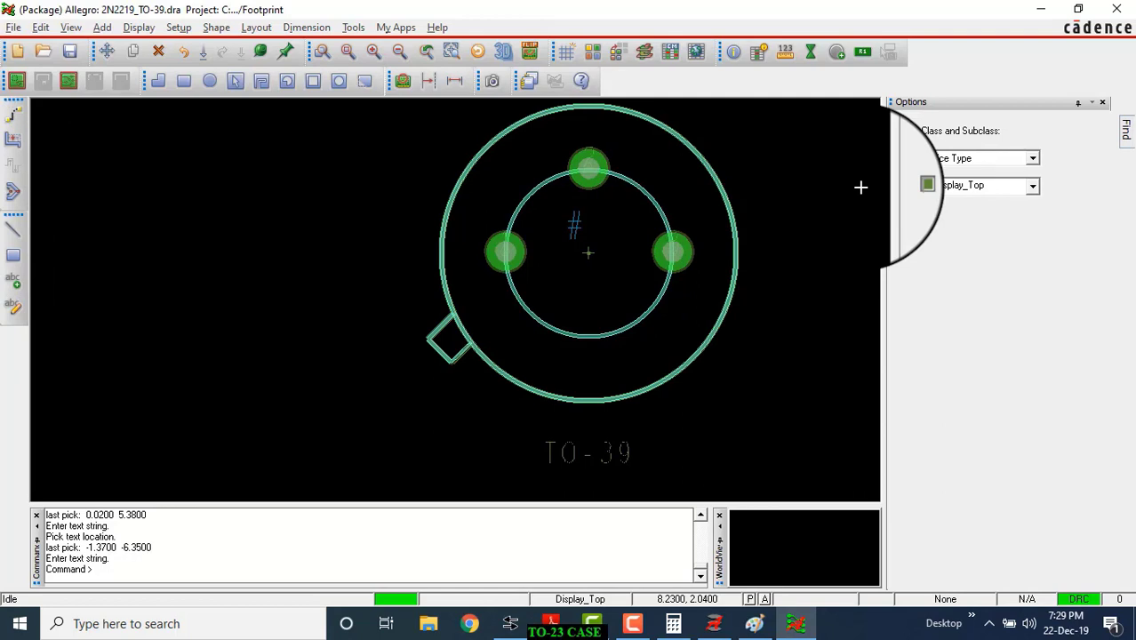
- Z-copy the outer outline circle onto PACKAGE GEOMETRY / PLACE_BOUND_TOP, expanded by 1.2
{"action": "left_click", "coordinate": [39, 28]}
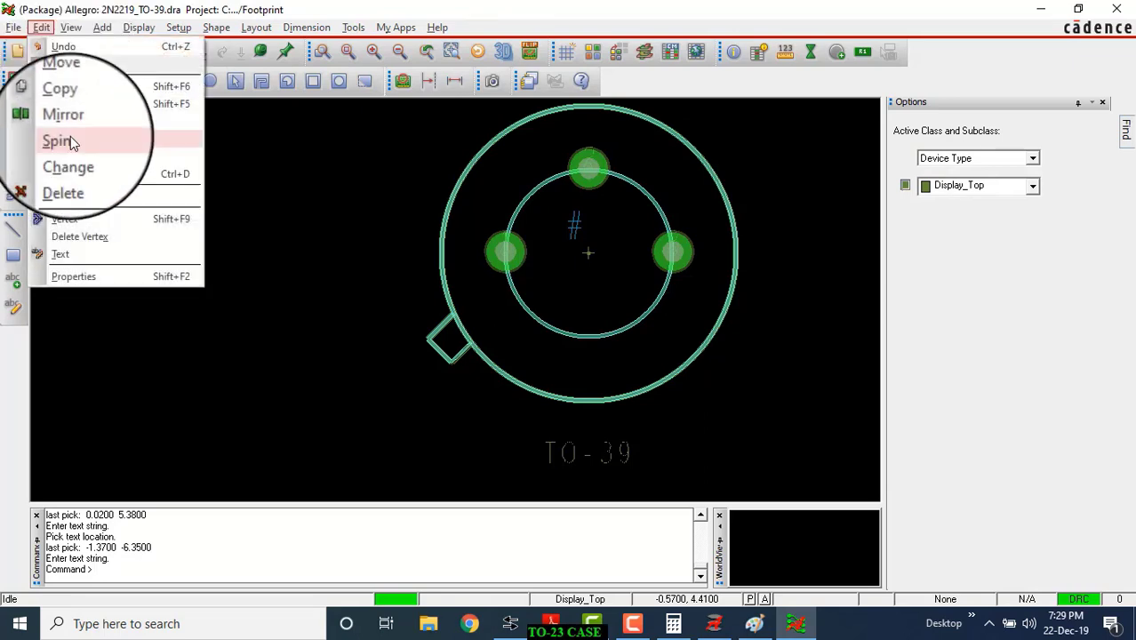
{"action": "left_click", "coordinate": [94, 198]}
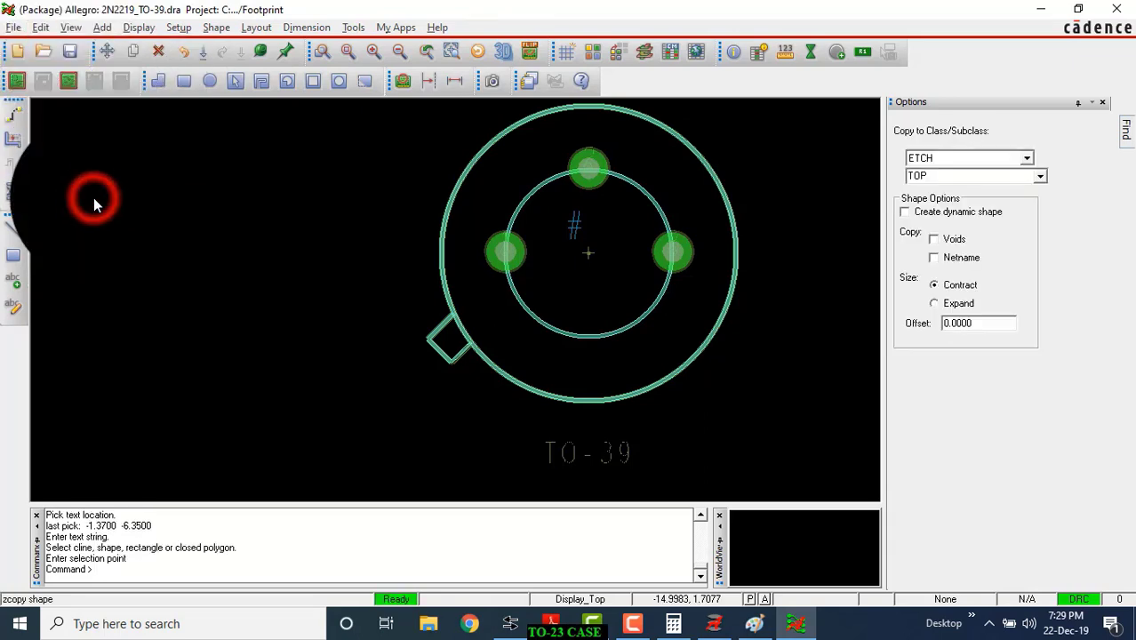
{"action": "left_click", "coordinate": [1029, 157]}
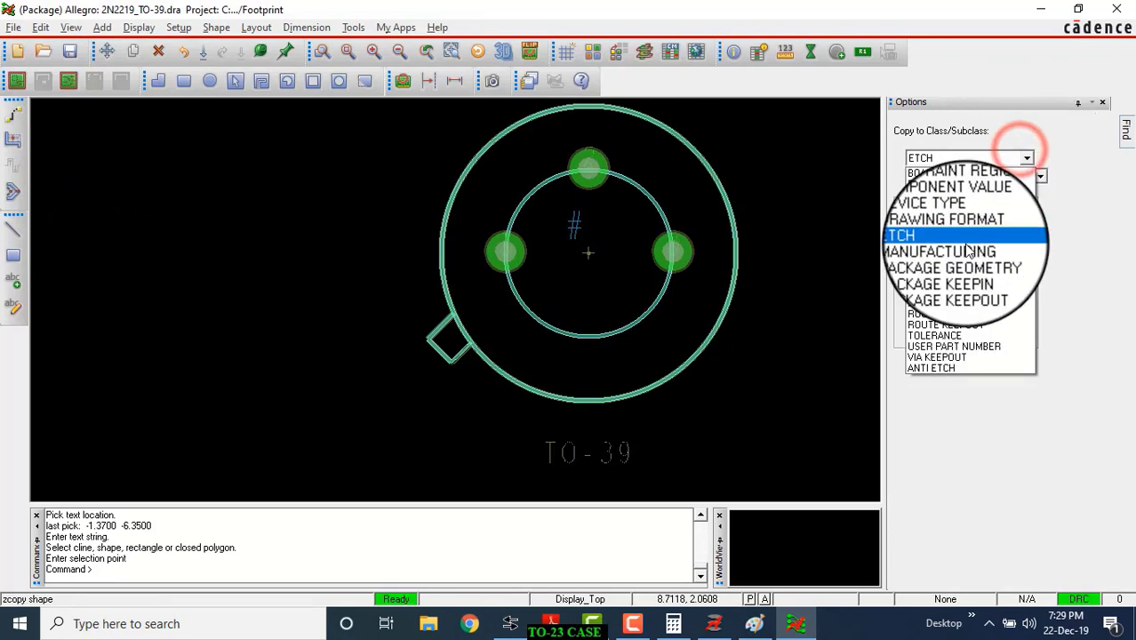
{"action": "left_click", "coordinate": [960, 259]}
{"action": "left_click", "coordinate": [1040, 176]}
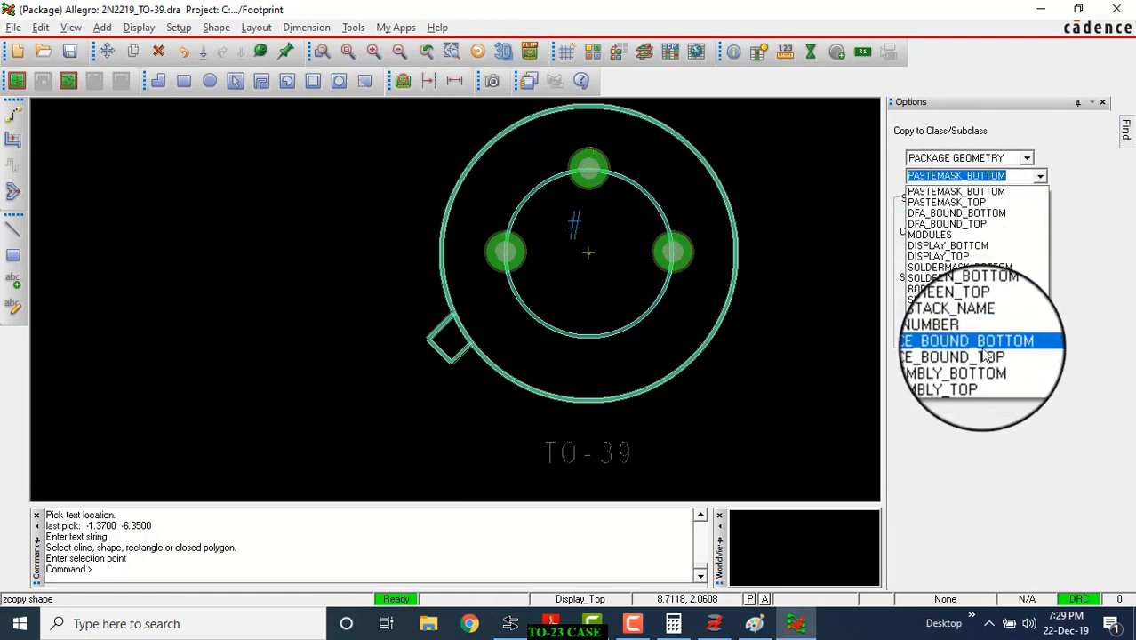
{"action": "left_click", "coordinate": [978, 347]}
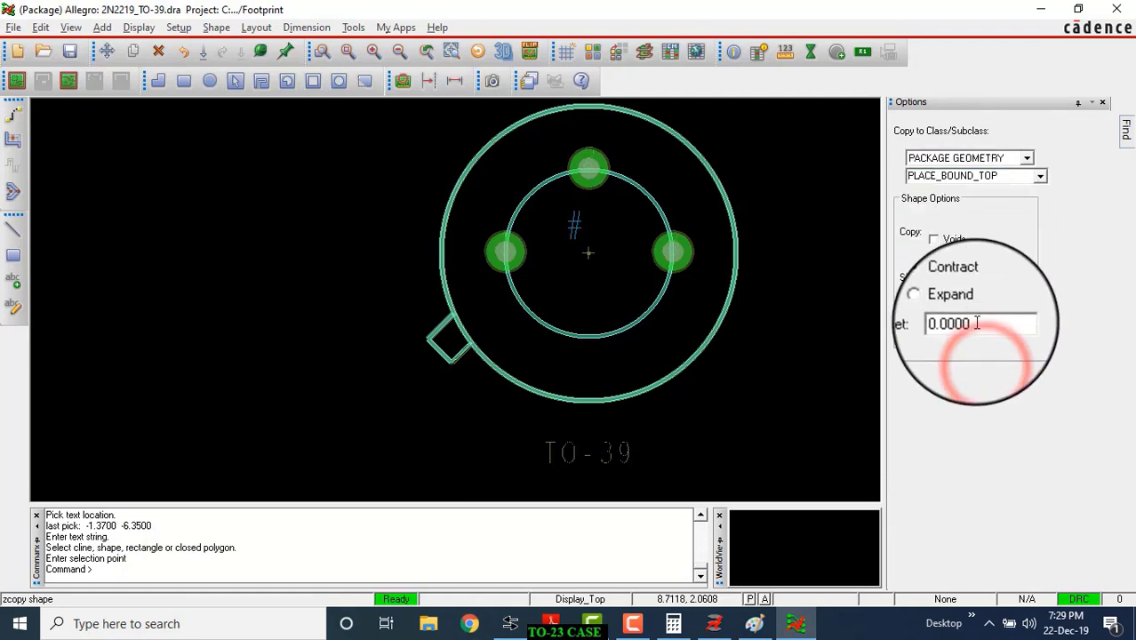
{"action": "left_click", "coordinate": [931, 299]}
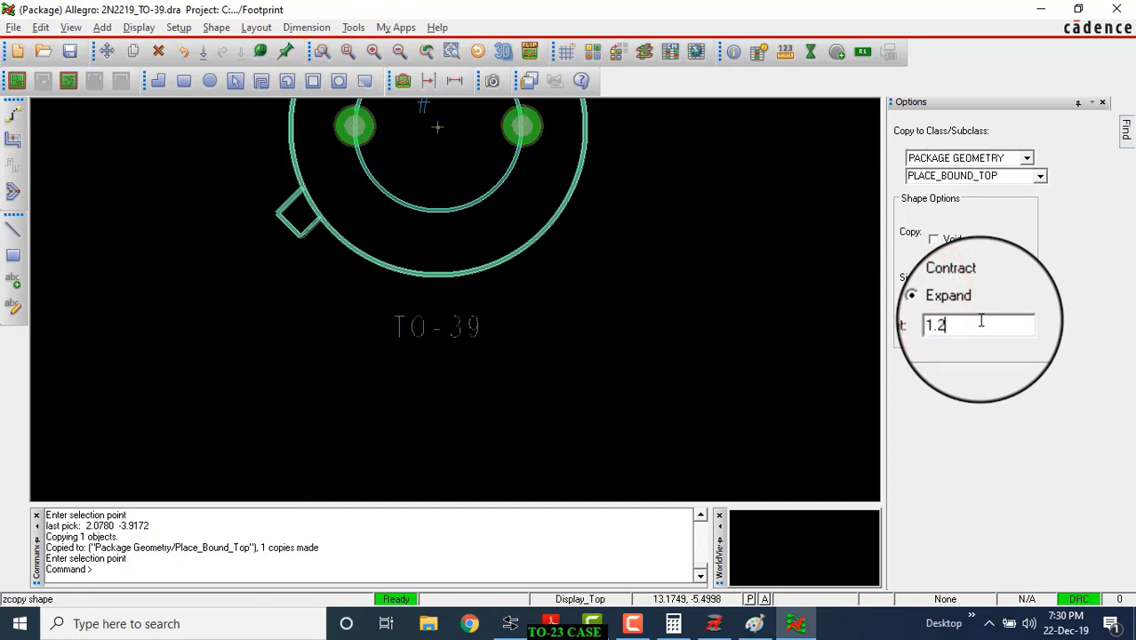
{"action": "left_click", "coordinate": [559, 210]}
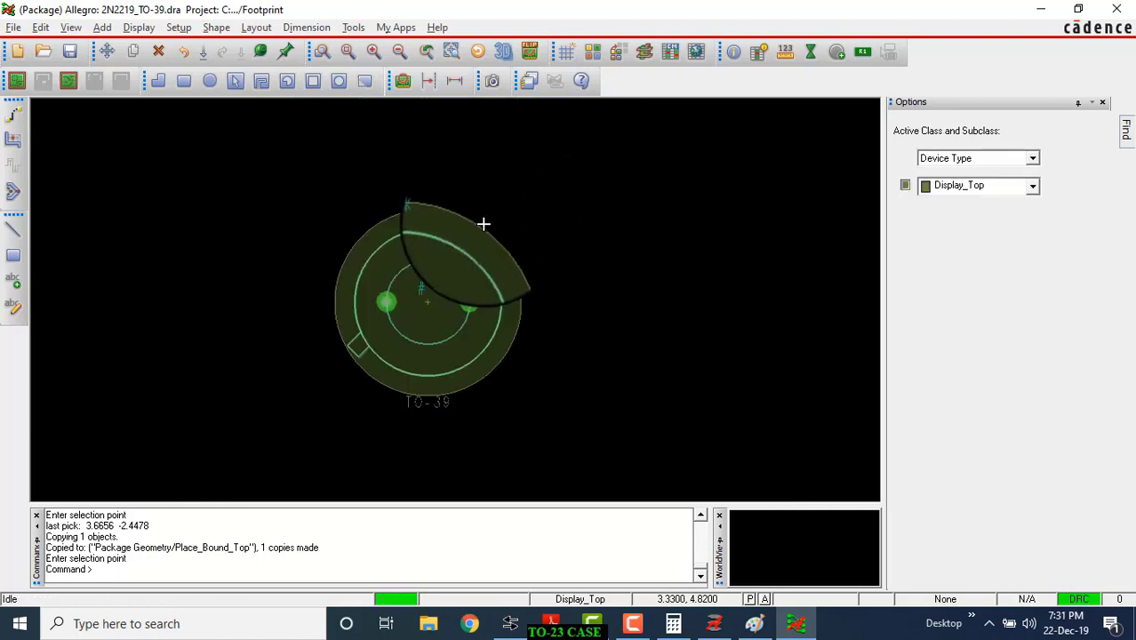
- Add Package_Height_Max to the place-bound shape's properties, leaving its value blank
{"action": "left_click", "coordinate": [40, 28]}
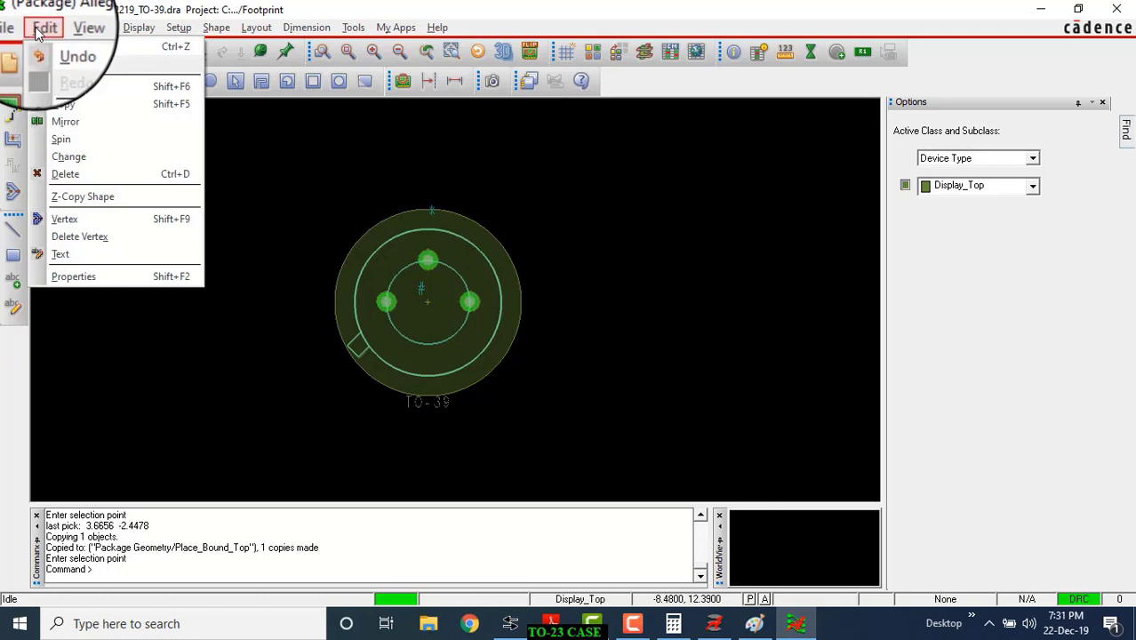
{"action": "left_click", "coordinate": [96, 279]}
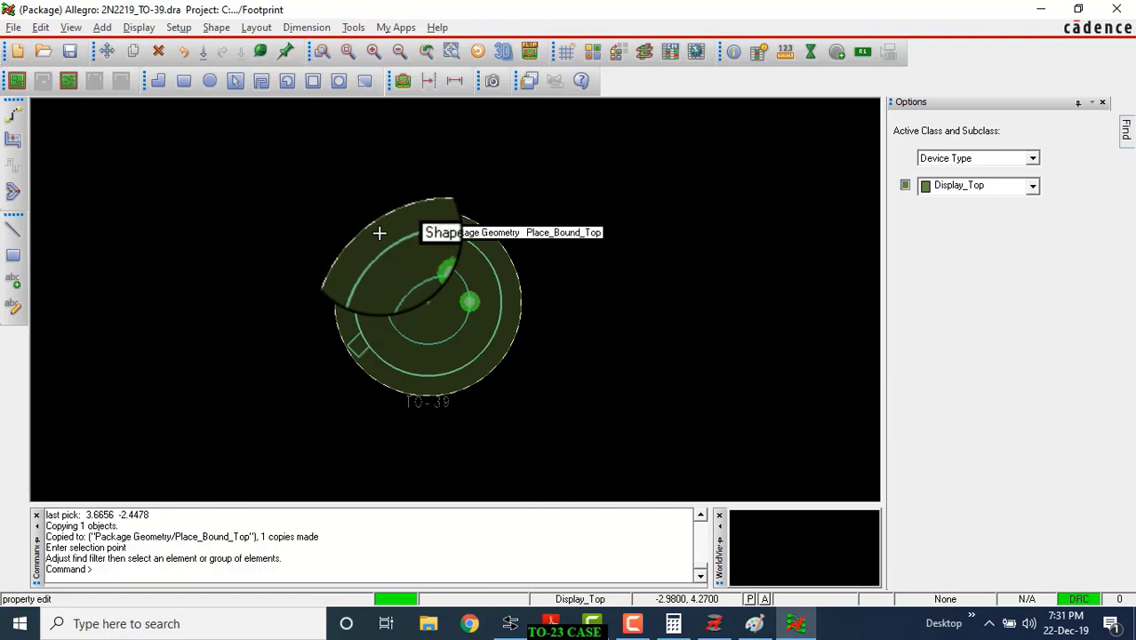
{"action": "left_click", "coordinate": [380, 226]}
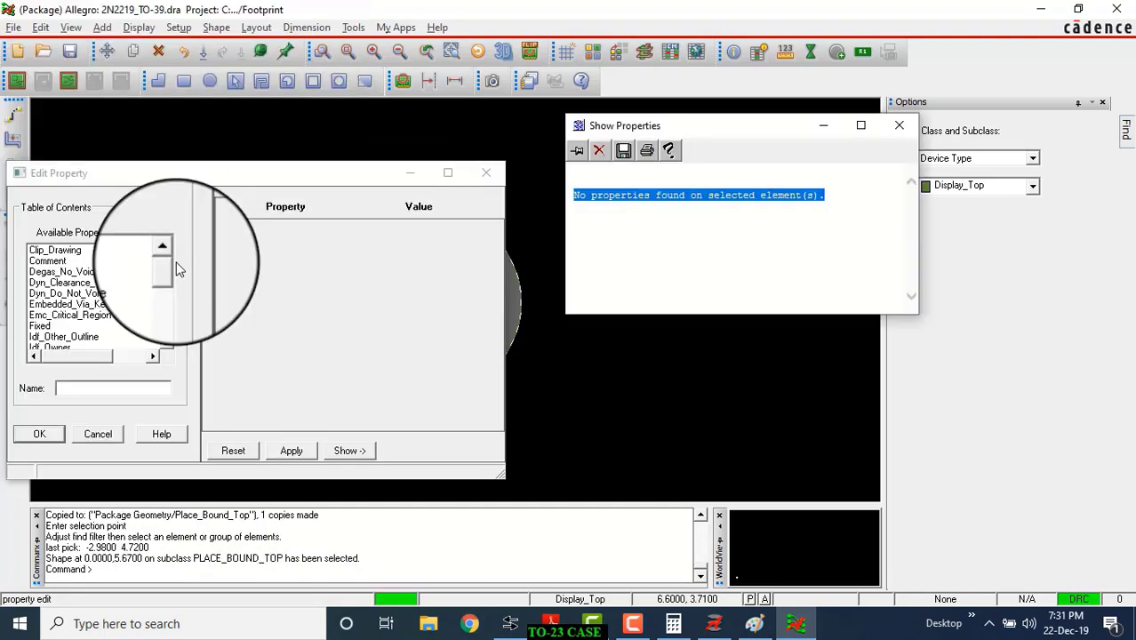
{"action": "scroll", "coordinate": [154, 308], "scroll_direction": "down", "scroll_amount": 5}
{"action": "mouse_move", "coordinate": [171, 301]}
{"action": "left_mouse_down"}
{"action": "mouse_move", "coordinate": [173, 264]}
{"action": "mouse_move", "coordinate": [170, 303]}
{"action": "left_mouse_up"}
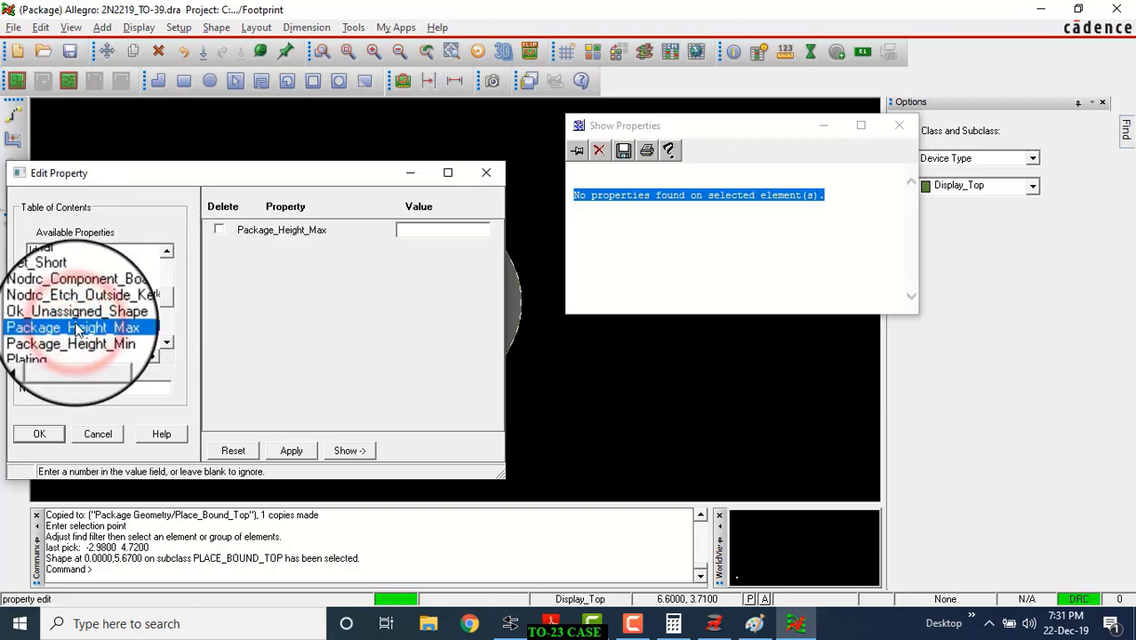
{"action": "left_click", "coordinate": [551, 623]}
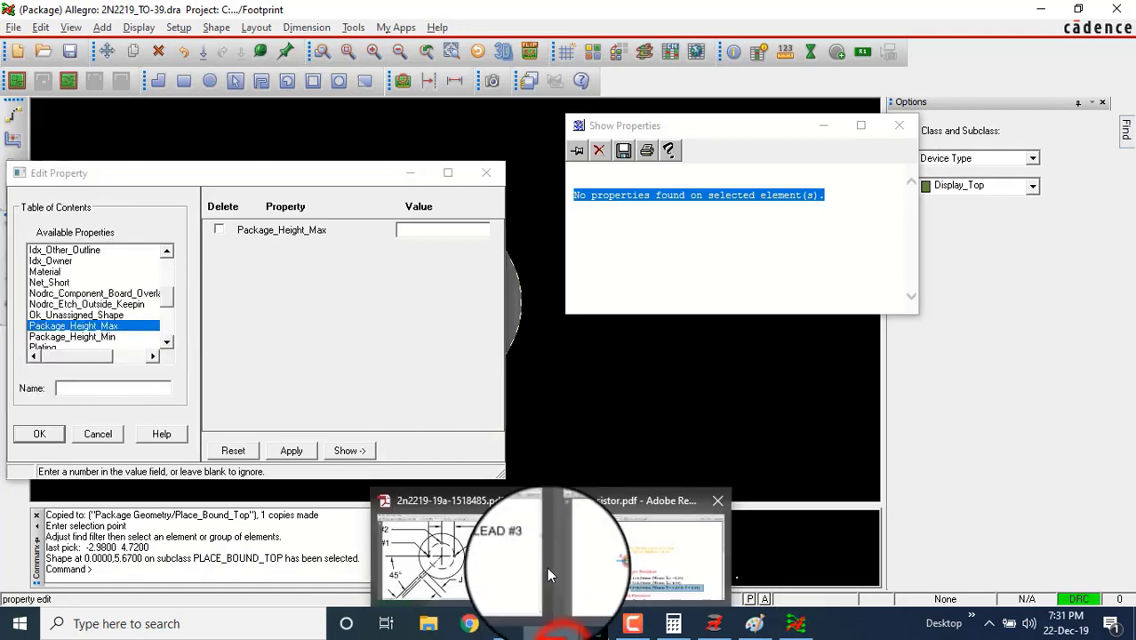
- Find the 2n2219 datasheet's TO-39 table showing body height D of 6.10–6.60 mm
{"action": "left_click", "coordinate": [493, 554]}
{"action": "scroll", "coordinate": [591, 394], "scroll_direction": "down", "scroll_amount": 2, "text": "ctrl"}
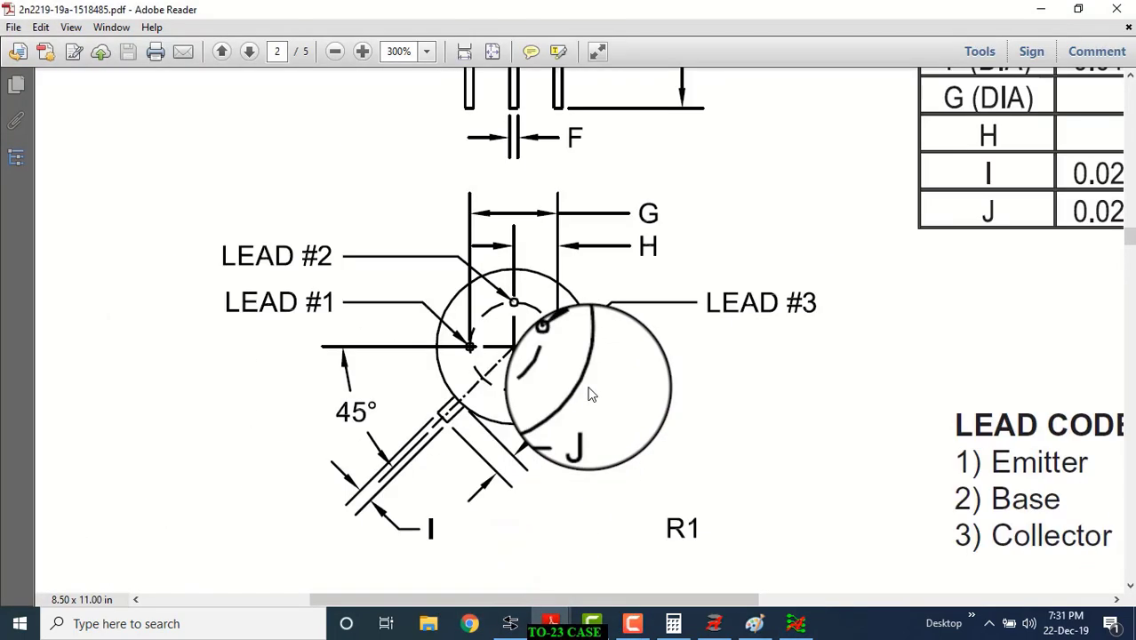
{"action": "scroll", "coordinate": [590, 389], "scroll_direction": "up", "scroll_amount": 5}
{"action": "scroll", "coordinate": [594, 388], "scroll_direction": "up", "scroll_amount": 1}
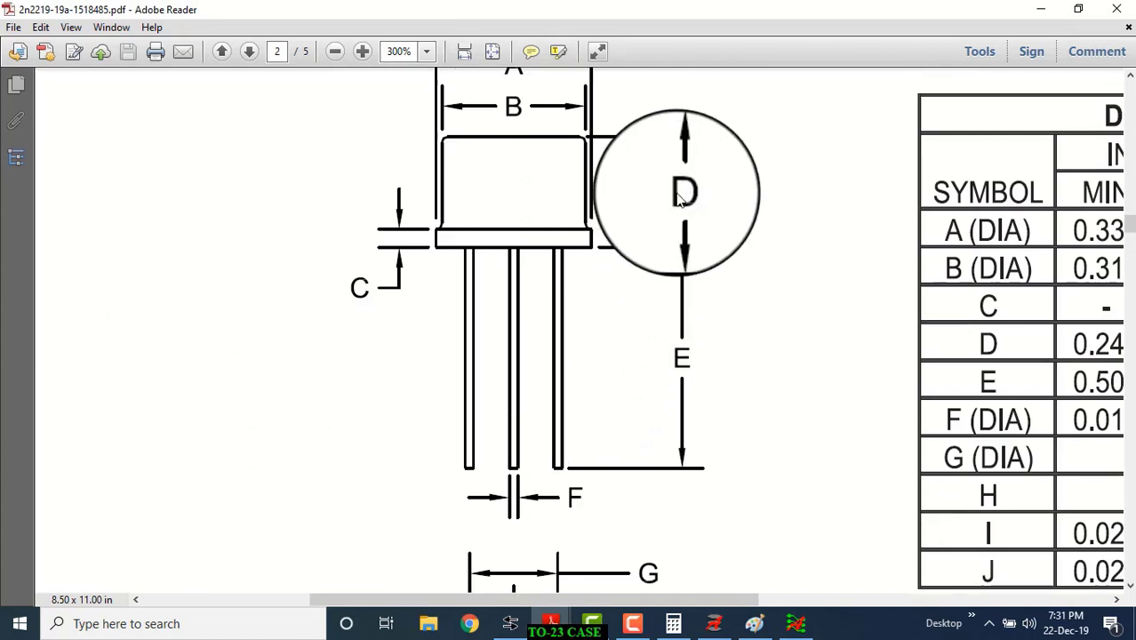
{"action": "left_click", "coordinate": [678, 192]}
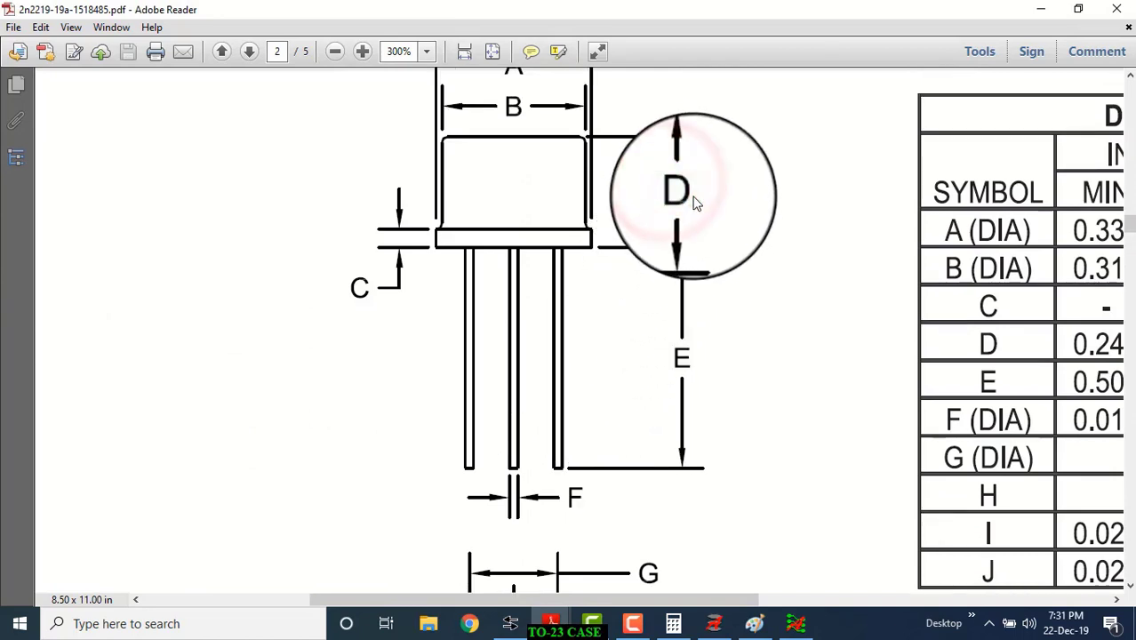
{"action": "scroll", "coordinate": [689, 197], "scroll_direction": "down", "scroll_amount": 1, "text": "ctrl"}
{"action": "scroll", "coordinate": [697, 196], "scroll_direction": "down", "scroll_amount": 2, "text": "ctrl"}
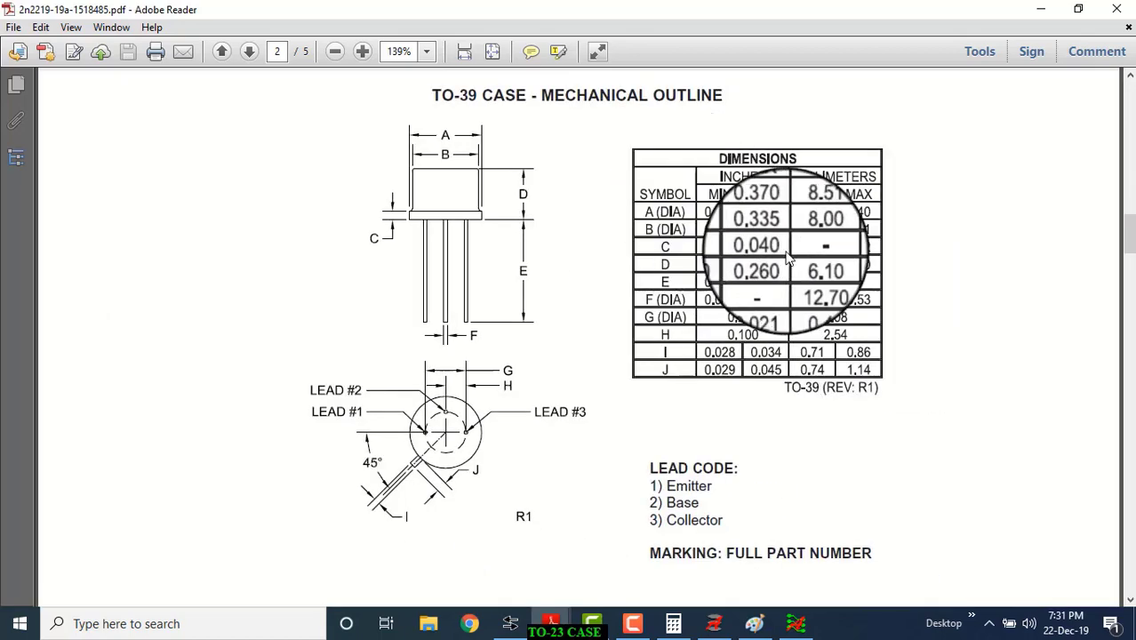
{"action": "scroll", "coordinate": [798, 258], "scroll_direction": "up", "scroll_amount": 2, "text": "ctrl"}
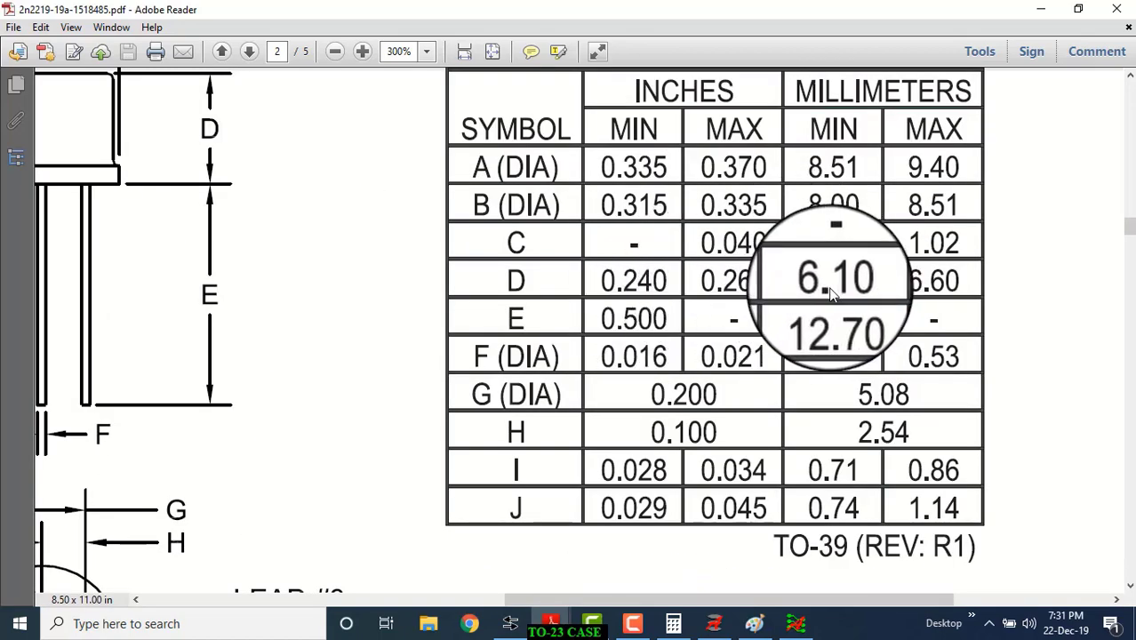
{"action": "scroll", "coordinate": [831, 294], "scroll_direction": "down", "scroll_amount": 1, "text": "ctrl"}
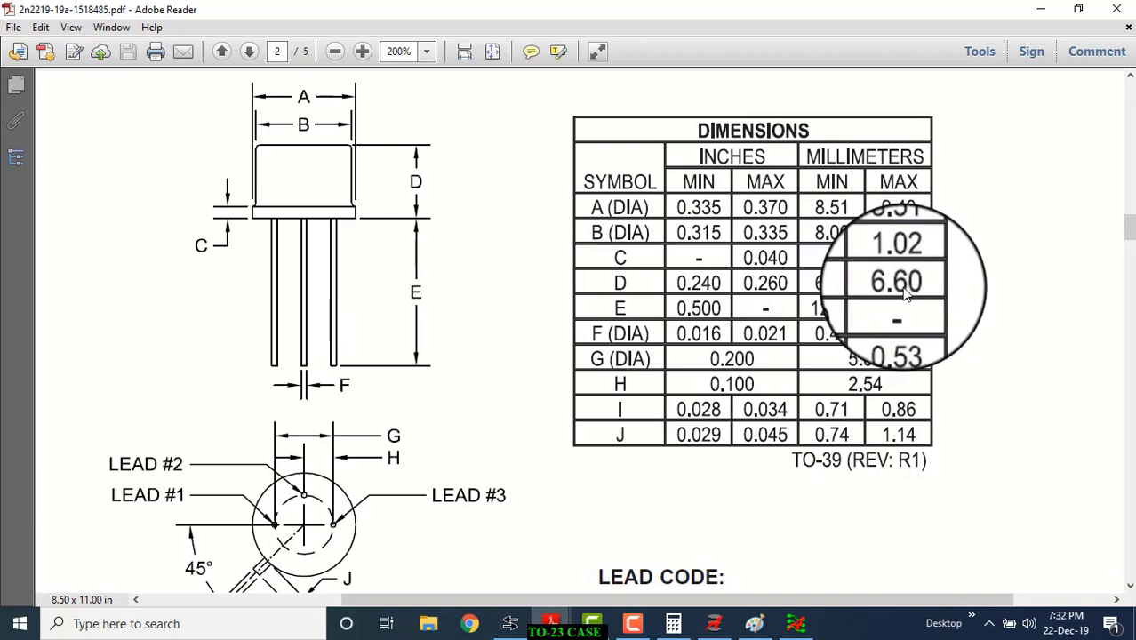
- Clear Calculator and enter the minimum D height 6.1 plus
{"action": "left_click", "coordinate": [674, 625]}
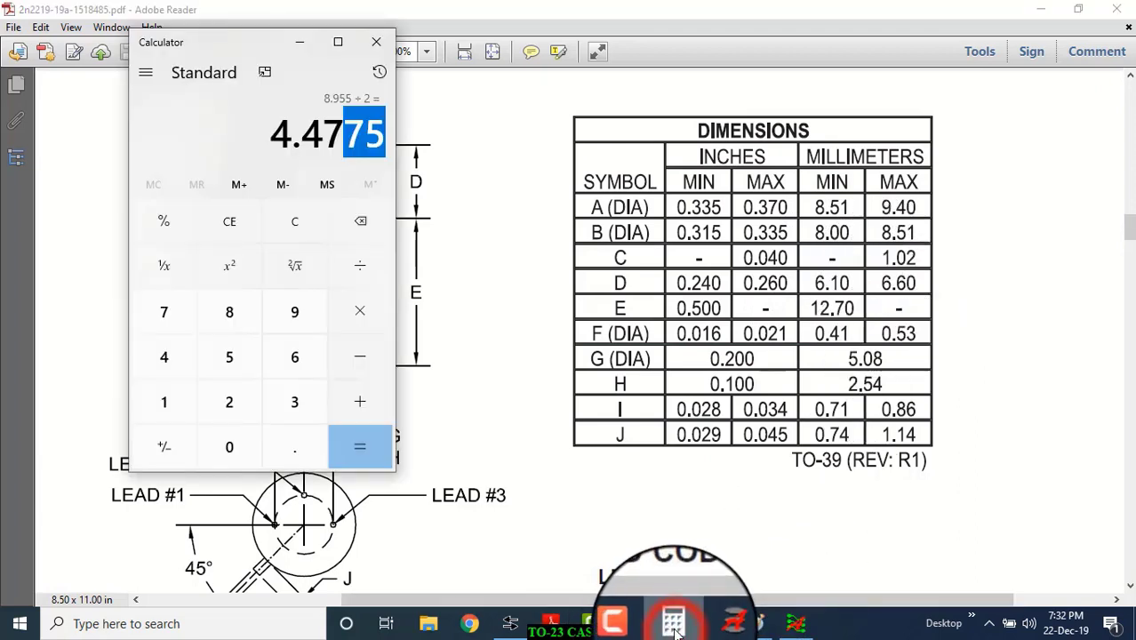
{"action": "left_click", "coordinate": [295, 222]}
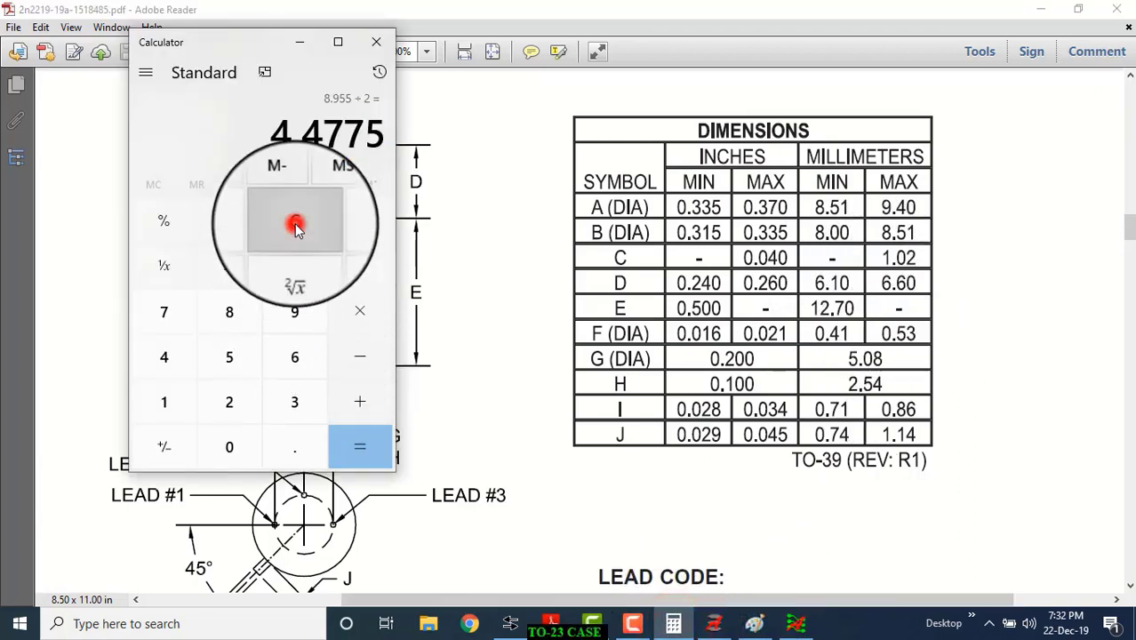
{"action": "left_click", "coordinate": [291, 360]}
{"action": "left_click", "coordinate": [294, 448]}
{"action": "left_click", "coordinate": [180, 394]}
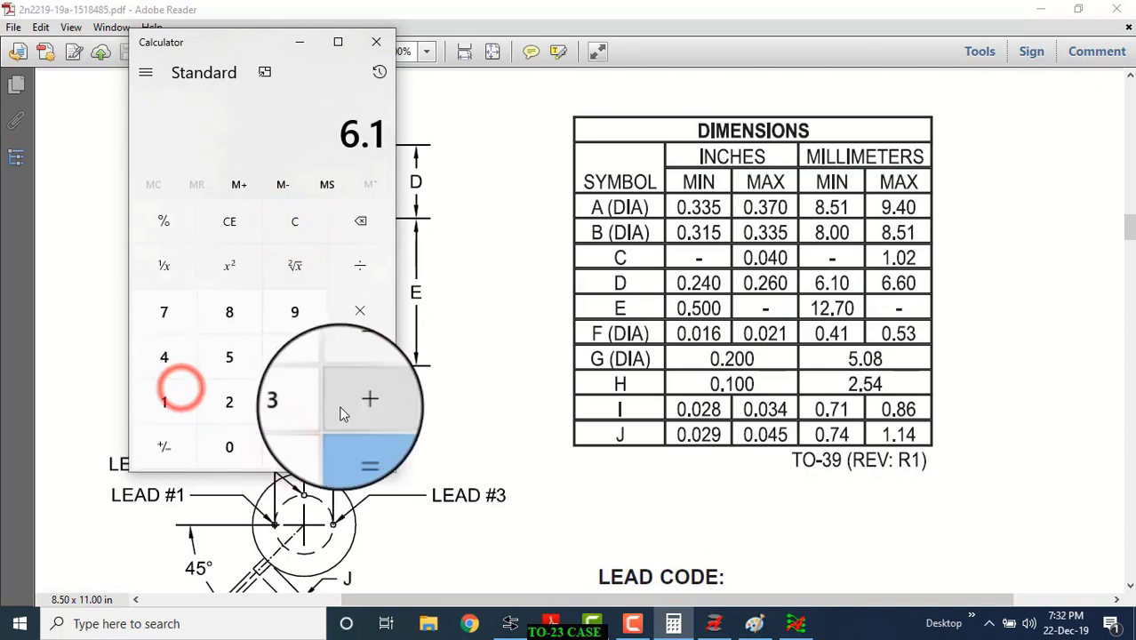
{"action": "left_click", "coordinate": [348, 404]}
- Add the 6.6 maximum and divide the 12.7 sum by 2, giving 6.35
{"action": "left_click", "coordinate": [295, 358]}
{"action": "left_click", "coordinate": [294, 449]}
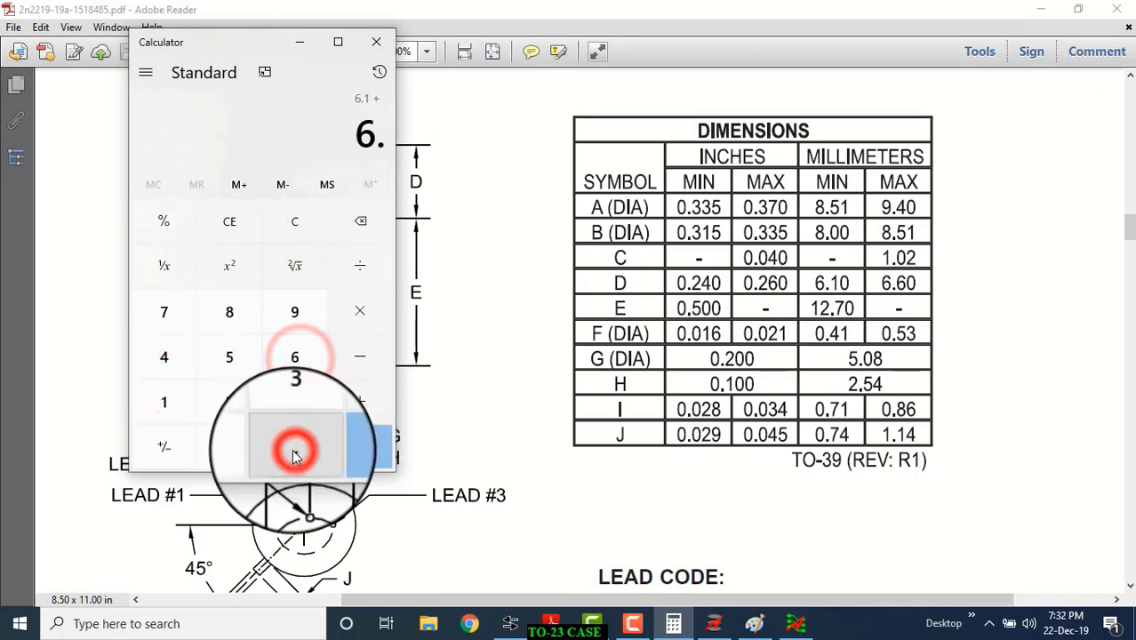
{"action": "left_click", "coordinate": [296, 358]}
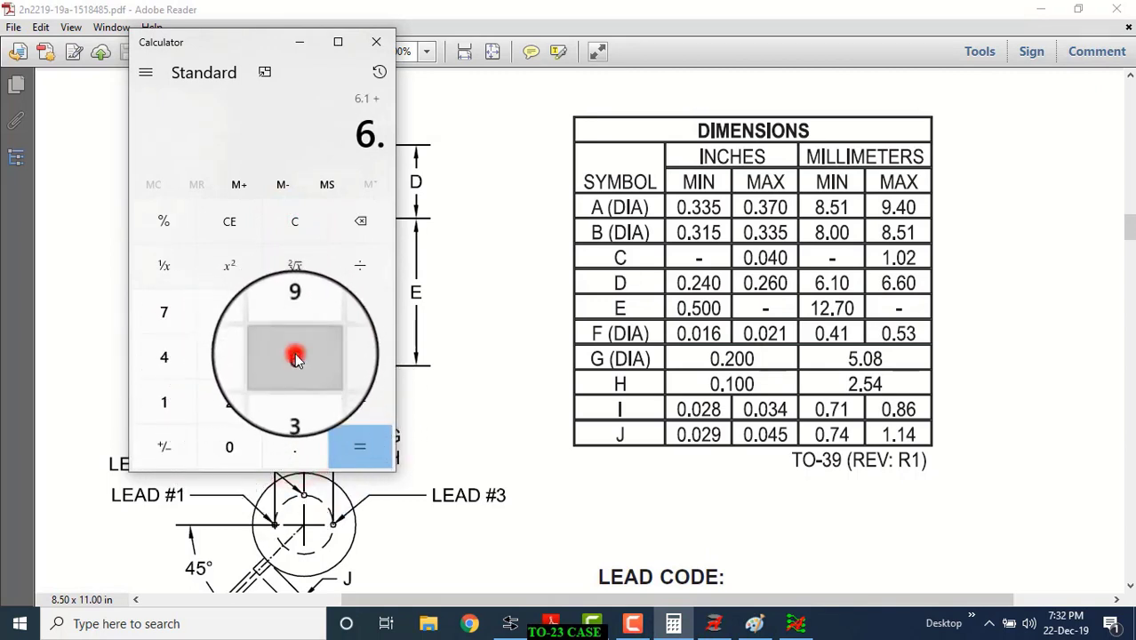
{"action": "left_click", "coordinate": [363, 269]}
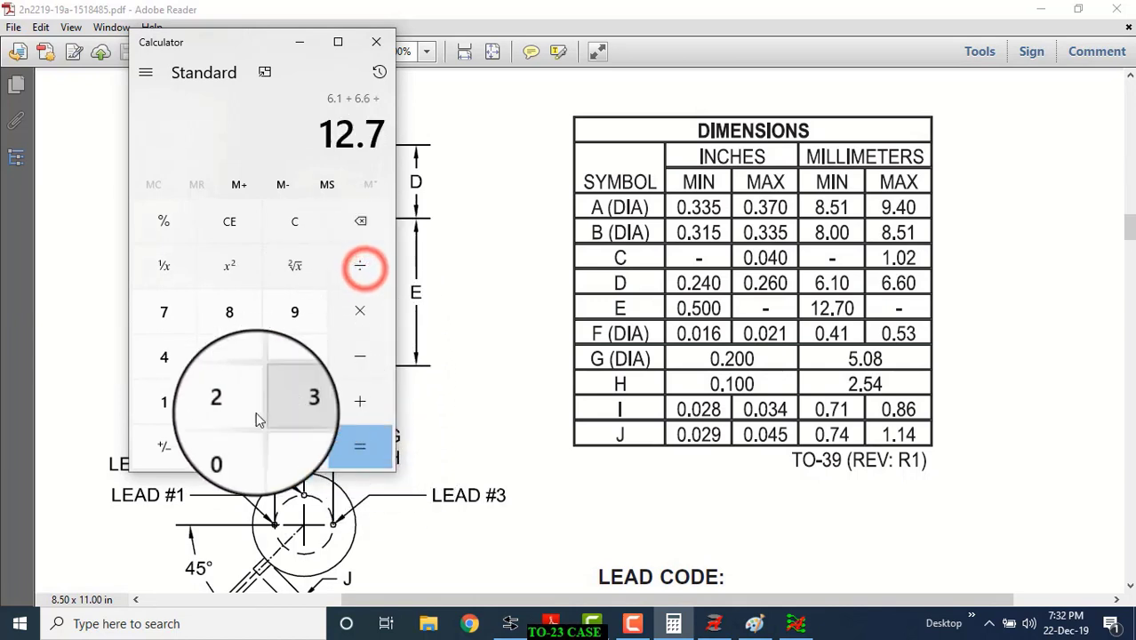
{"action": "left_click", "coordinate": [227, 409]}
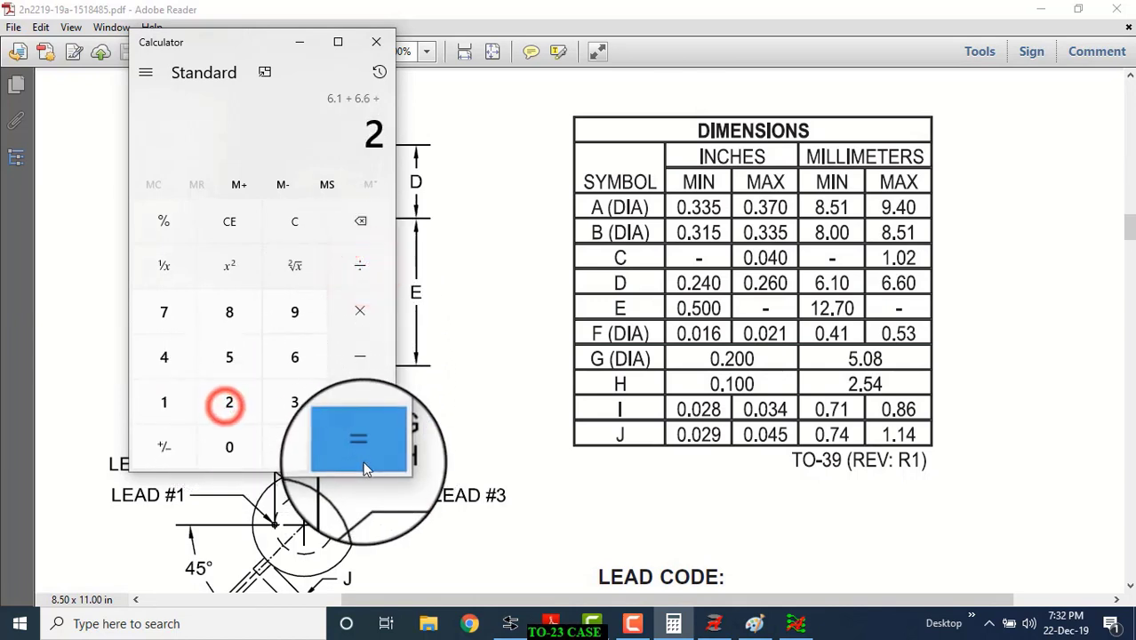
{"action": "left_click", "coordinate": [359, 446]}
{"action": "left_click", "coordinate": [796, 623]}
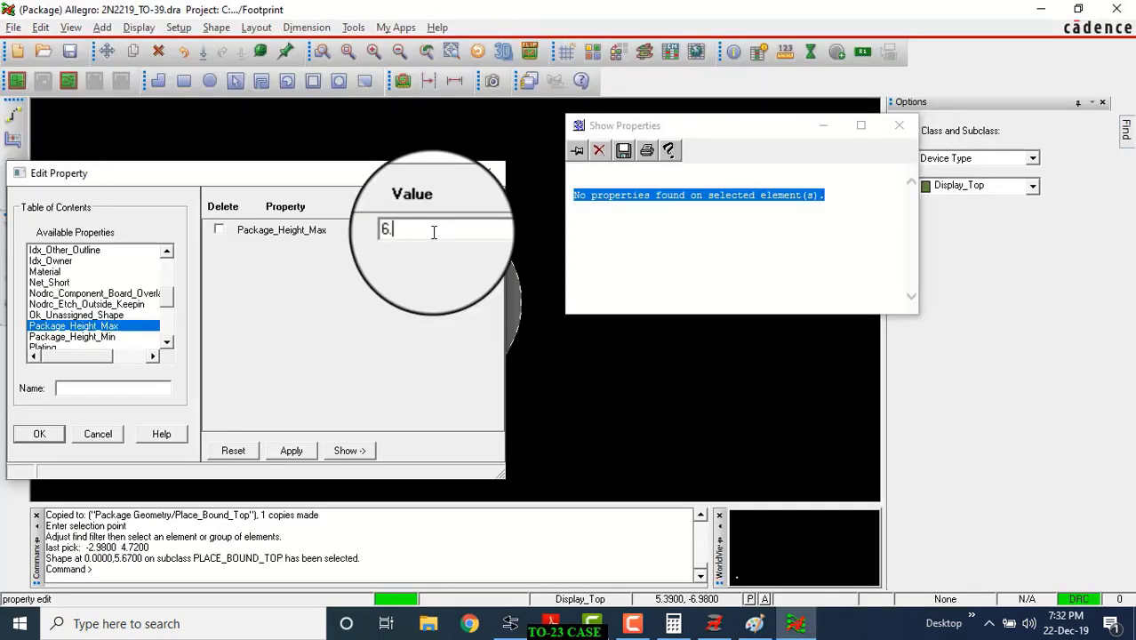
- Enter 6.35 as the Package_Height_Max value and apply it to the shape
{"action": "left_click", "coordinate": [434, 233]}
{"action": "type", "text": "6.3"}
{"action": "type", "text": "5"}
{"action": "left_click_drag", "start_coordinate": [423, 233], "coordinate": [398, 233]}
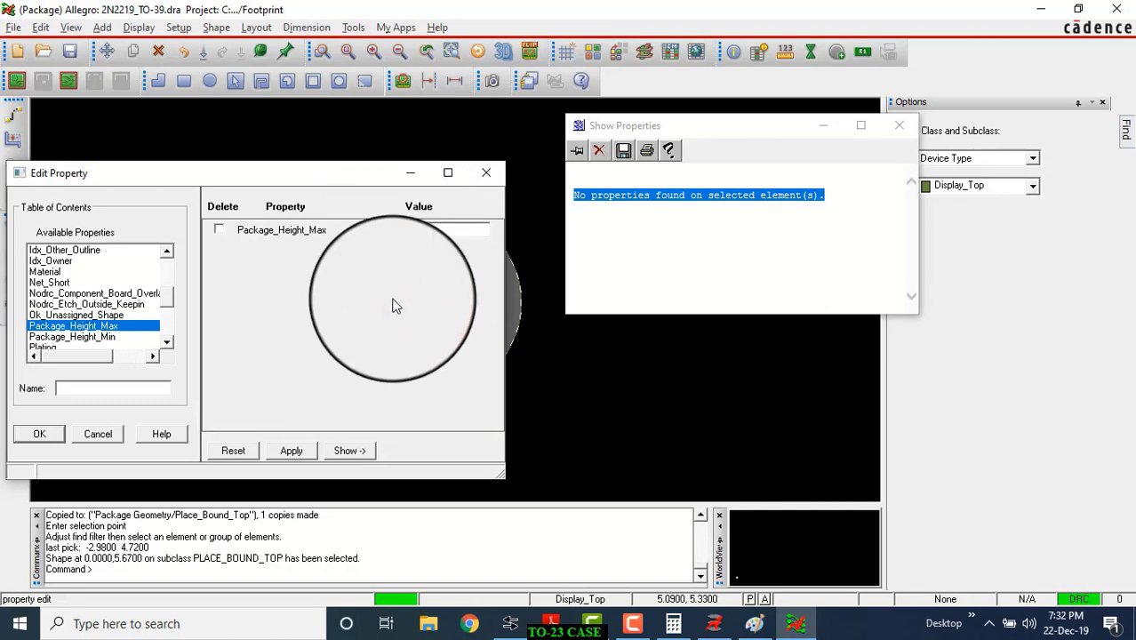
{"action": "left_click", "coordinate": [298, 453]}
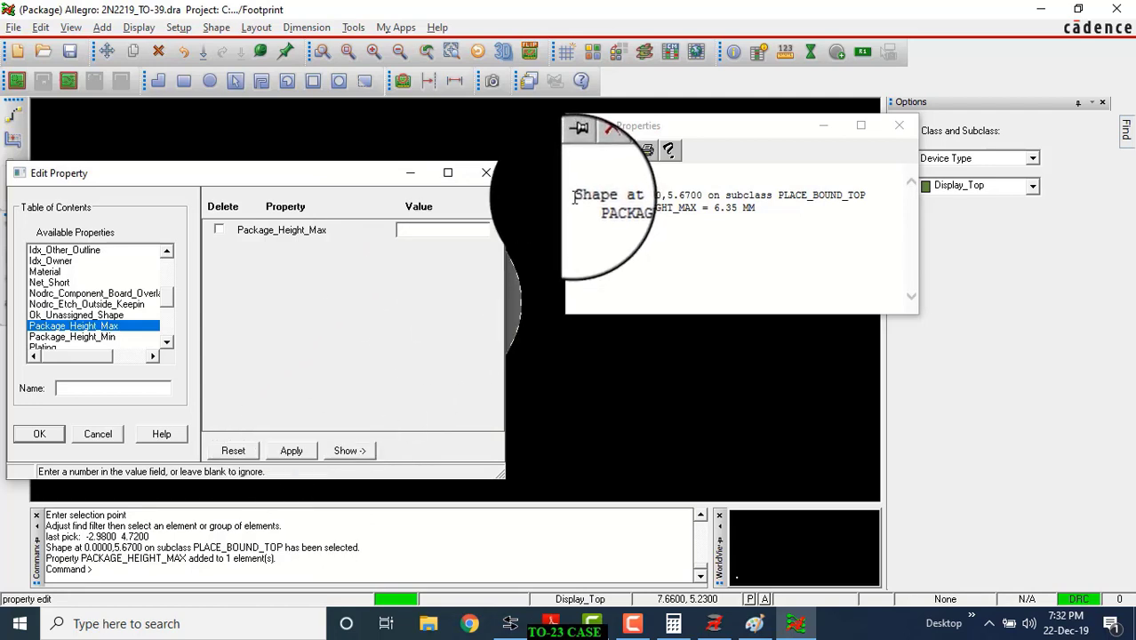
- Check the PACKAGE_HEIGHT_MAX = 6.35 MM reading and close the property windows
{"action": "left_click_drag", "start_coordinate": [575, 198], "coordinate": [762, 208]}
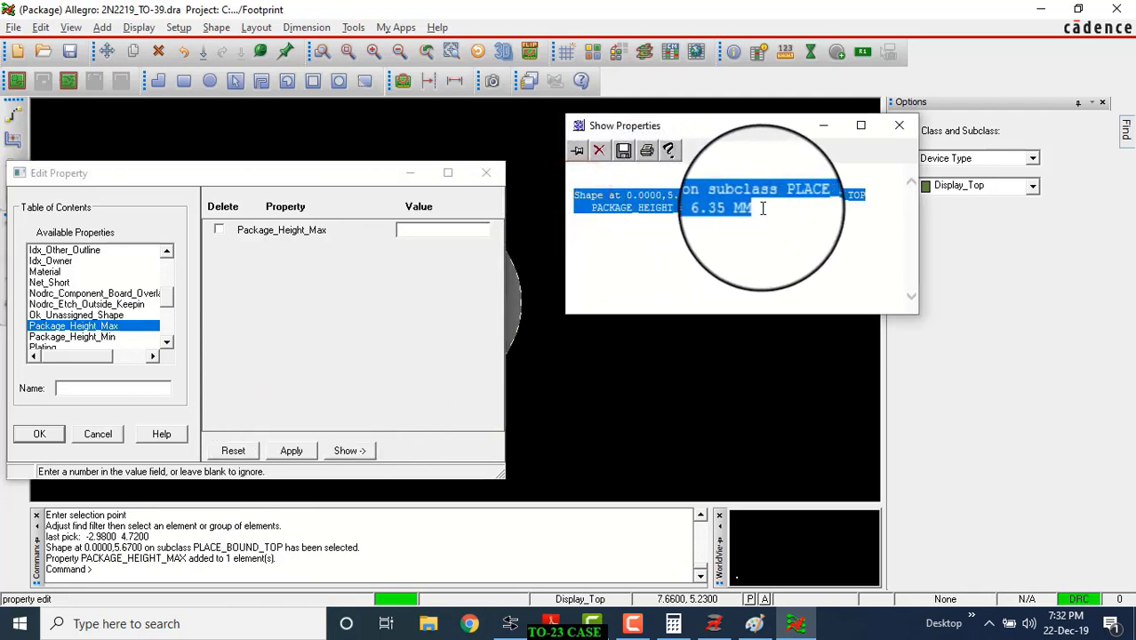
{"action": "left_click_drag", "start_coordinate": [587, 207], "coordinate": [756, 219]}
{"action": "left_click", "coordinate": [548, 244]}
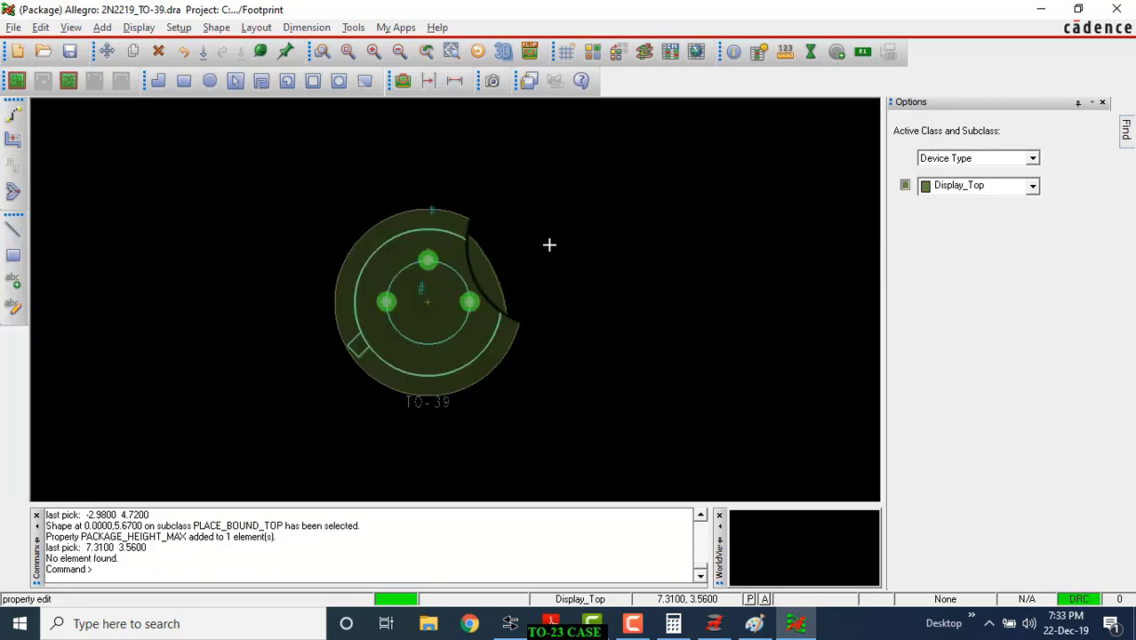
{"action": "left_click", "coordinate": [503, 53]}
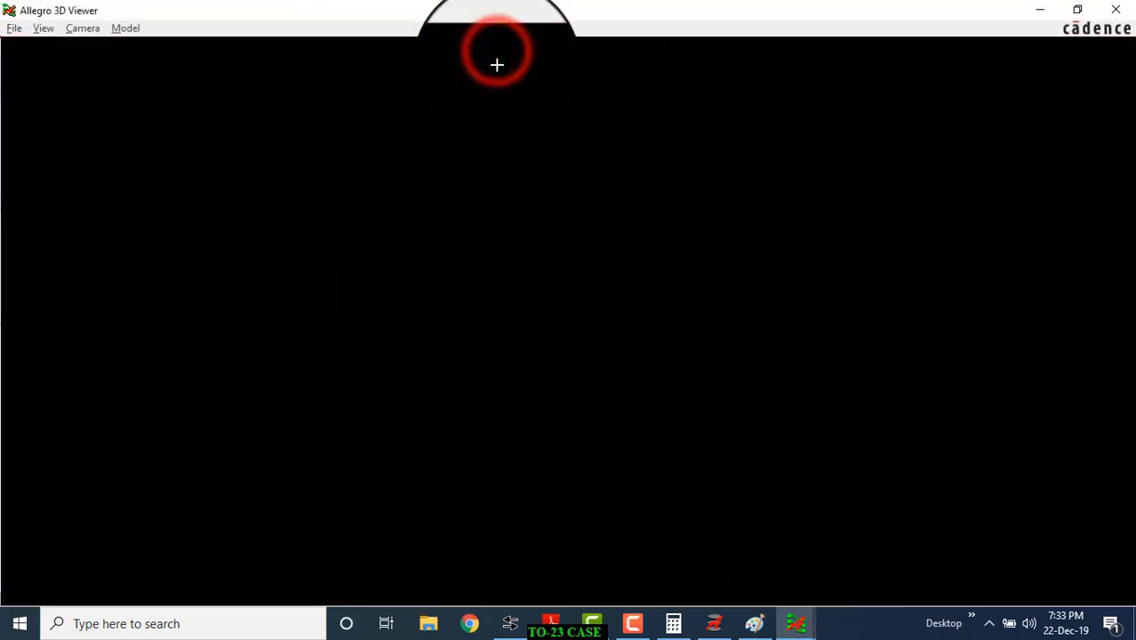
{"action": "left_click_drag", "start_coordinate": [697, 402], "coordinate": [634, 266]}
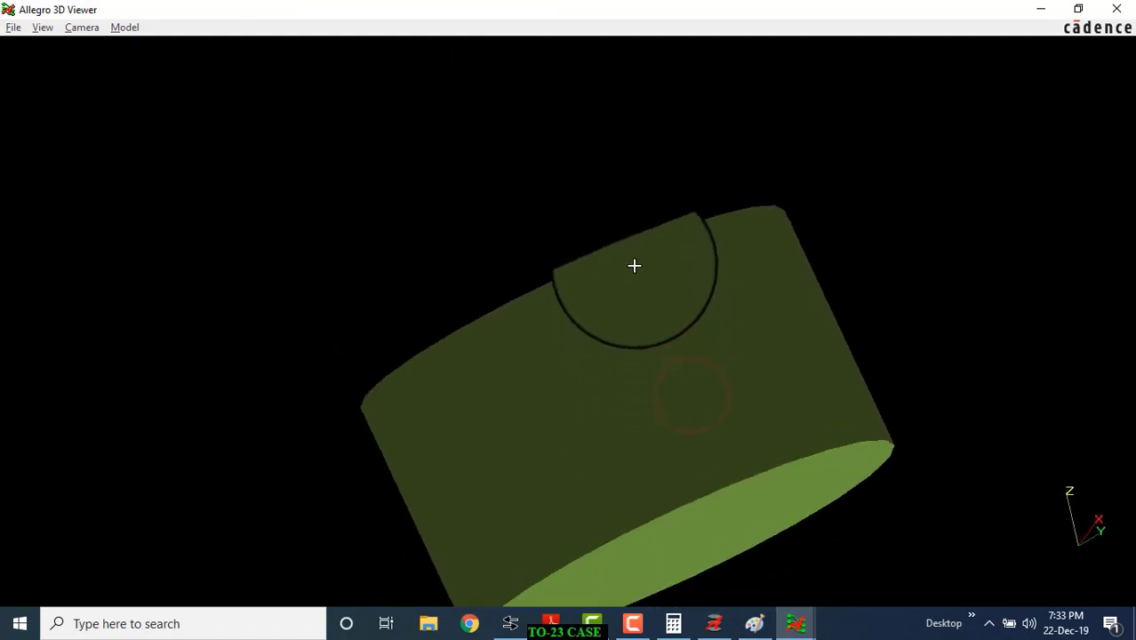
{"action": "left_click", "coordinate": [740, 473]}
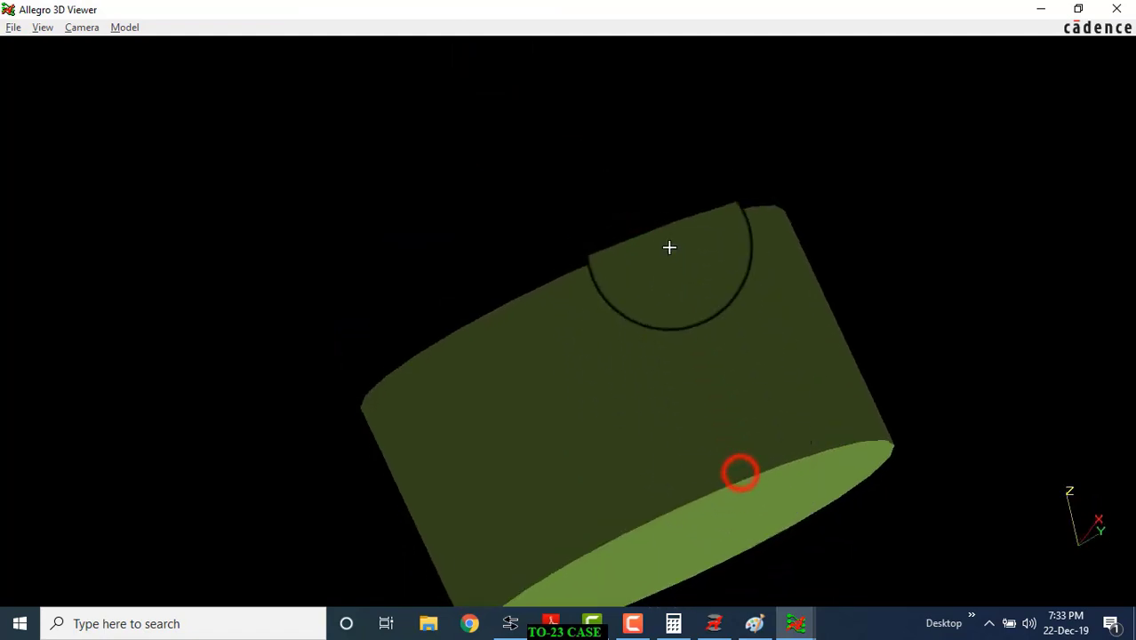
{"action": "left_click", "coordinate": [667, 241]}
{"action": "left_click_drag", "start_coordinate": [720, 408], "coordinate": [574, 84]}
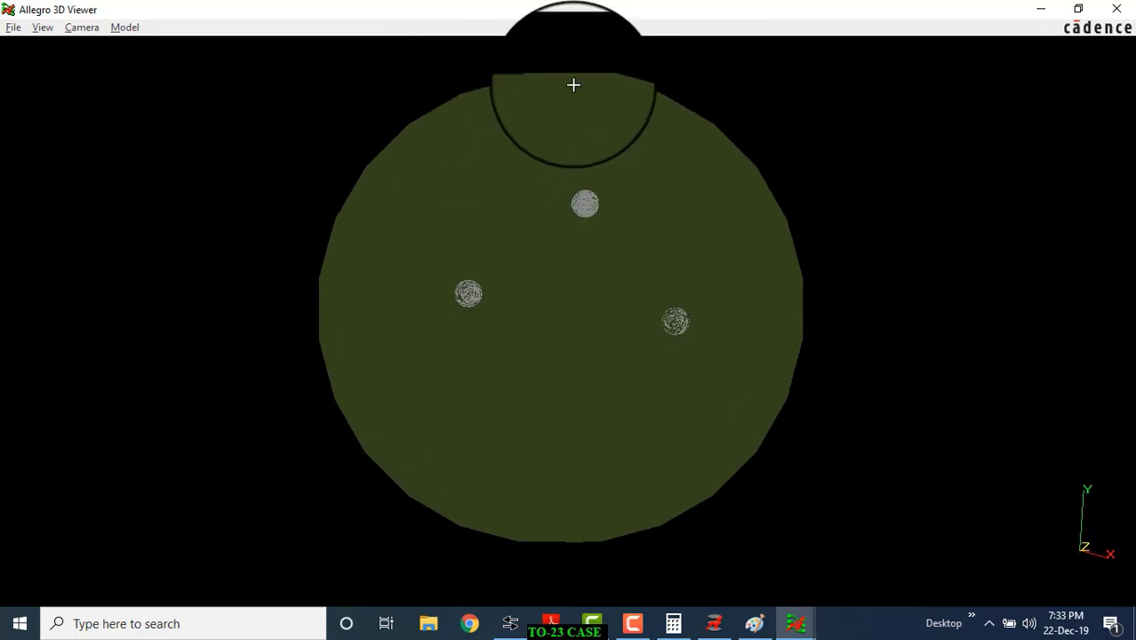
{"action": "left_click", "coordinate": [125, 28]}
{"action": "left_click", "coordinate": [142, 78]}
{"action": "left_click_drag", "start_coordinate": [553, 221], "coordinate": [582, 306]}
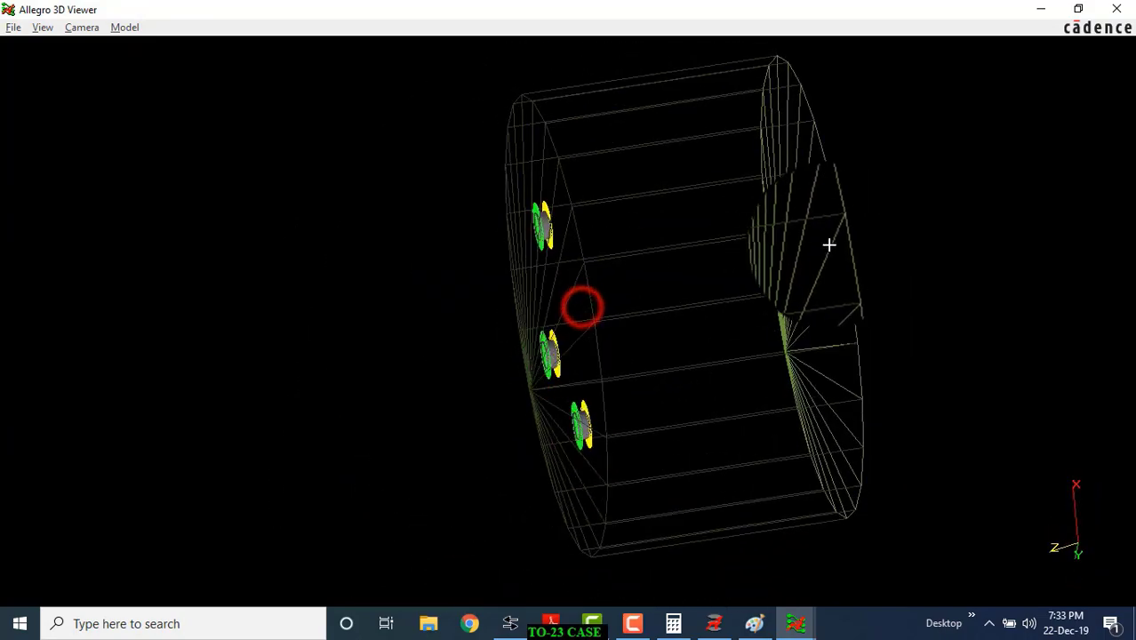
{"action": "left_click_drag", "start_coordinate": [836, 241], "coordinate": [815, 291]}
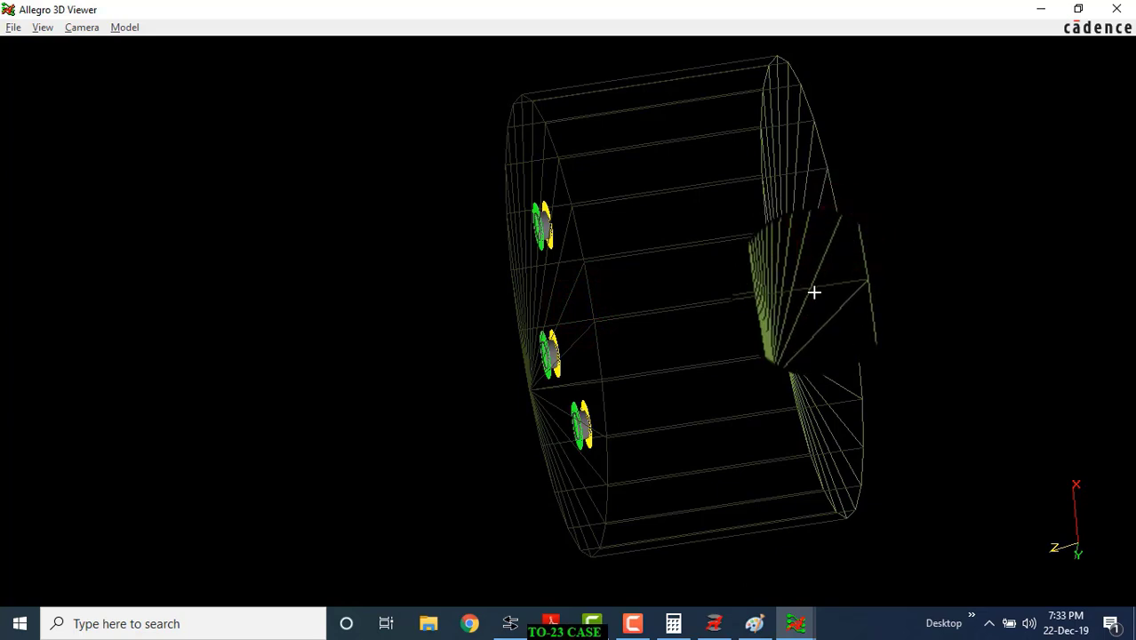
{"action": "left_click", "coordinate": [1117, 9]}
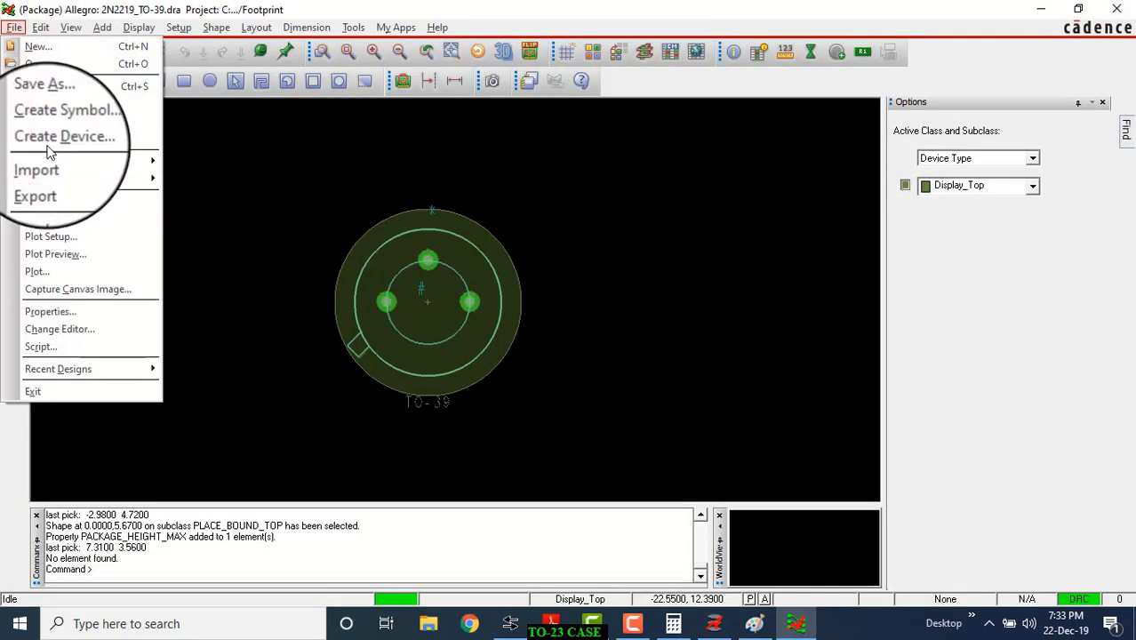
- Z-copy the place-bound shape onto Manufacturing / NO_PROBE_TOP with a 0 offset
{"action": "mouse_move", "coordinate": [41, 27]}
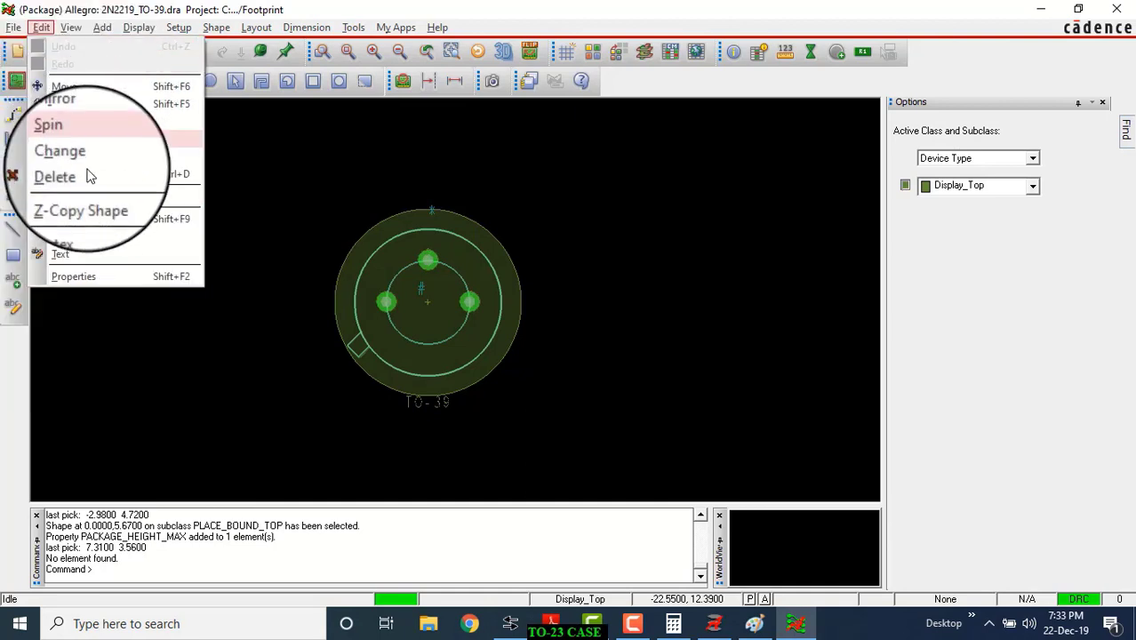
{"action": "left_click", "coordinate": [80, 196]}
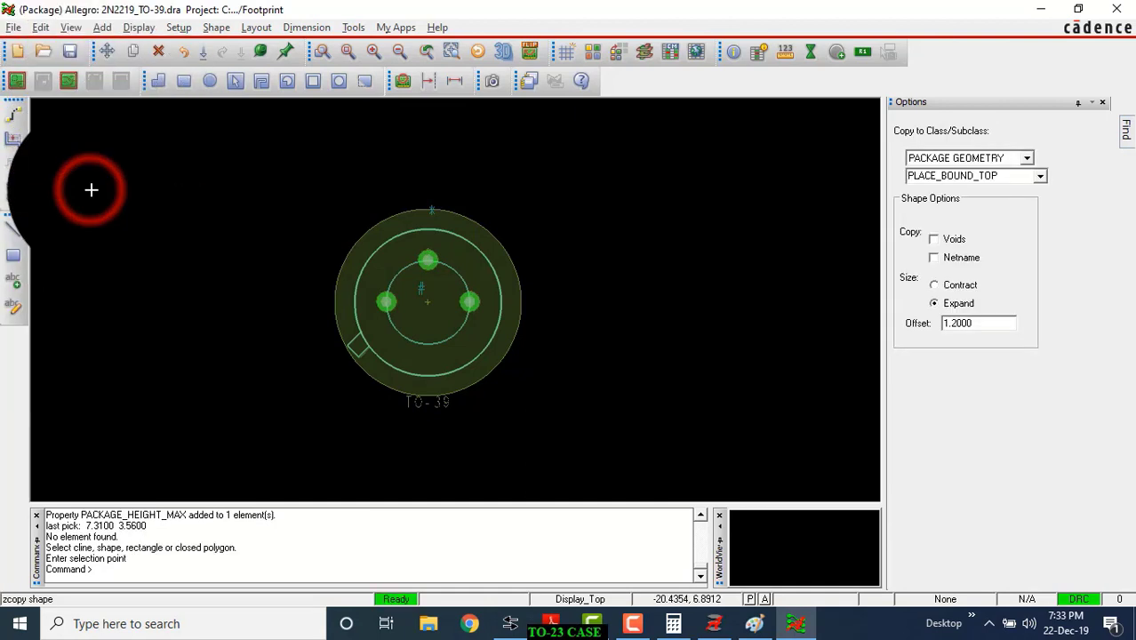
{"action": "left_click", "coordinate": [1027, 157]}
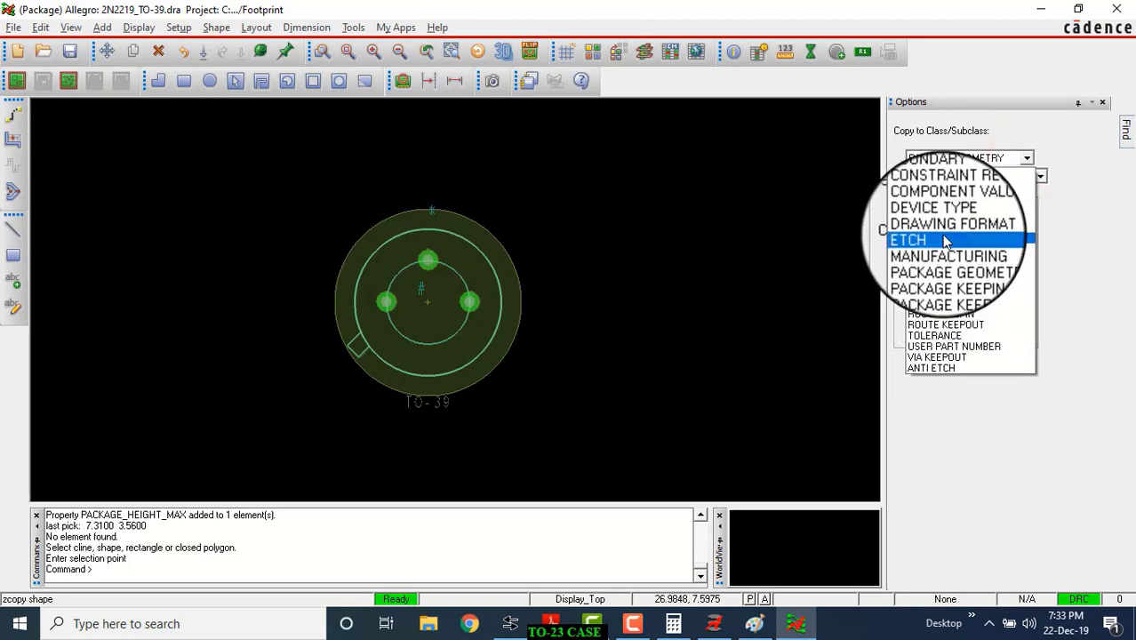
{"action": "left_click", "coordinate": [978, 248]}
{"action": "left_click", "coordinate": [1040, 178]}
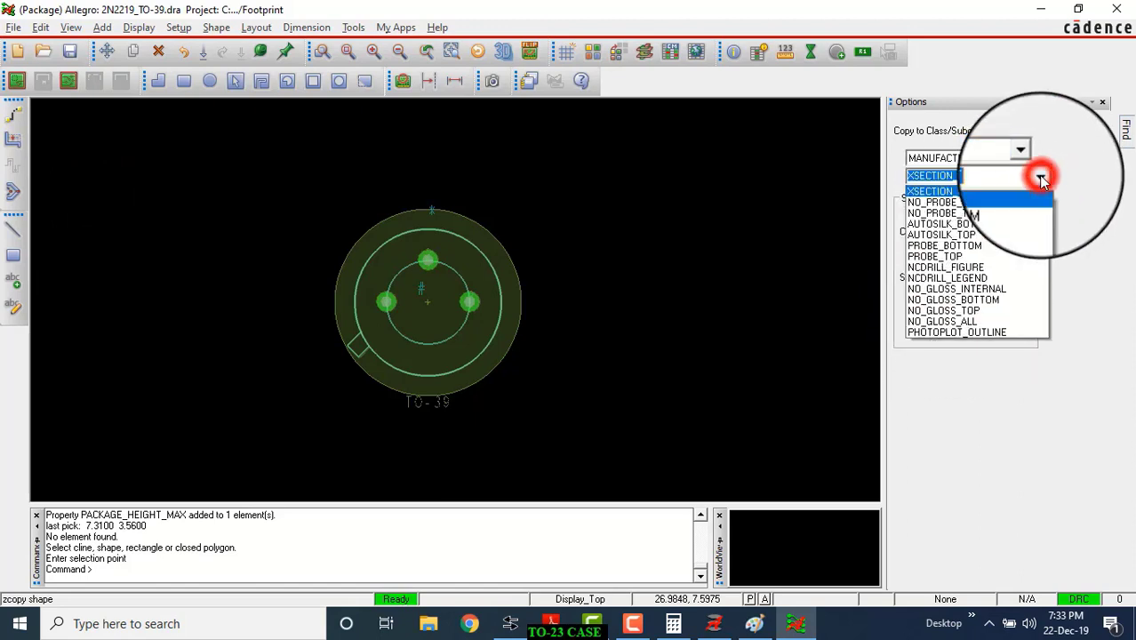
{"action": "left_click", "coordinate": [953, 216]}
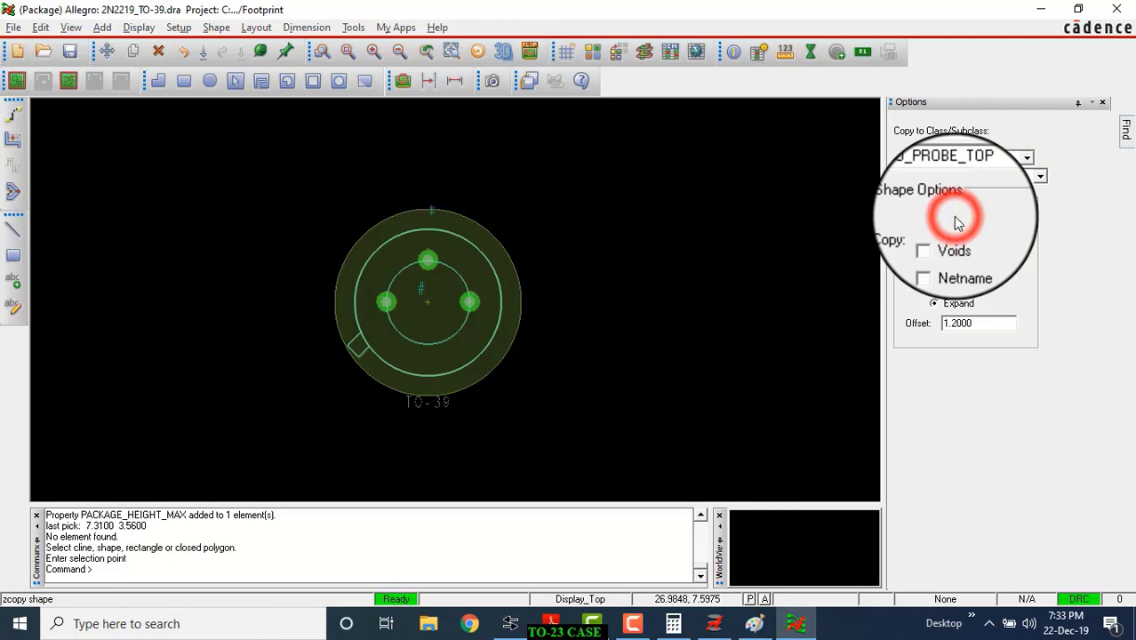
{"action": "double_click", "coordinate": [972, 325]}
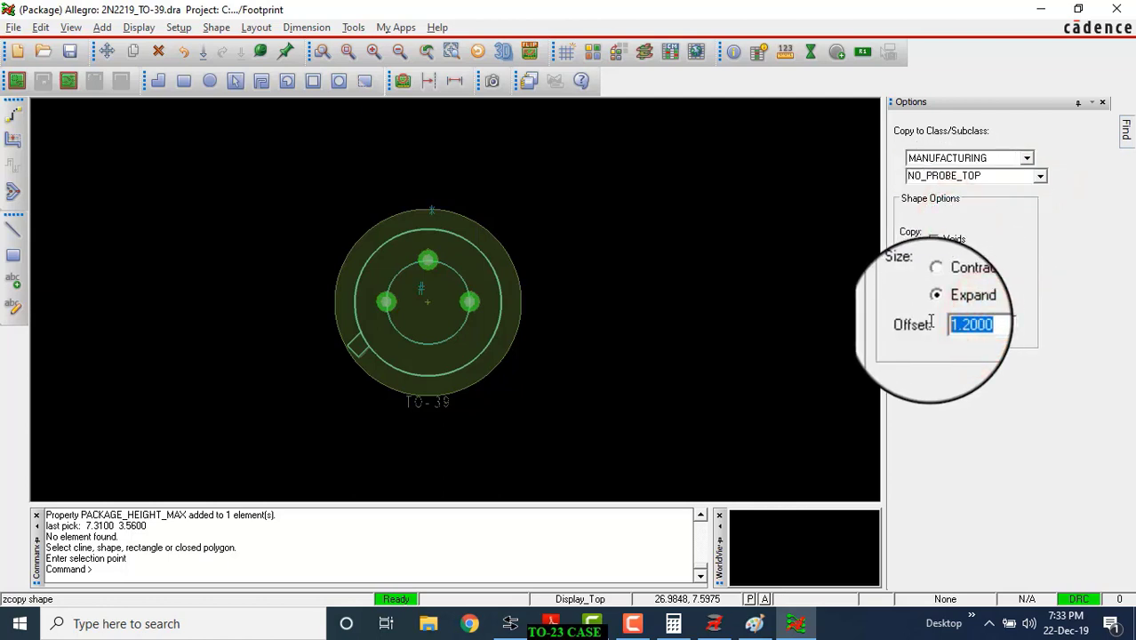
{"action": "left_click", "coordinate": [455, 221]}
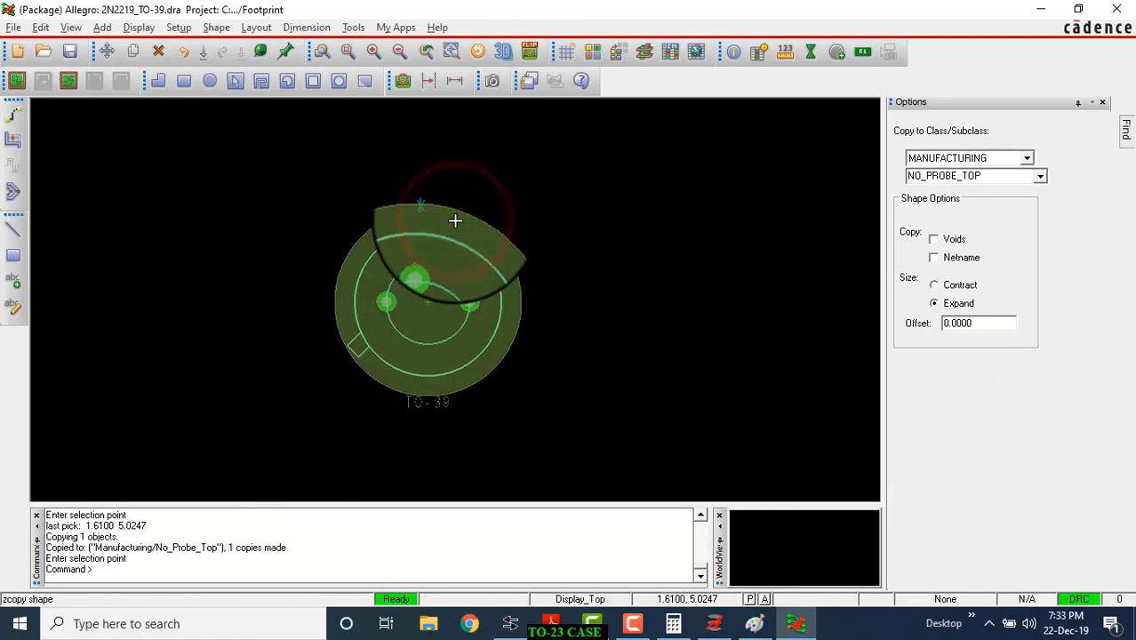
{"action": "right_click", "coordinate": [457, 174]}
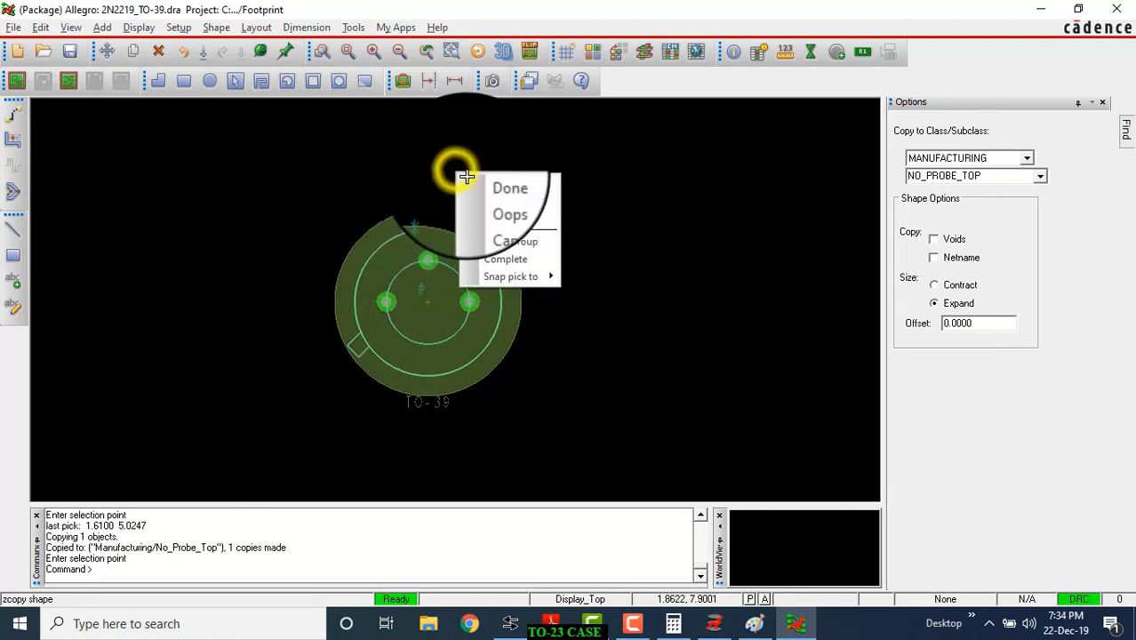
{"action": "left_click", "coordinate": [472, 183]}
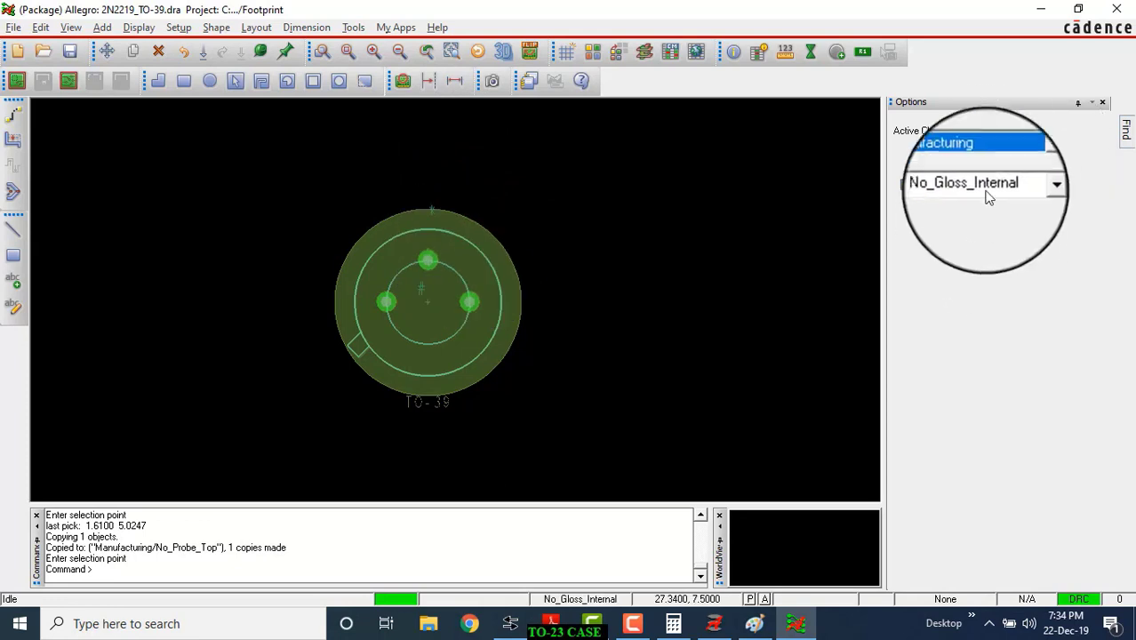
- Make No_Probe_Top the active Manufacturing subclass and set its colour to red
{"action": "left_click", "coordinate": [994, 182]}
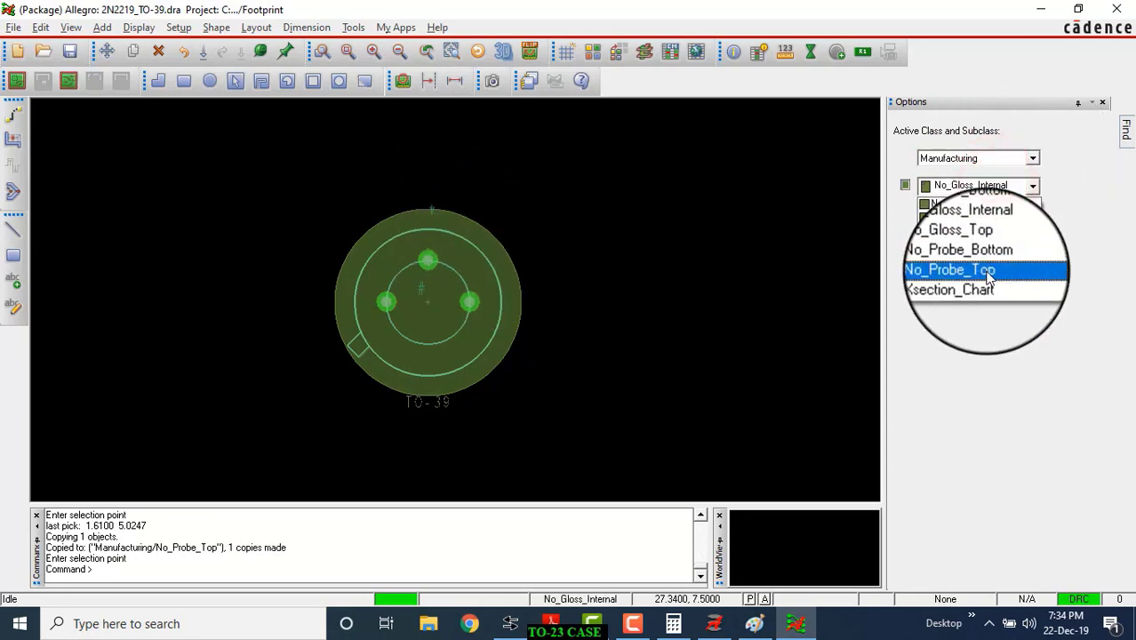
{"action": "left_click", "coordinate": [989, 272]}
{"action": "left_click", "coordinate": [906, 185]}
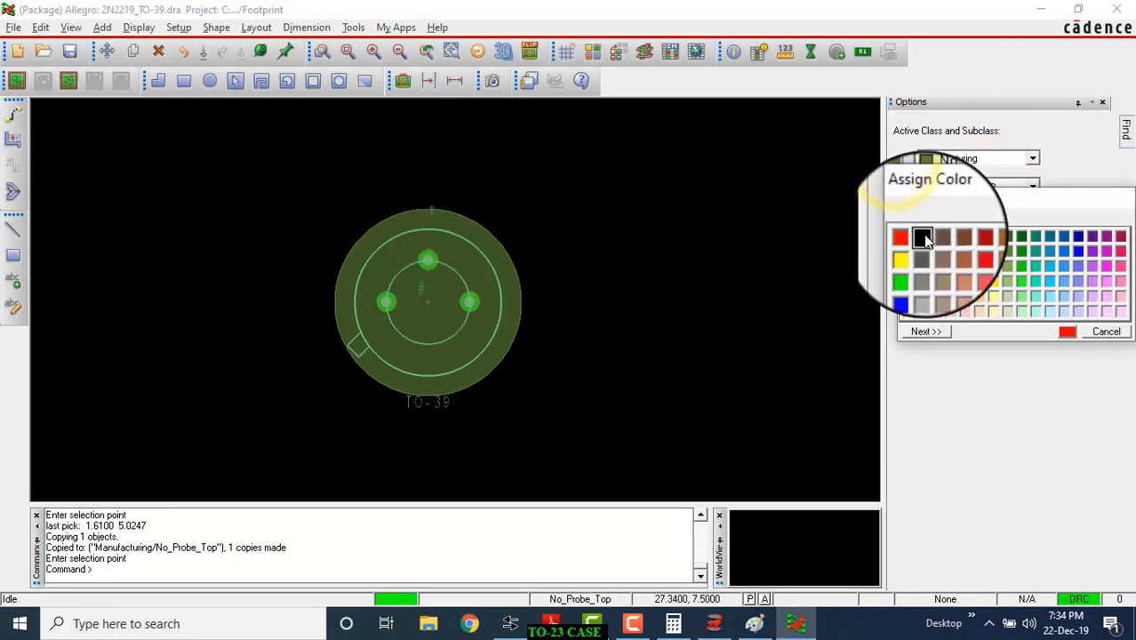
{"action": "left_click", "coordinate": [908, 238]}
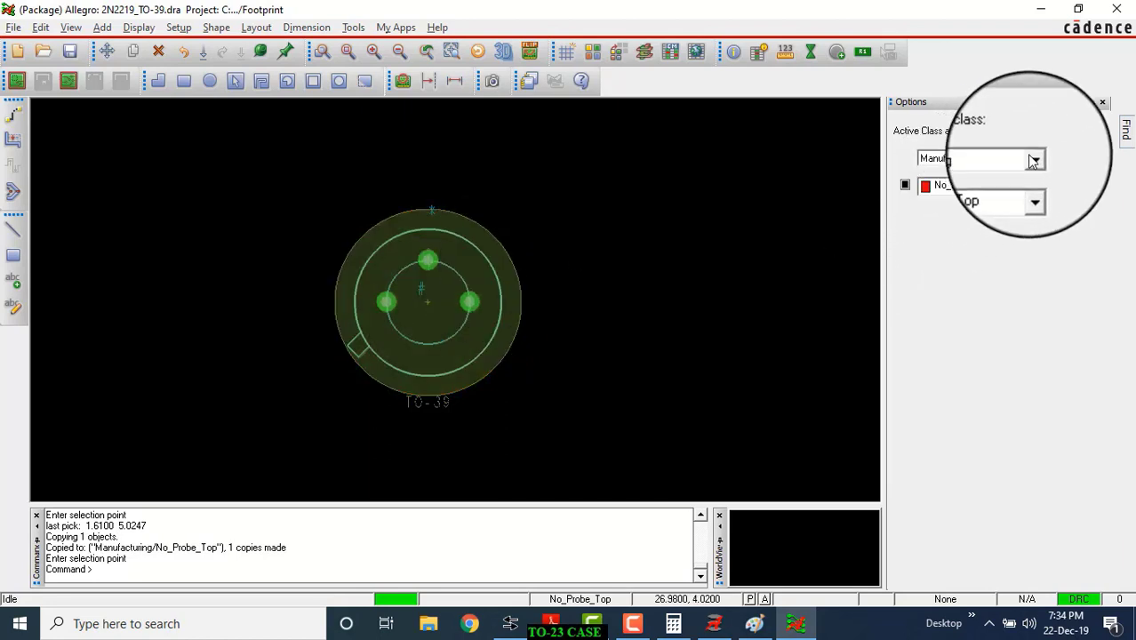
{"action": "left_click", "coordinate": [1033, 158]}
- Activate Package Geometry / Place_Bound_Top and toggle its fill visibility, leaving it shown
{"action": "left_click", "coordinate": [973, 249]}
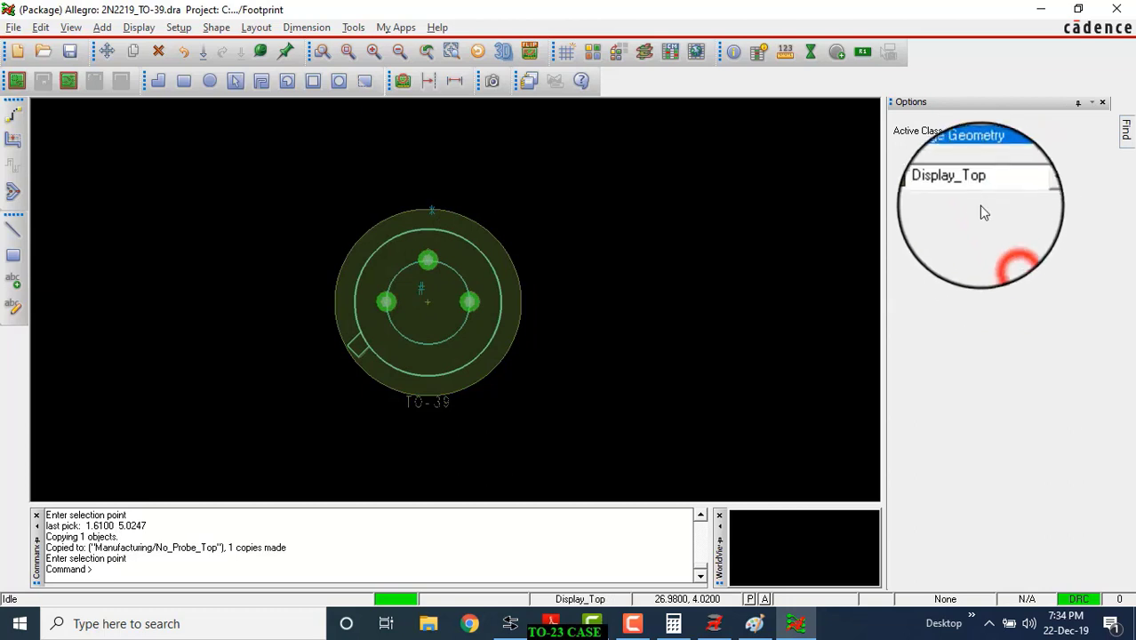
{"action": "left_click", "coordinate": [994, 157]}
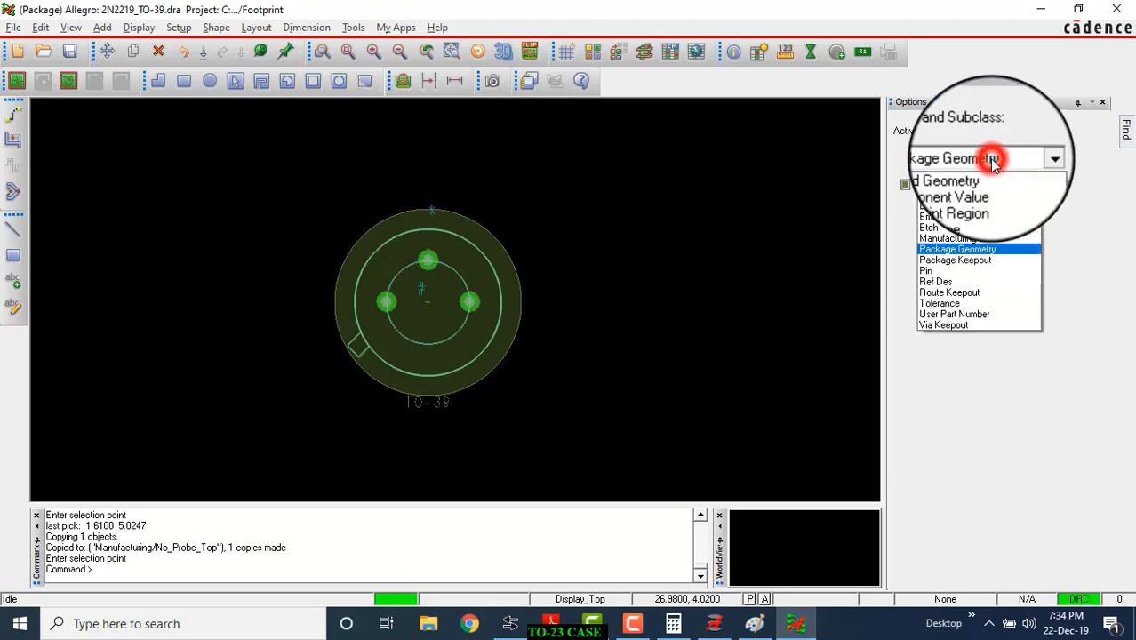
{"action": "left_click", "coordinate": [975, 253]}
{"action": "left_click", "coordinate": [1032, 185]}
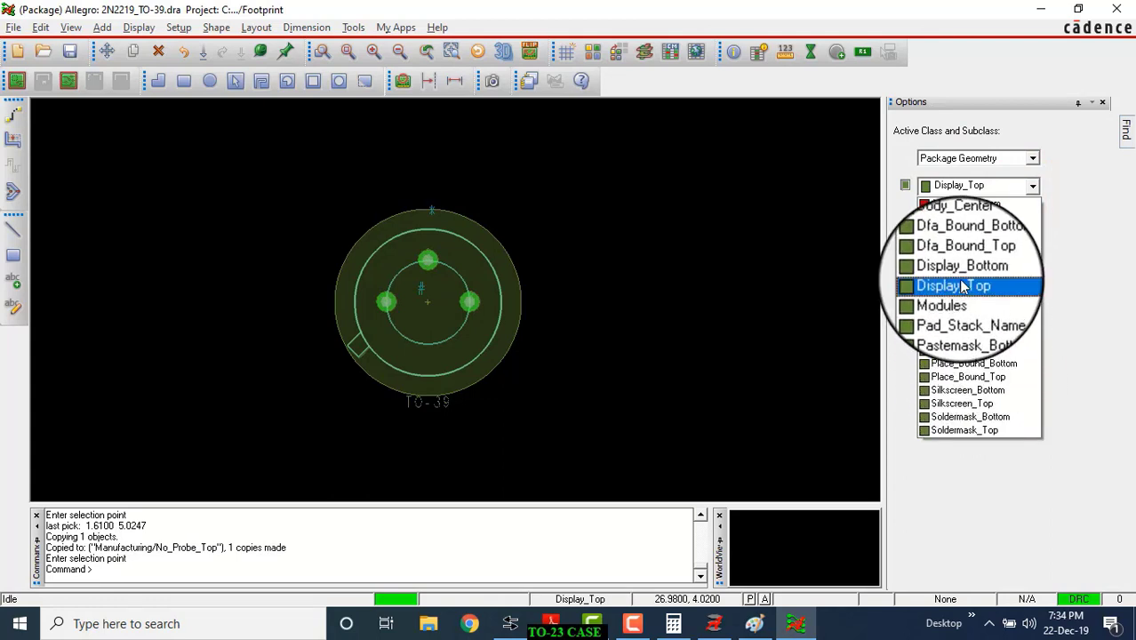
{"action": "left_click", "coordinate": [985, 377]}
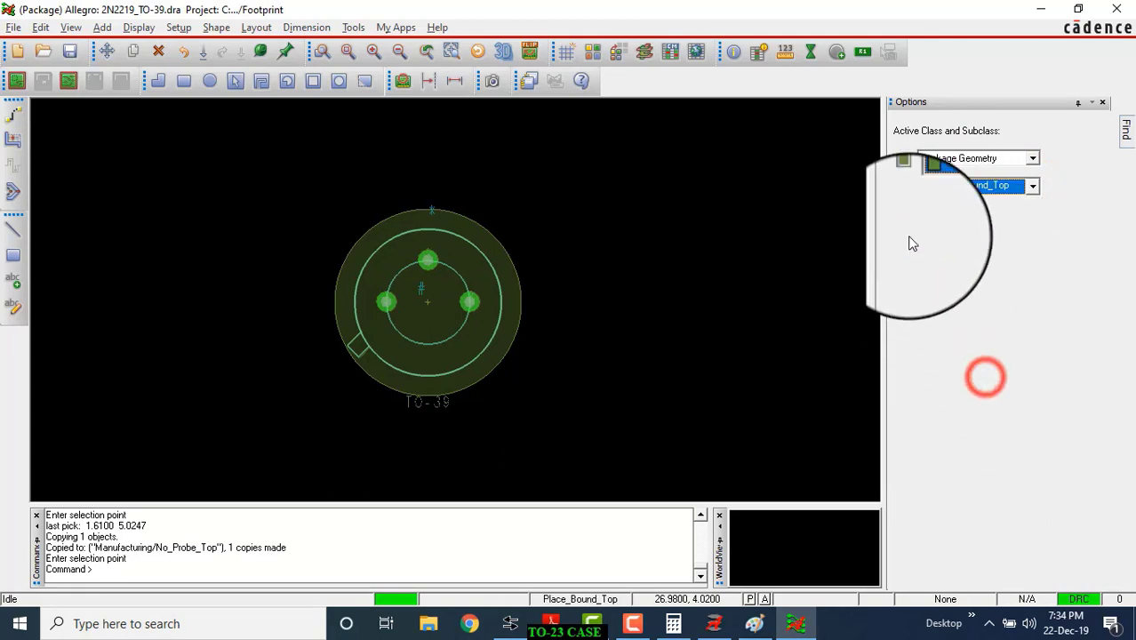
{"action": "left_click", "coordinate": [905, 187]}
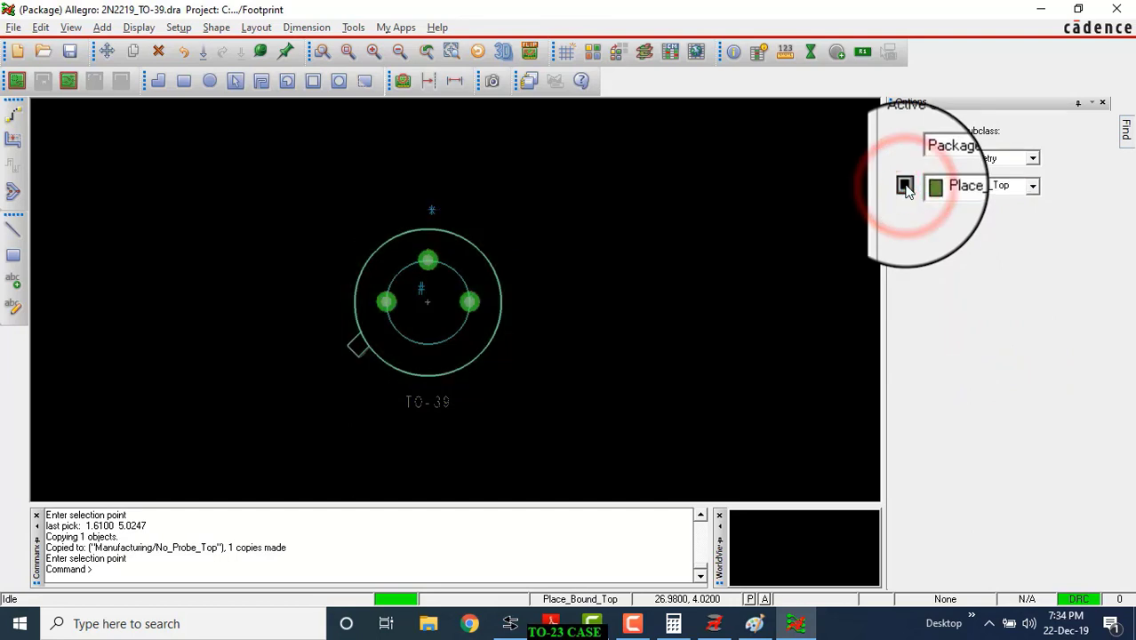
{"action": "left_click", "coordinate": [905, 187]}
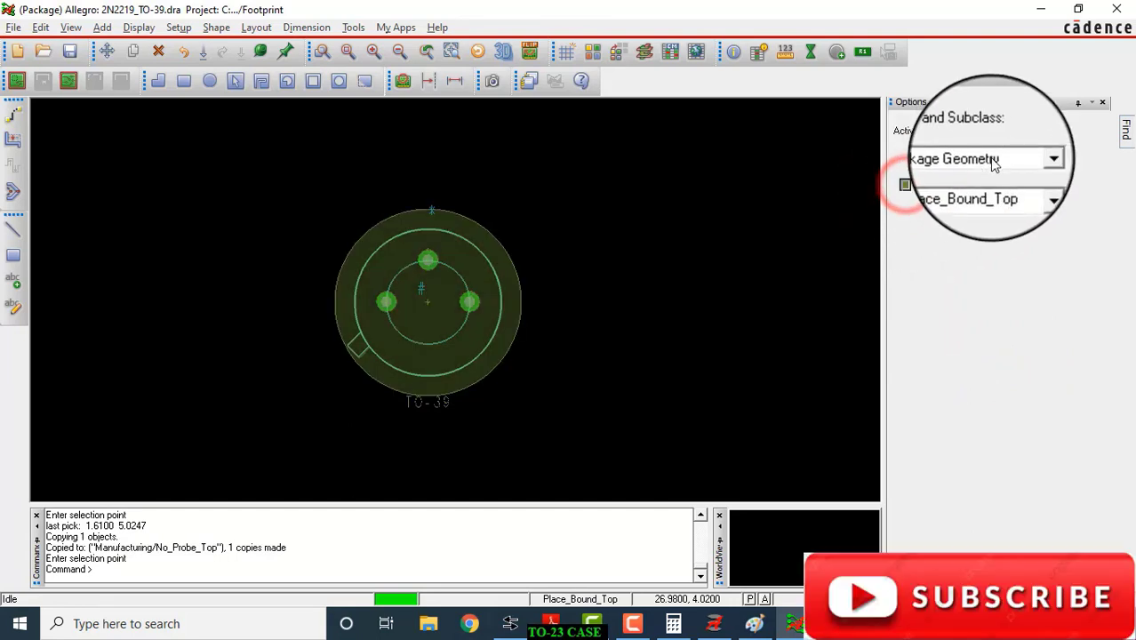
{"action": "left_click", "coordinate": [908, 189]}
{"action": "left_click", "coordinate": [907, 189]}
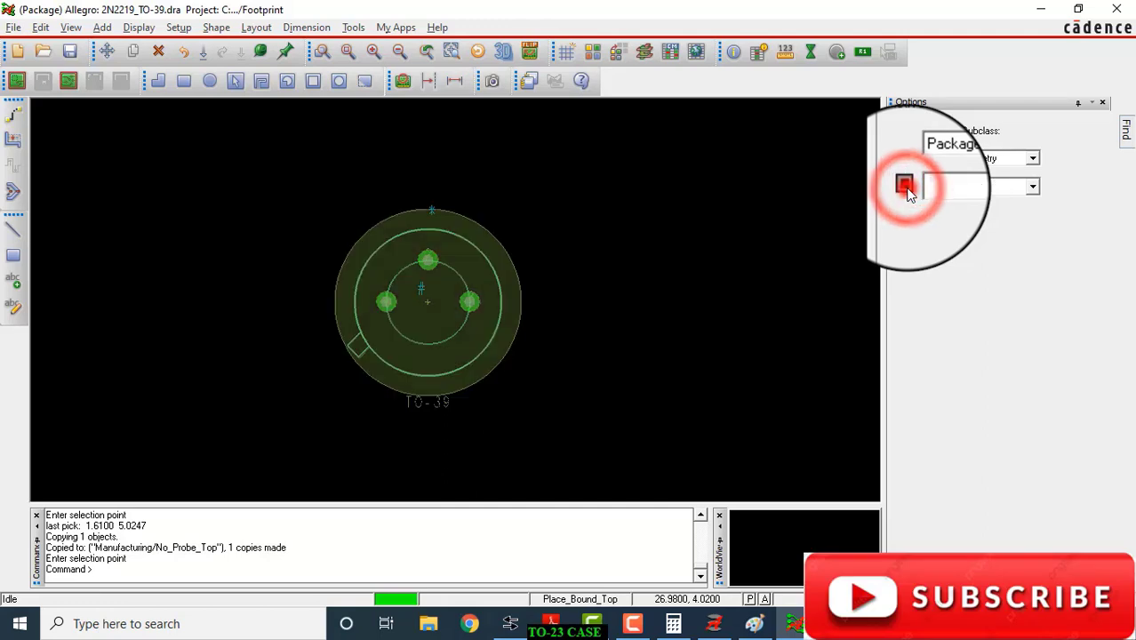
{"action": "left_click", "coordinate": [908, 189]}
{"action": "left_click", "coordinate": [908, 188]}
{"action": "left_click", "coordinate": [906, 187]}
{"action": "left_click", "coordinate": [906, 187]}
{"action": "left_click", "coordinate": [906, 187]}
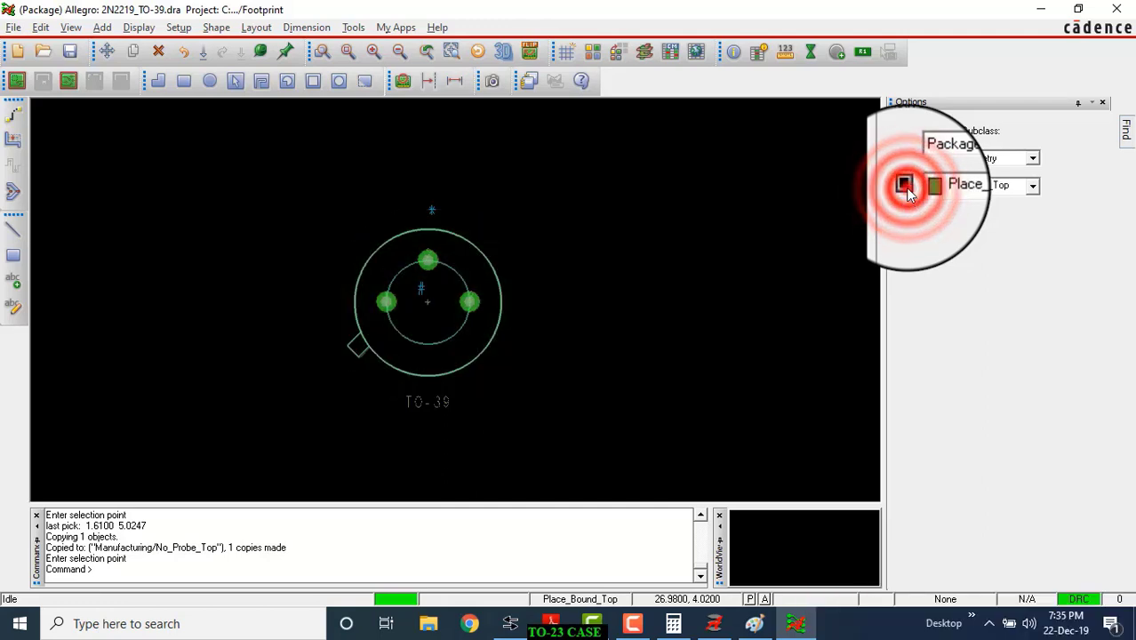
{"action": "left_click", "coordinate": [906, 187]}
{"action": "left_click", "coordinate": [906, 187]}
{"action": "left_click", "coordinate": [906, 187]}
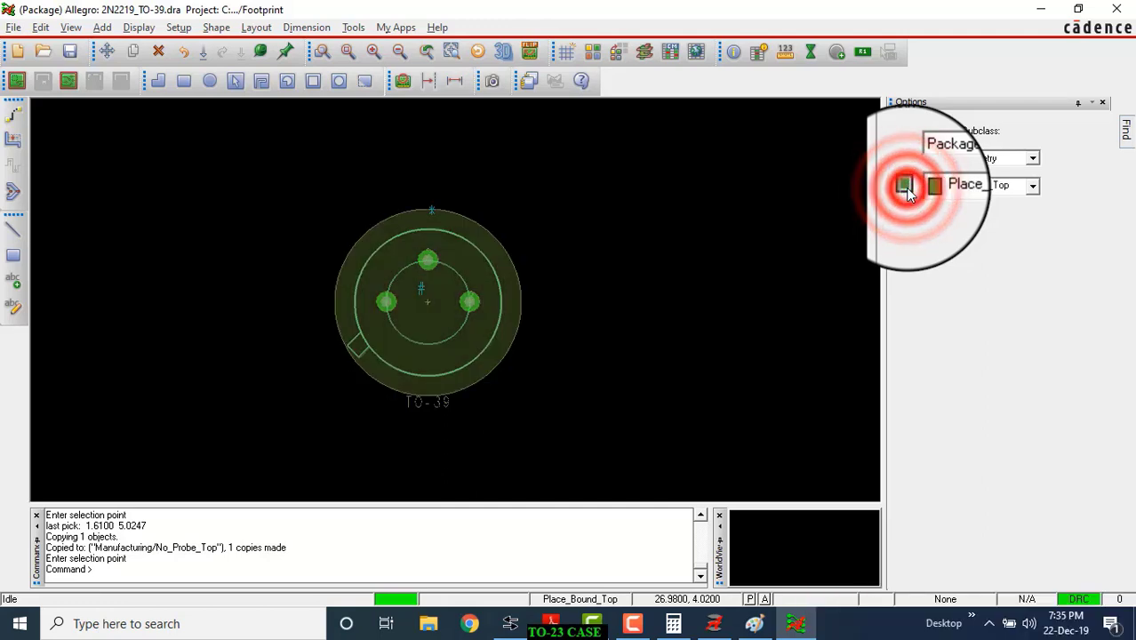
- Activate Manufacturing / No_Probe_Top and turn its red layer visible
{"action": "left_click", "coordinate": [1031, 158]}
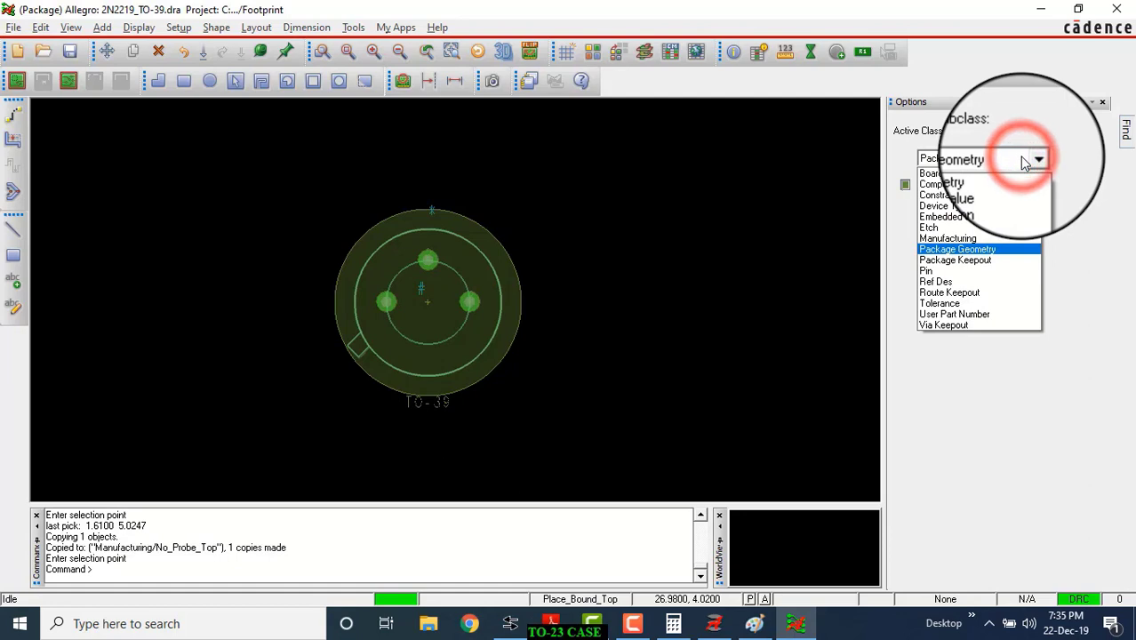
{"action": "left_click", "coordinate": [970, 238]}
{"action": "left_click", "coordinate": [987, 188]}
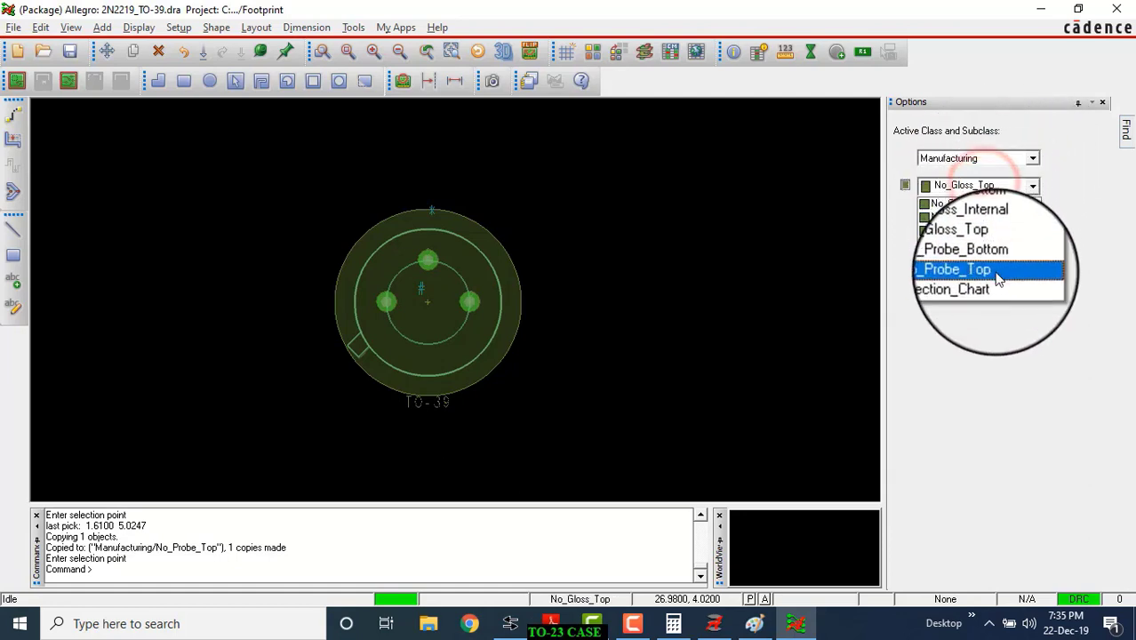
{"action": "left_click", "coordinate": [996, 272]}
{"action": "left_click", "coordinate": [903, 185]}
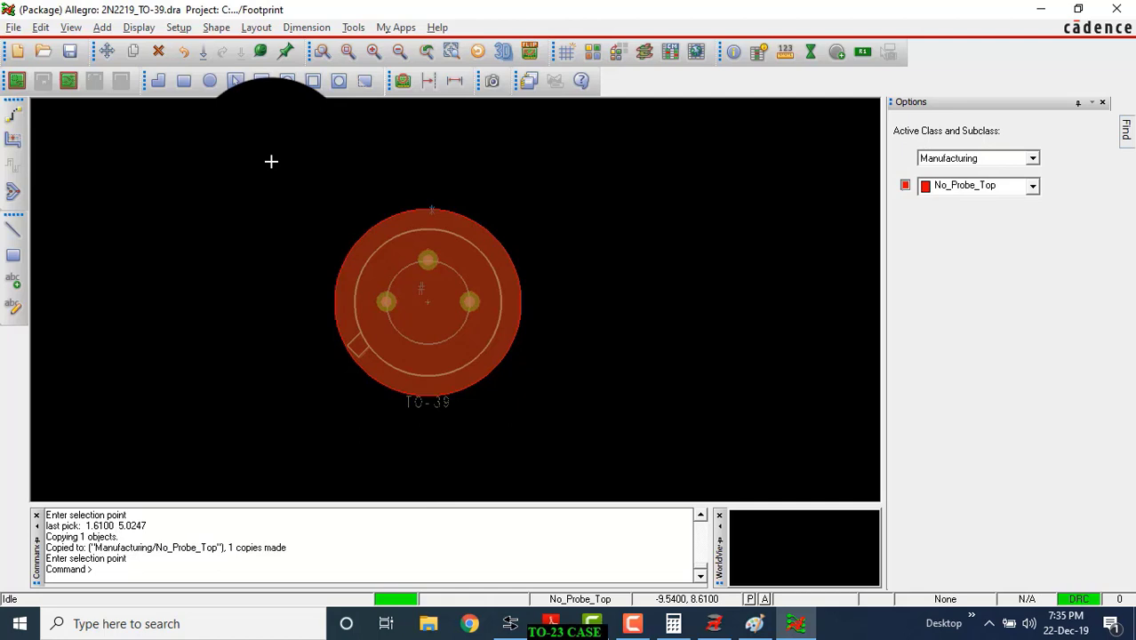
{"action": "left_click", "coordinate": [14, 29]}
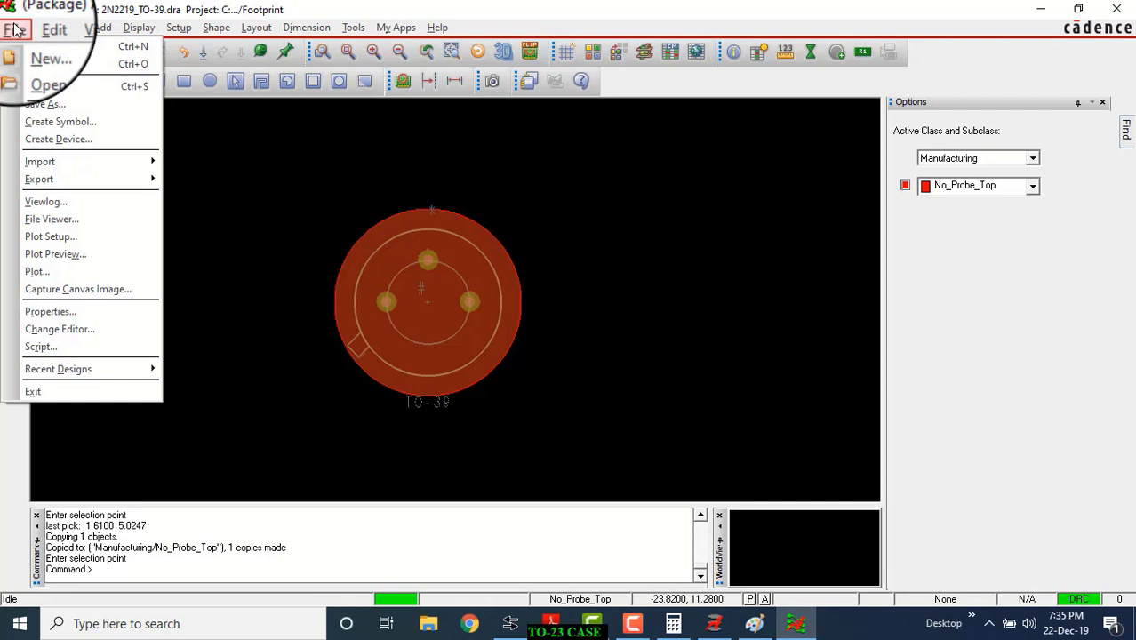
- Save 2N2219_TO-39.dra and confirm the 2n2219_to-39.psm symbol was created
{"action": "left_click", "coordinate": [40, 87]}
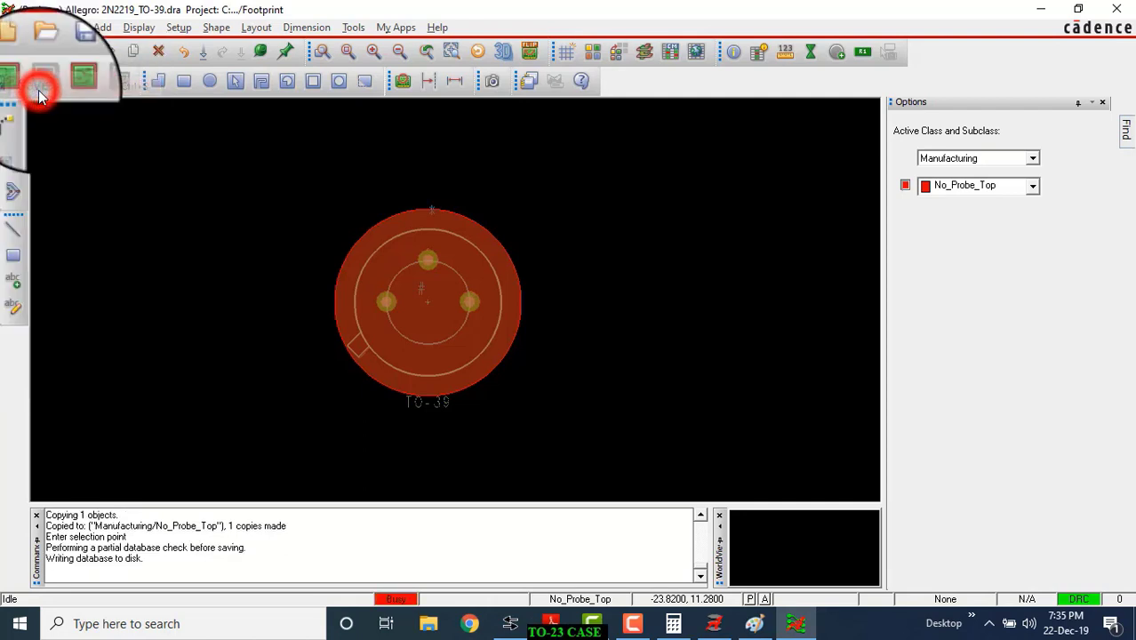
{"action": "left_click_drag", "start_coordinate": [46, 548], "coordinate": [188, 558]}
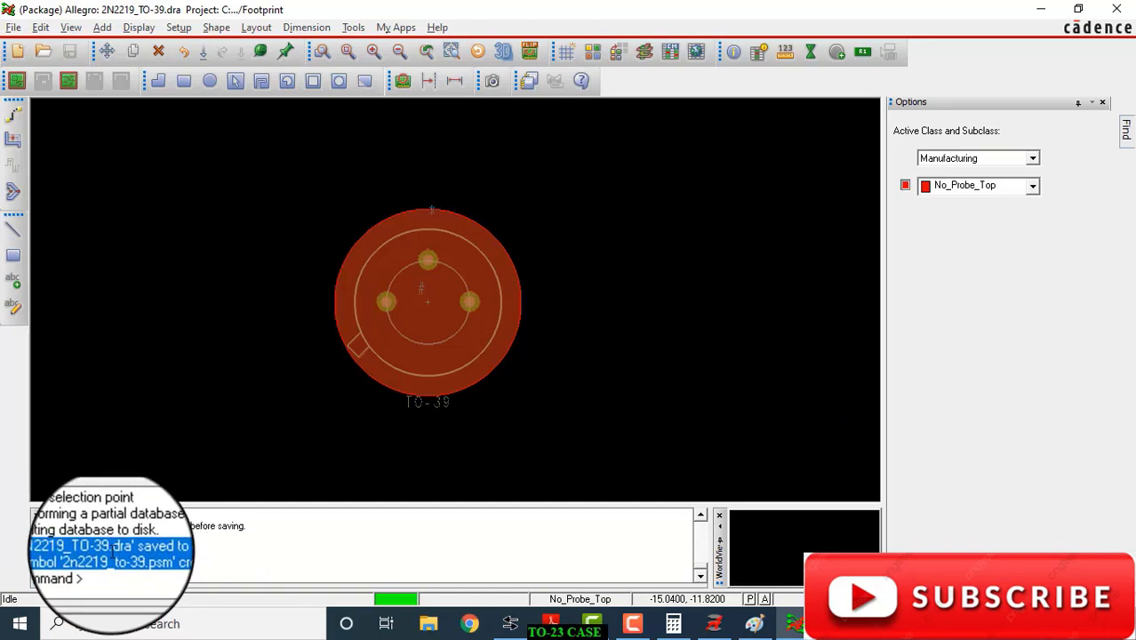
{"action": "left_click_drag", "start_coordinate": [105, 548], "coordinate": [183, 558]}
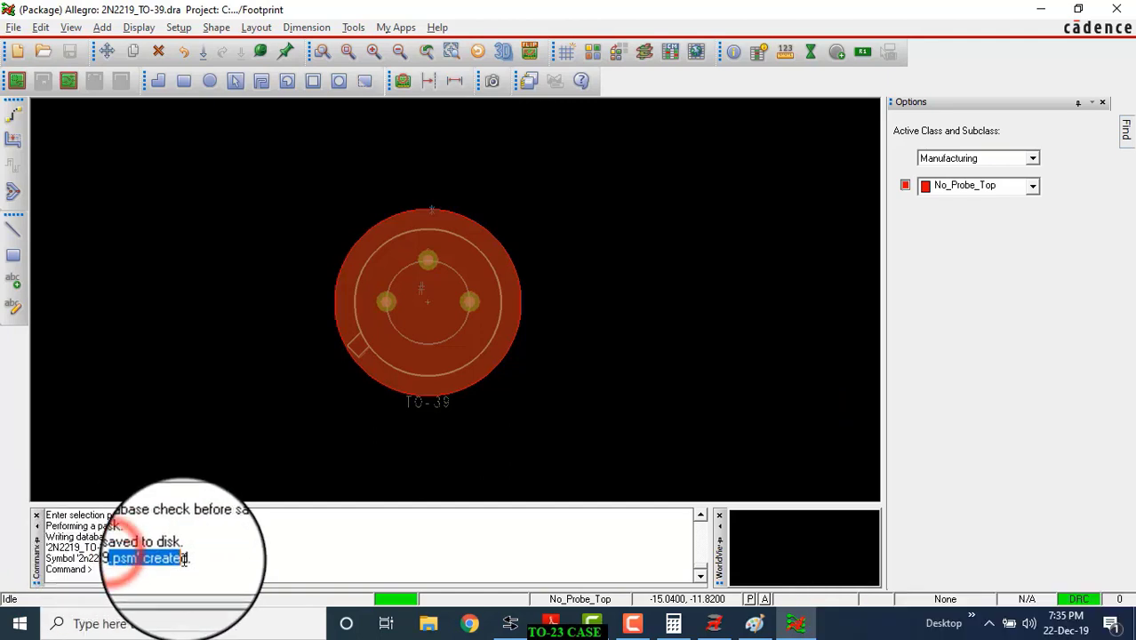